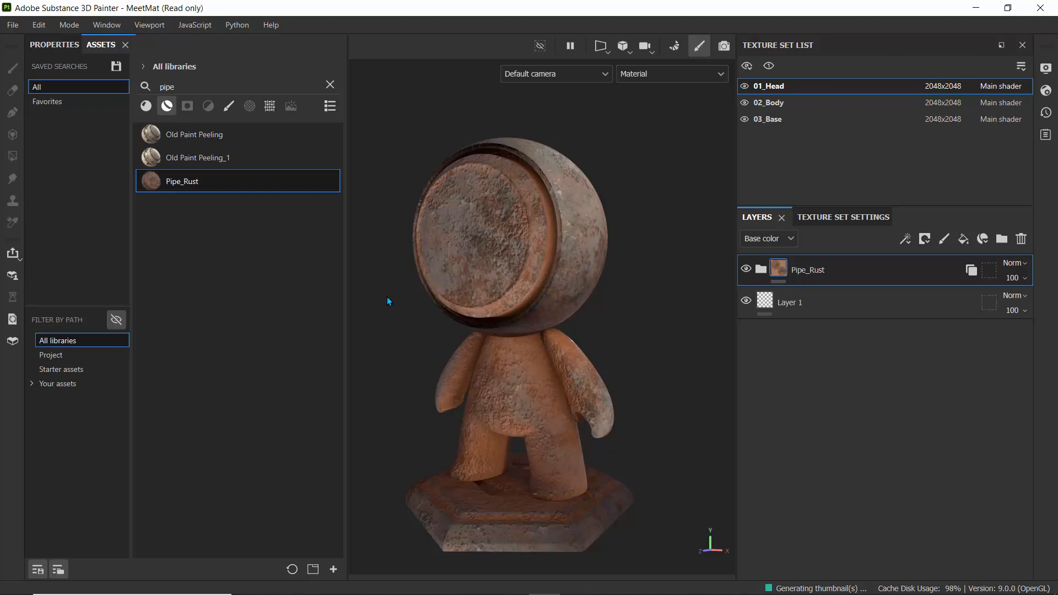
Step: Hide the 03_Base texture set and show it again
left_click(743, 119)
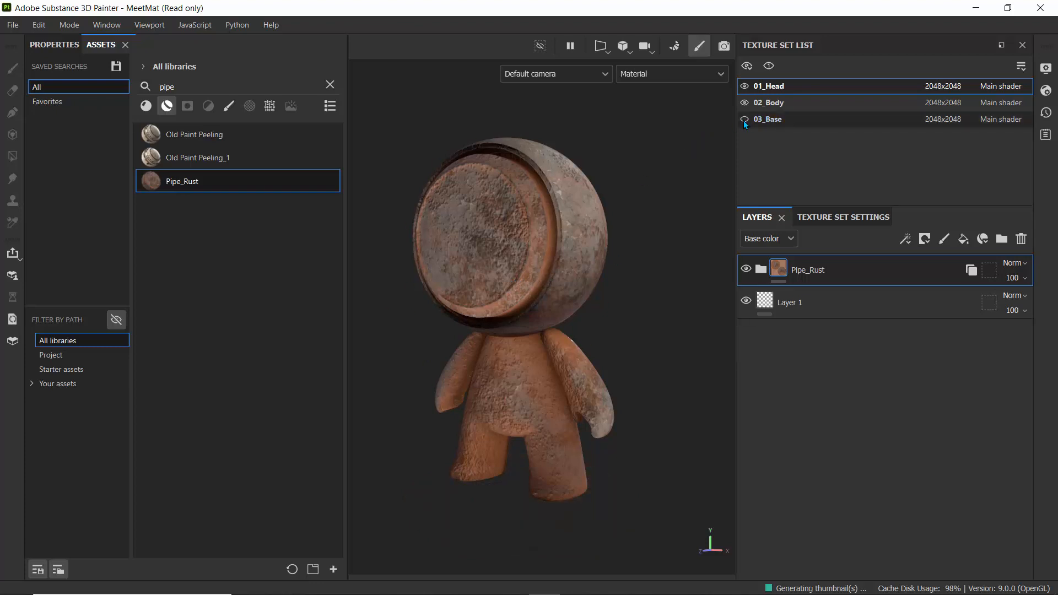
left_click(743, 119)
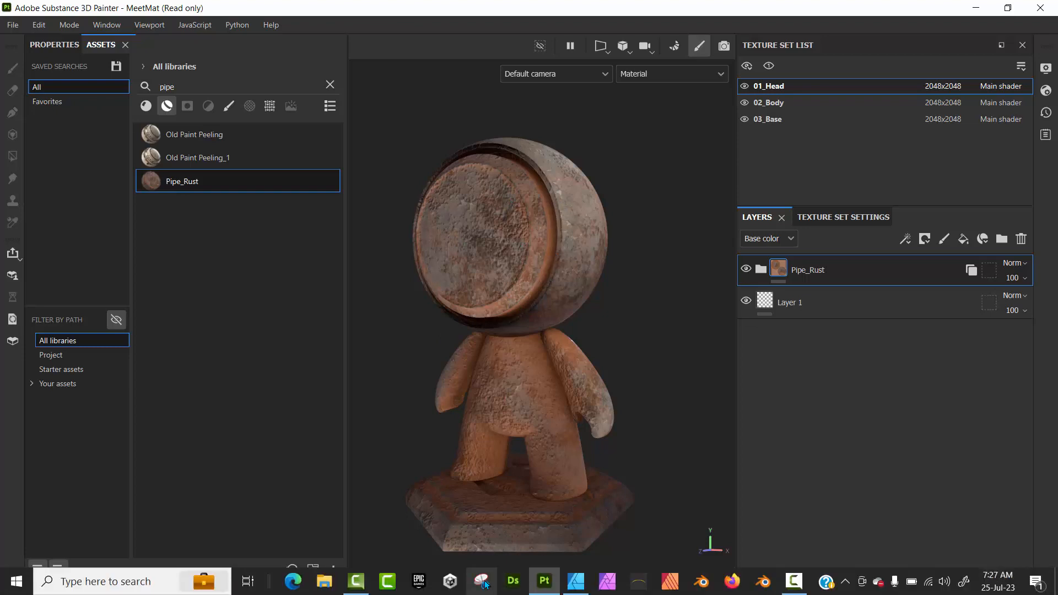
Step: Switch to Snipping Tool and capture a wide rectangular strip across the rusty head of the MeetMat model
left_click(484, 584)
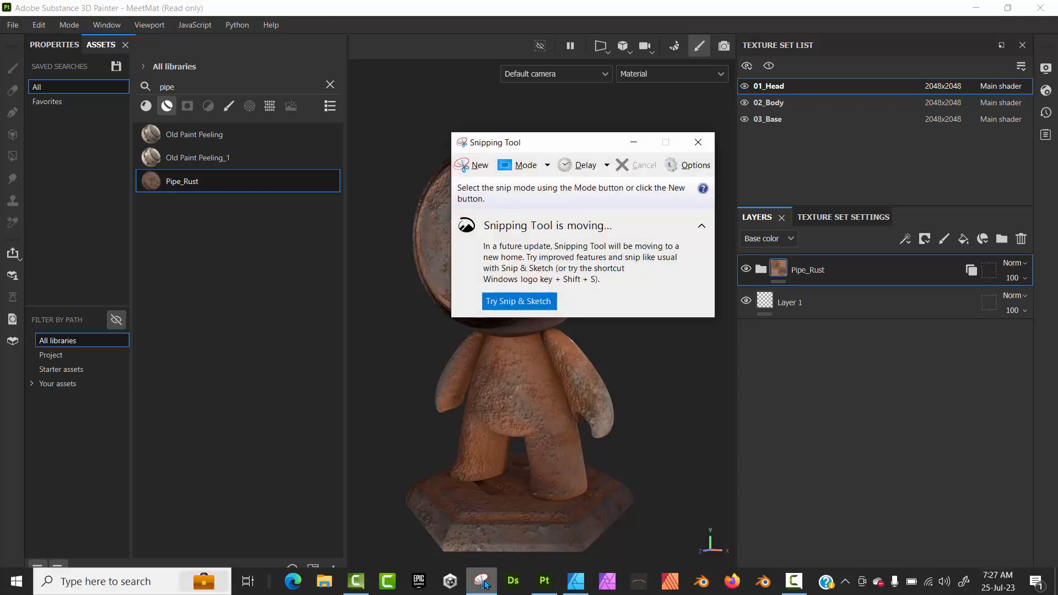
left_click(471, 164)
left_click_drag(438, 212, 590, 249)
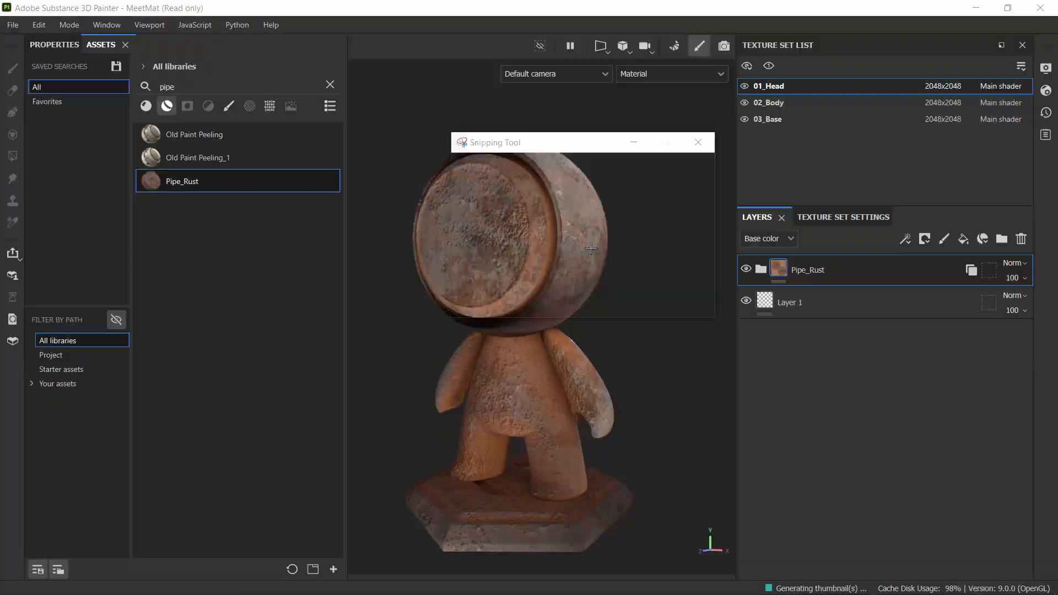
Step: Save the strip snip as a PNG named Grab2 in the Rust 2 folder and close Snipping Tool
left_click(383, 113)
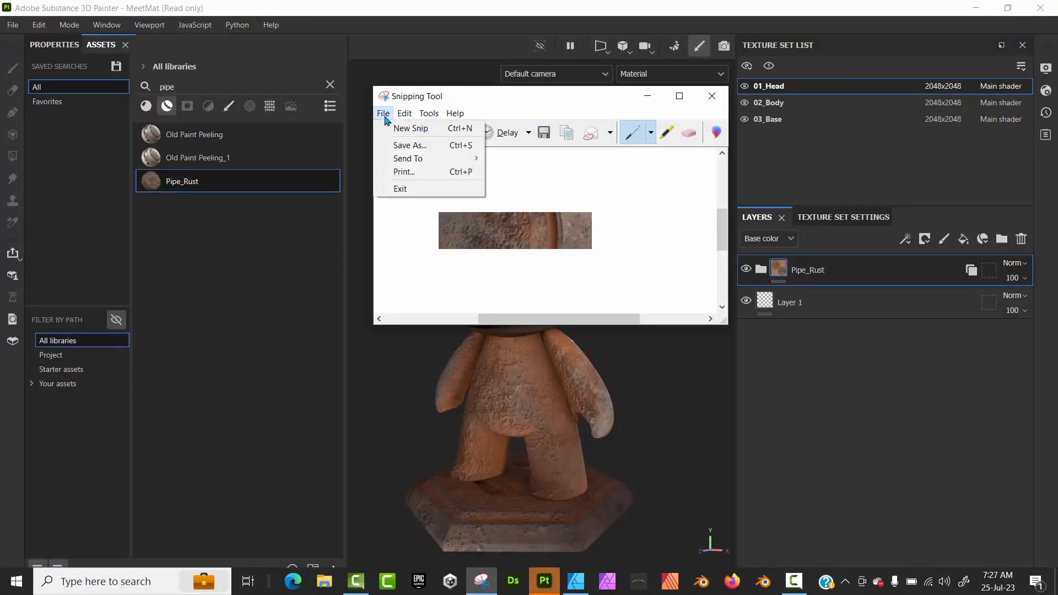
left_click(405, 146)
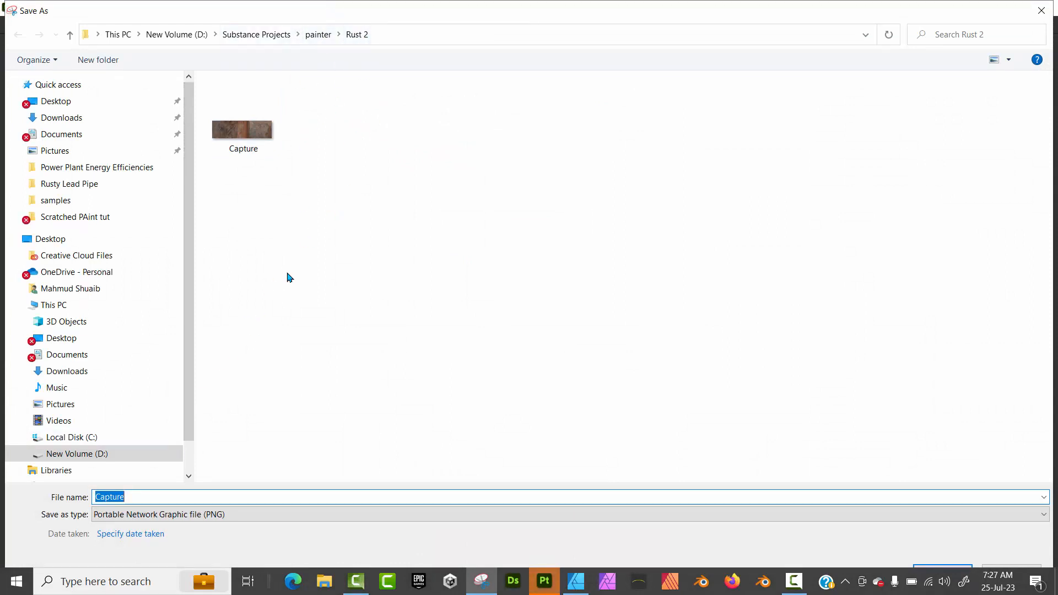
type("Grab2")
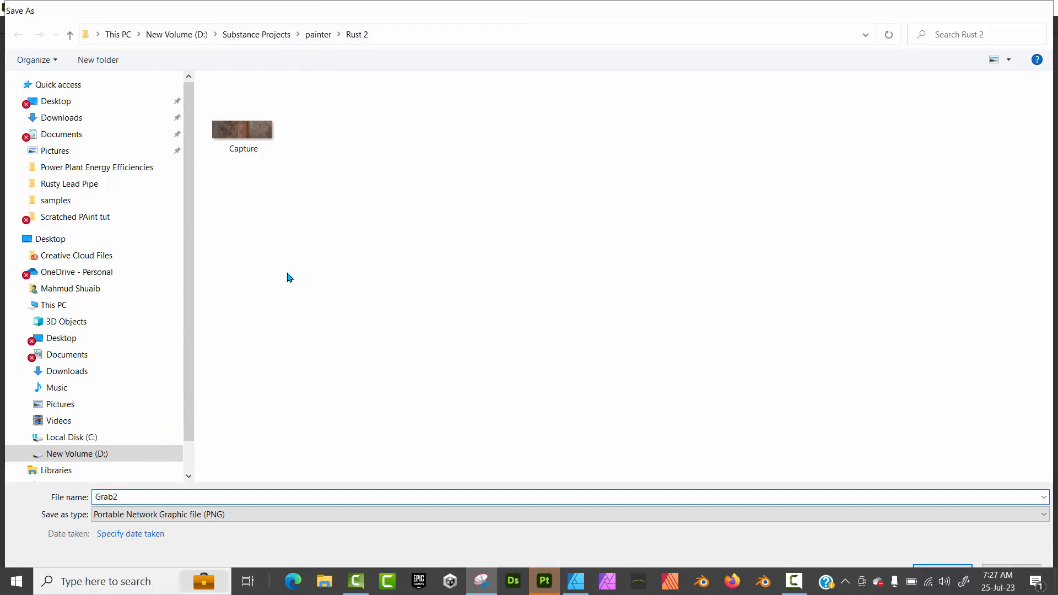
key("Return")
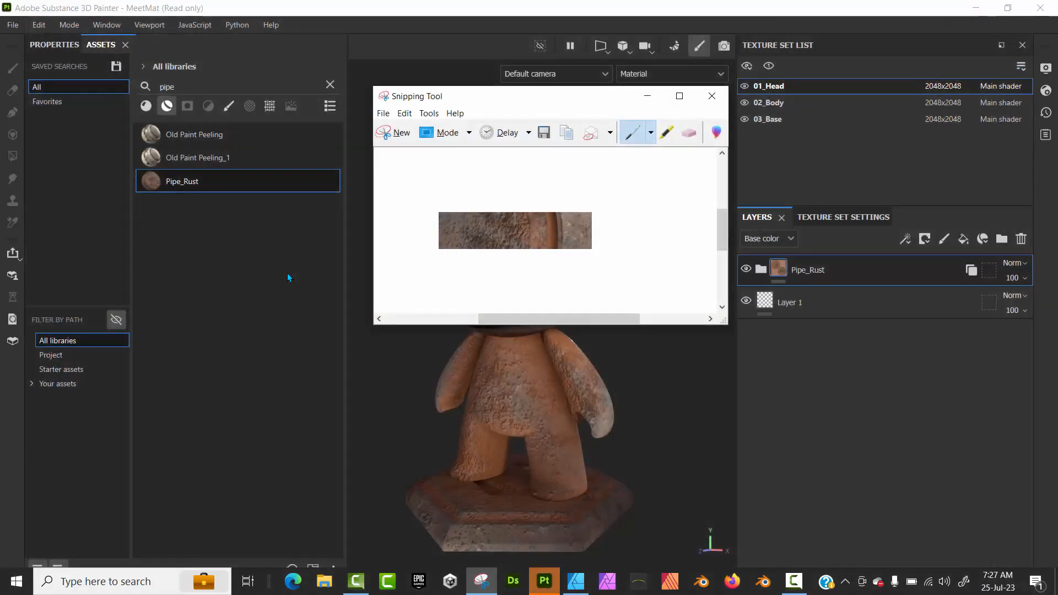
left_click(711, 96)
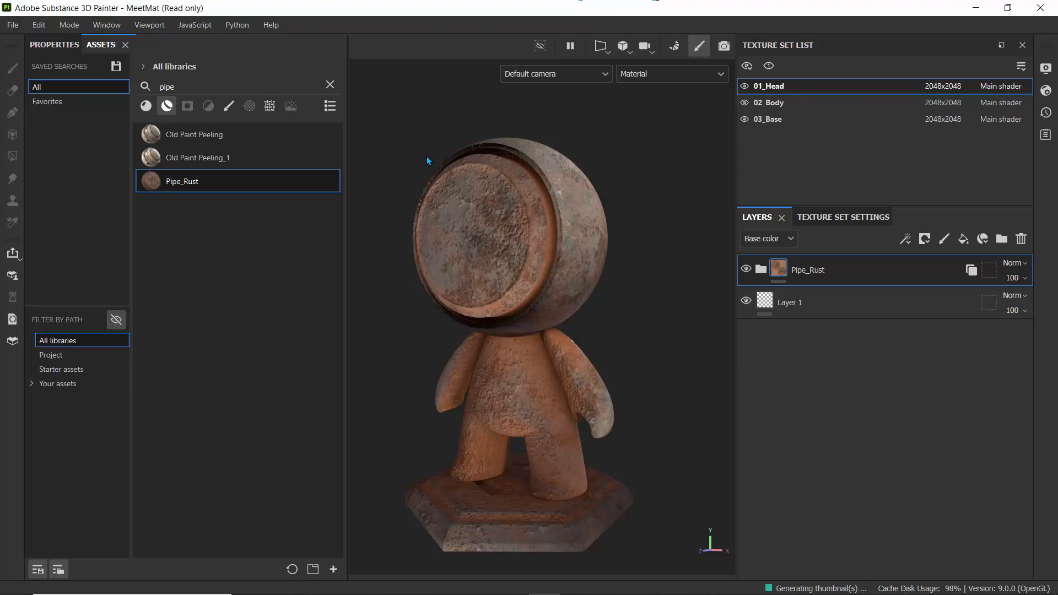
Step: Open Snipping Tool again and capture the entire screen showing the Substance 3D Painter workspace
mouse_move(528, 592)
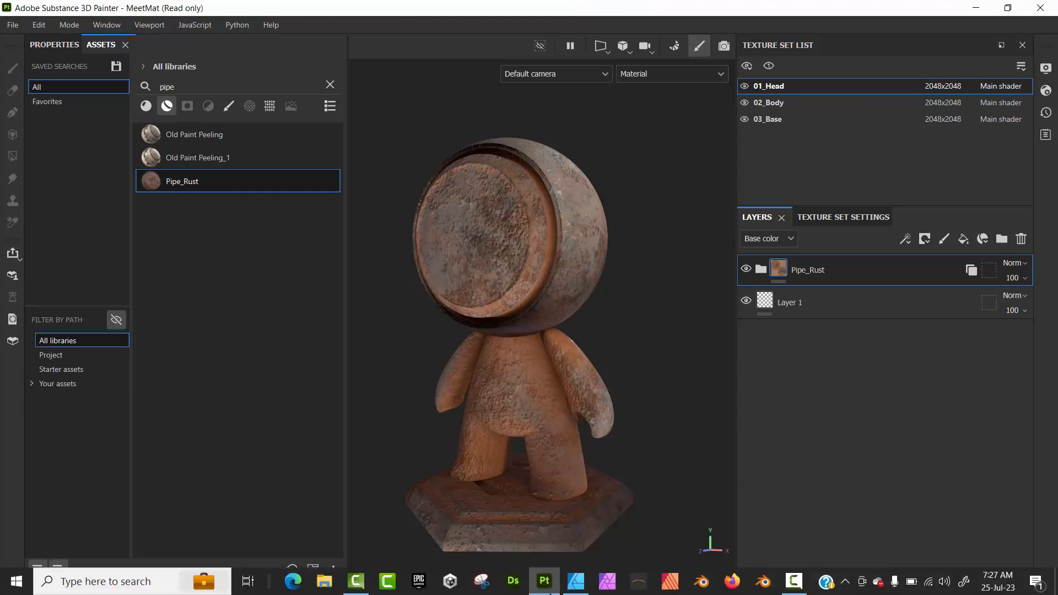
left_click(480, 583)
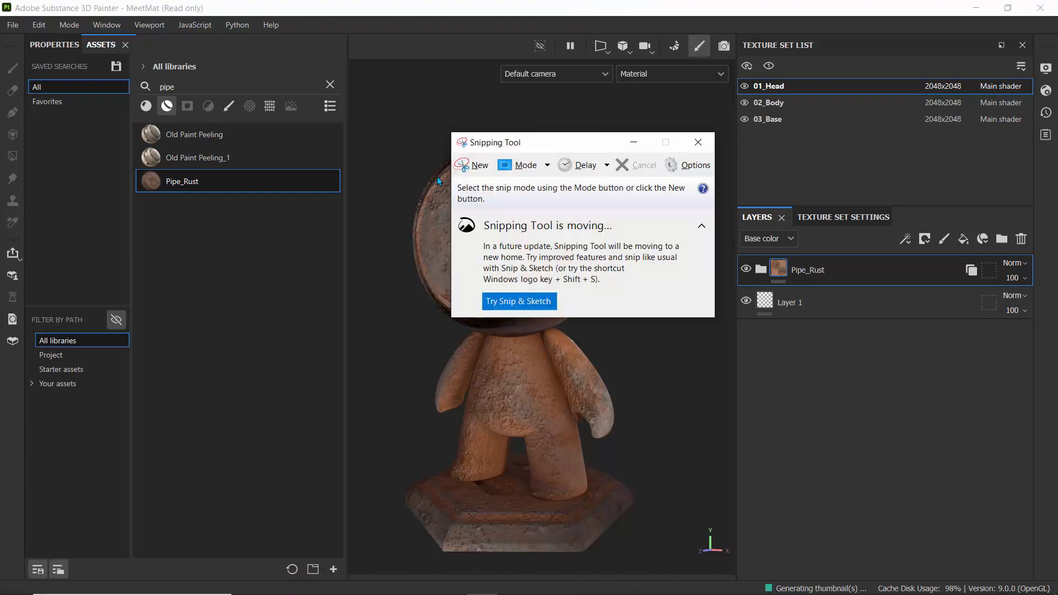
left_click(473, 164)
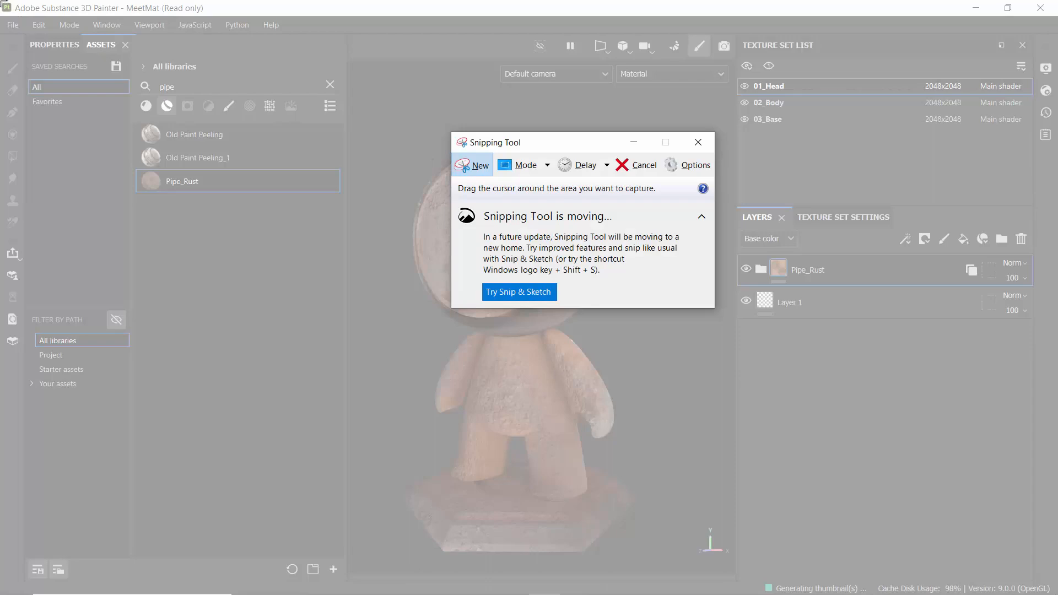
left_click_drag(1, 2, 1056, 593)
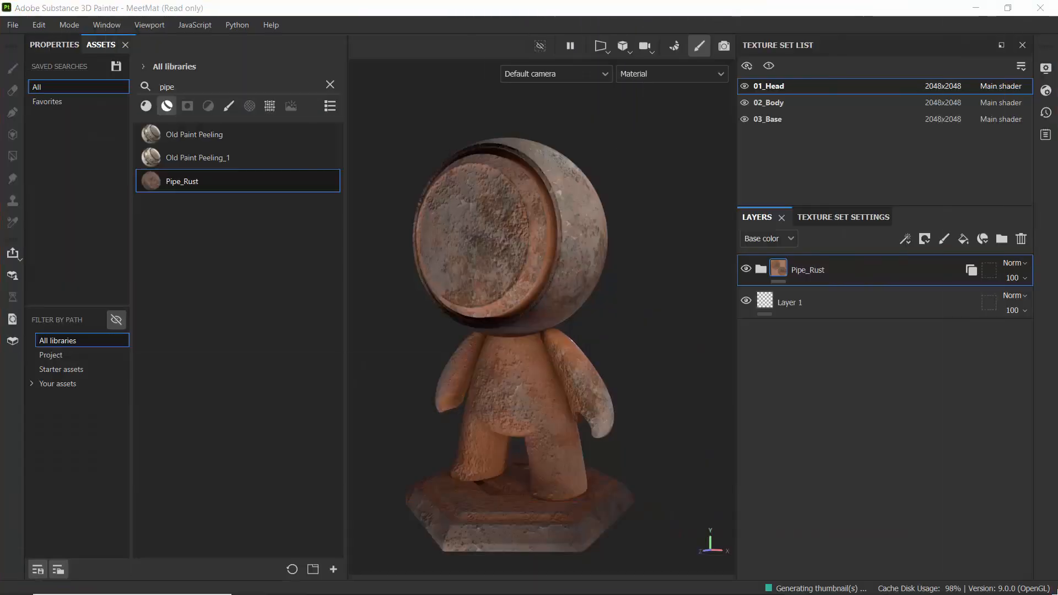
Step: Save the full-screen snip as a PNG named Screen_Snip in the Rust 2 folder and minimise the open windows
left_click(16, 28)
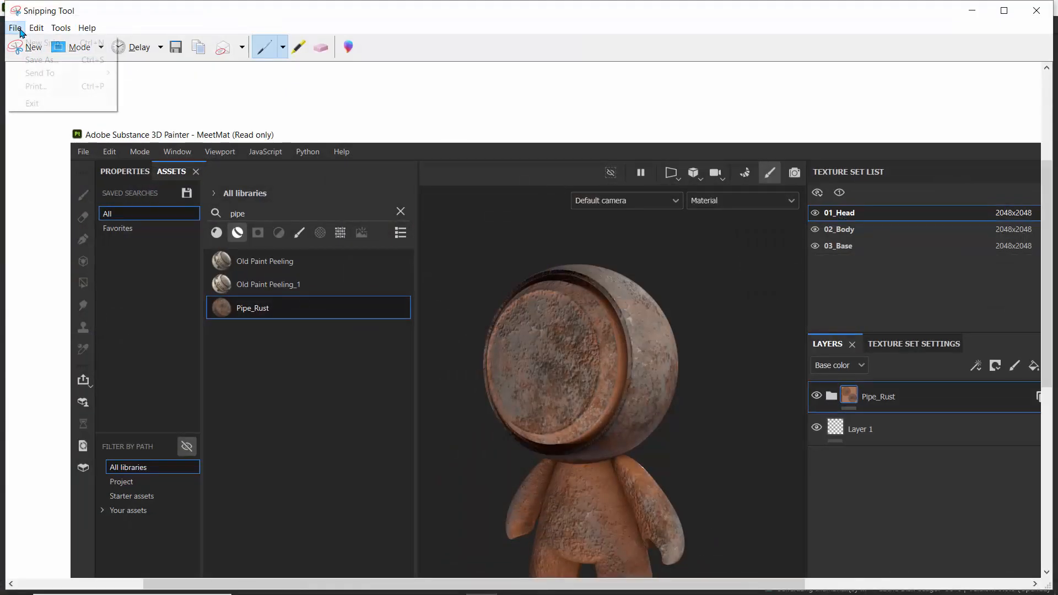
left_click(35, 60)
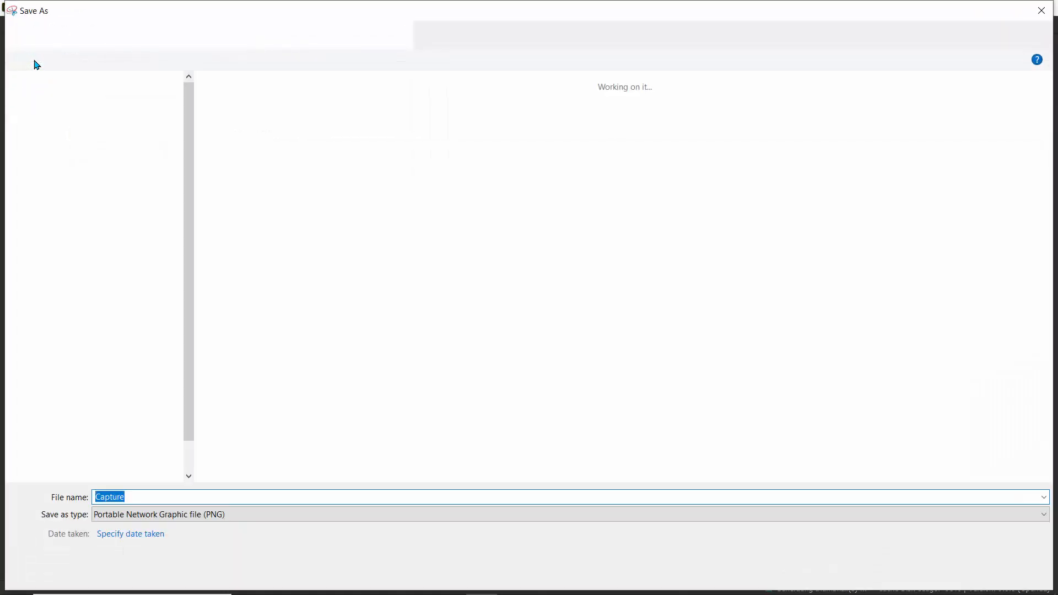
type("Sc")
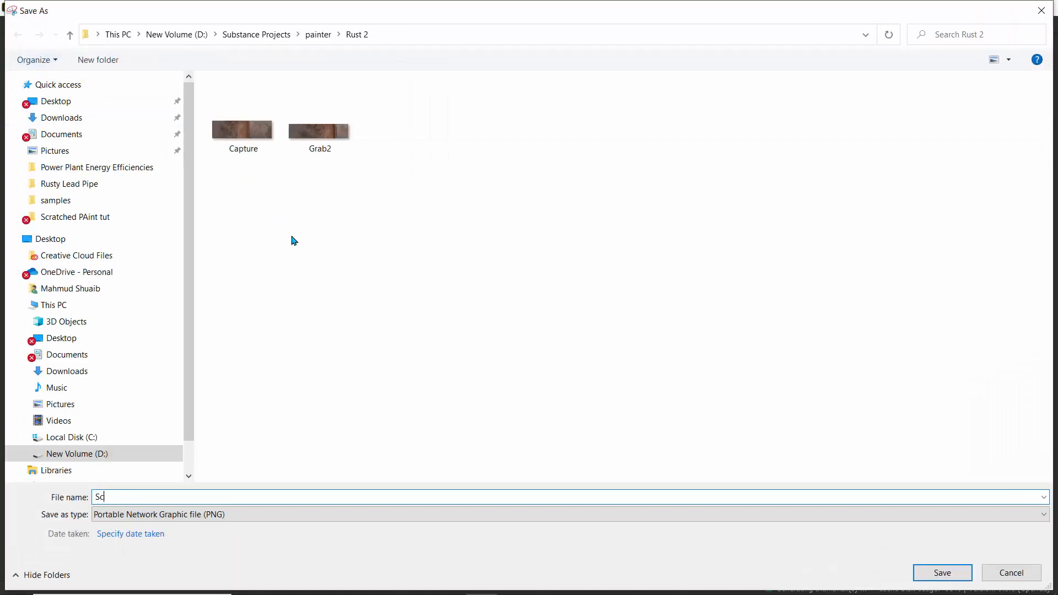
type("reen_")
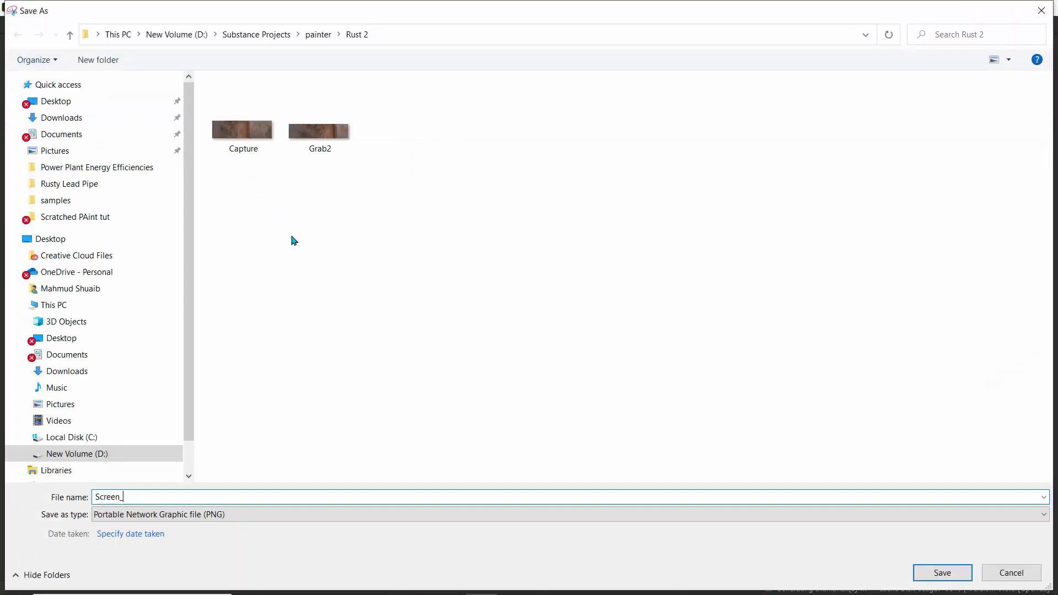
type("Snip")
left_click(940, 573)
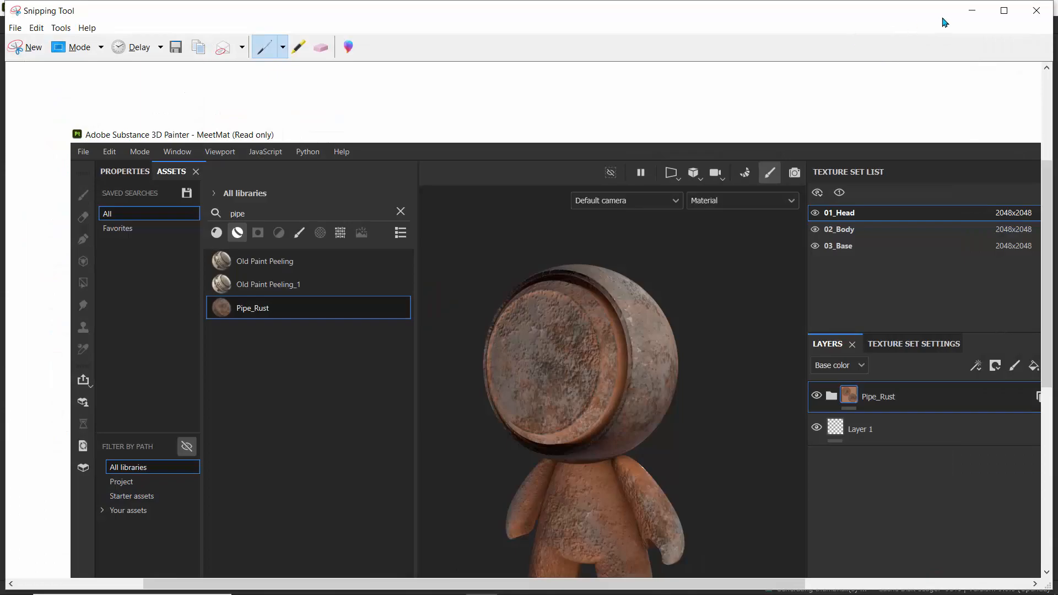
left_click(972, 10)
left_click(974, 8)
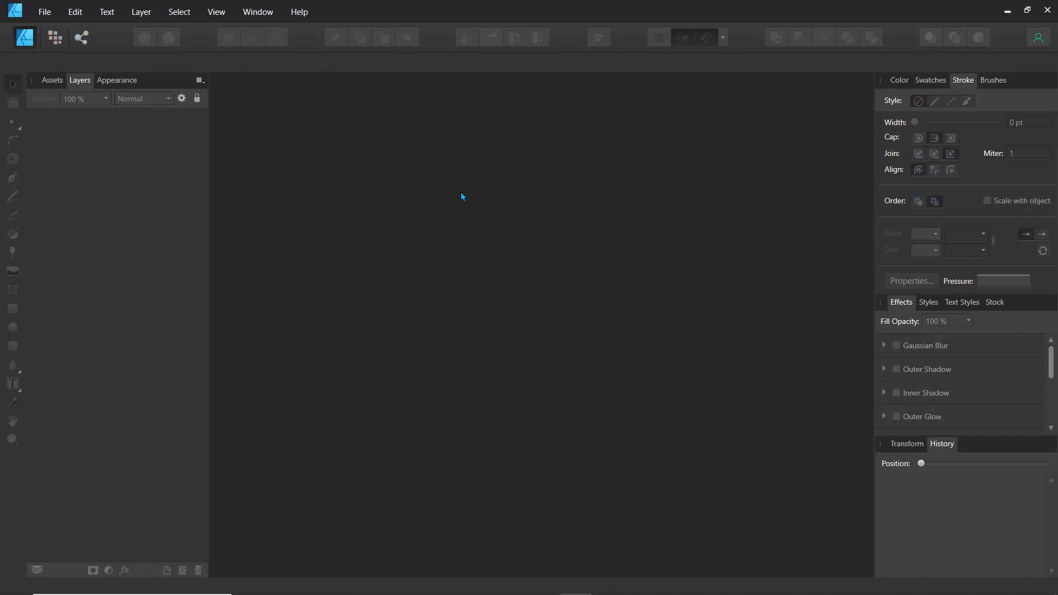
Step: Set up a new document in Affinity Designer from the A4 print preset with pixels as document units
left_click(48, 12)
left_click(71, 43)
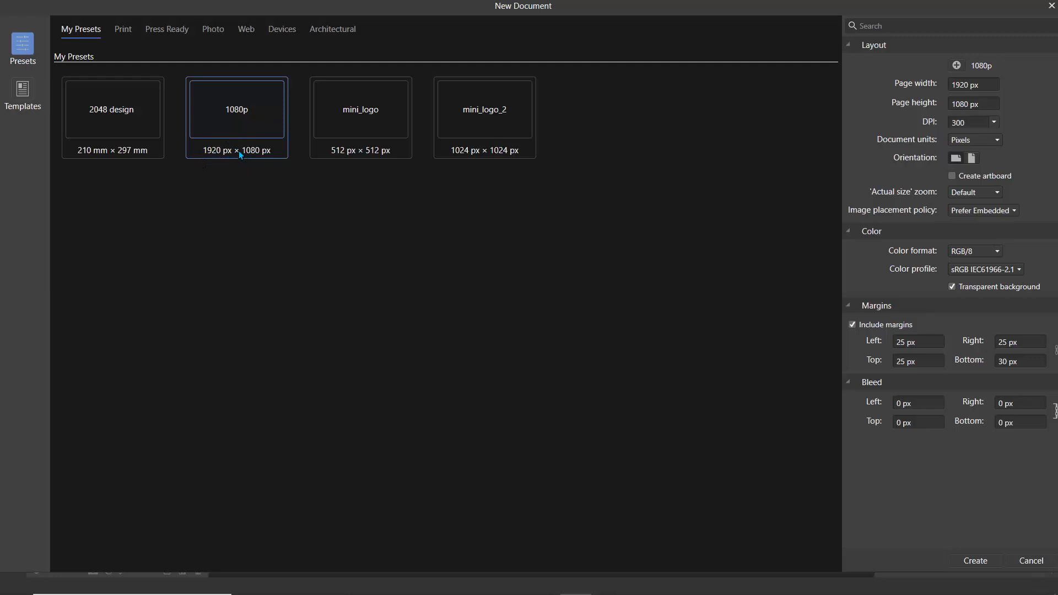
left_click(131, 31)
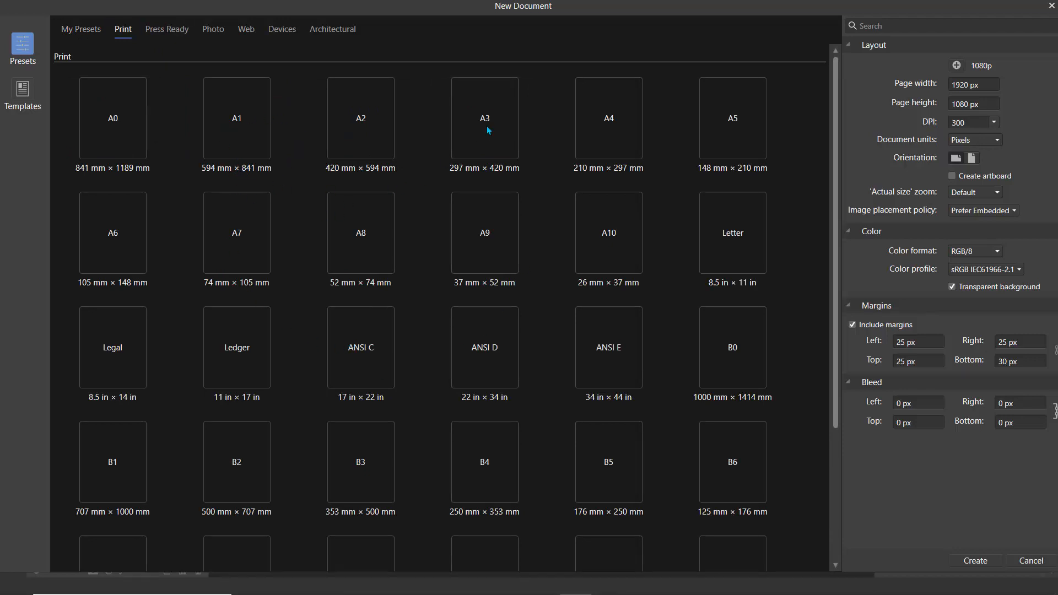
left_click(593, 139)
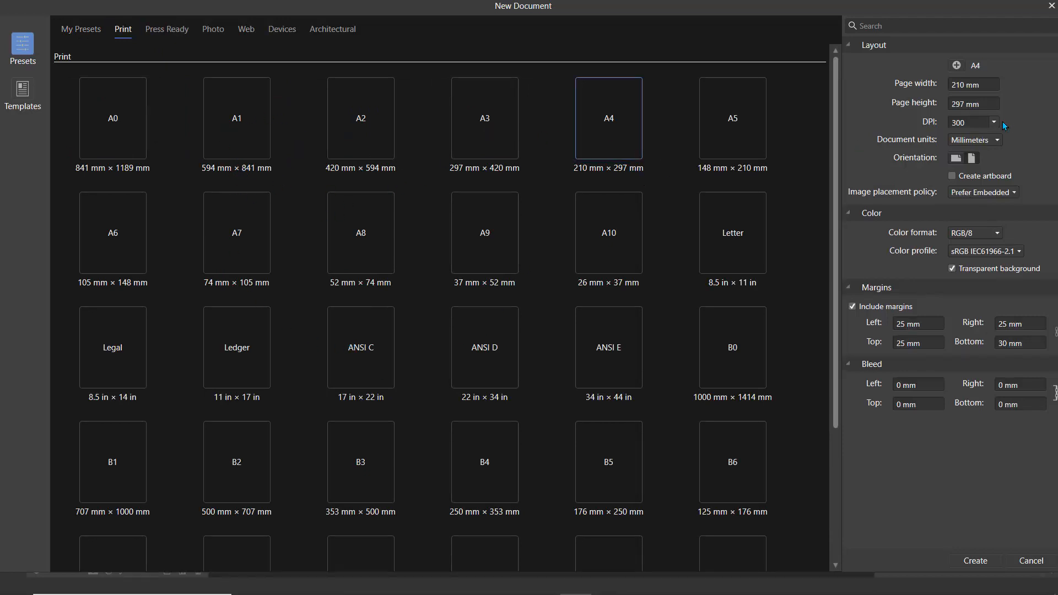
left_click(993, 141)
left_click(969, 155)
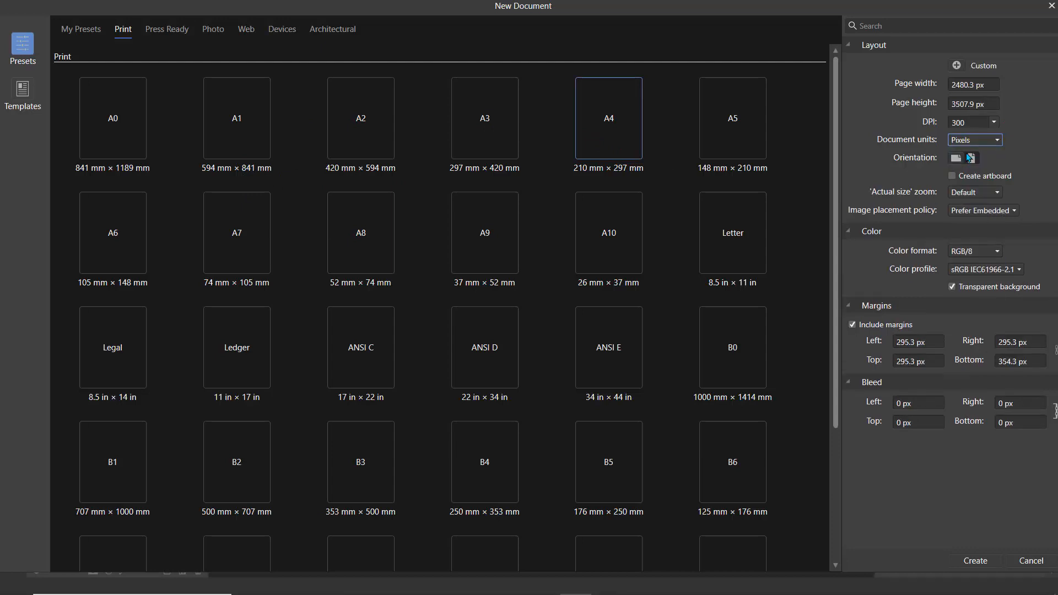
Step: Set the page size to 1980 px wide by 1080 px high and add it as a custom preset
left_click(989, 86)
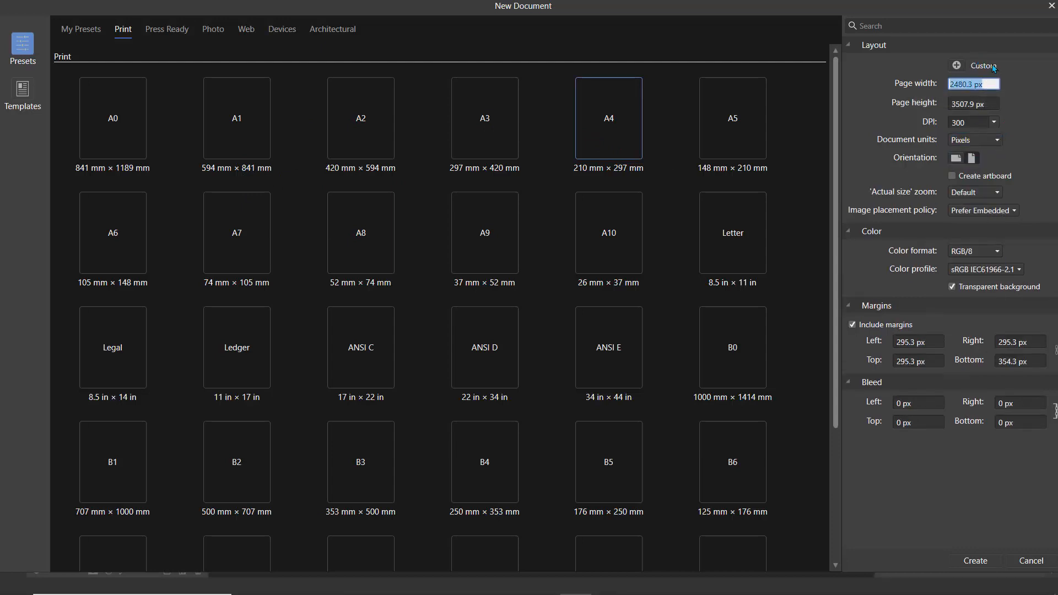
type("1980")
left_click(973, 102)
type("1080")
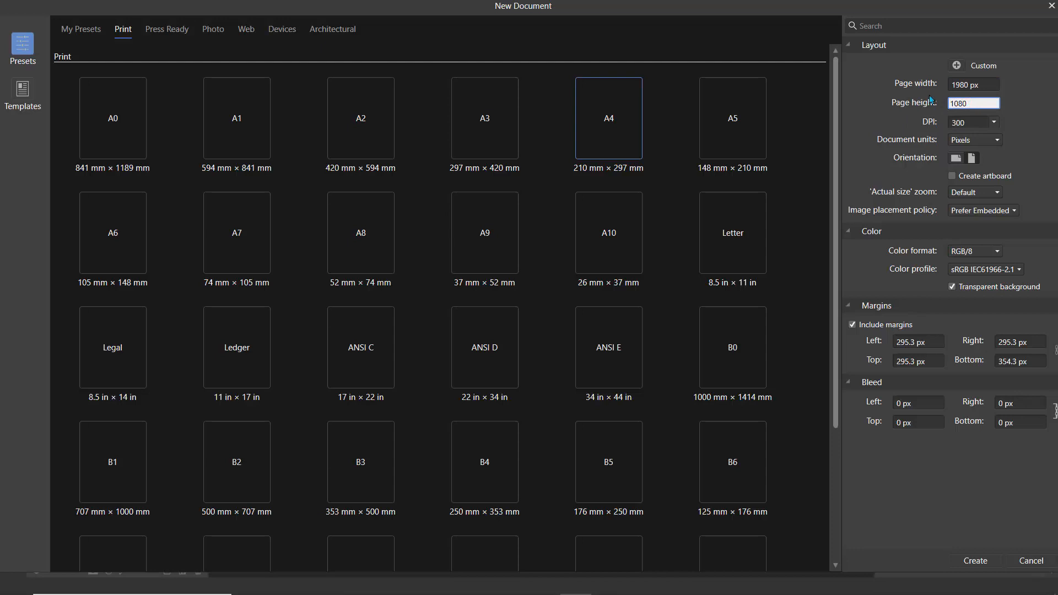
key("Return")
left_click(957, 66)
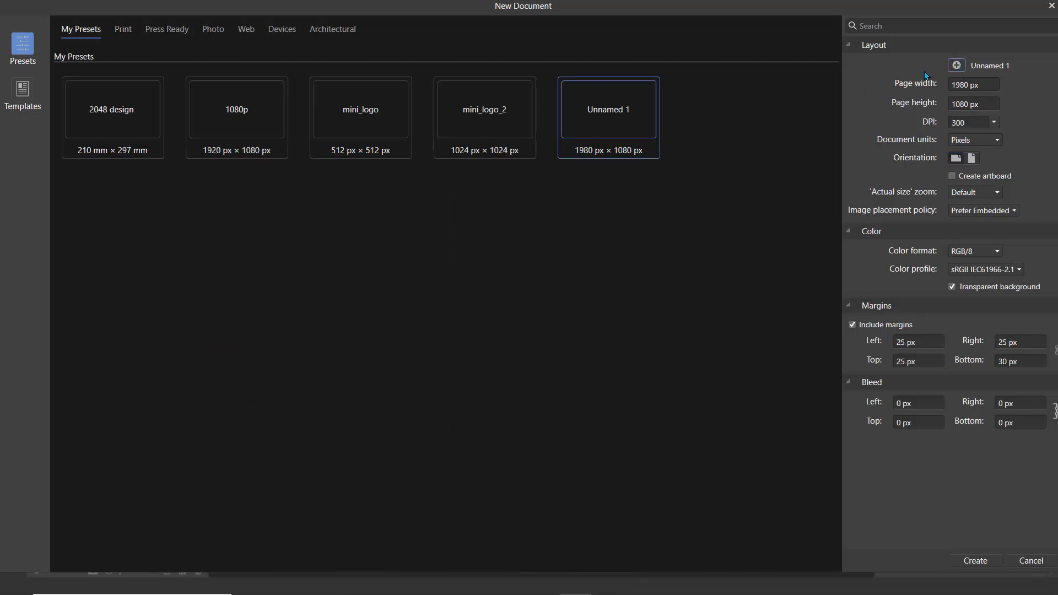
Step: Rename the new 1980 × 1080 px preset to "Youtube !080"
right_click(595, 114)
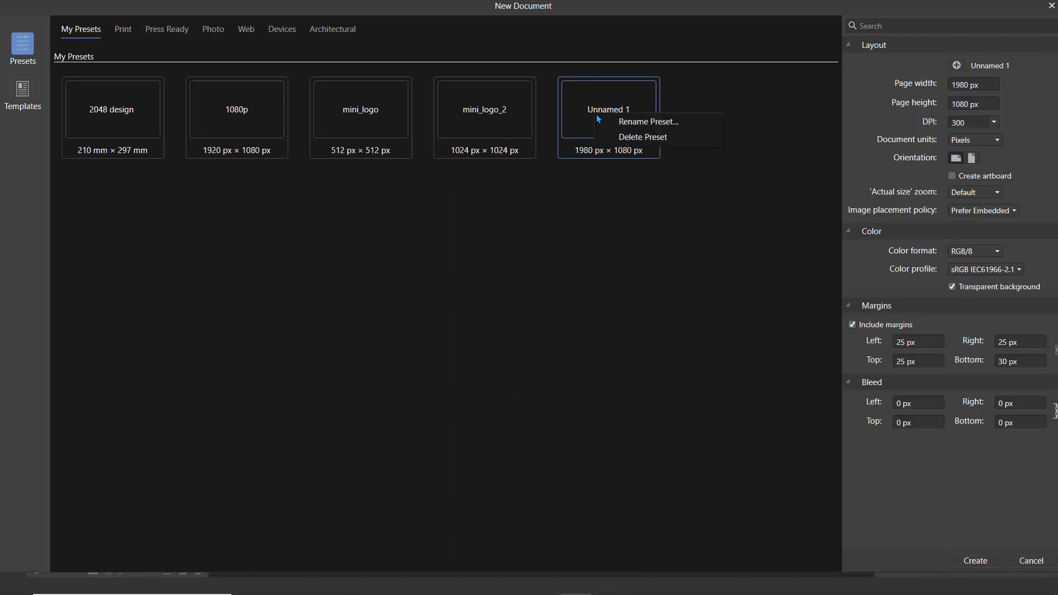
left_click(627, 121)
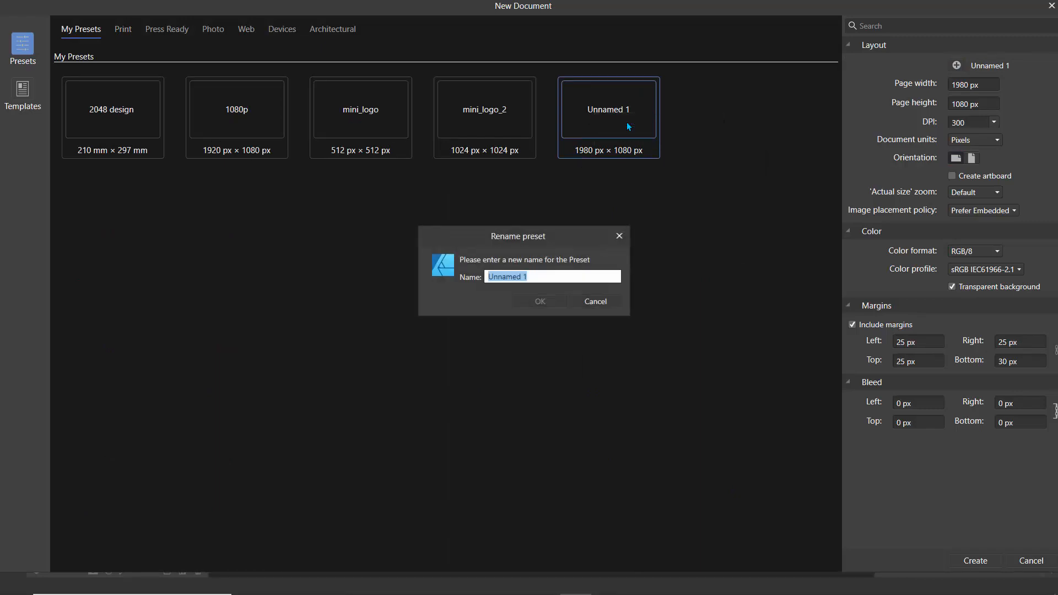
type("Youtube !080")
left_click(548, 303)
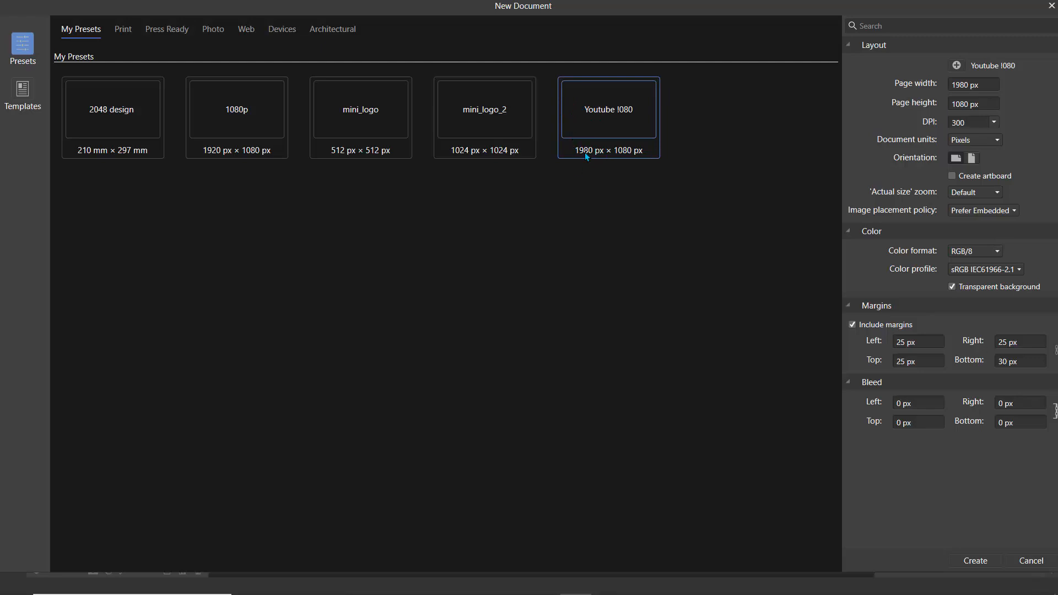
right_click(602, 135)
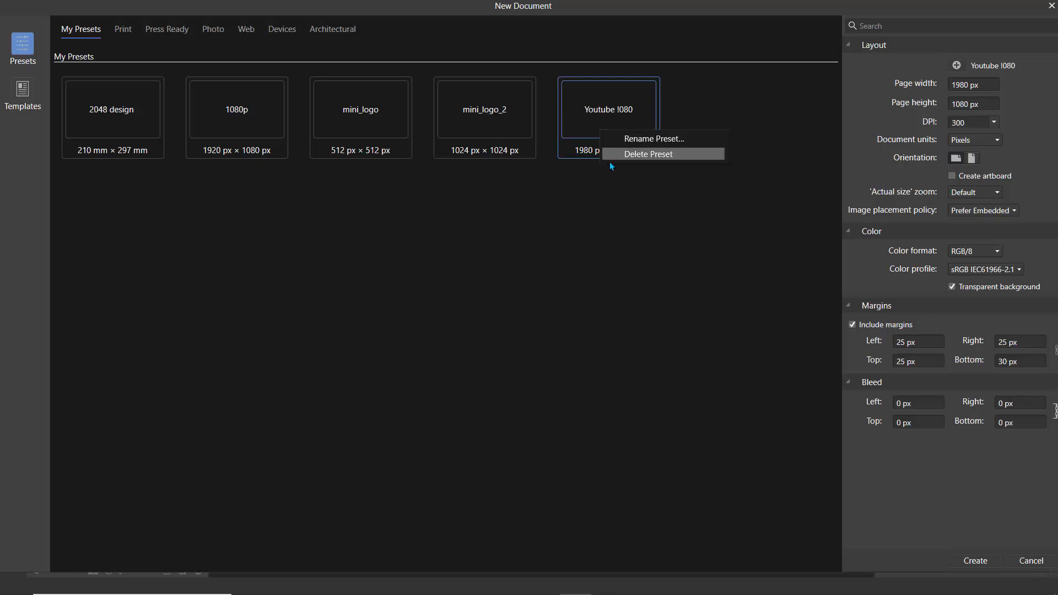
left_click(620, 184)
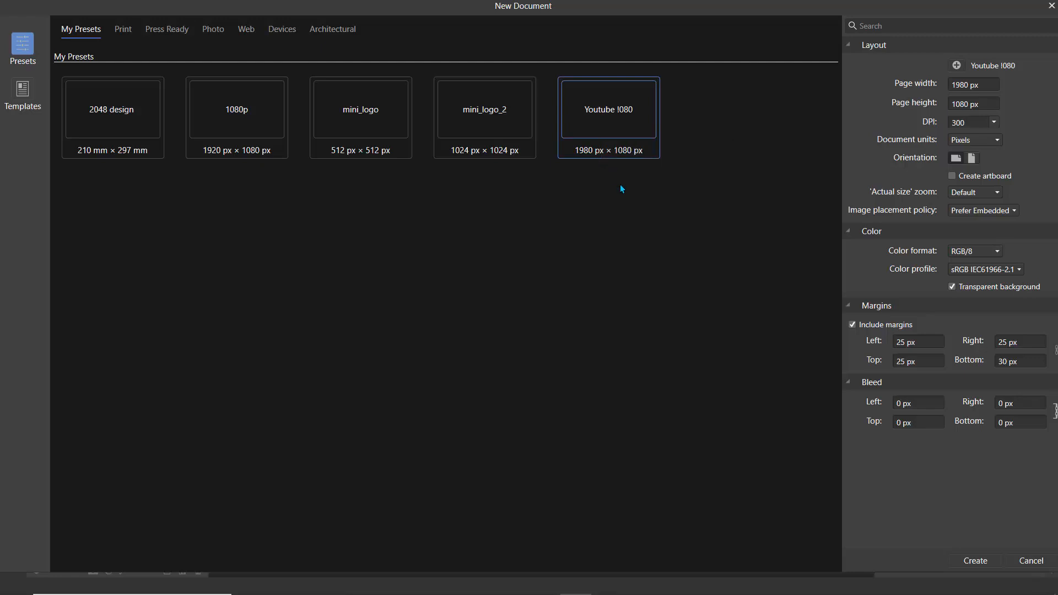
Step: Set the page width to 1920 px and try to add the 1920 × 1080 px layout as another preset
left_click(958, 86)
left_click(969, 84)
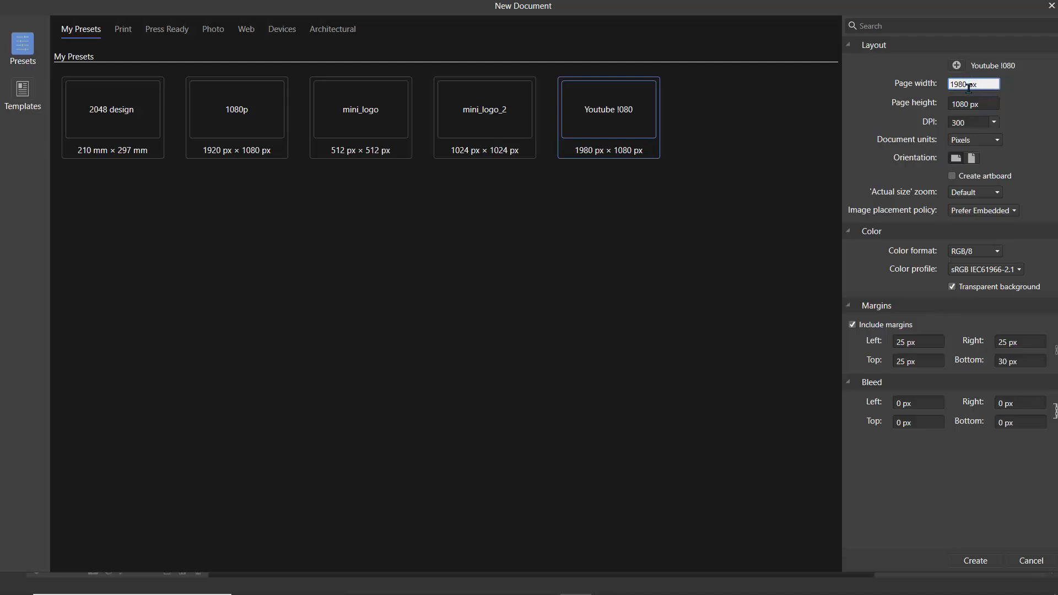
key("BackSpace")
key("BackSpace")
type("20")
key("Return")
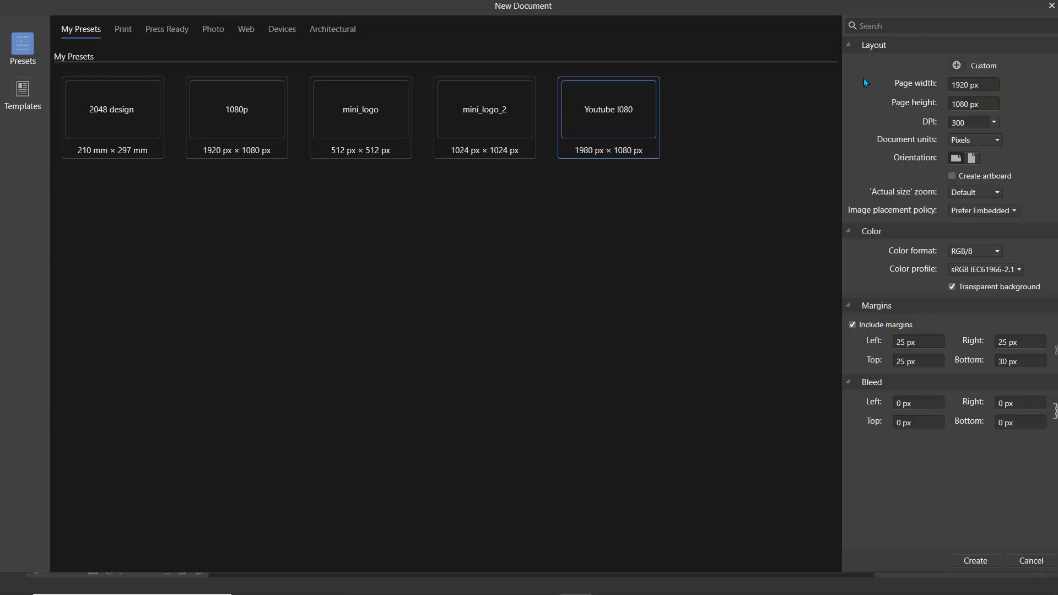
left_click(956, 65)
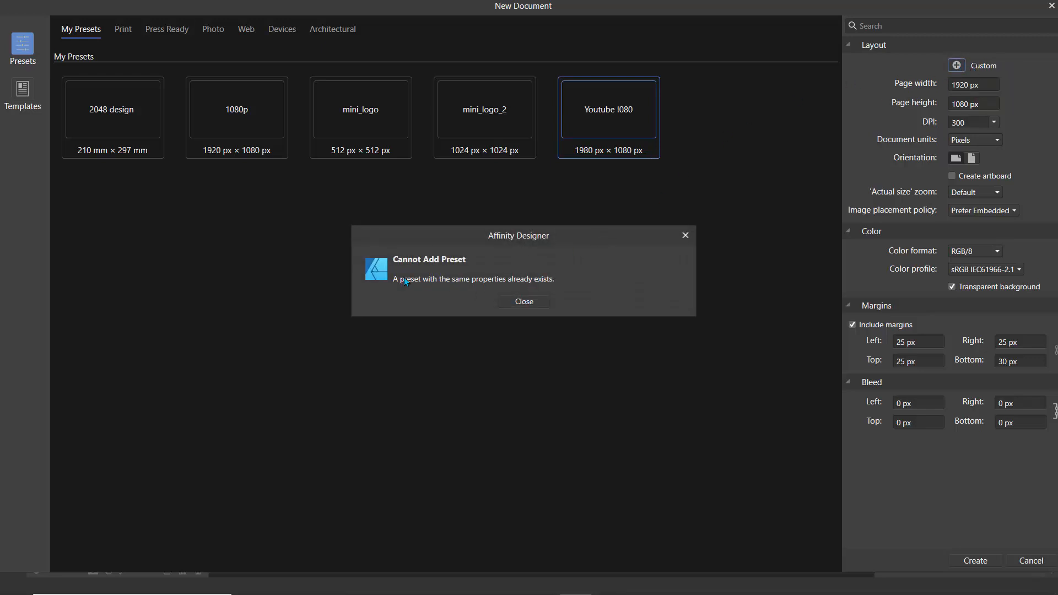
left_click(531, 299)
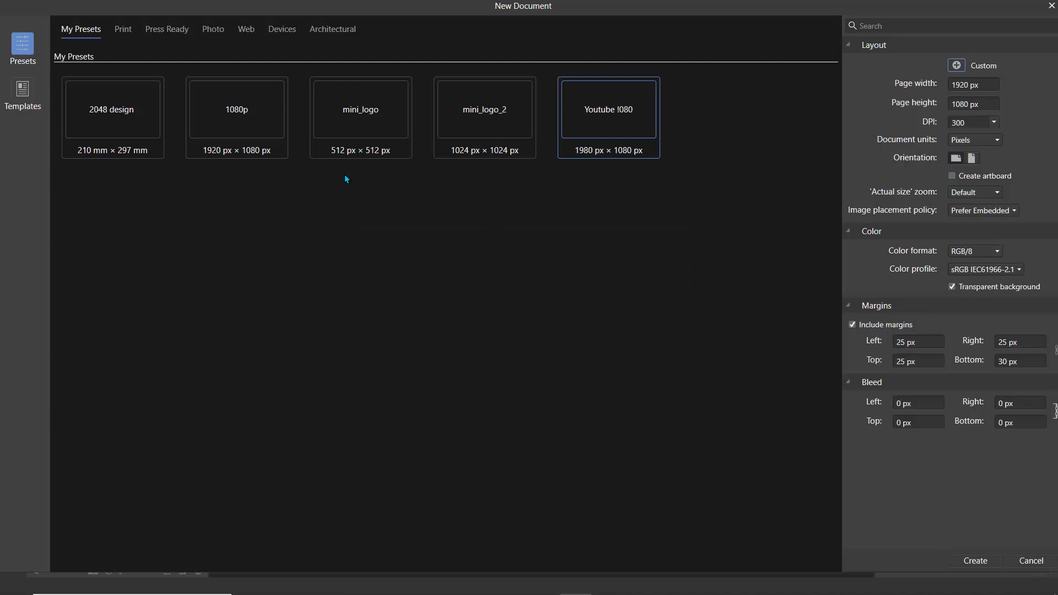
Step: Create a new 1920 × 1080 px document from the saved "1080p" preset
right_click(612, 118)
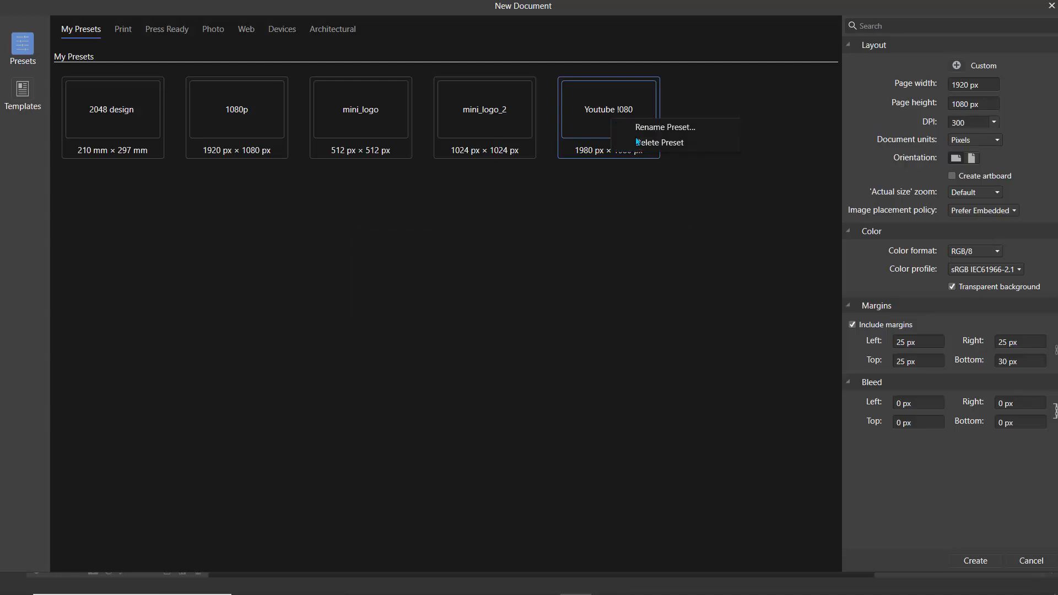
left_click(623, 174)
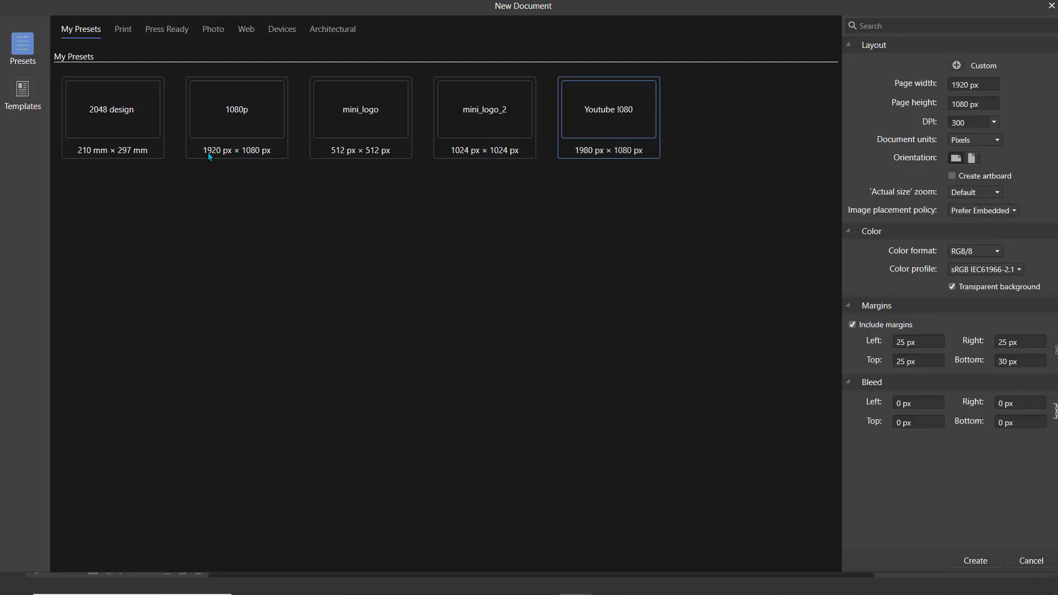
double_click(236, 109)
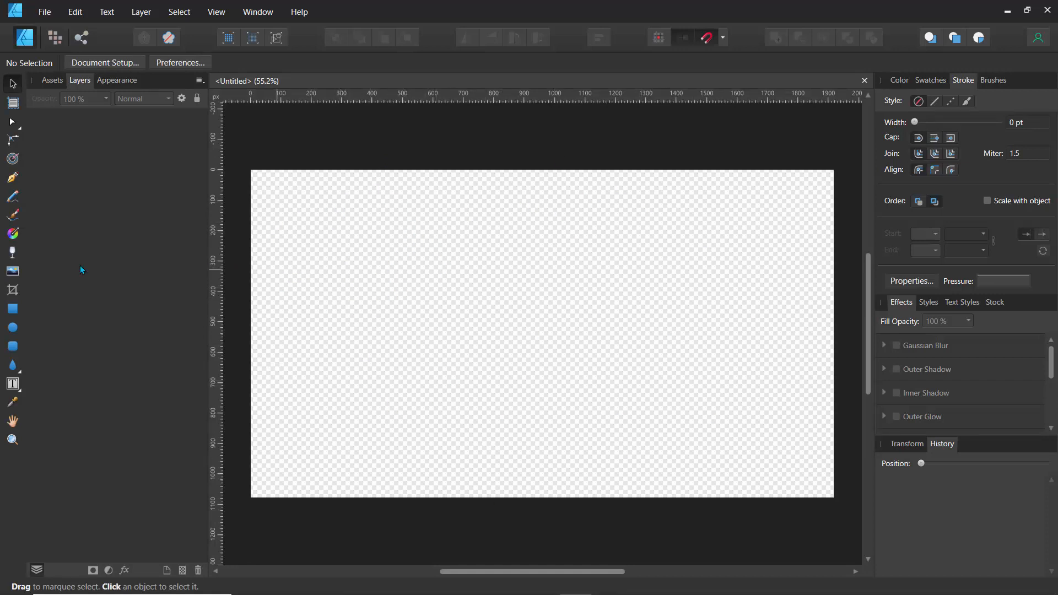
Step: Choose the Screen_Snip image for placing from the Substance Projects > painter > Rust 2 folder on New Volume (D:)
left_click(12, 272)
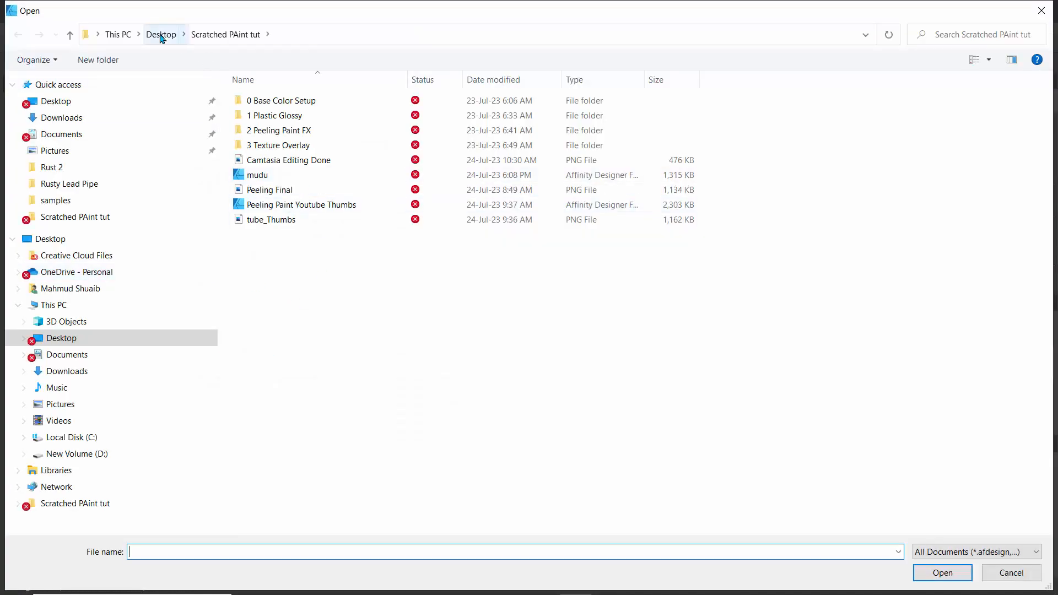
left_click(94, 455)
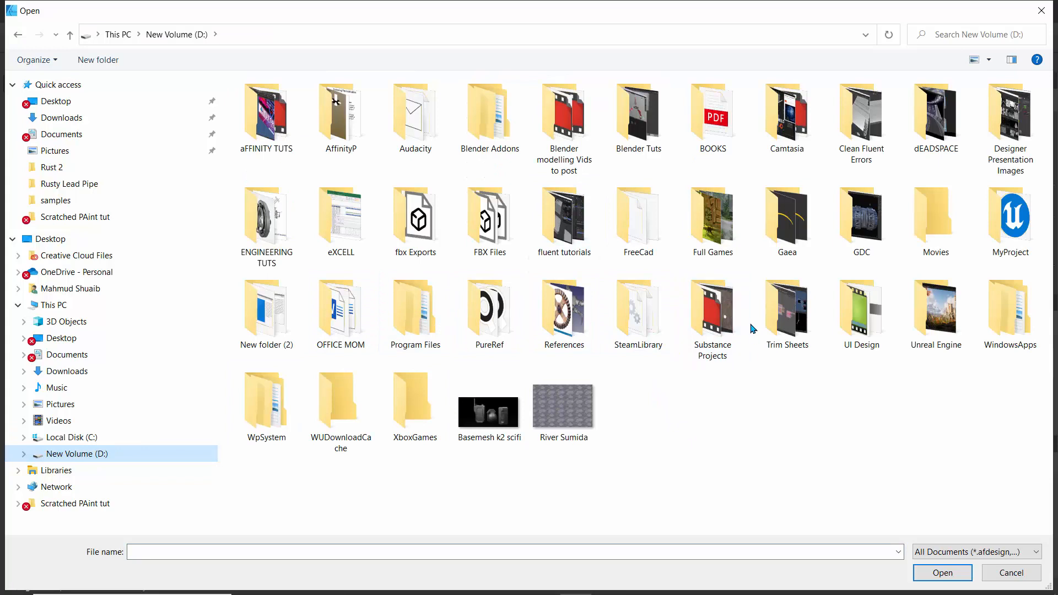
left_click(497, 310)
key("Left")
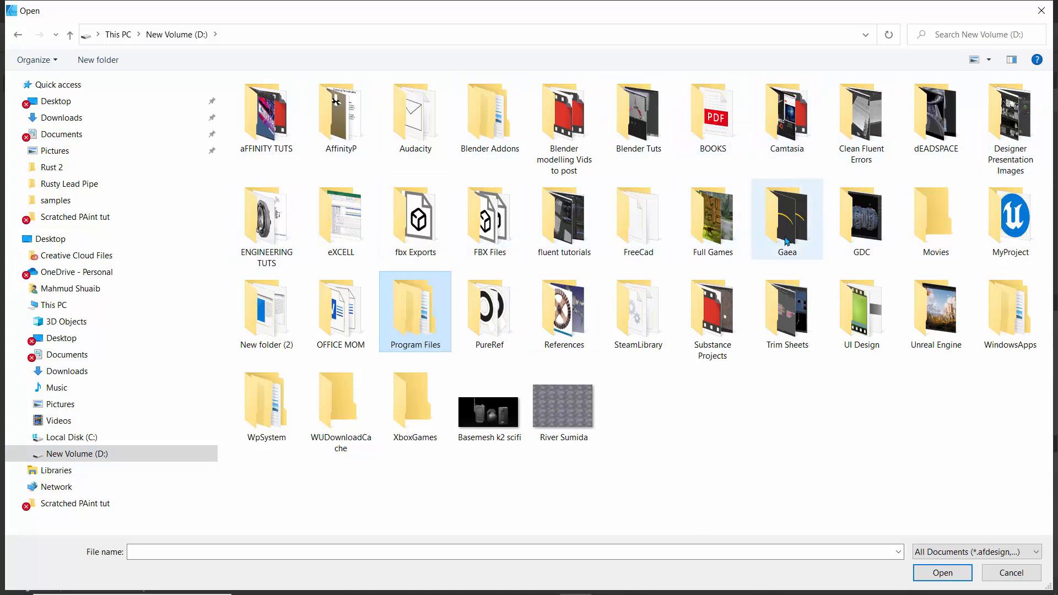
double_click(710, 319)
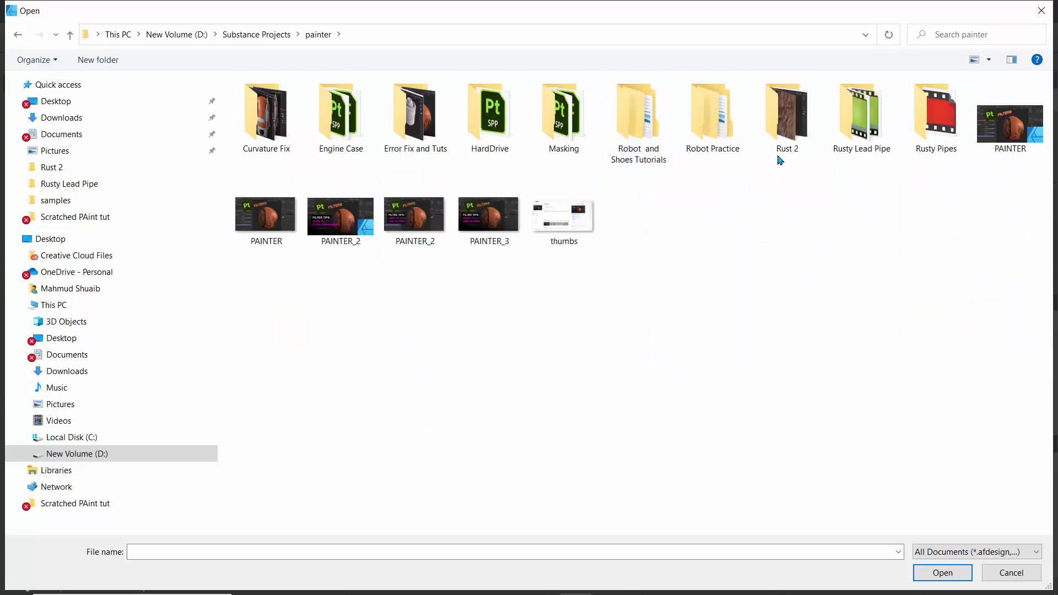
double_click(789, 119)
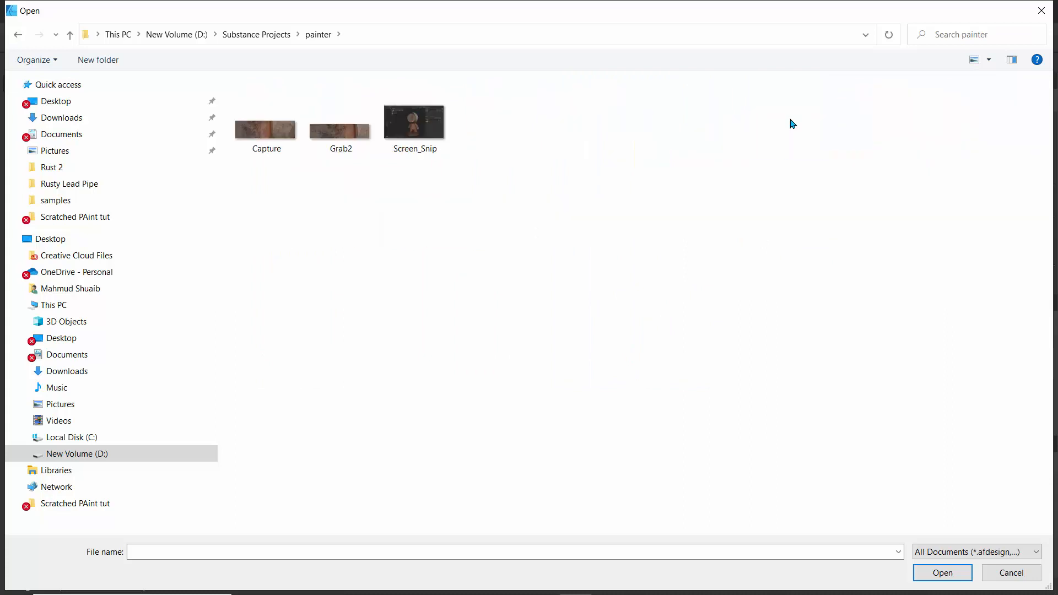
left_click(415, 134)
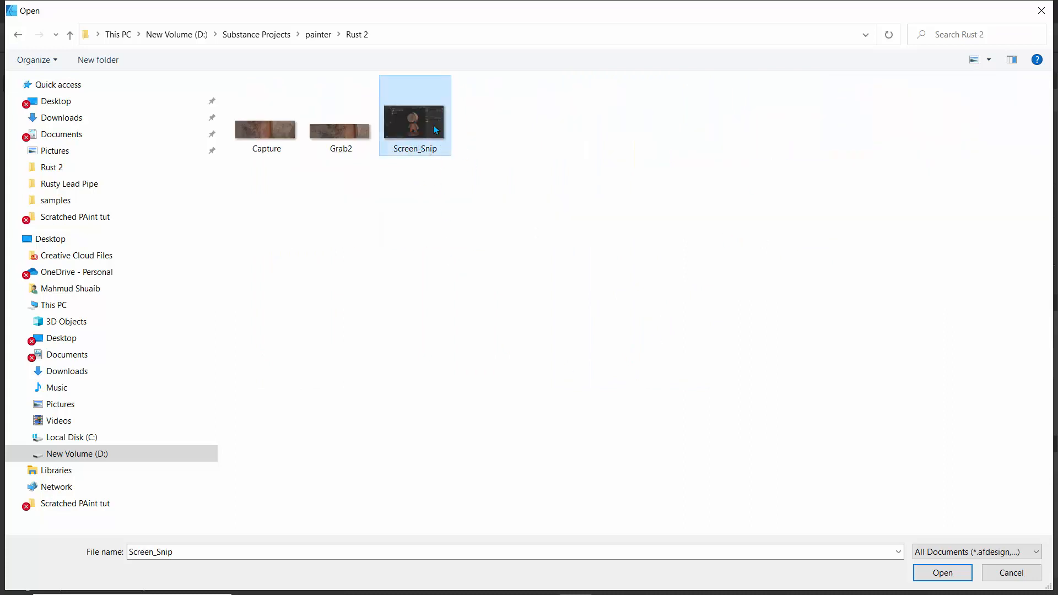
left_click(930, 572)
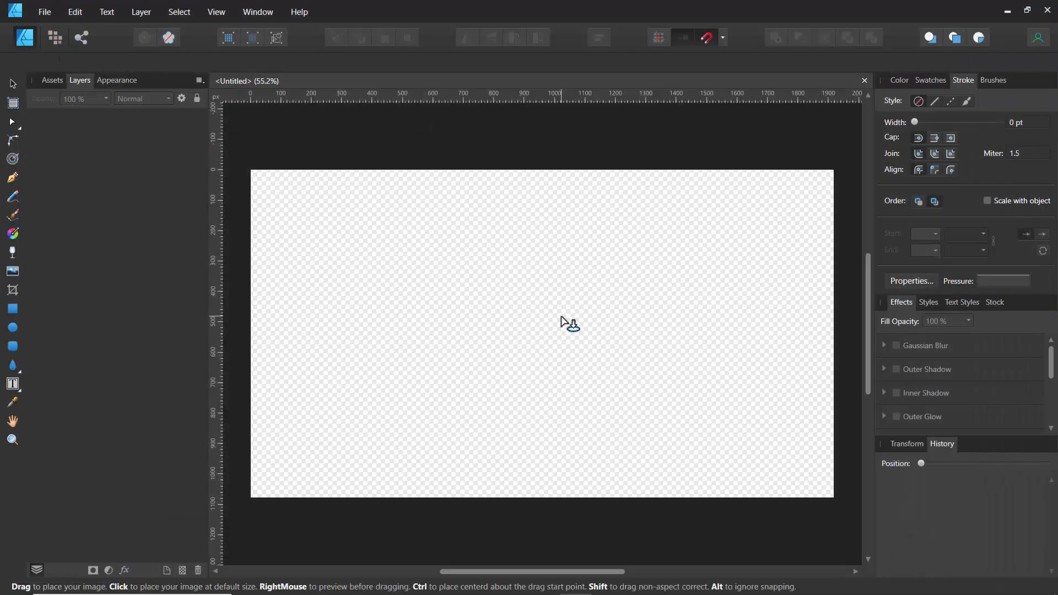
Step: Place the Screen_Snip image at its default size and align it so it covers the whole page
left_click(535, 312)
left_click_drag(498, 279, 508, 304)
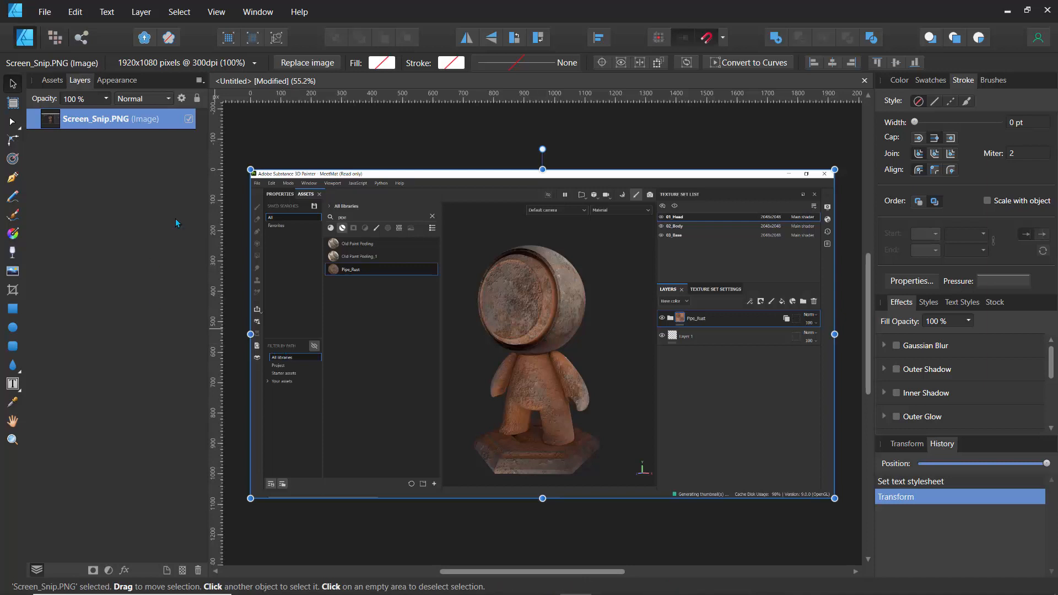
left_click(348, 152)
left_click(438, 317)
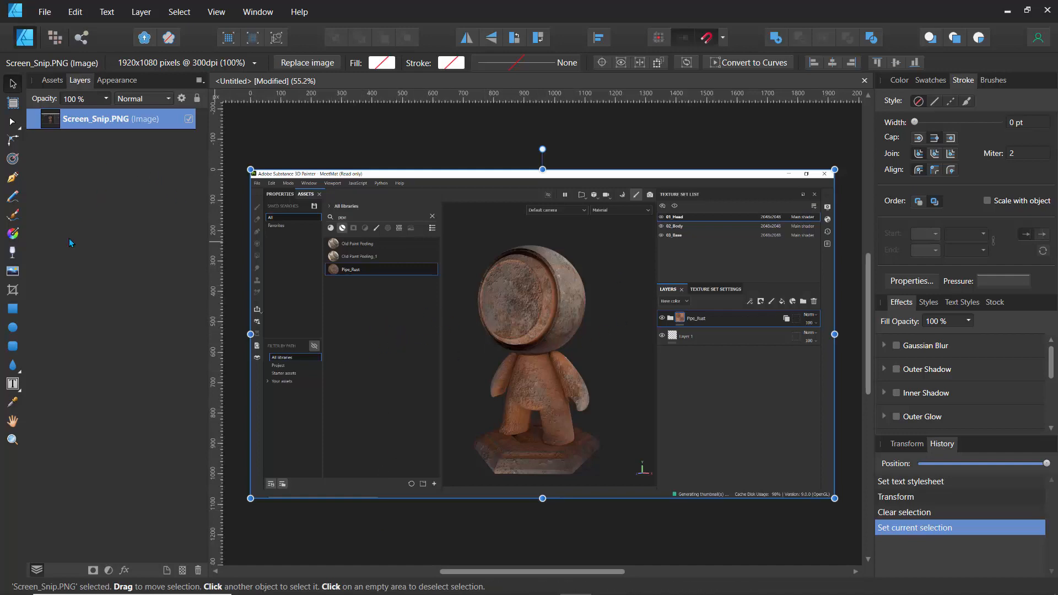
Step: Place the Capture and Grab2 images at default size over the screenshot's assets area, with Grab2 below Capture
left_click(15, 271)
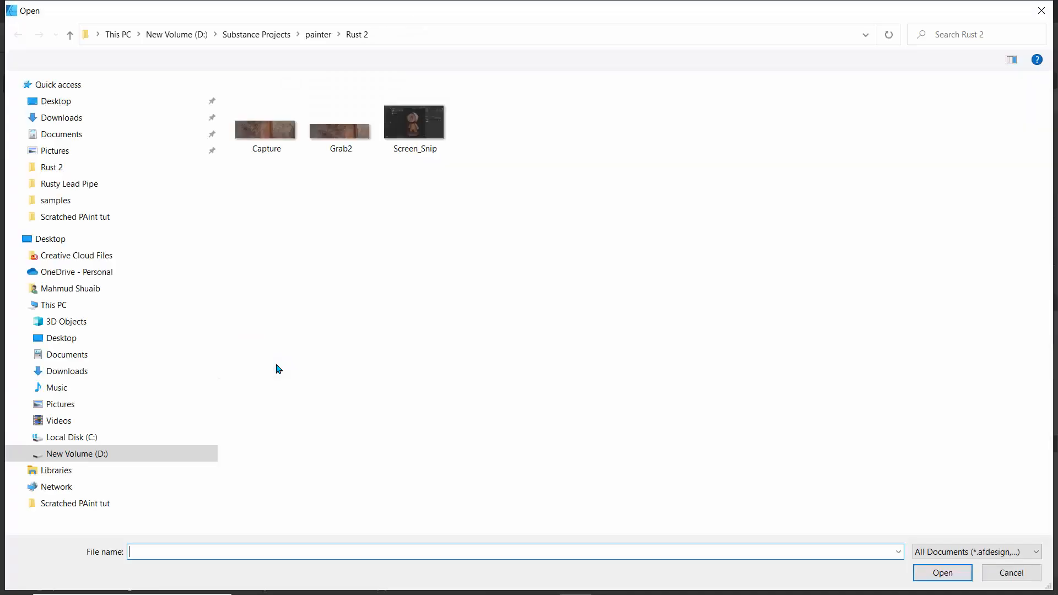
left_click_drag(337, 170, 235, 122)
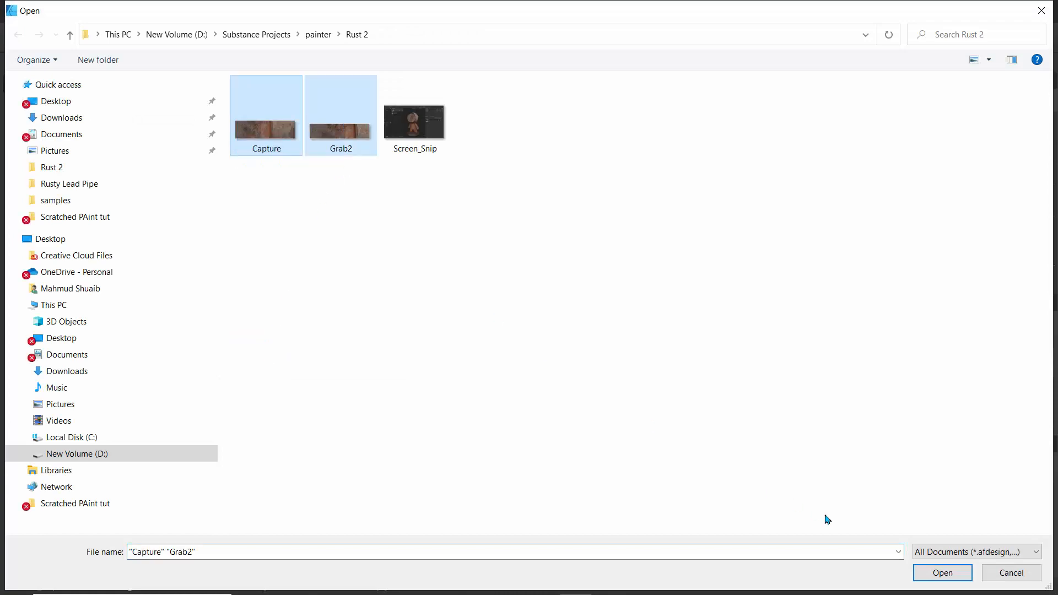
left_click(941, 573)
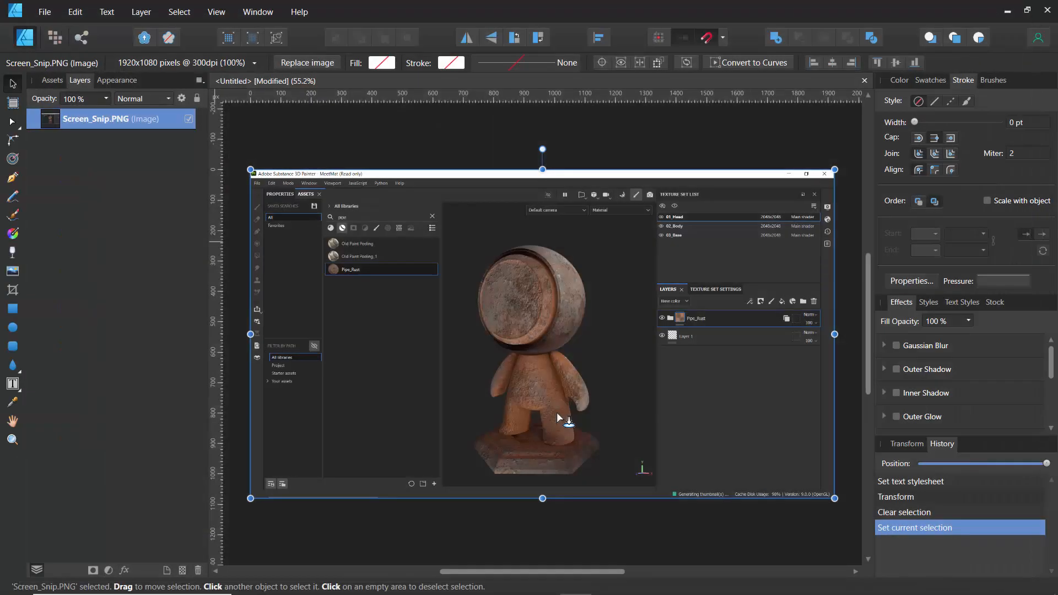
left_click(404, 349)
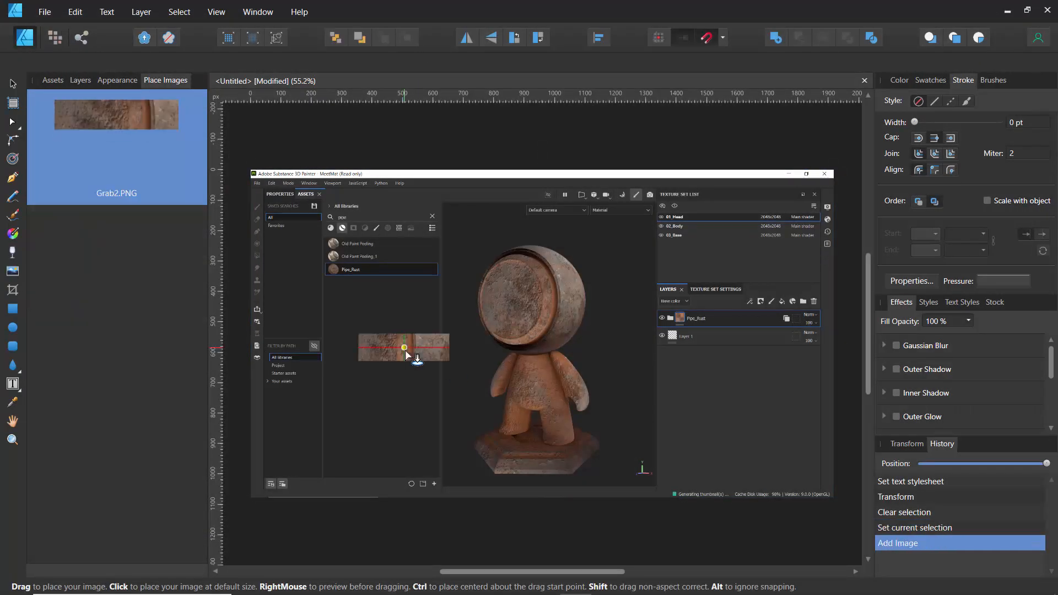
left_click(533, 324)
left_click_drag(510, 324, 385, 394)
left_click(80, 81)
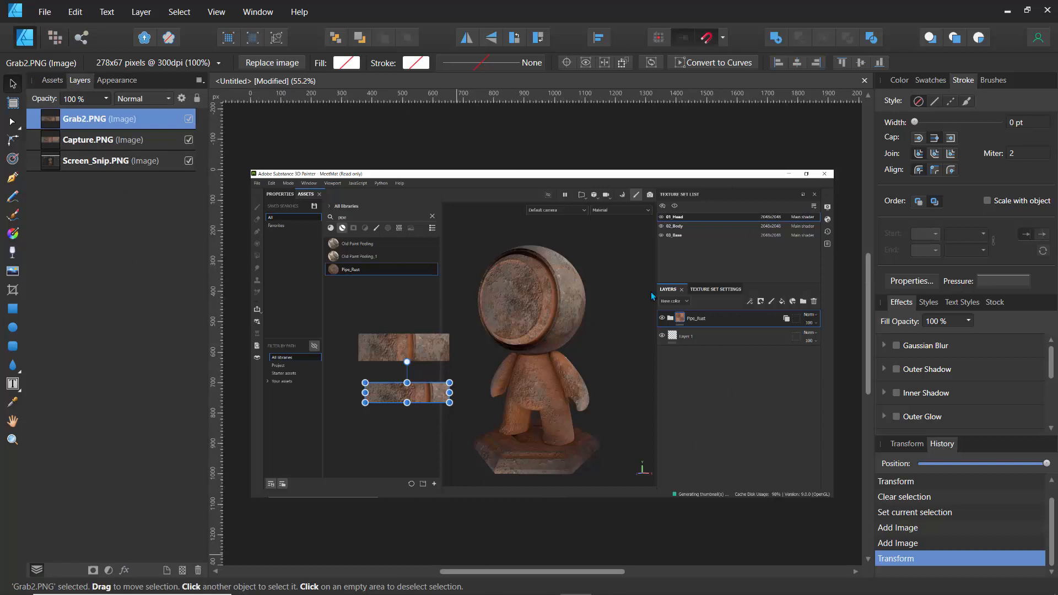
Step: Reset the studio to its default panel layout and clear the object selection
left_click(217, 12)
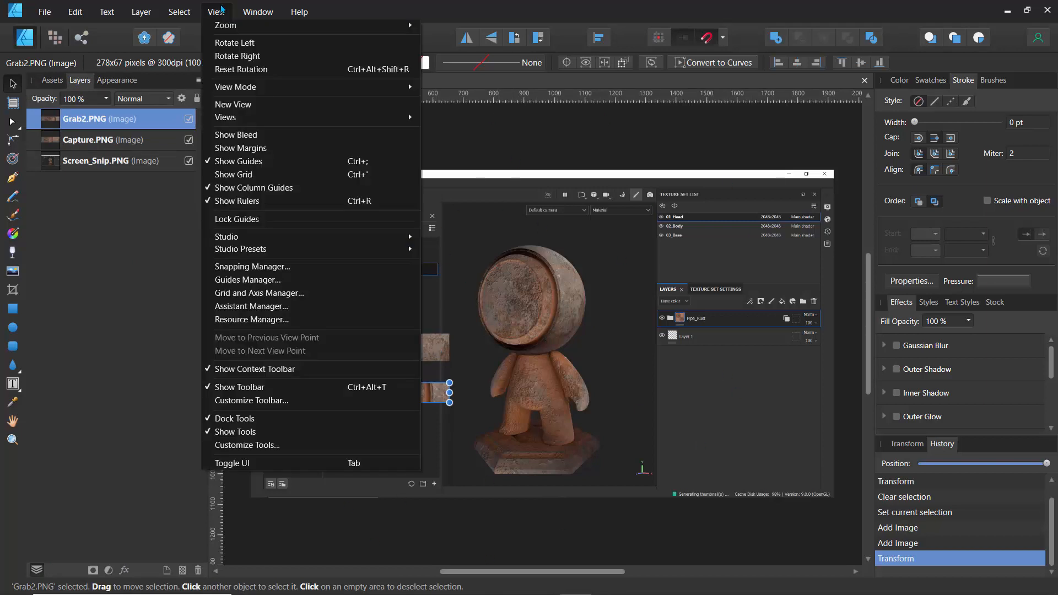
mouse_move(262, 242)
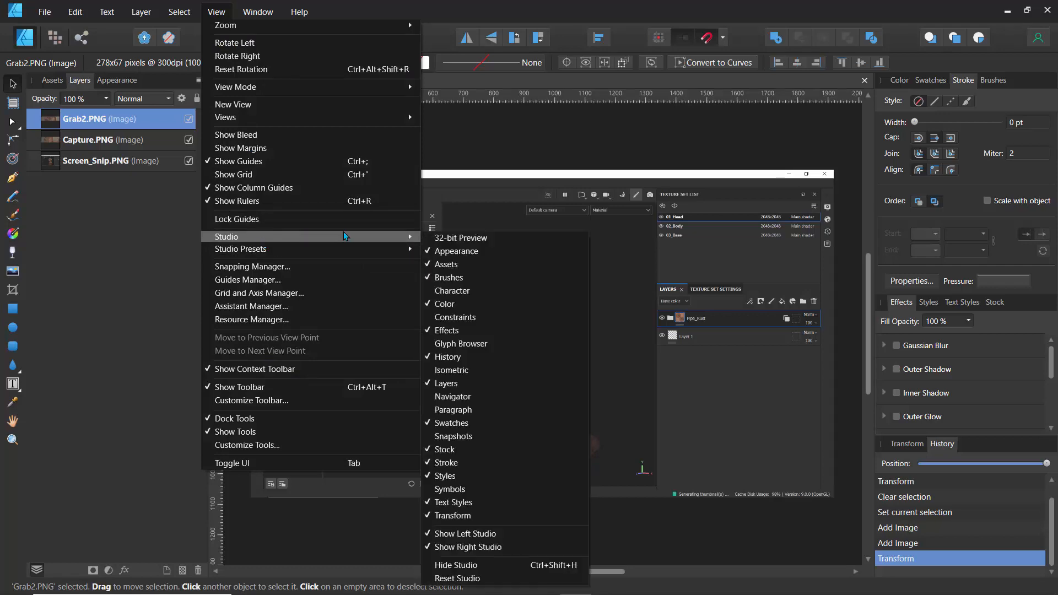
left_click(472, 576)
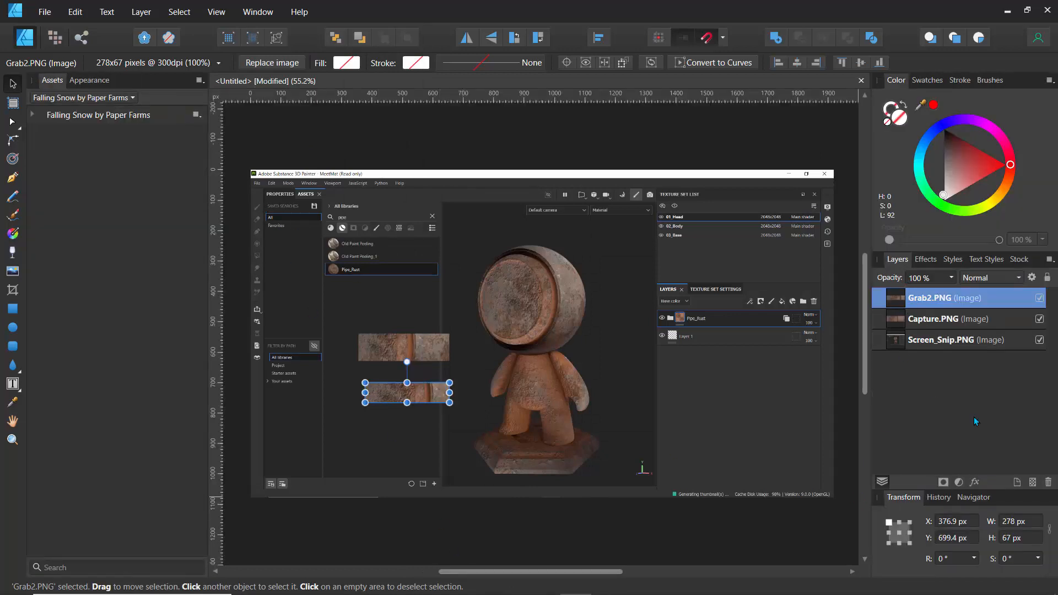
left_click(462, 267)
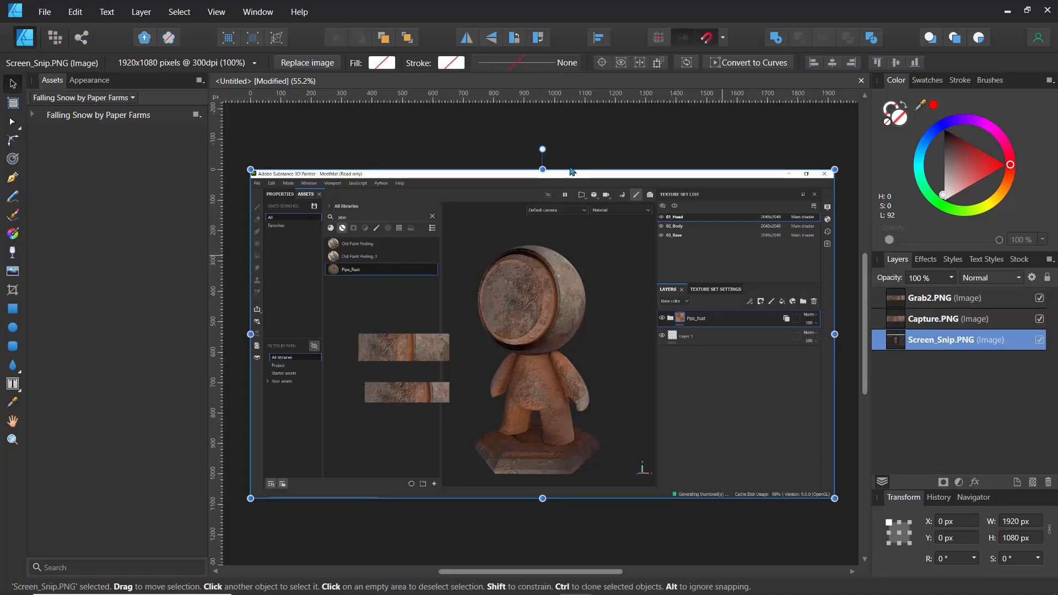
left_click(484, 143)
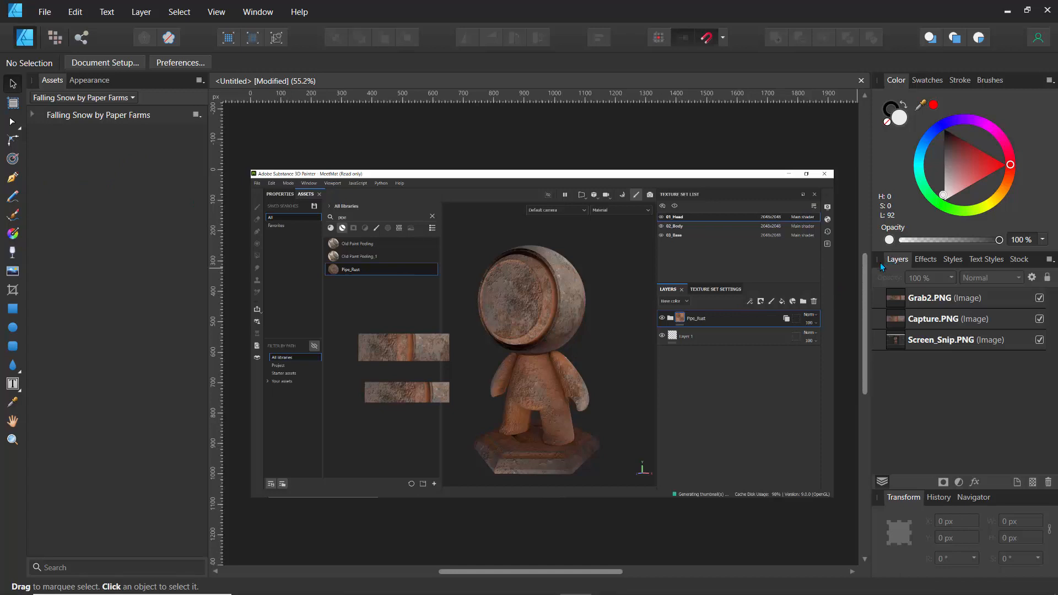
Step: Dock the Layers panel in the left studio above the Assets and Appearance panels
mouse_move(896, 260)
left_mouse_down()
mouse_move(686, 236)
mouse_move(386, 165)
mouse_move(119, 160)
mouse_move(58, 112)
mouse_move(61, 96)
mouse_move(41, 157)
mouse_move(93, 86)
mouse_move(76, 91)
left_mouse_up()
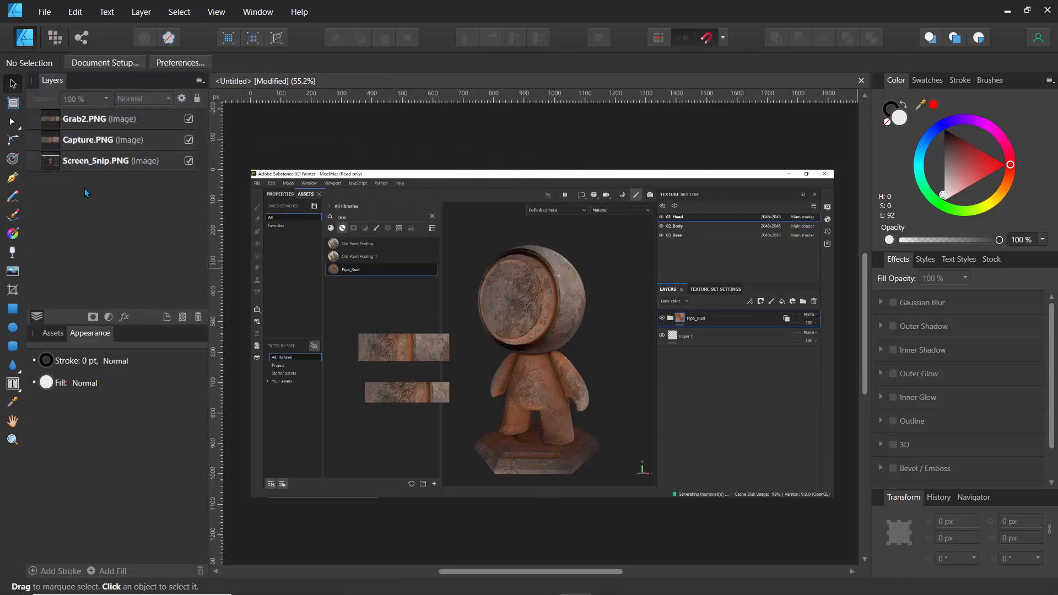
left_click(54, 333)
left_click(93, 332)
left_click(54, 333)
left_click(79, 332)
Step: Hide the Appearance and Assets panels so that only Layers remains in the left studio
left_click(216, 11)
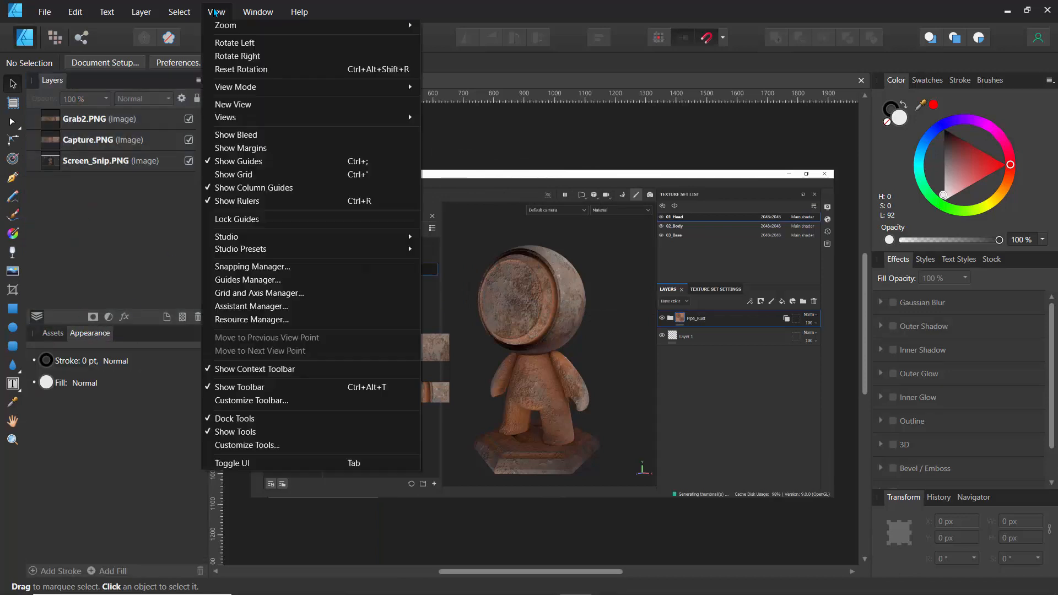
left_click(252, 11)
left_click(216, 12)
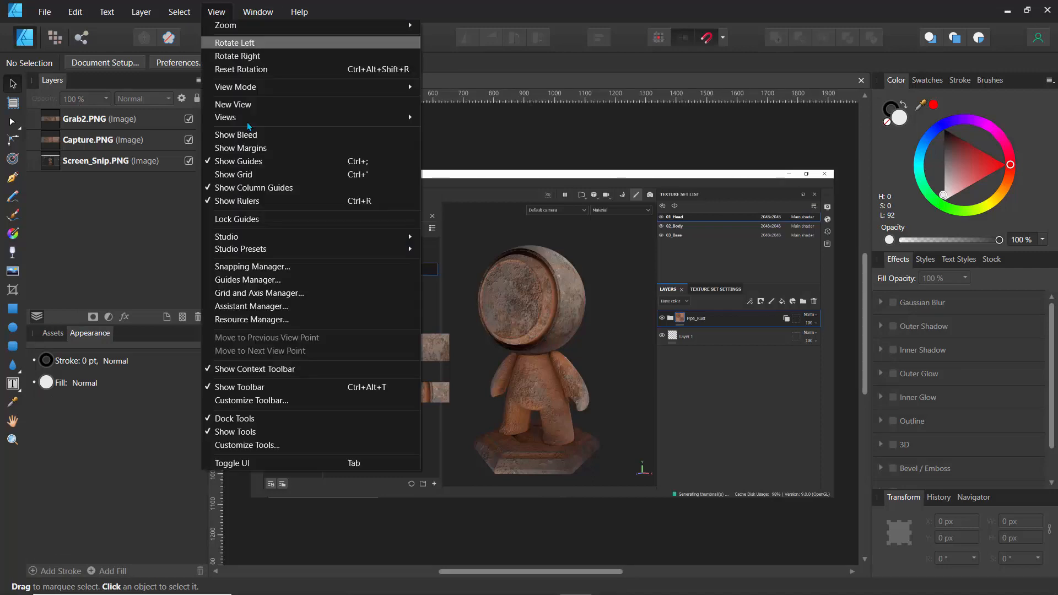
mouse_move(256, 240)
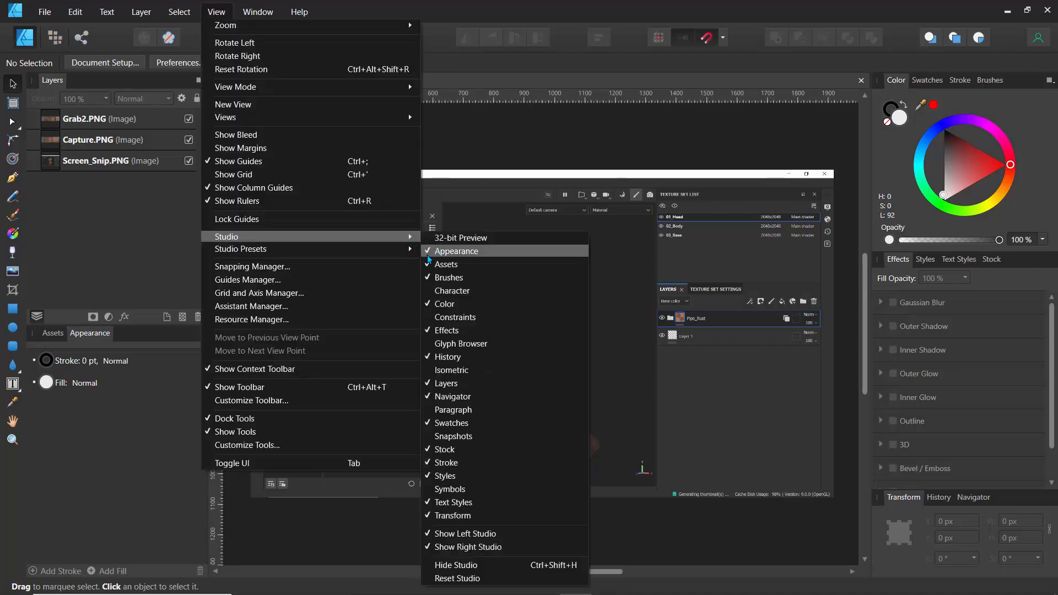
left_click(432, 251)
left_click(215, 12)
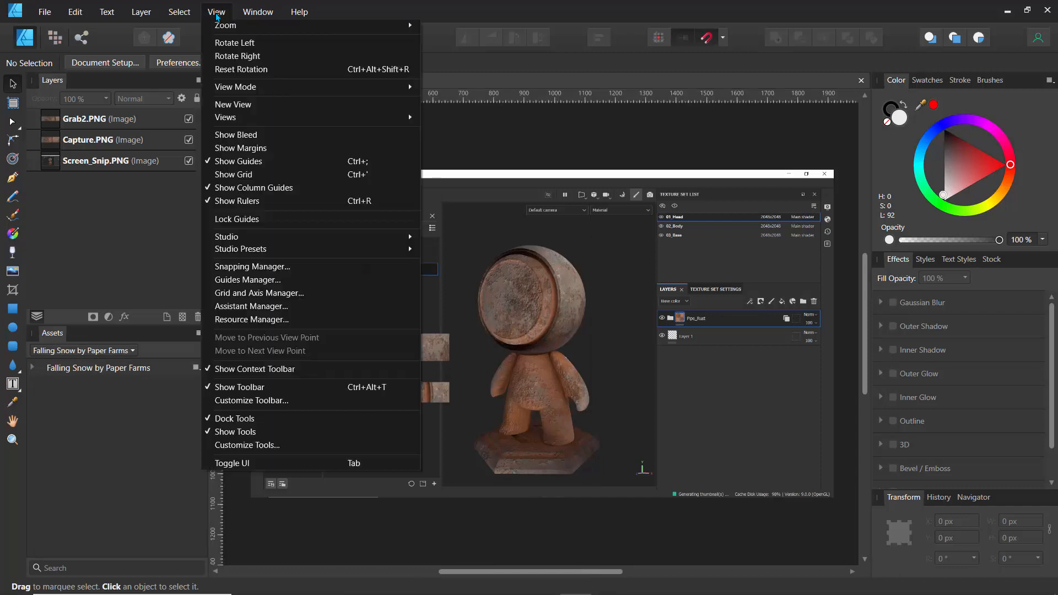
mouse_move(385, 237)
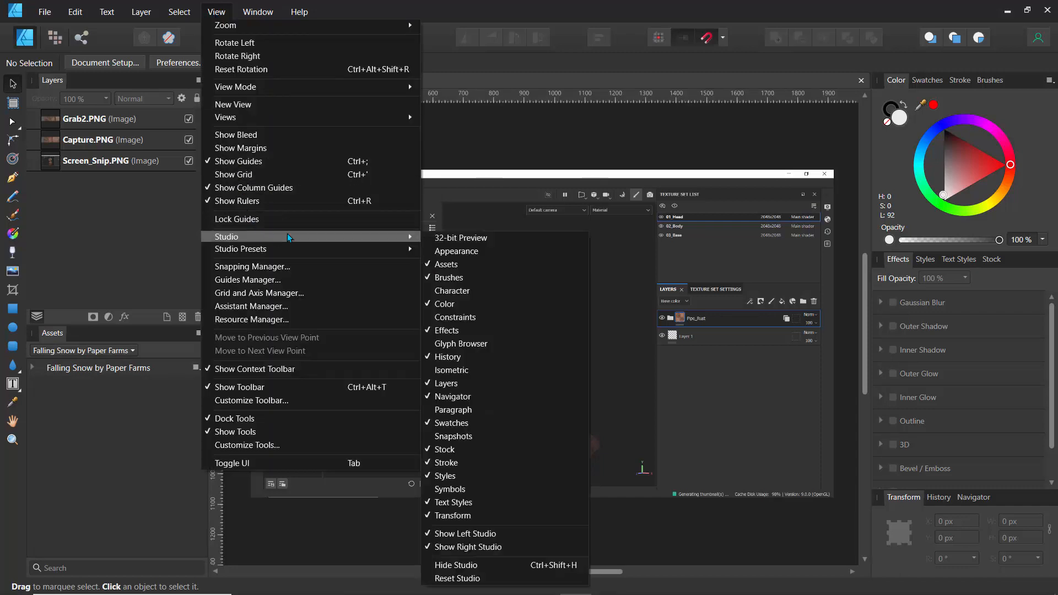
left_click(436, 266)
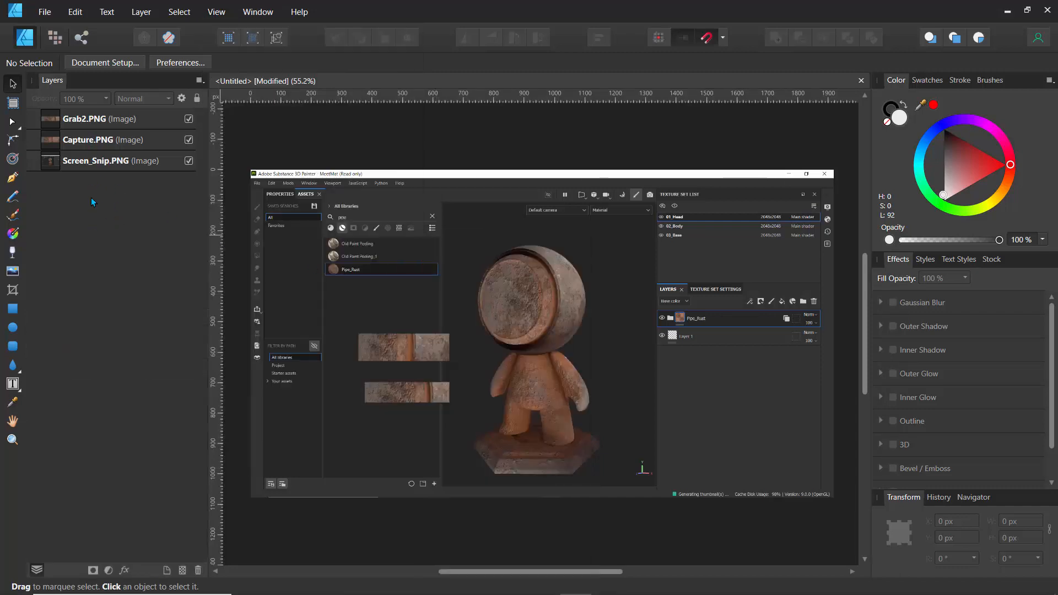
Step: Hide the Grab2 and Capture layers and lock the Screen_Snip layer
left_click(94, 162)
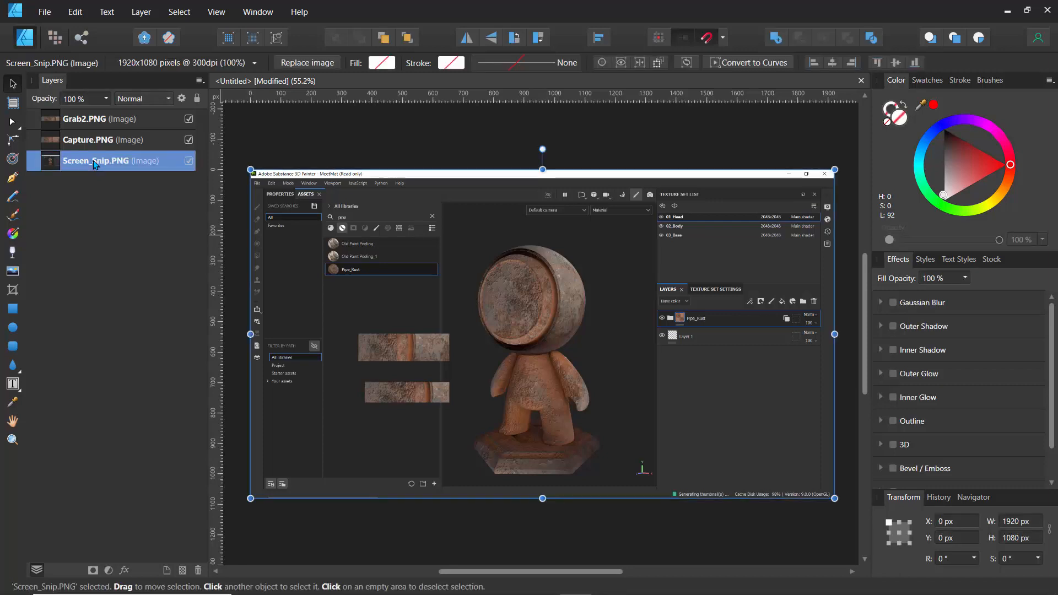
left_click(378, 351)
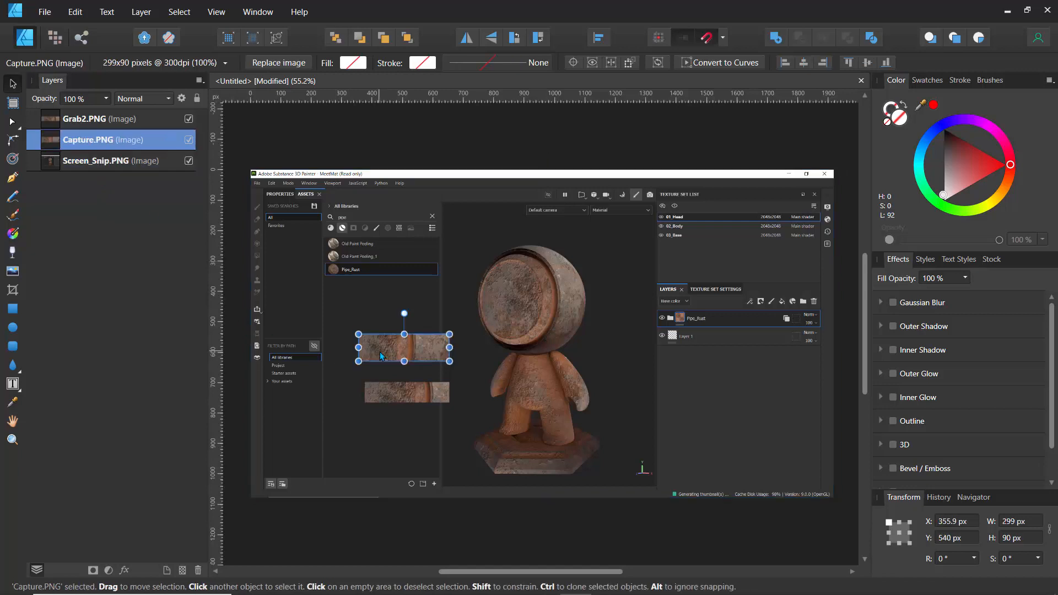
left_click(189, 119)
left_click(103, 163)
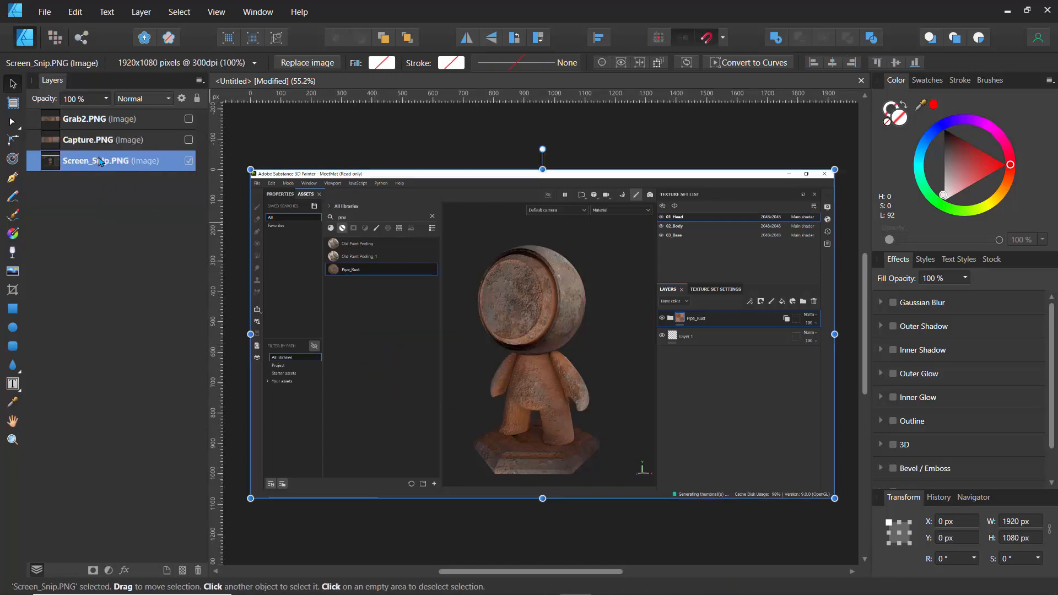
left_click(197, 98)
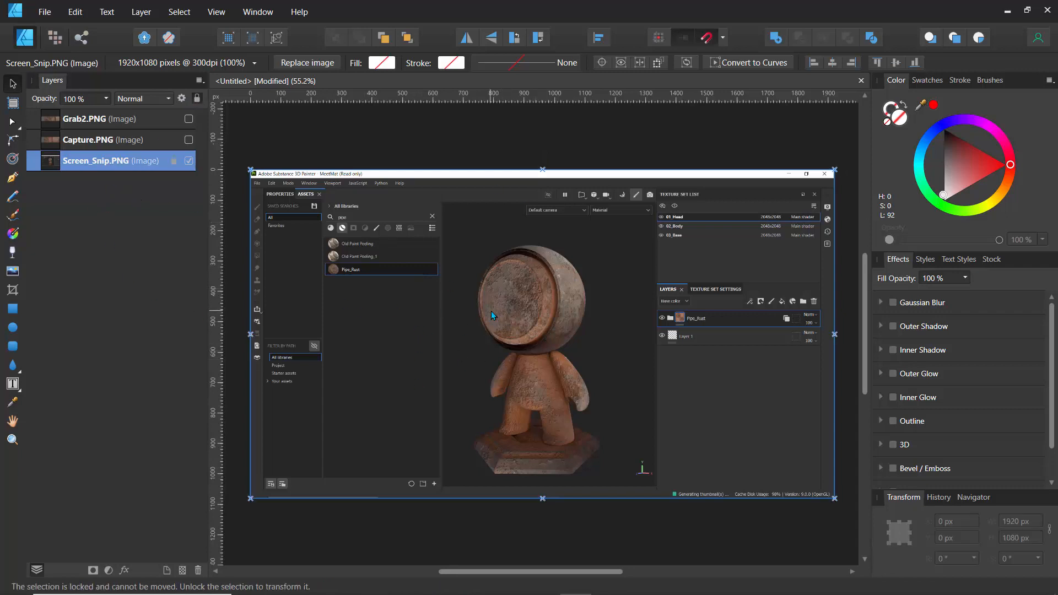
Step: Draw a rectangle about 670 × 181 px over the snip, beside the character's head, and fill it near-black
scroll(492, 314, "down", 1)
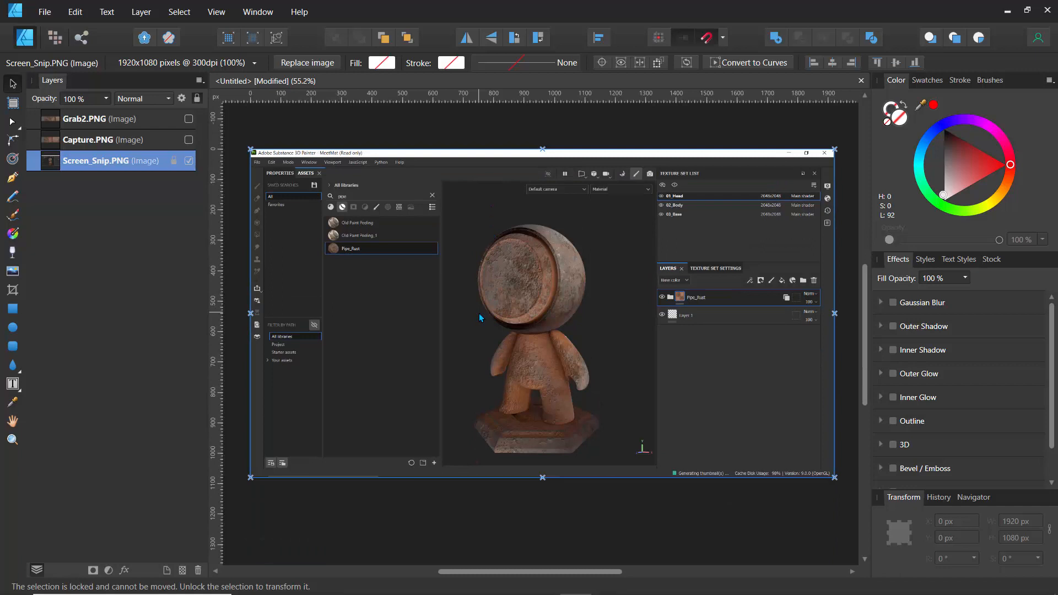
left_click(13, 309)
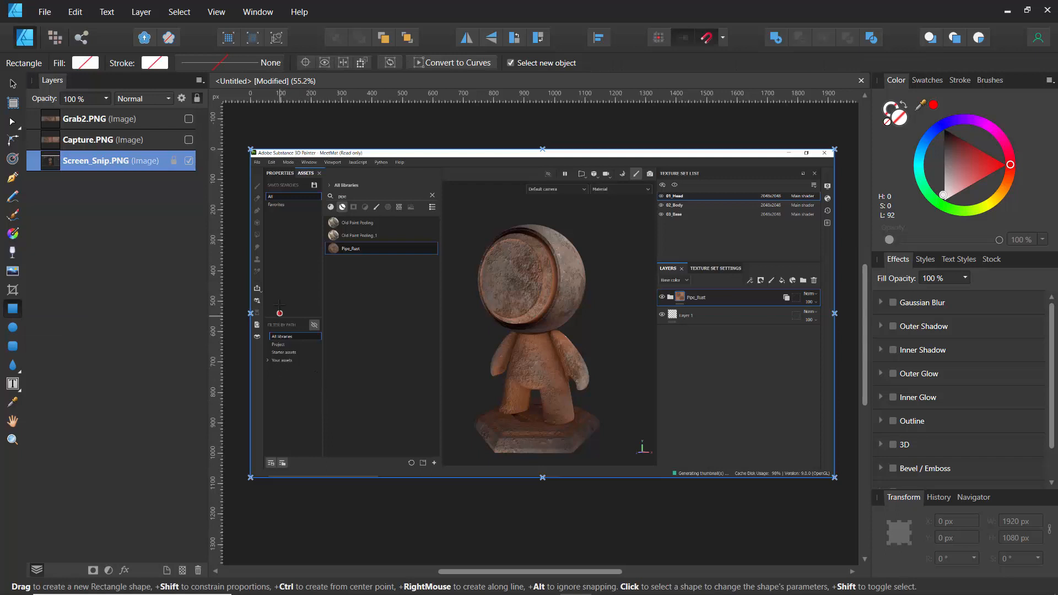
left_click_drag(274, 290, 477, 346)
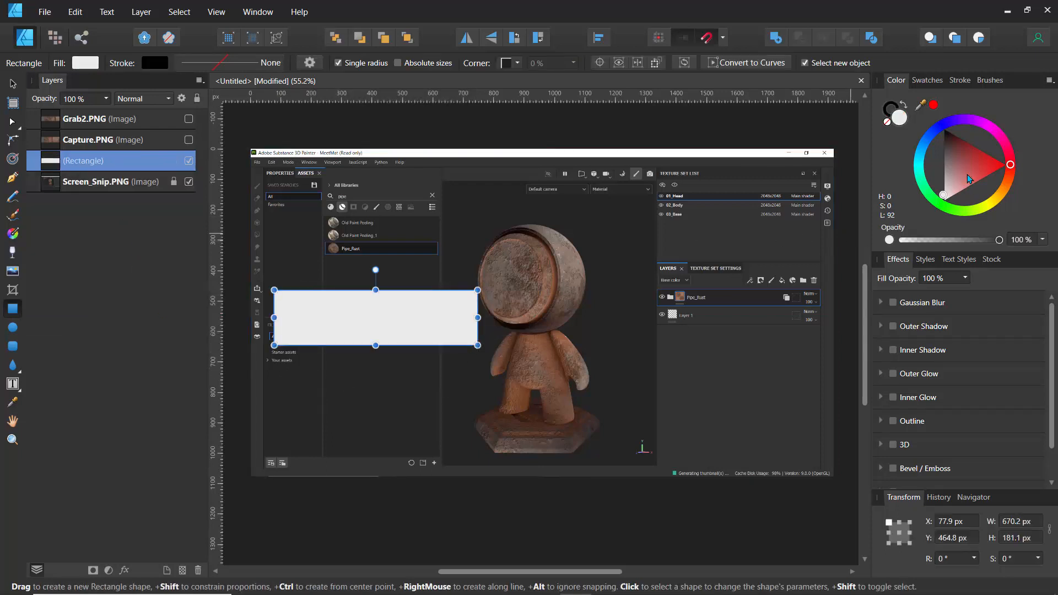
left_click_drag(946, 155, 942, 129)
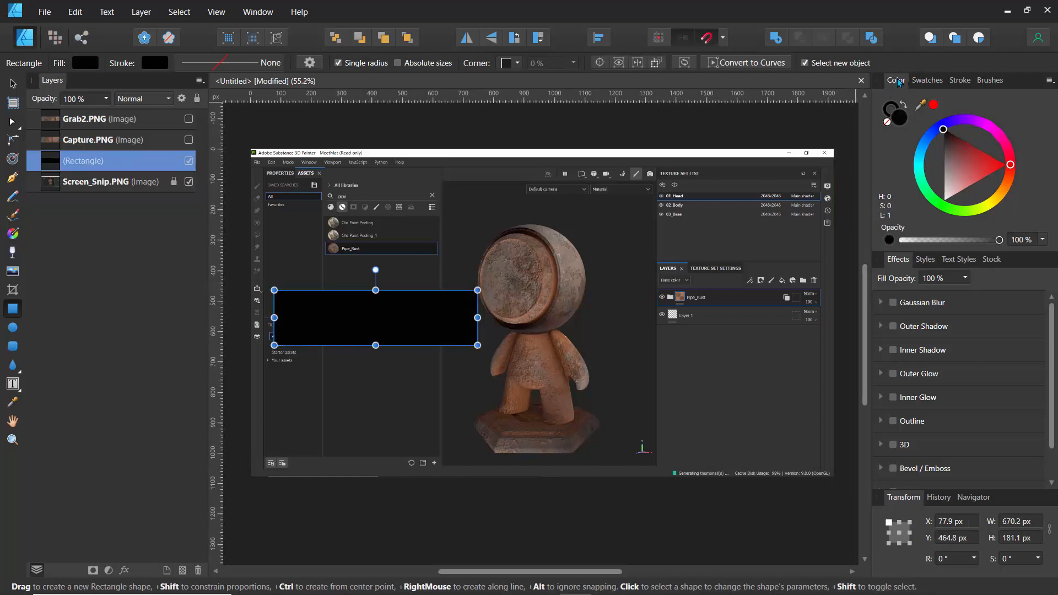
left_click(924, 81)
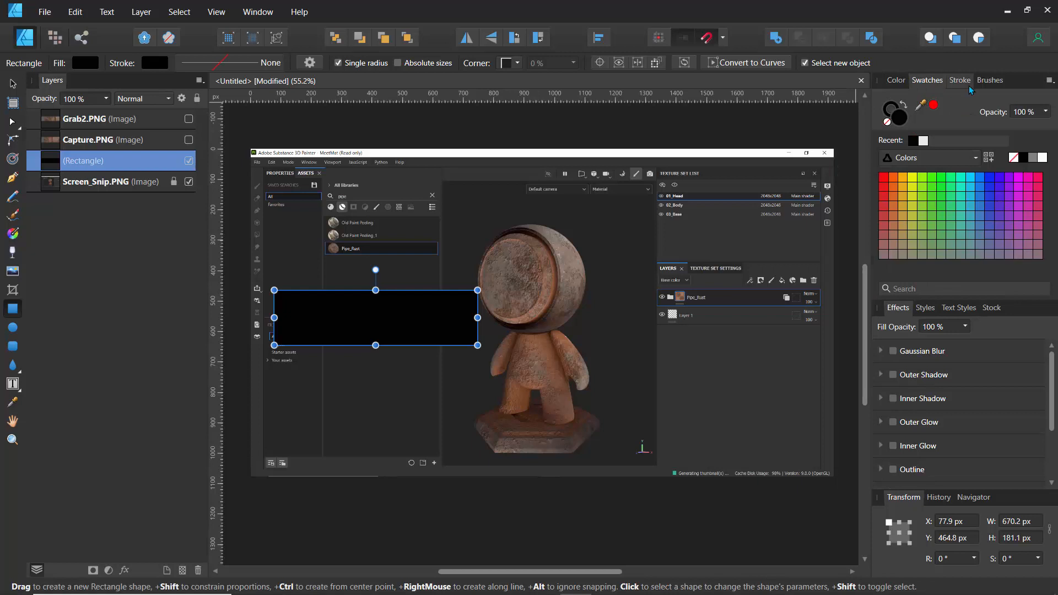
left_click(888, 81)
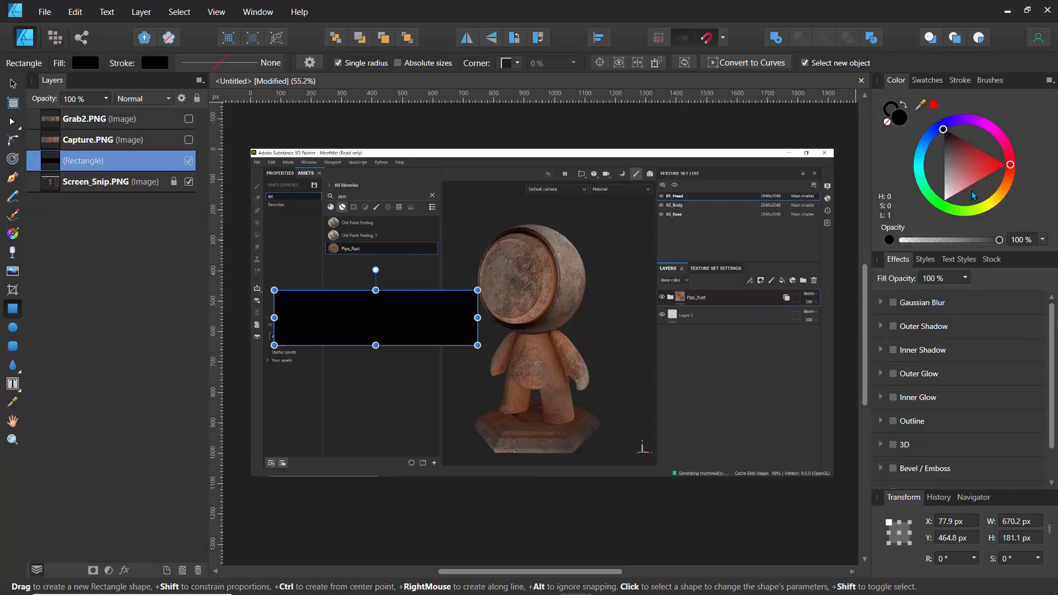
left_click(1049, 82)
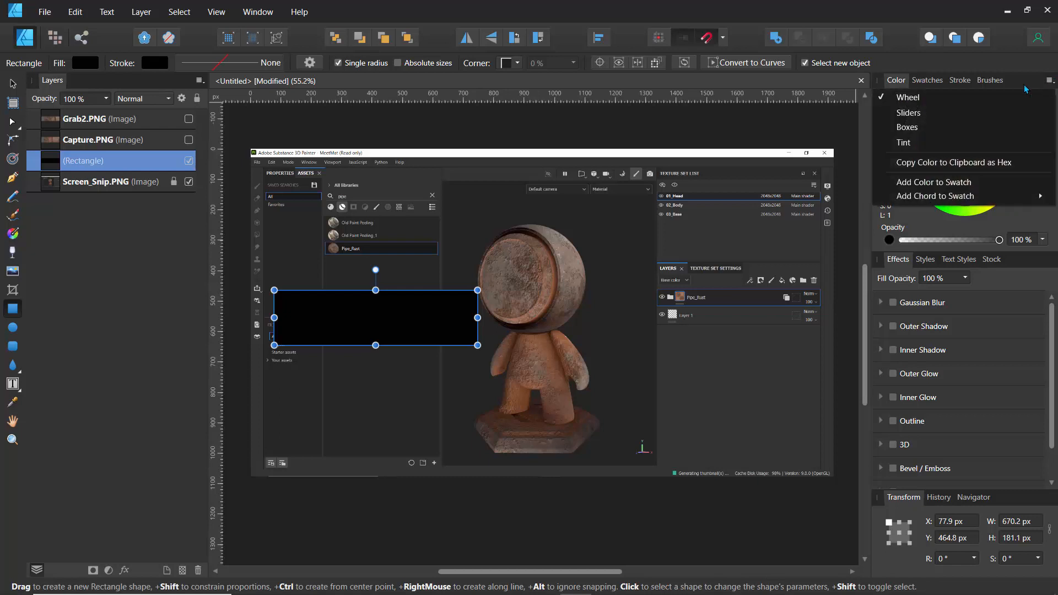
left_click(908, 113)
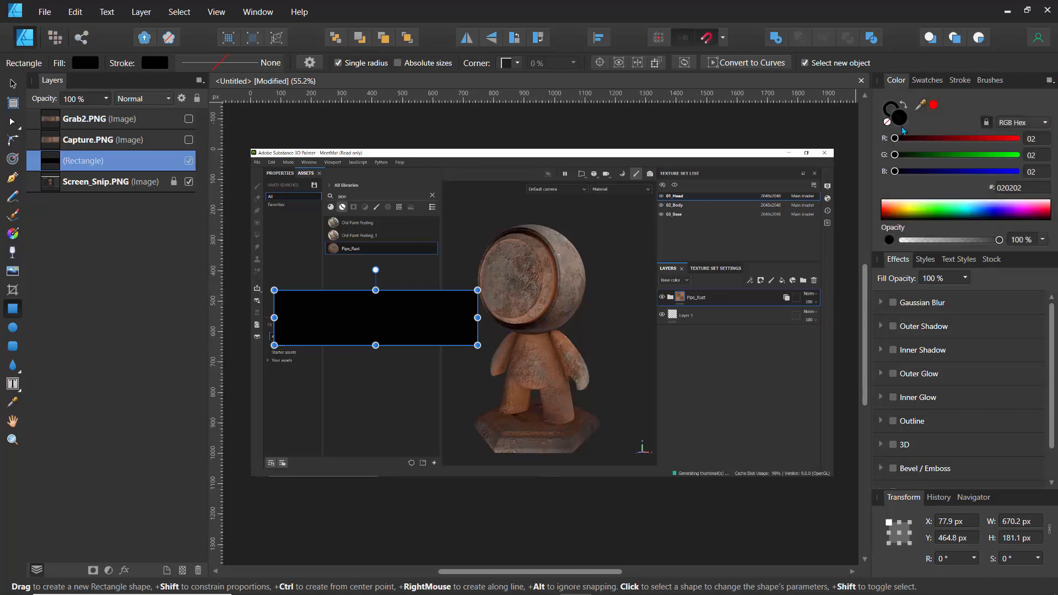
left_click(1049, 82)
left_click(928, 101)
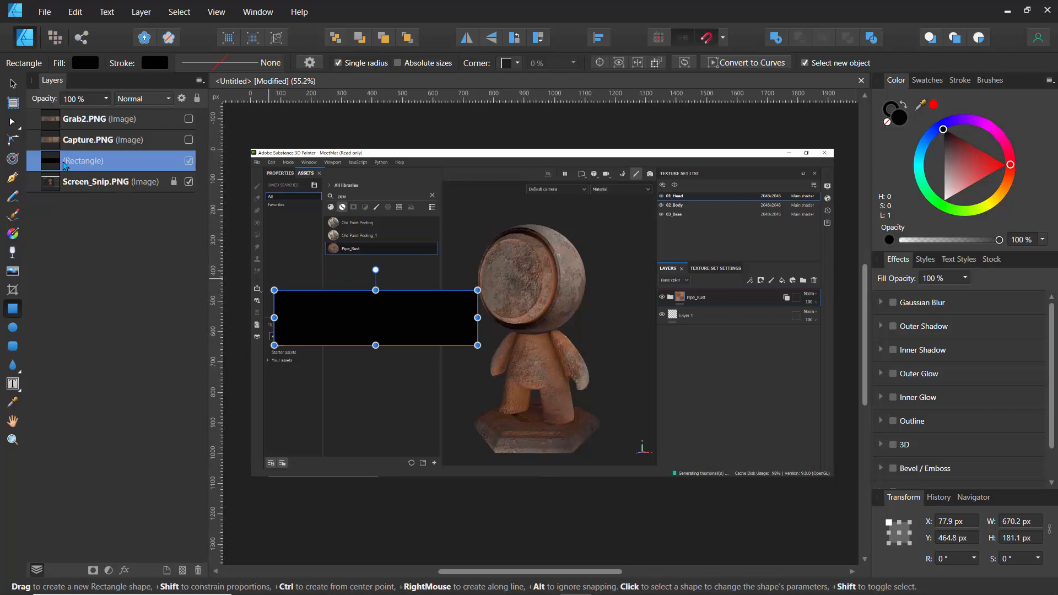
Step: Duplicate the black rectangle, place the copy directly below it, narrow the copy to about 411 px, and deselect it
key("ctrl+j")
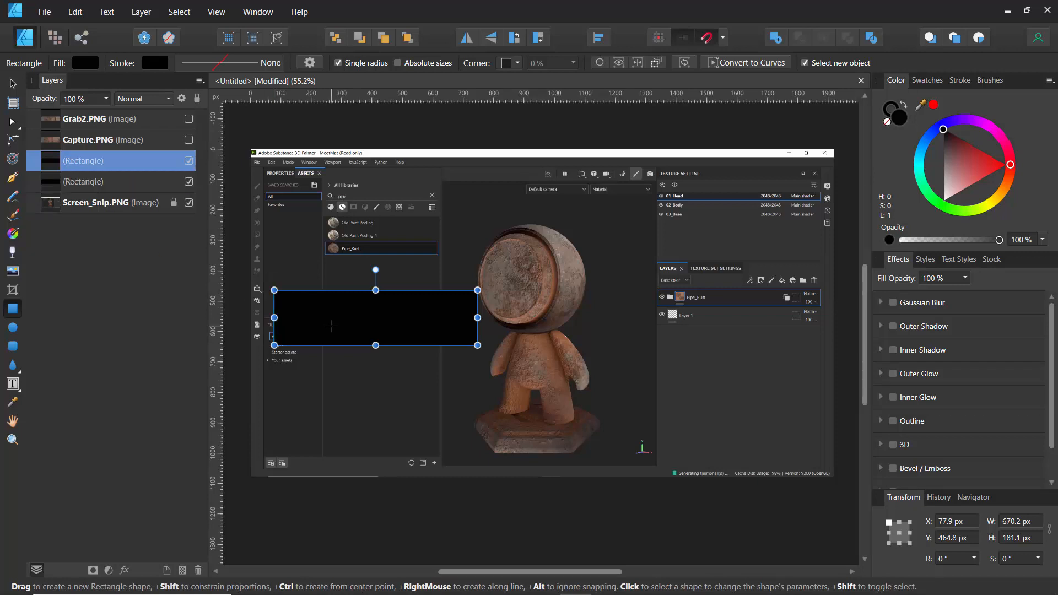
key("v")
left_click_drag(335, 327, 371, 372)
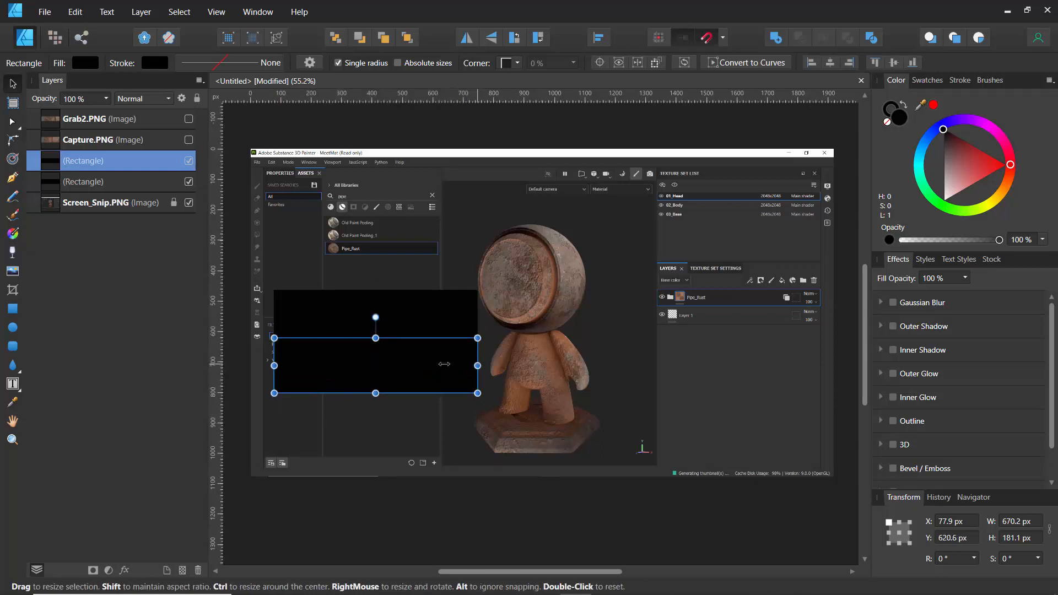
left_click_drag(477, 365, 398, 365)
left_click(271, 266)
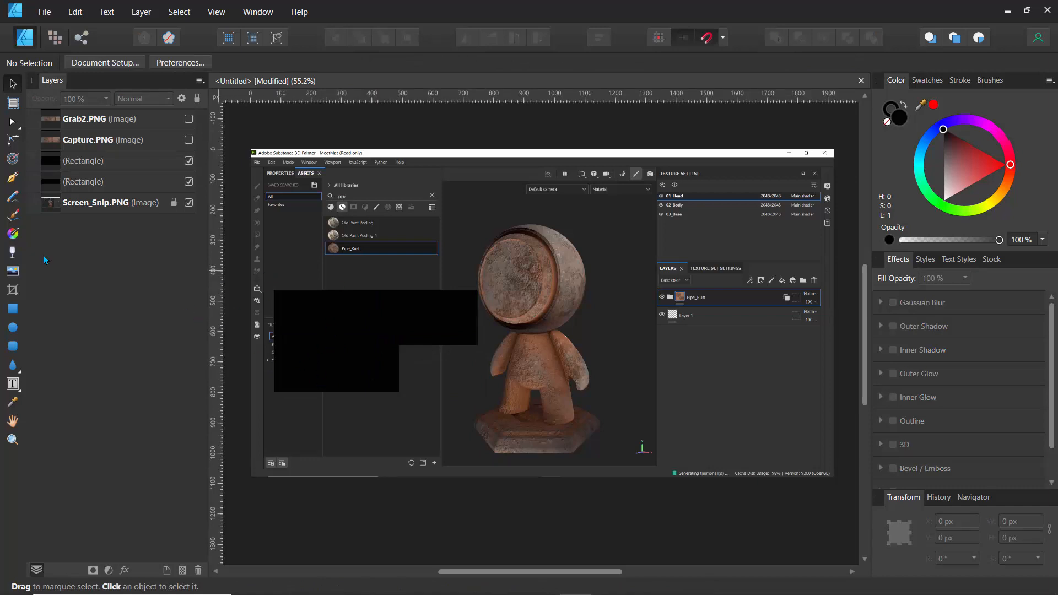
Step: Create a text frame about 536 × 107 px on the upper black rectangle and set its font color to white
left_click(13, 384)
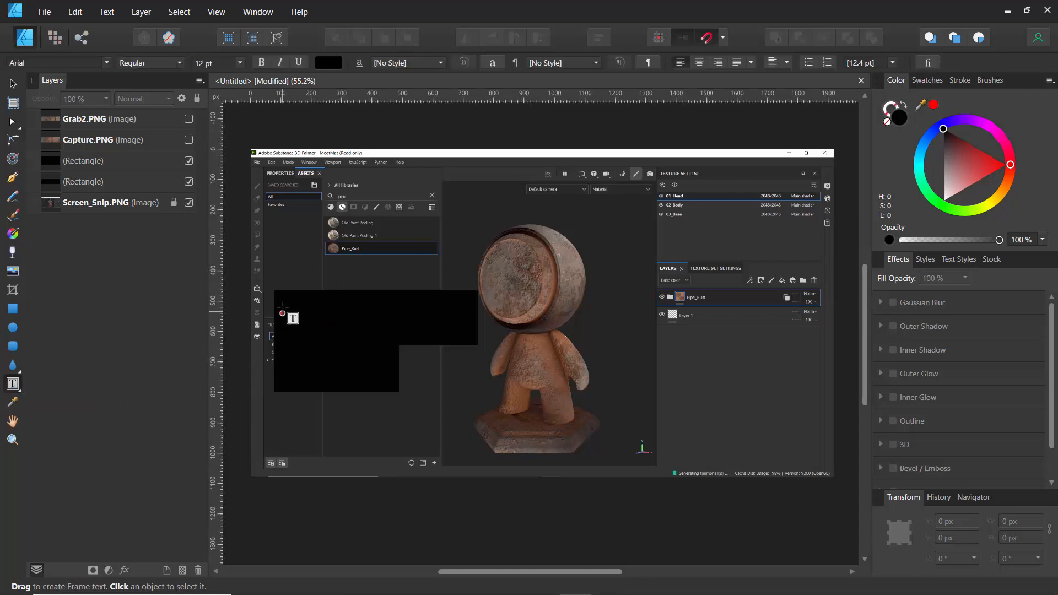
left_click_drag(285, 298, 447, 330)
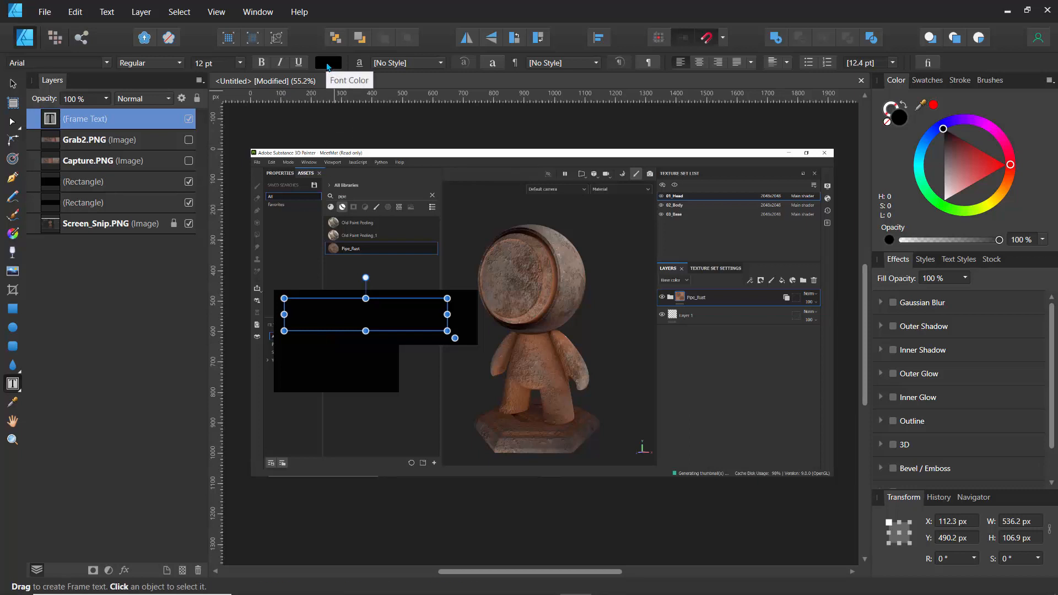
left_click(328, 62)
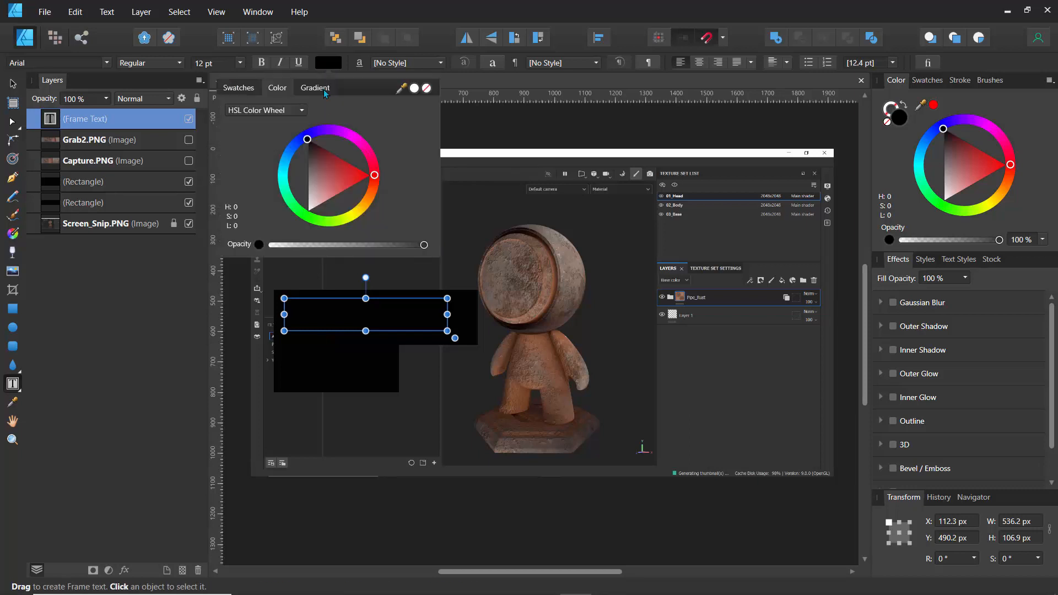
left_click_drag(307, 139, 307, 210)
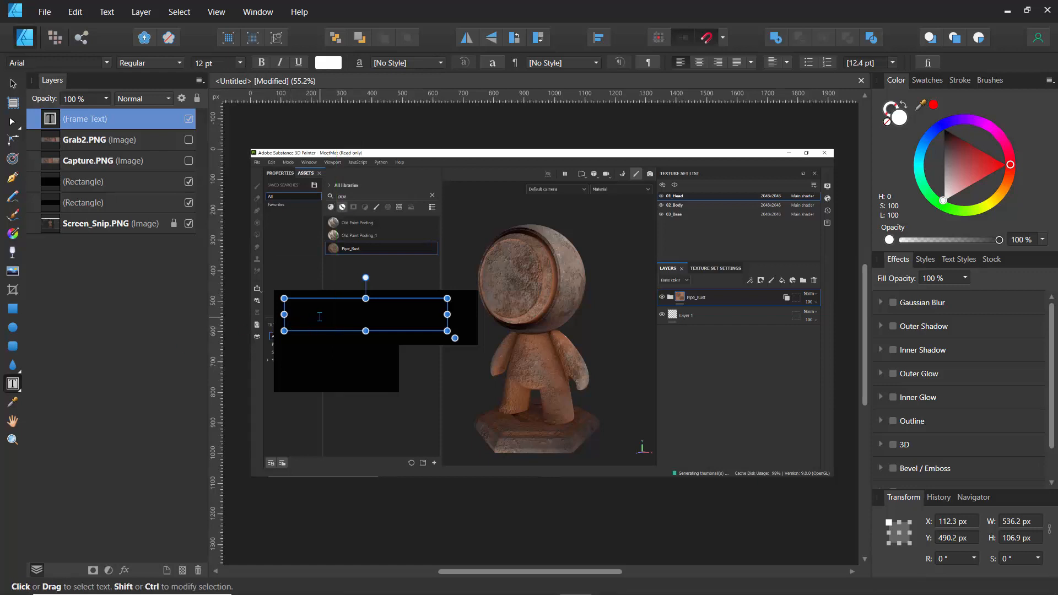
Step: Enter "Create a Rusty Smart Material" in the frame and widen the frame to about 777 px
type("Cre")
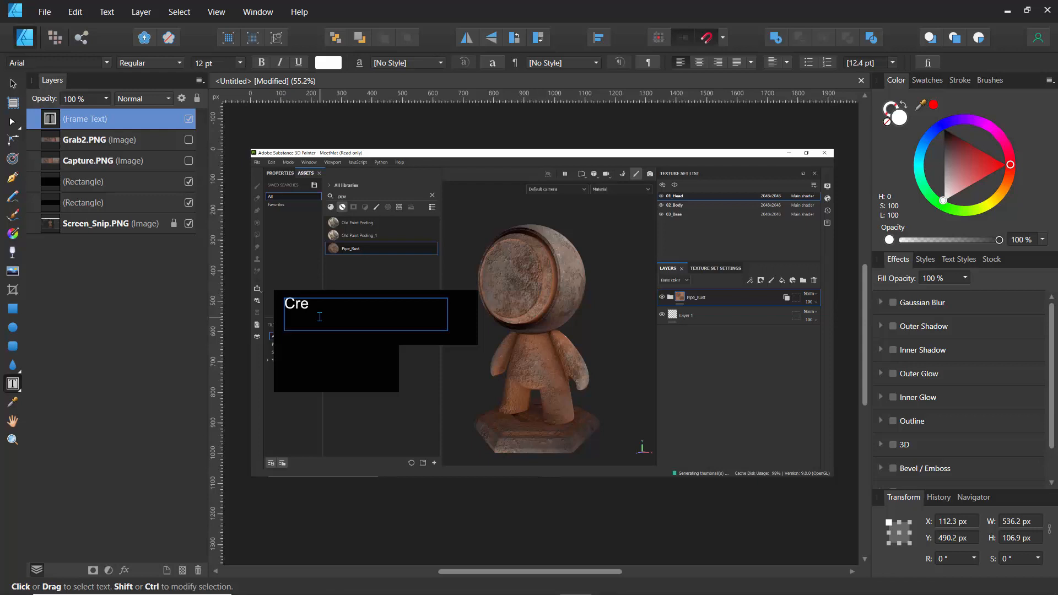
key("BackSpace")
type("eate a Rusty Smart")
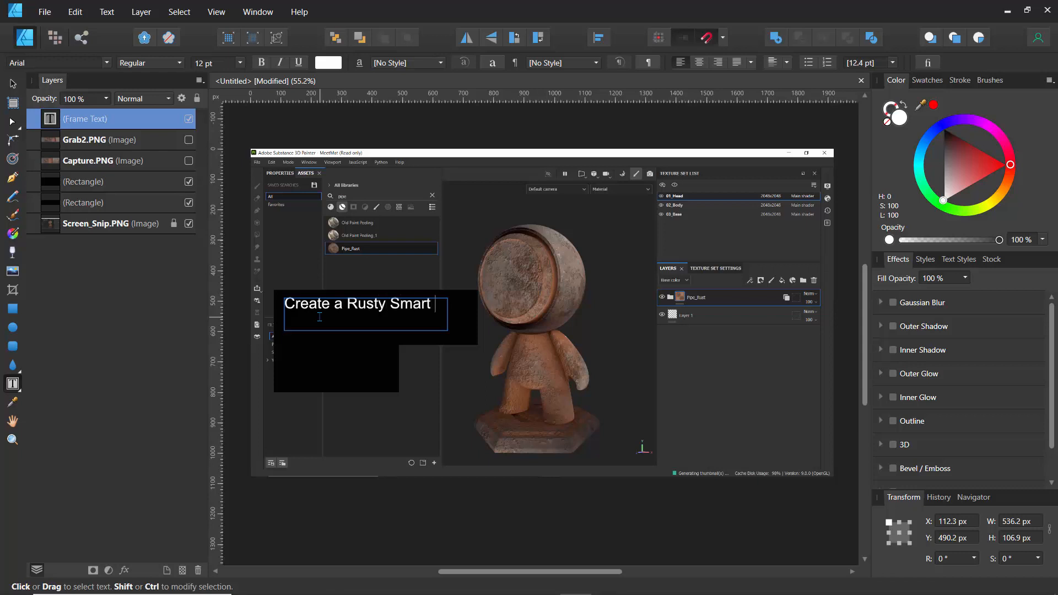
type(" Material")
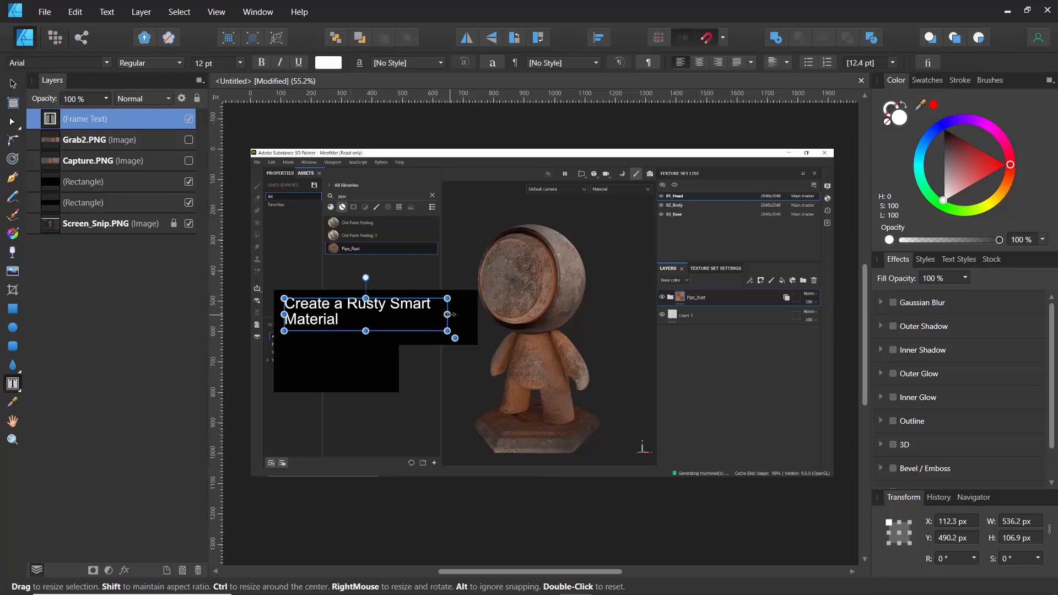
left_click_drag(447, 314, 520, 314)
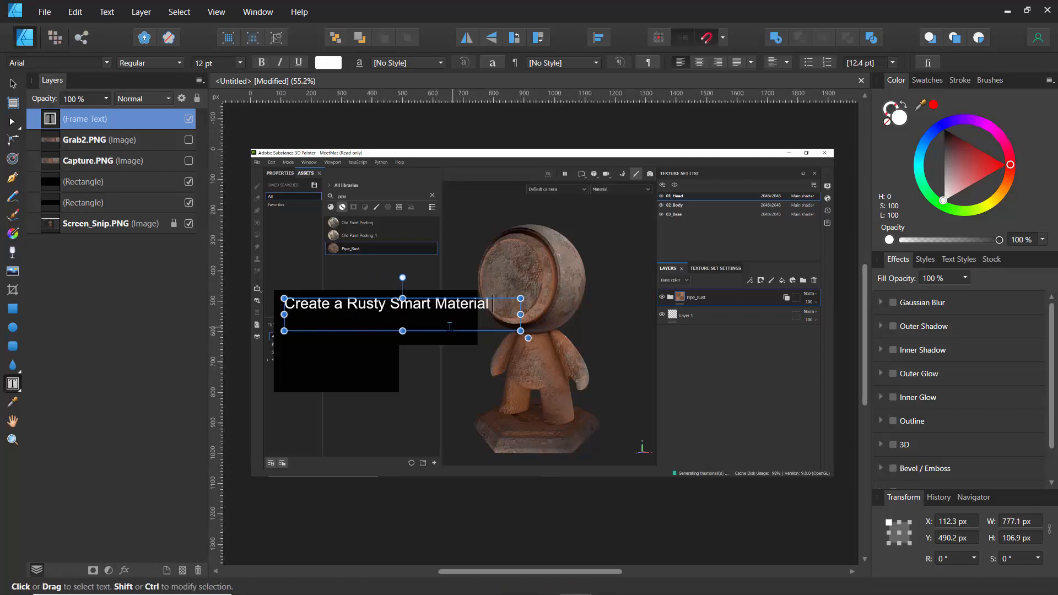
Step: Widen the upper black rectangle to about 752 px so that it backs the whole line of text
left_click(62, 183)
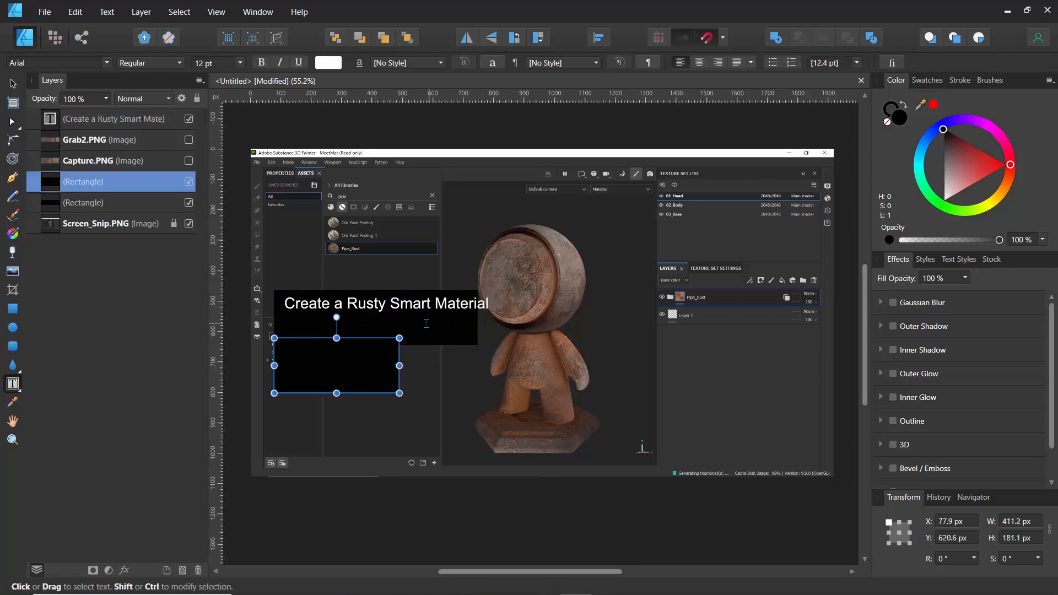
left_click(74, 204)
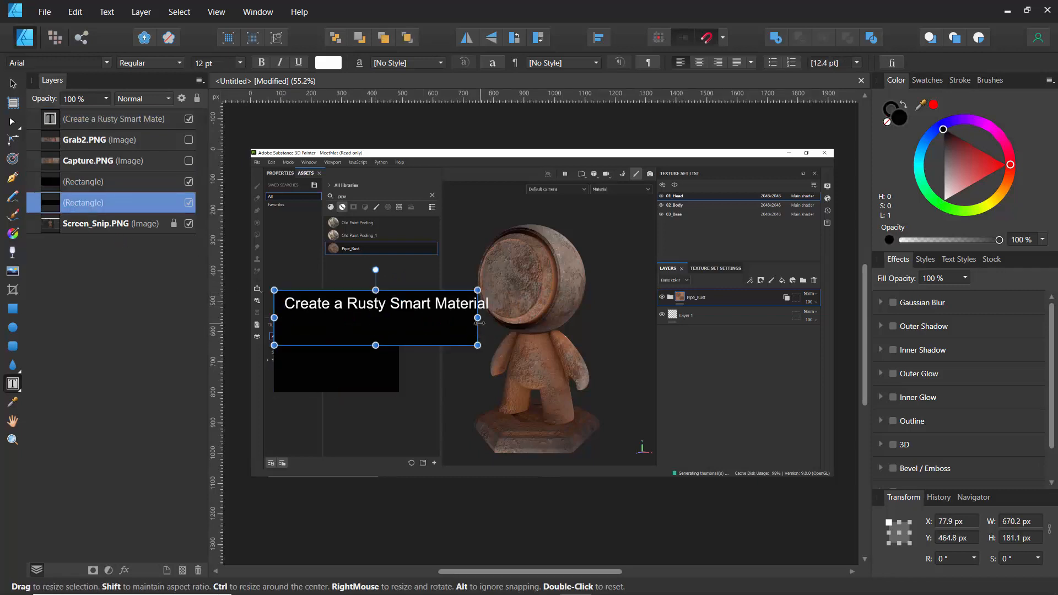
left_click_drag(477, 317, 502, 317)
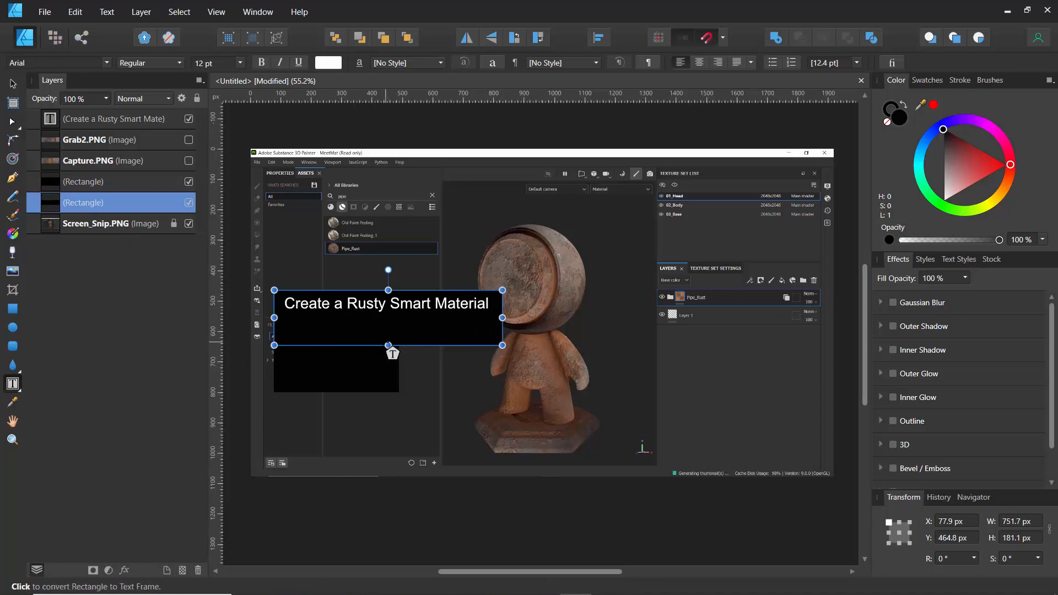
Step: Set the frame's text to 24 pt and make its first line, "Create a Rusty", bold
left_click(78, 120)
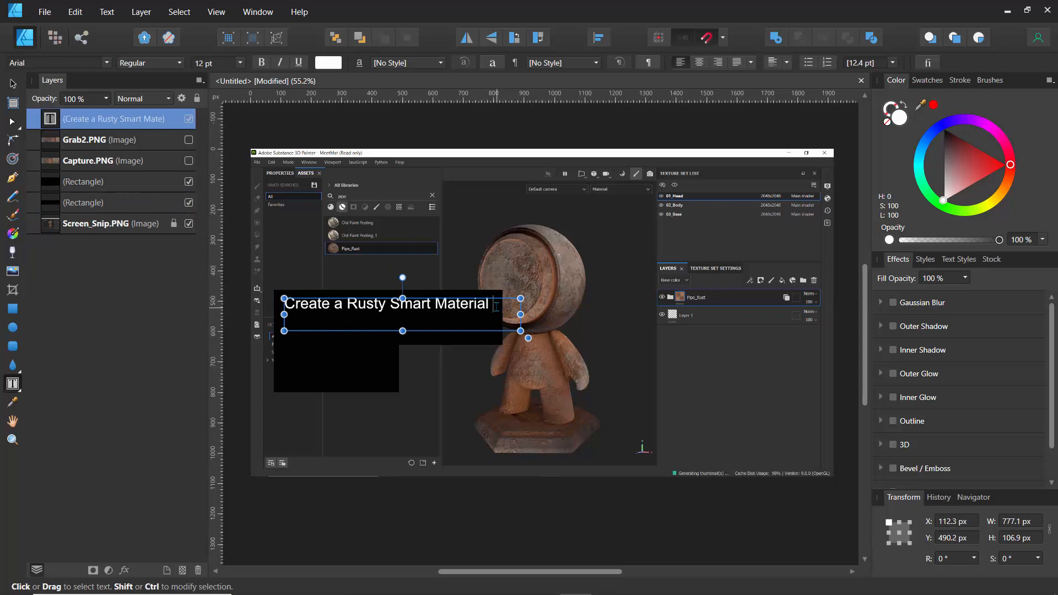
left_click_drag(495, 306, 275, 304)
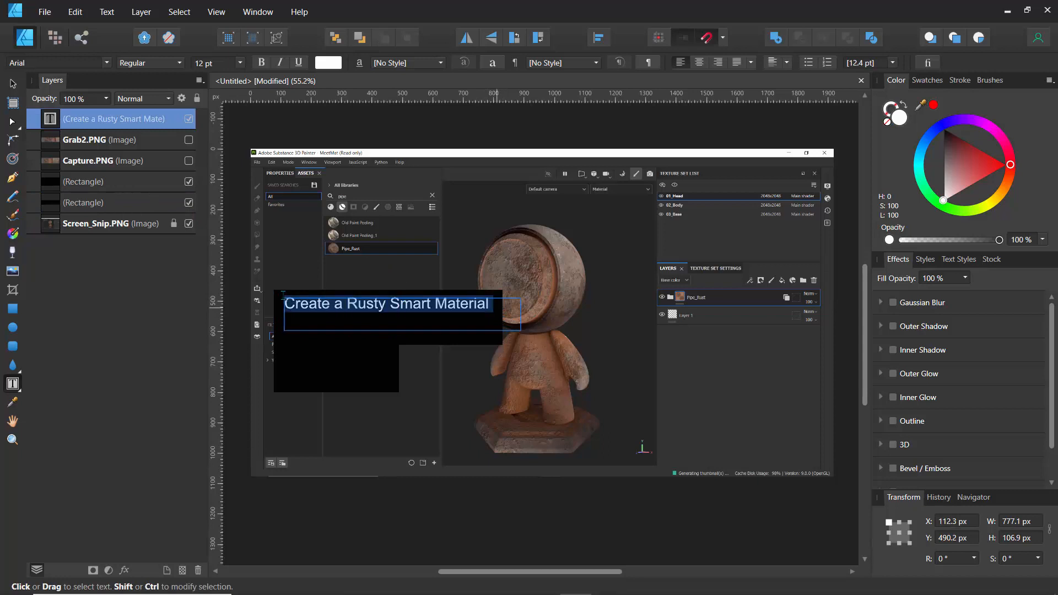
left_click(240, 62)
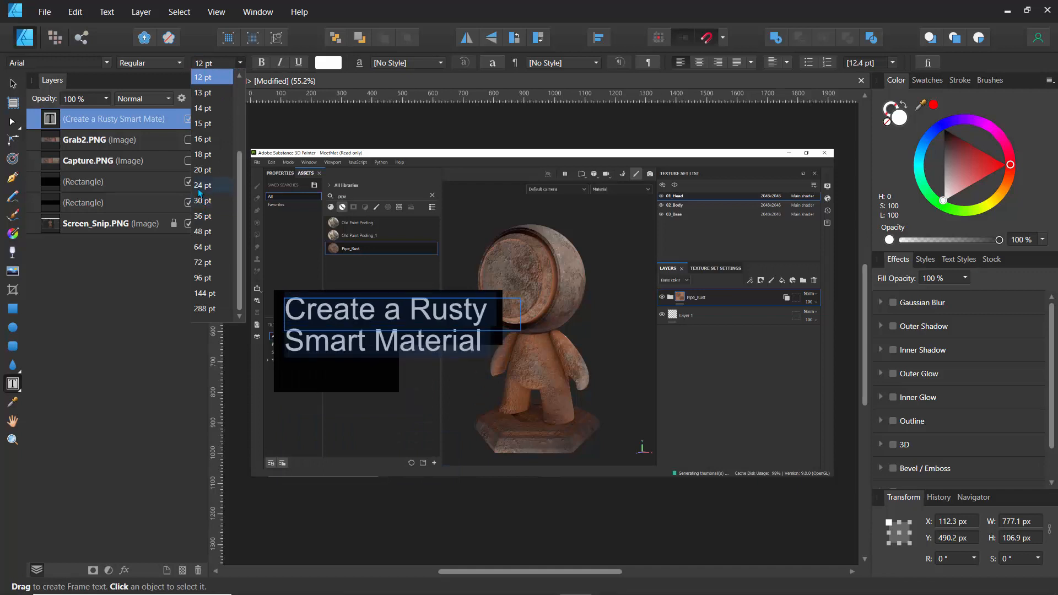
left_click(198, 188)
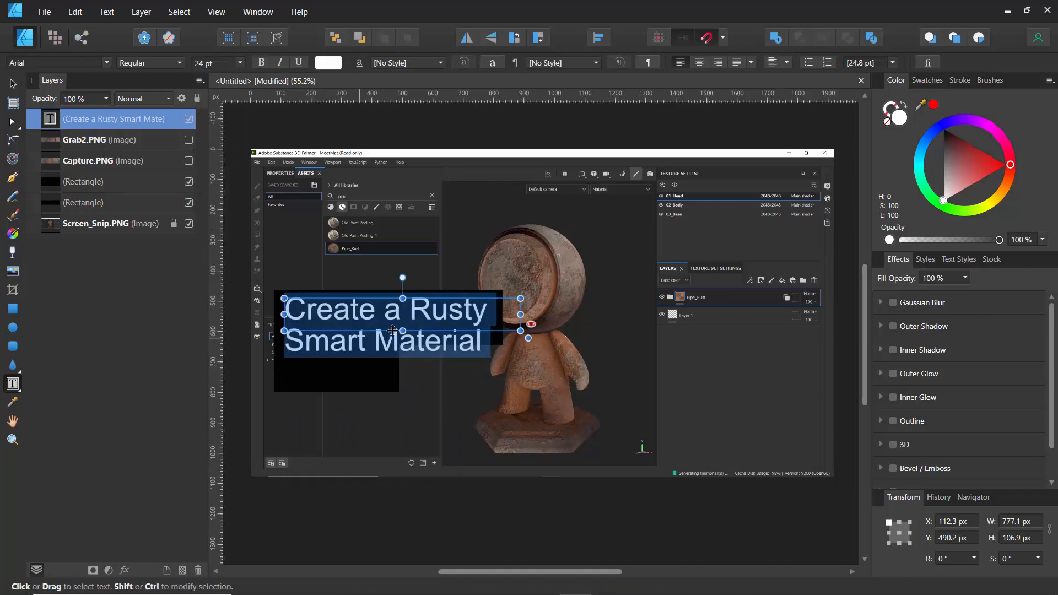
left_click(440, 329)
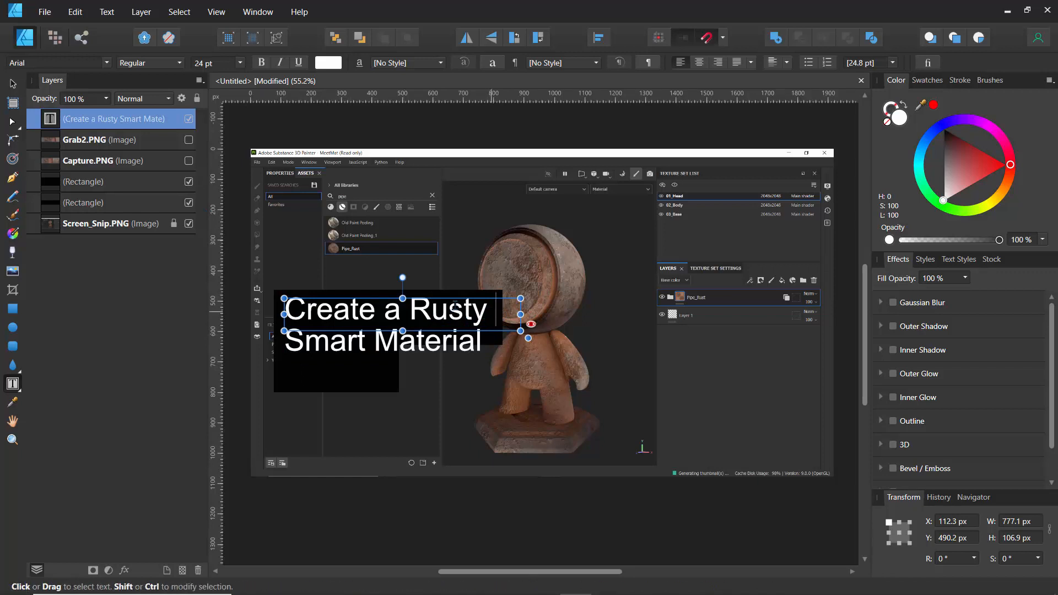
left_click_drag(496, 313, 283, 312)
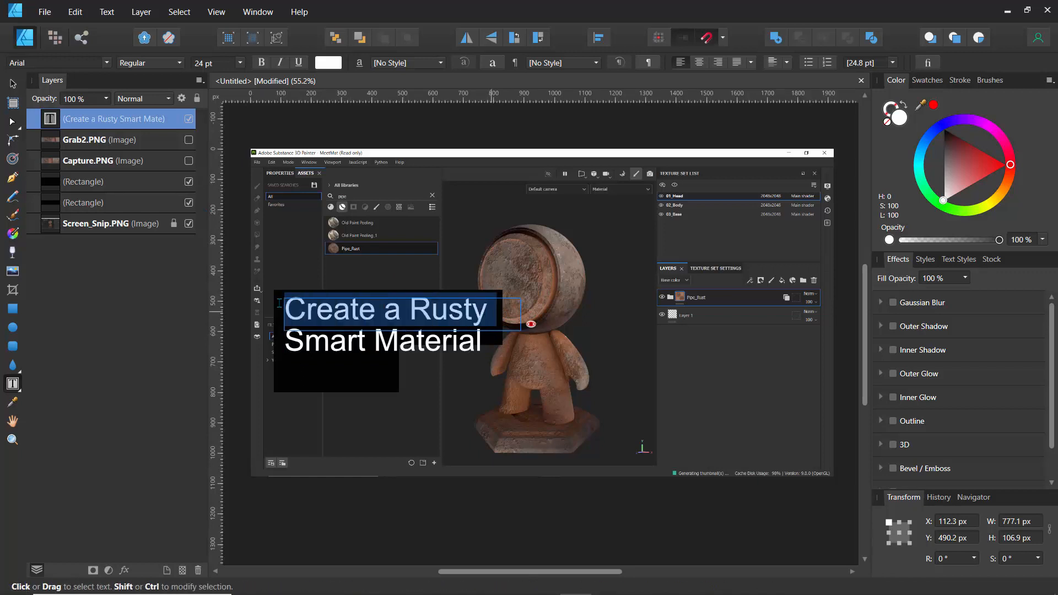
left_click(262, 62)
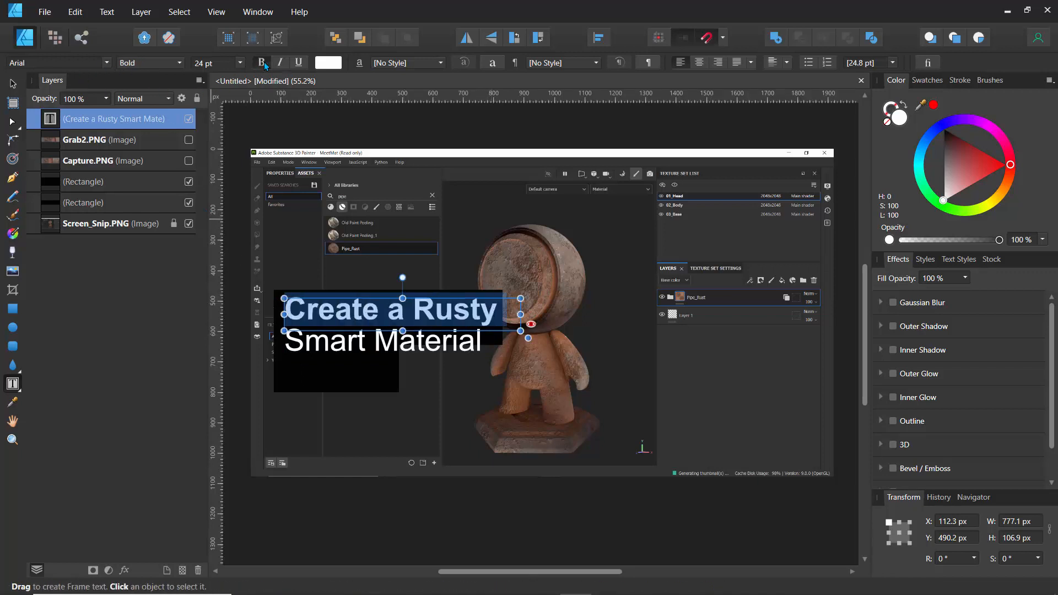
Step: Delete "Smart Material" from the text frame, keeping only "Create a Rusty"
left_click(380, 326)
left_click_drag(491, 342, 274, 337)
key("BackSpace")
key("BackSpace")
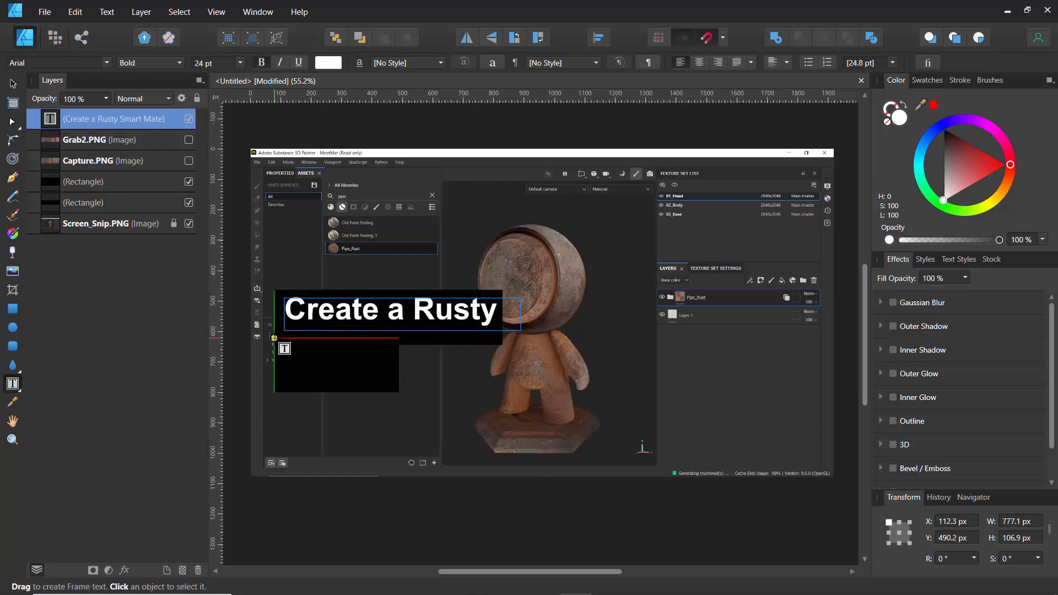
key("Escape")
Step: Duplicate the "Create a Rusty" text frame and replace the text of the lower layer with "Smart Material"
left_click(90, 142)
left_click(59, 120)
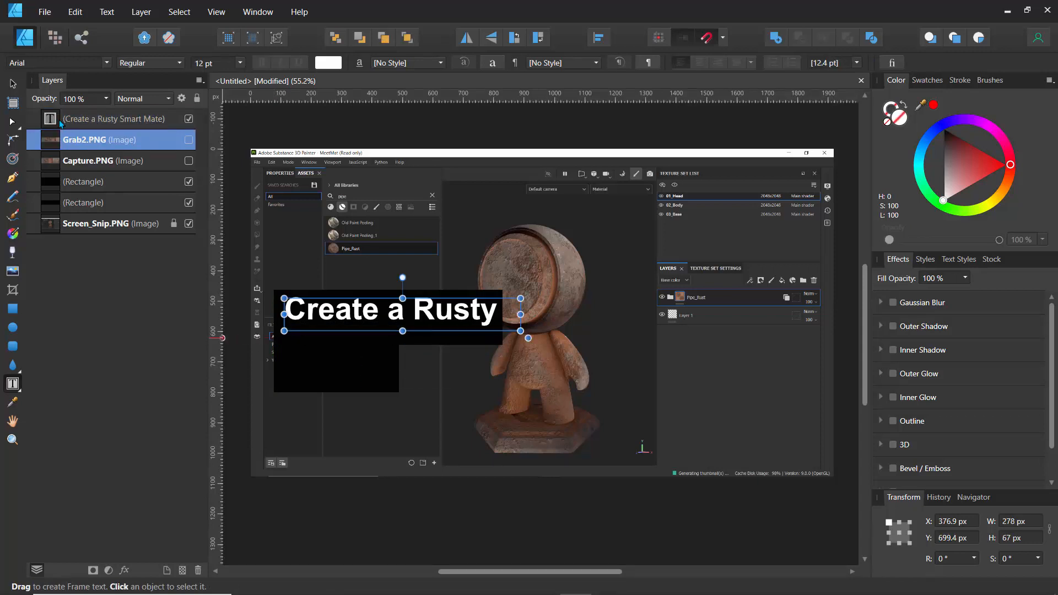
key("ctrl+j")
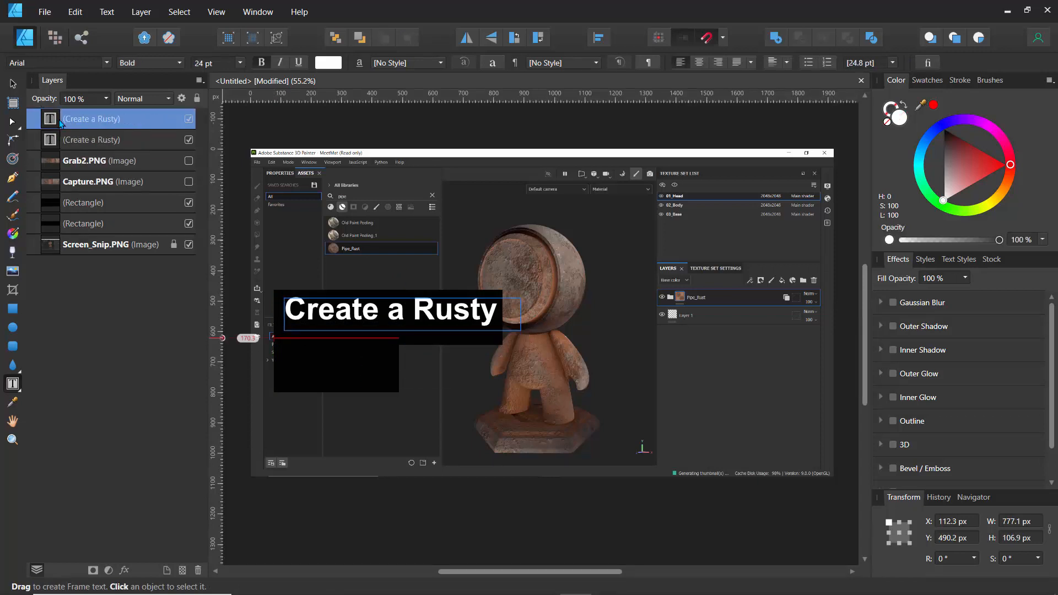
left_click(54, 144)
key("ctrl+alt+0")
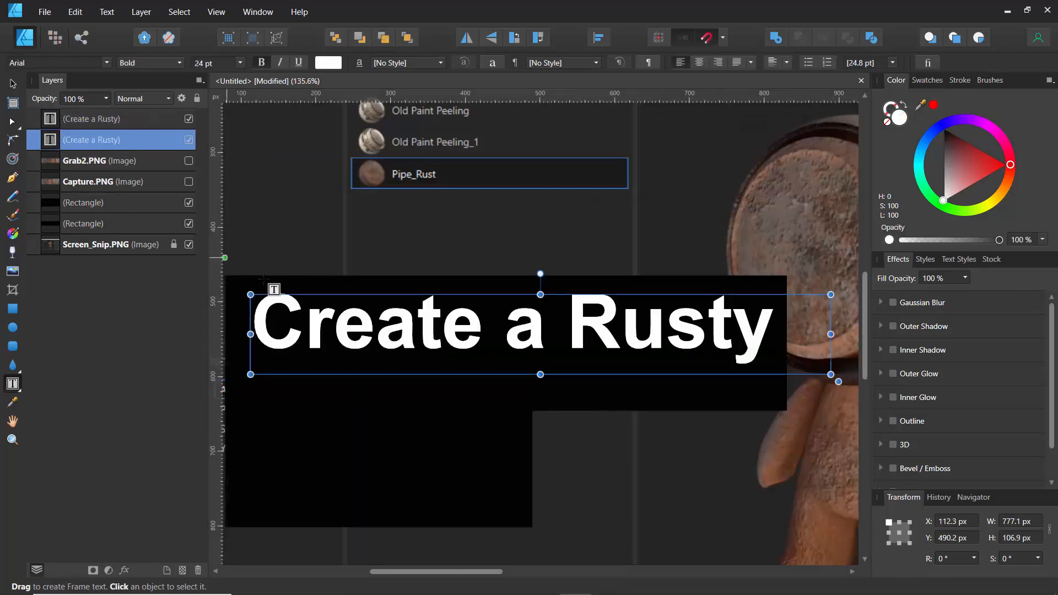
left_click_drag(772, 333, 257, 312)
type("Smart Material")
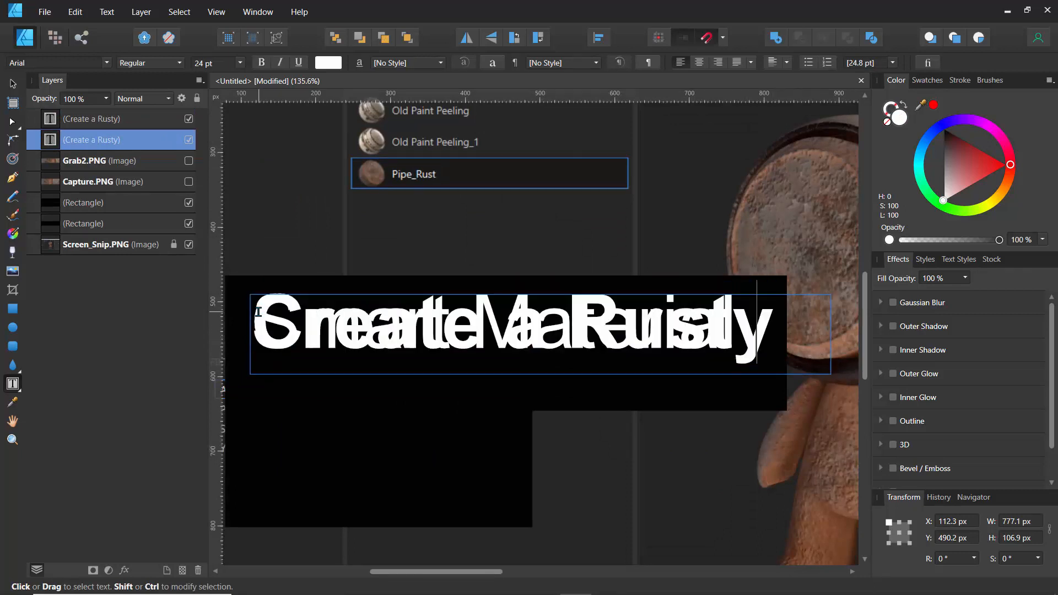
Step: Move the "Smart Material" text frame straight down to about Y 657.7 px, below "Create a Rusty"
key("Escape")
left_click(81, 121)
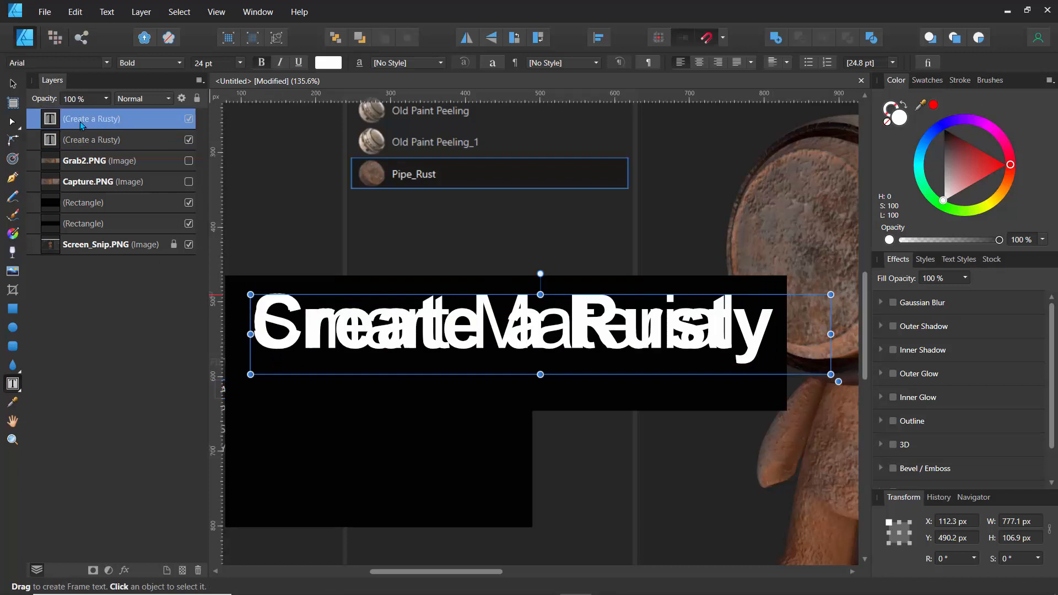
left_click(78, 145)
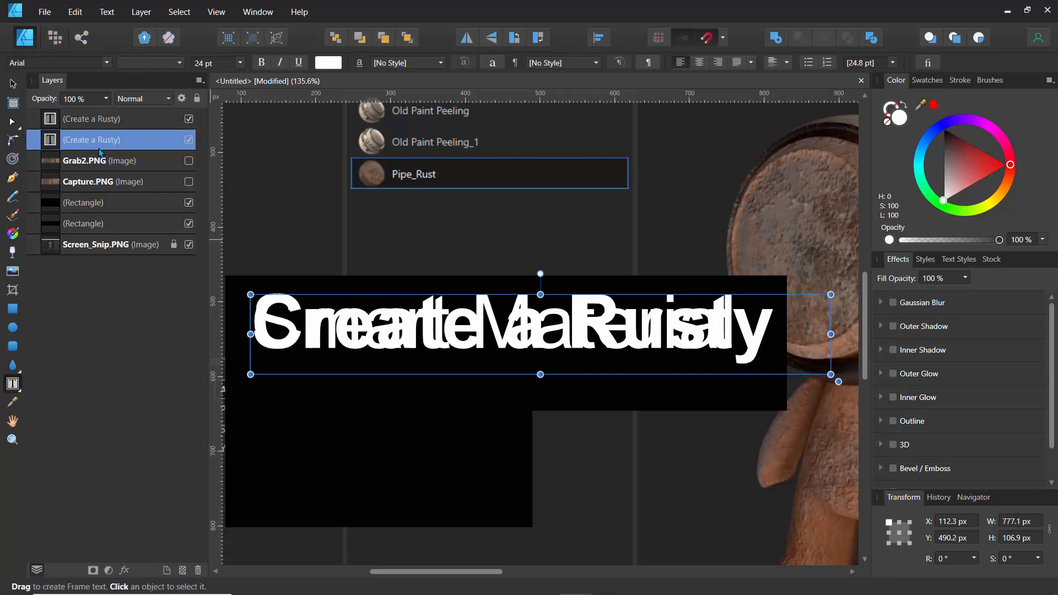
left_click(13, 83)
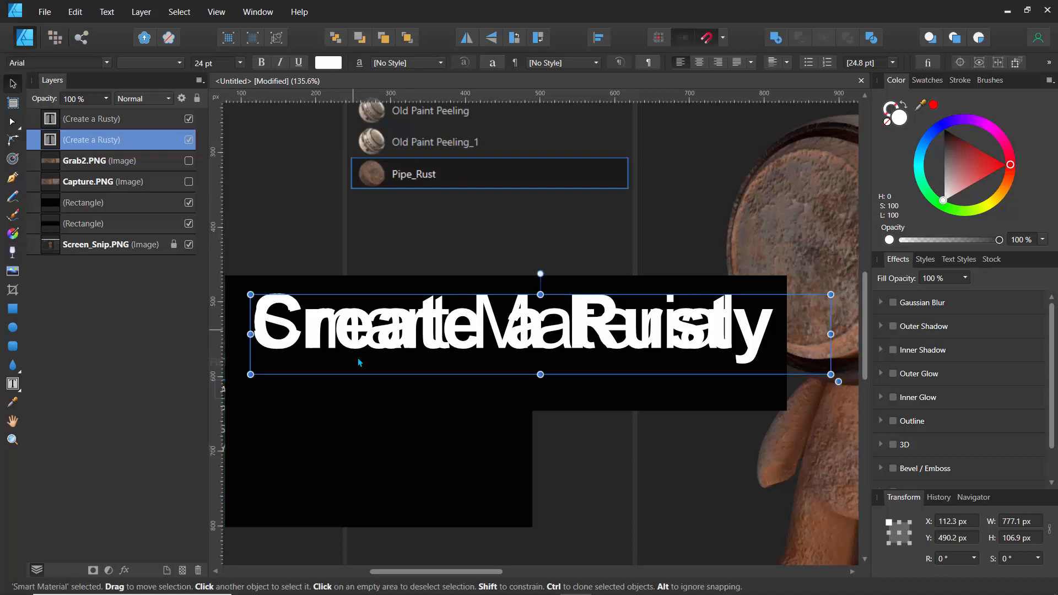
left_click_drag(358, 362, 358, 459)
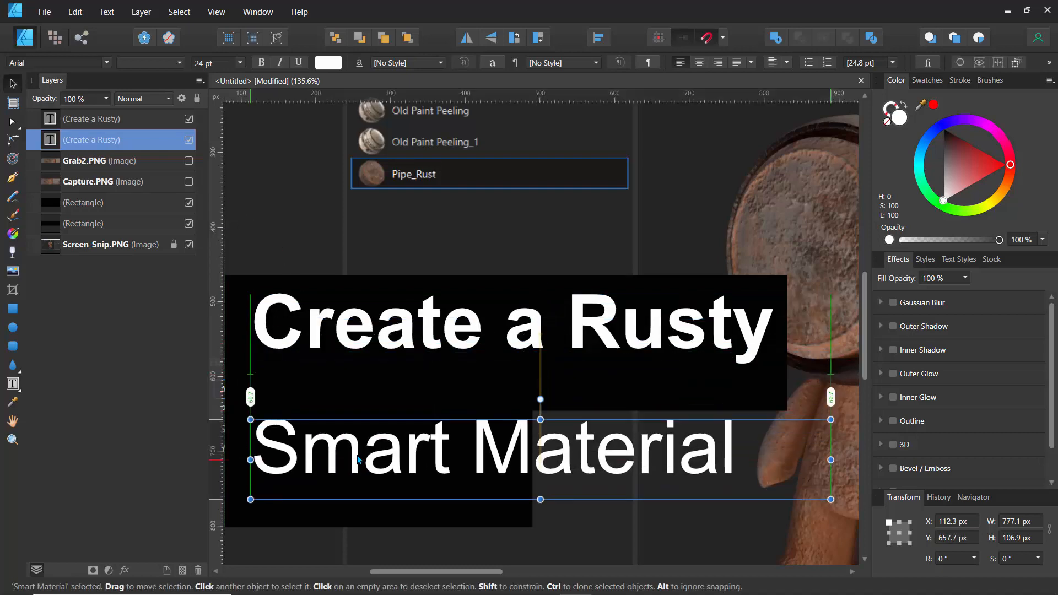
Step: Set the "Smart Material" text to 16 pt and make it bold
scroll(474, 237, "down", 3)
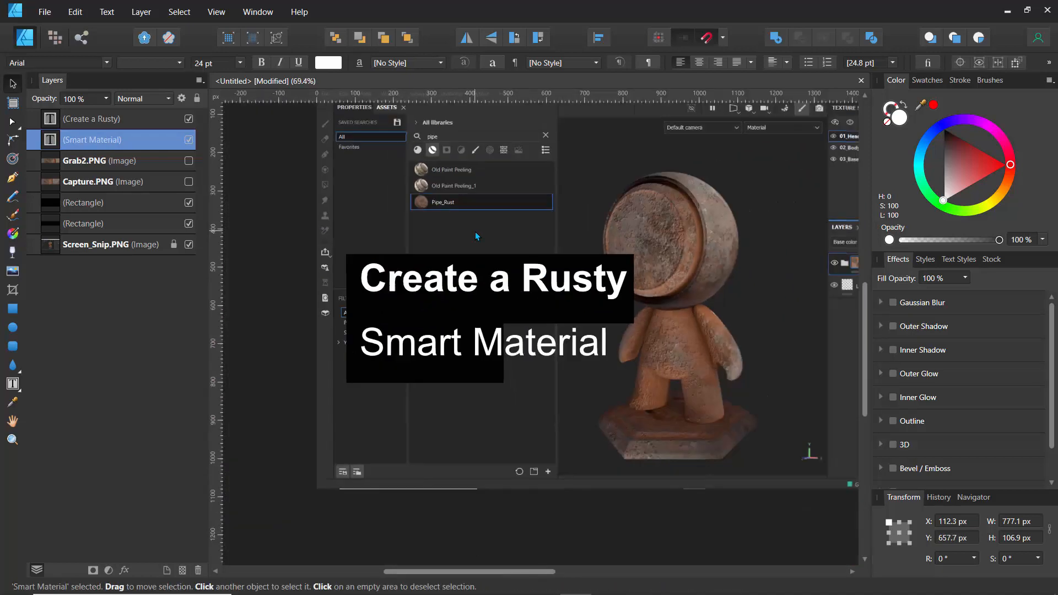
key("t")
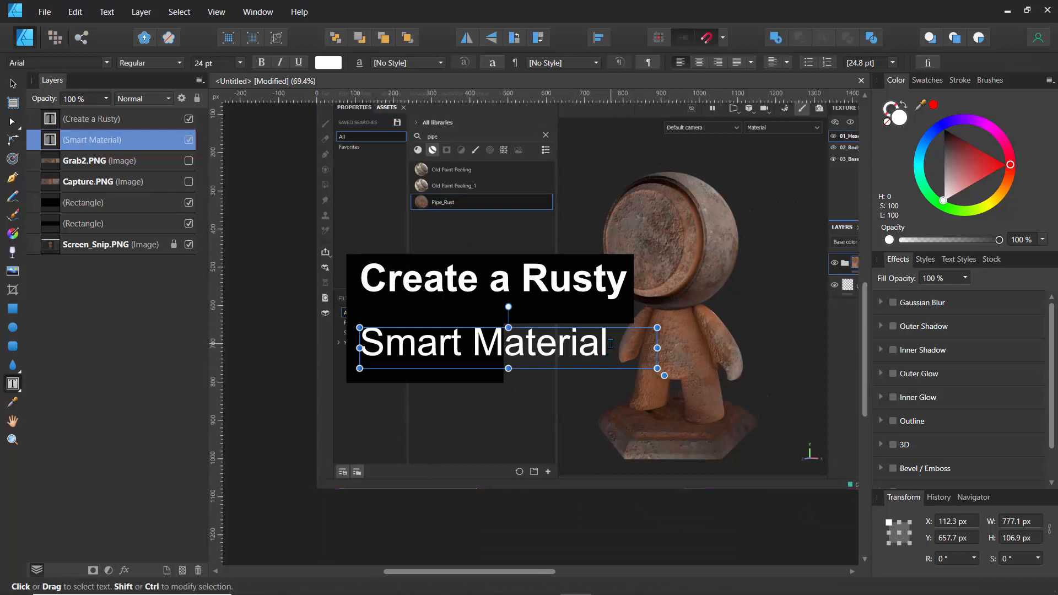
left_click_drag(610, 344, 344, 345)
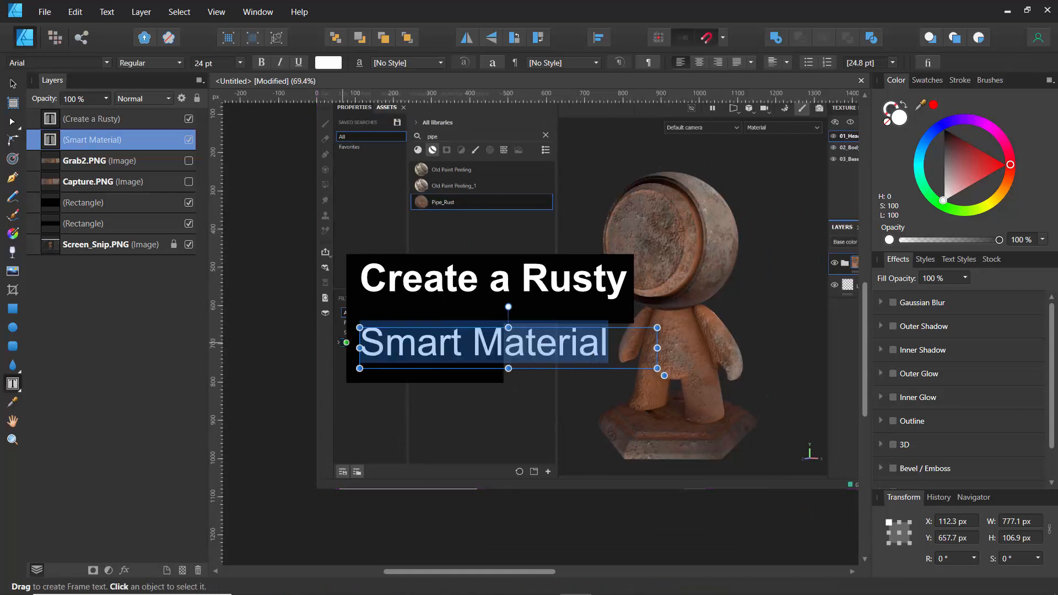
left_click(241, 65)
left_click(240, 64)
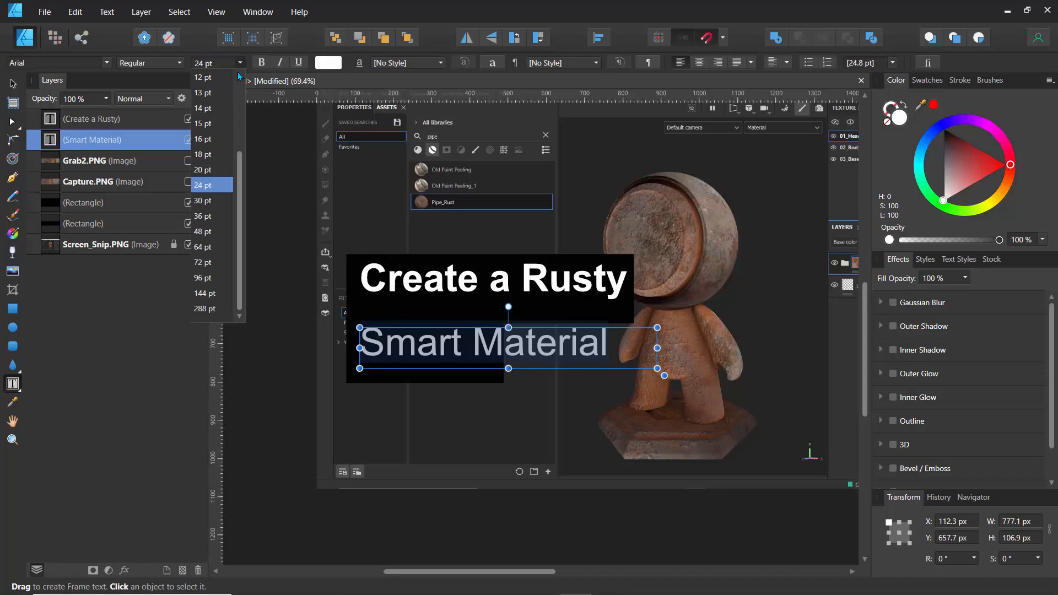
left_click(211, 140)
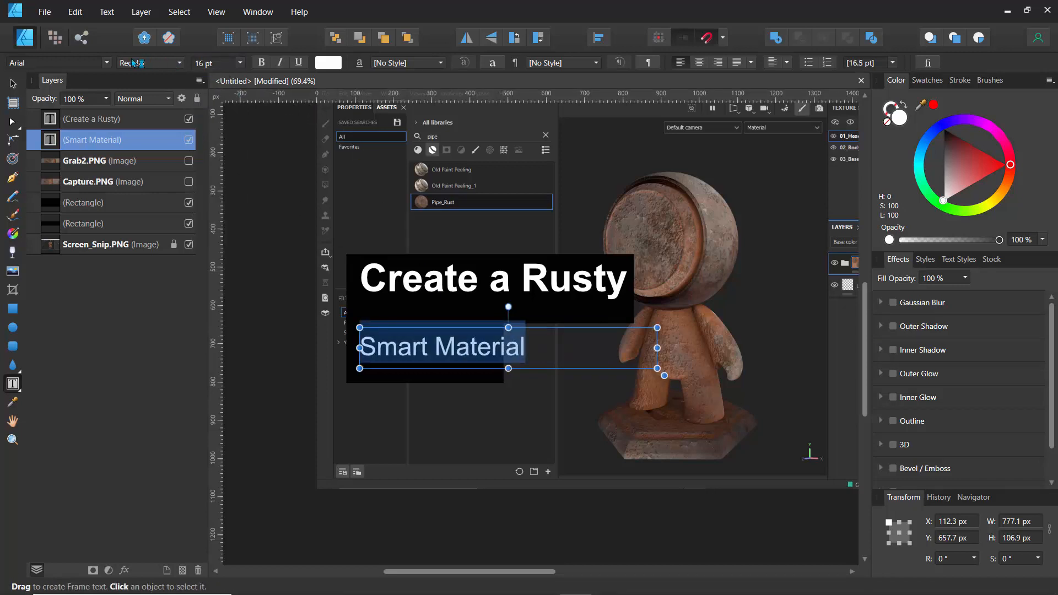
left_click(262, 62)
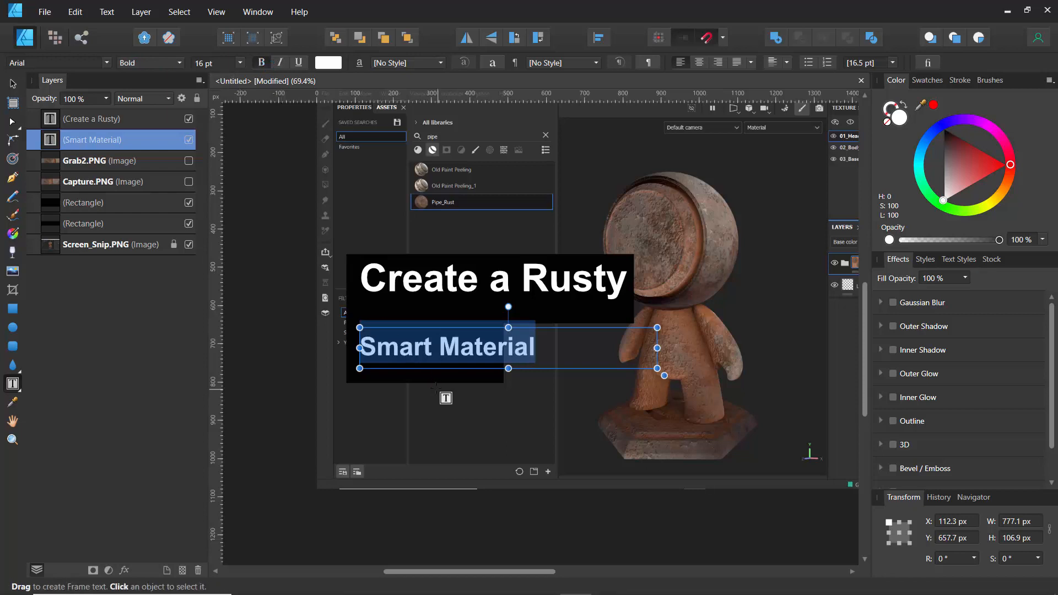
left_click(415, 351)
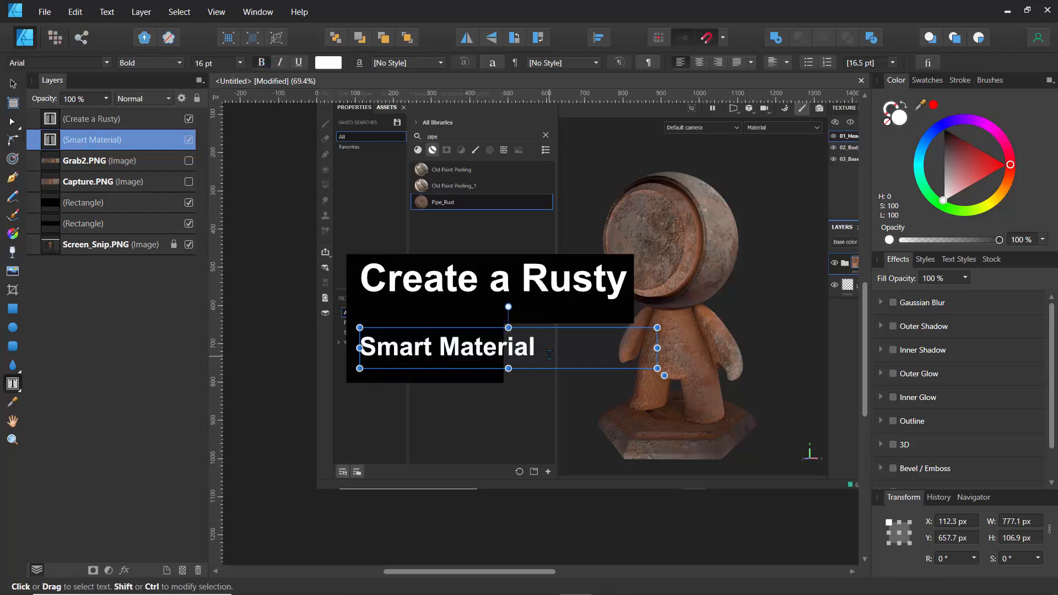
left_click_drag(547, 350, 357, 348)
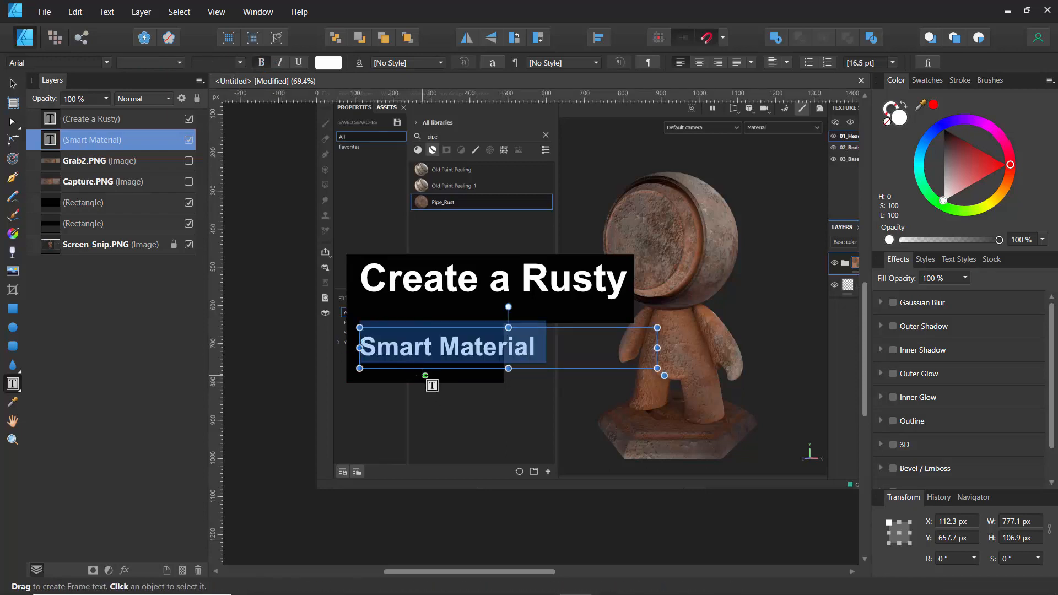
Step: Widen the lower black rectangle to about 584 px so that it backs the whole "Smart Material" line
left_click(56, 205)
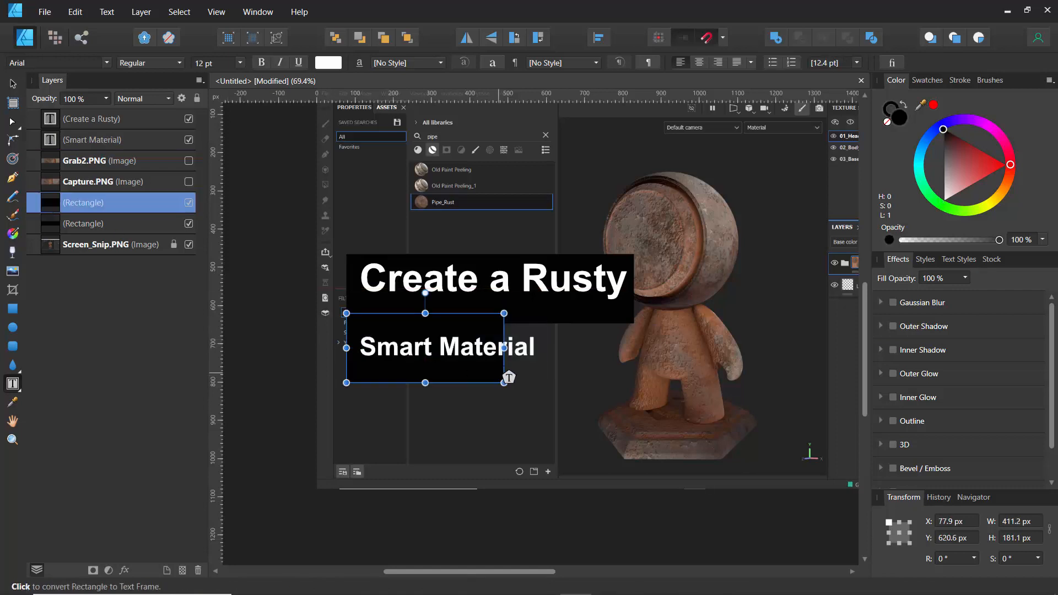
left_click_drag(504, 347, 570, 348)
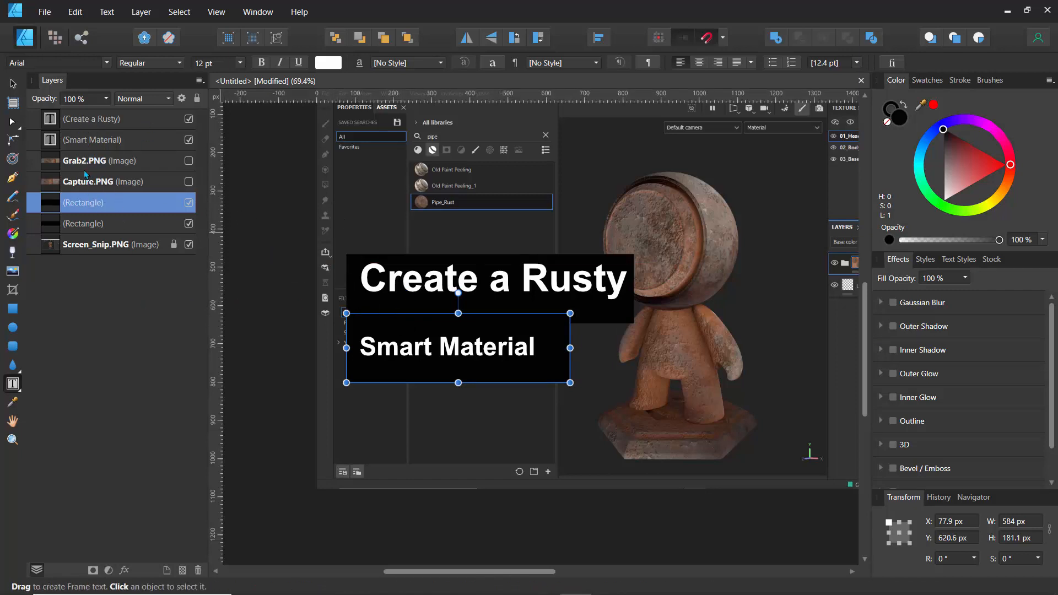
Step: Select both title text frames together with the two black rectangles behind them
left_click(85, 141)
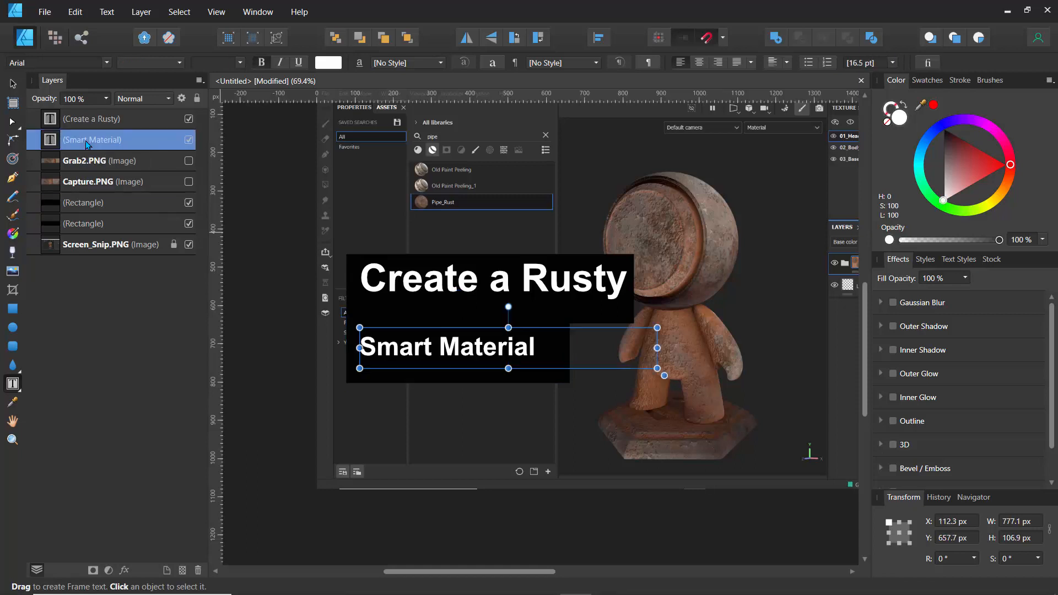
left_click(82, 120, "shift")
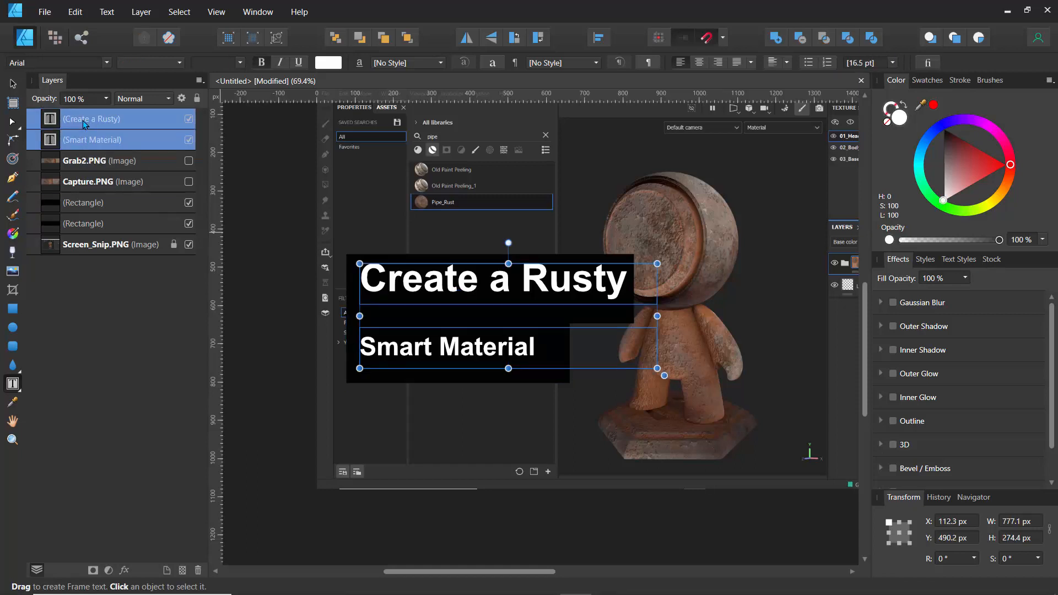
left_click(83, 208, "ctrl")
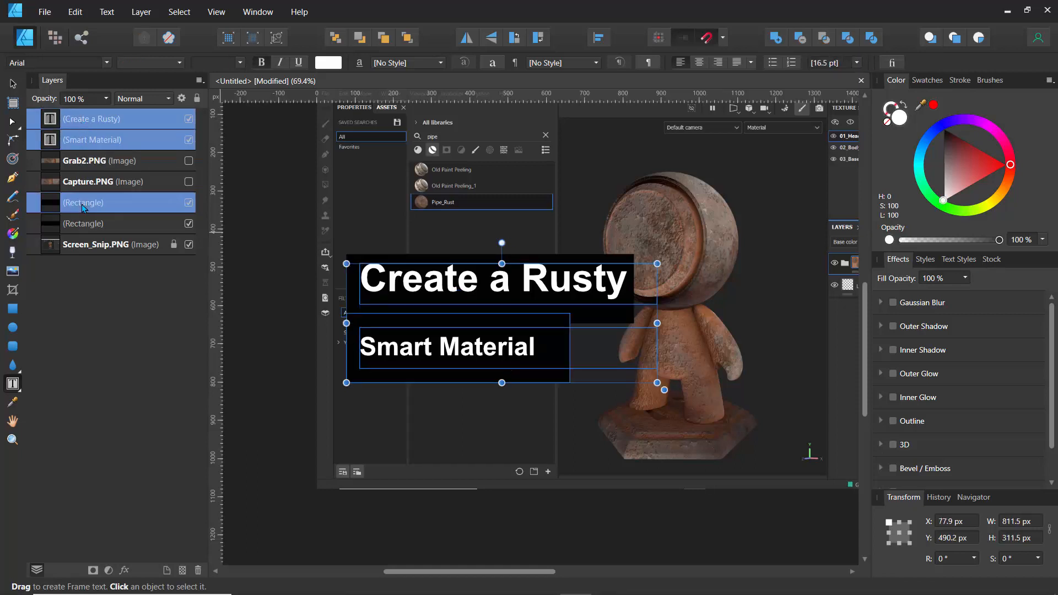
left_click(80, 225, "ctrl")
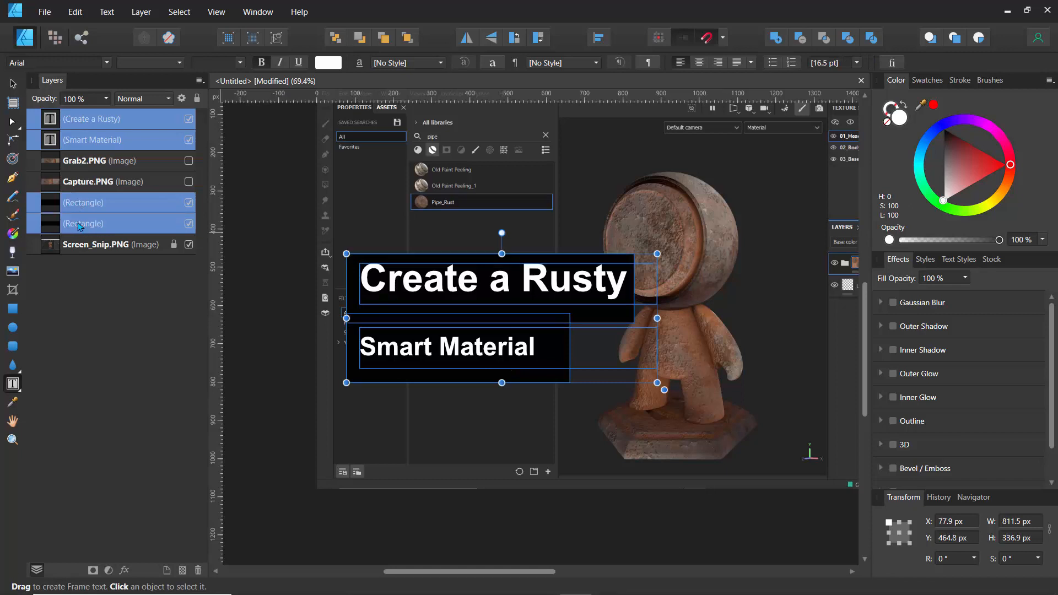
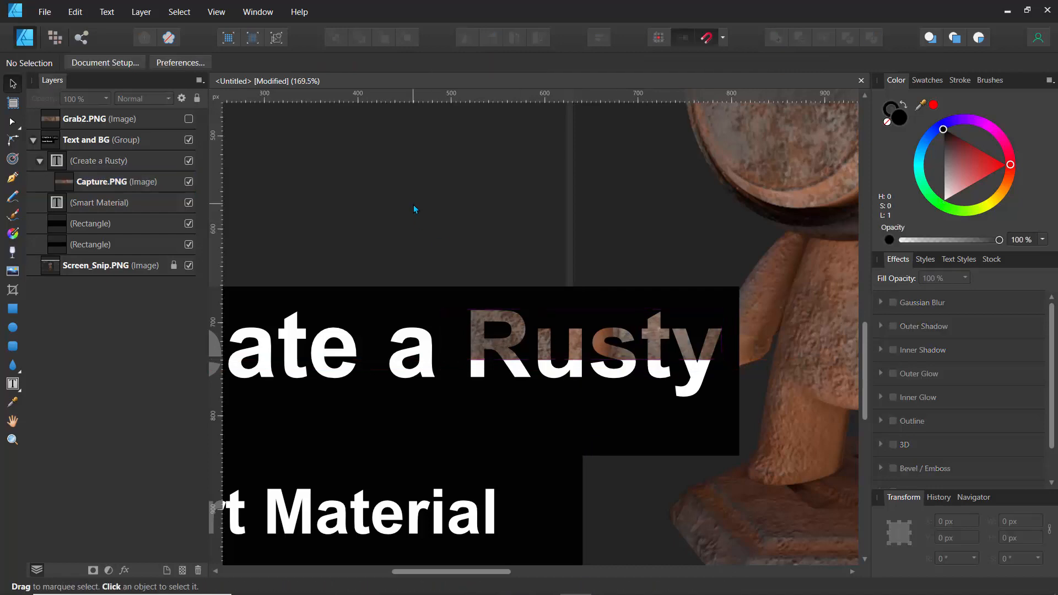
Step: Stretch the Capture.PNG texture downward to about 106.9 px high so that it covers the full word "Rusty"
scroll(413, 204, "down", 5)
scroll(413, 204, "up", 3)
scroll(413, 205, "down", 1)
scroll(414, 210, "down", 1)
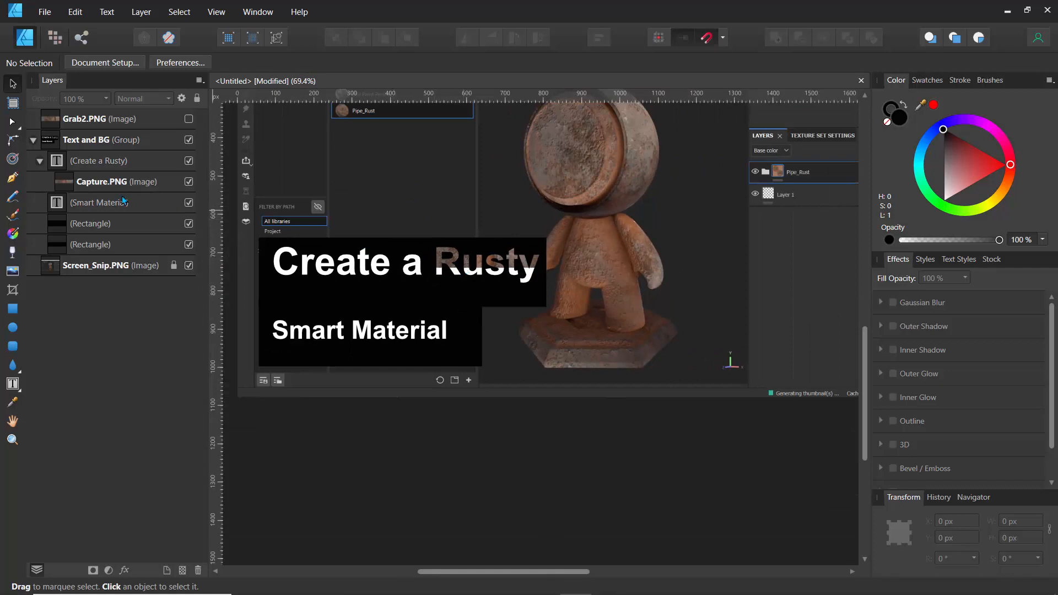
left_click(482, 265)
mouse_move(482, 269)
left_mouse_down()
mouse_move(482, 361)
mouse_move(482, 288)
left_mouse_up()
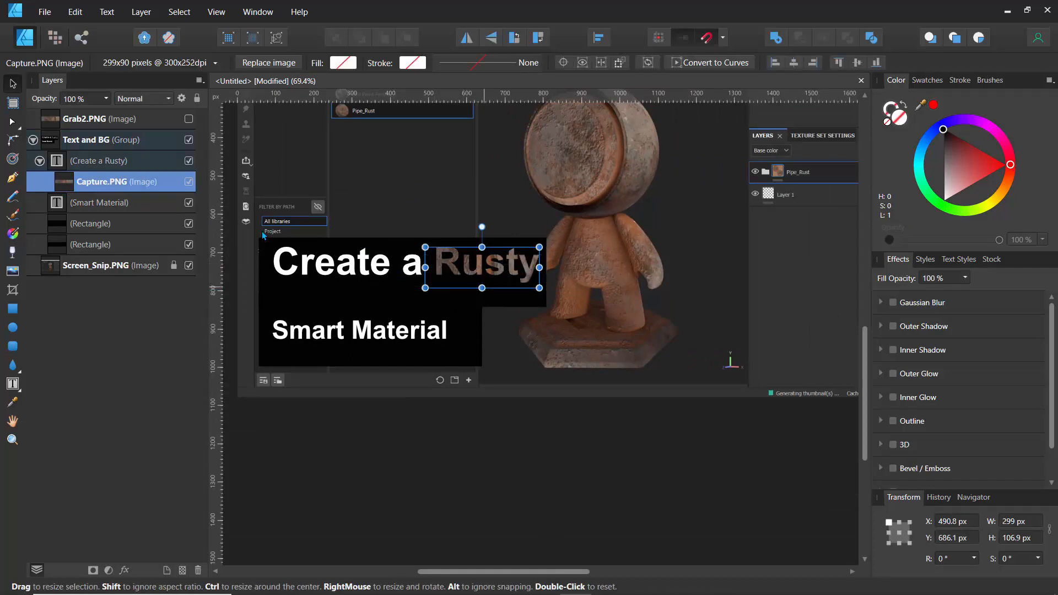
Step: Examine the "Create a Rusty" text layer and its nested Capture.PNG image by toggling visibility and expanding and collapsing the layer
left_click(40, 161)
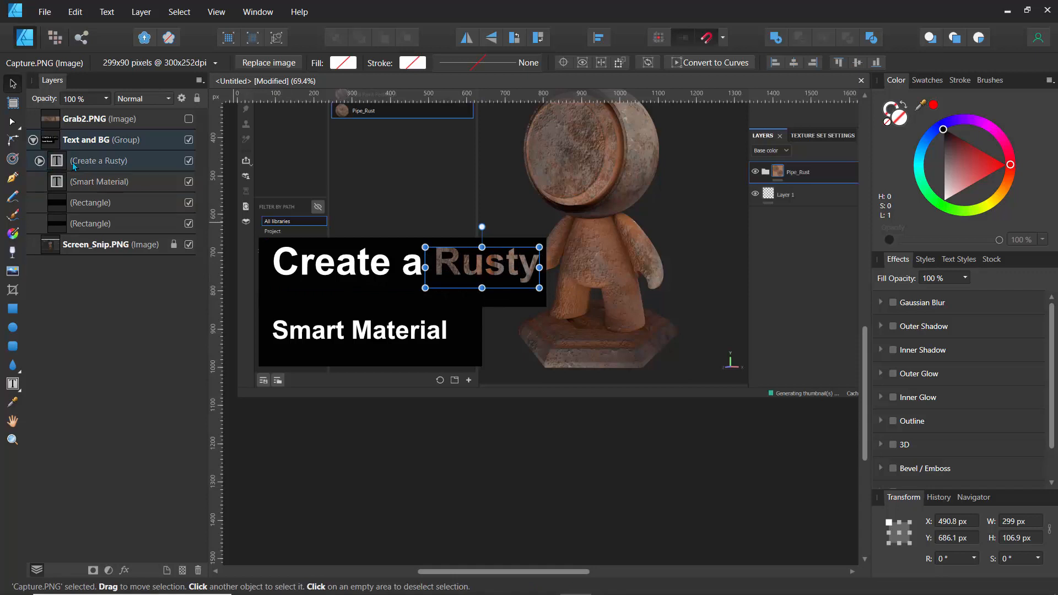
left_click(75, 164)
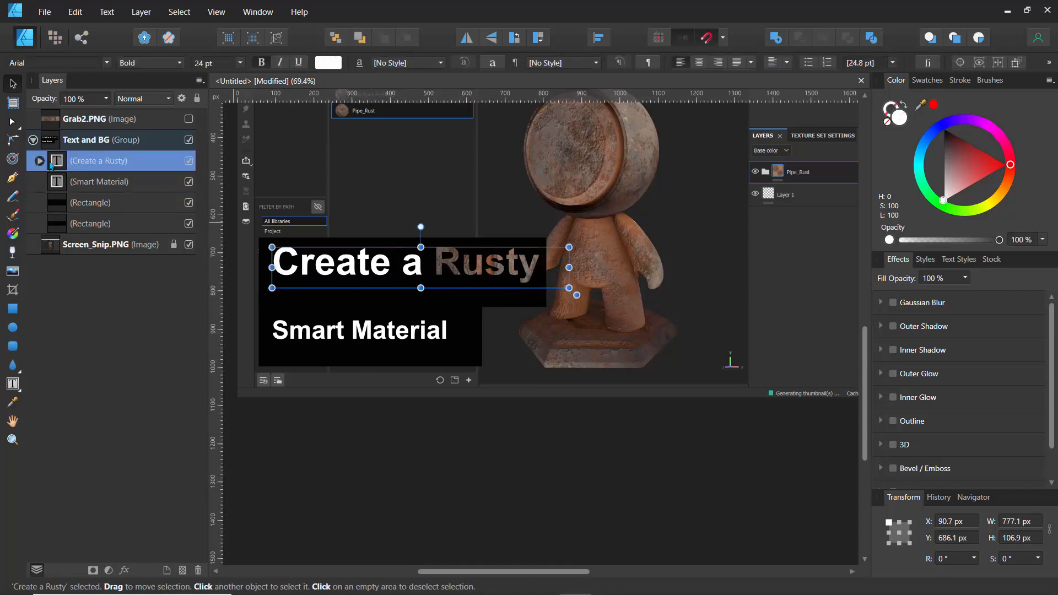
left_click(188, 161)
left_click(188, 160)
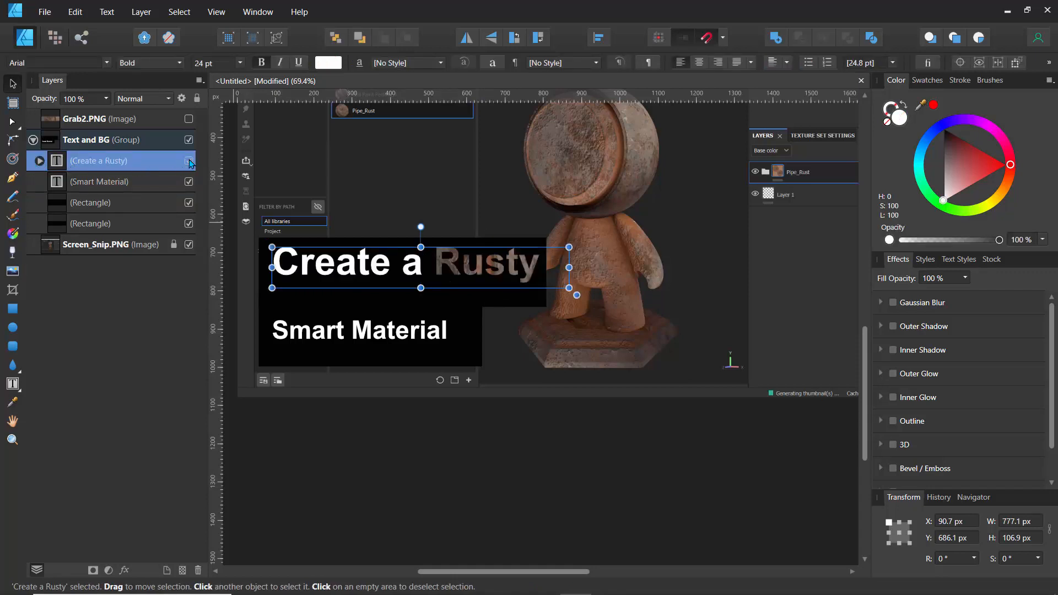
left_click(39, 161)
left_click(41, 162)
mouse_move(58, 126)
left_mouse_down()
mouse_move(60, 182)
mouse_move(88, 191)
mouse_move(60, 116)
left_mouse_up()
left_click(40, 161)
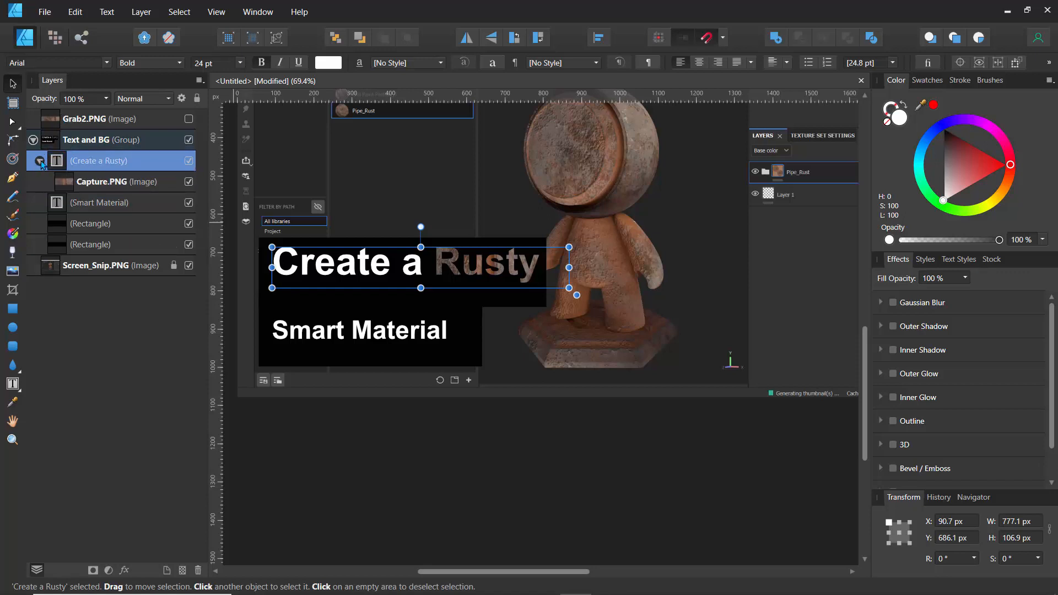
left_click(188, 182)
left_click(39, 160)
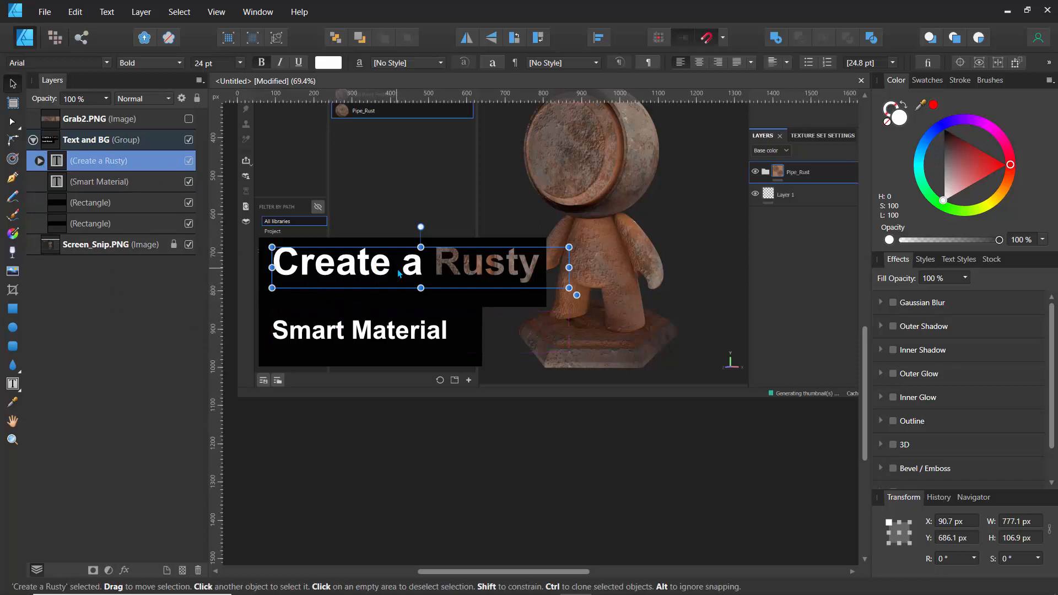
Step: Recolor the letters "eate" of the word "Create" to magenta (H 298, S 100, L 50)
key("t")
left_click_drag(391, 263, 316, 262)
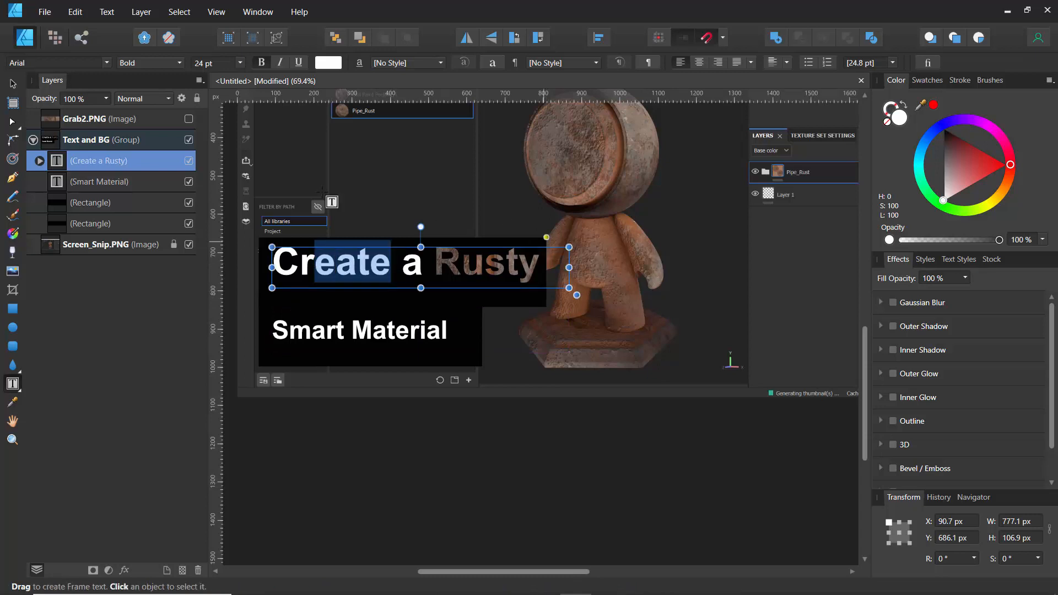
left_click(328, 63)
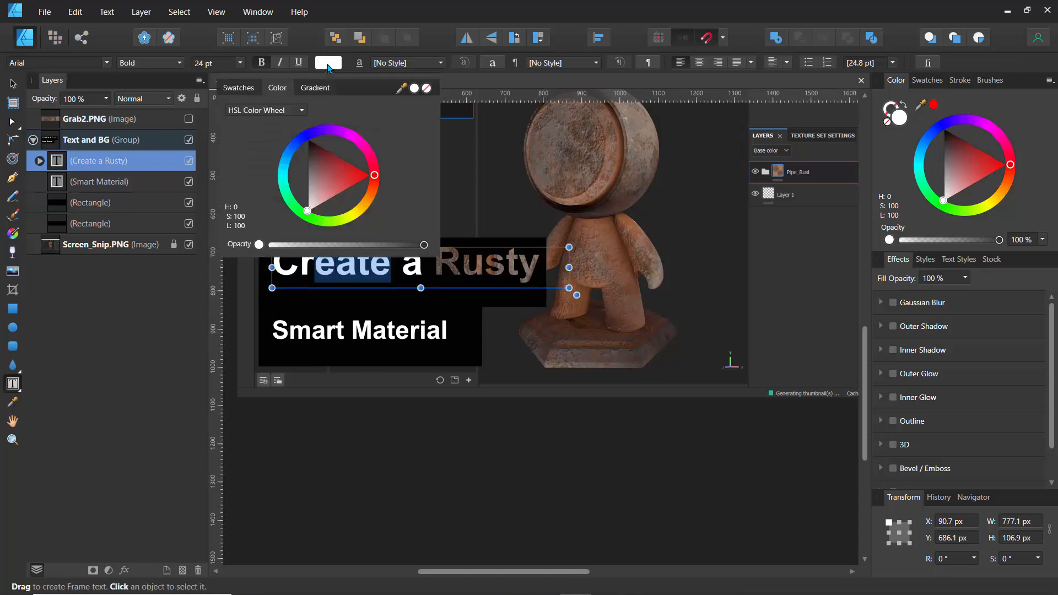
left_click(355, 138)
left_click_drag(354, 138, 355, 126)
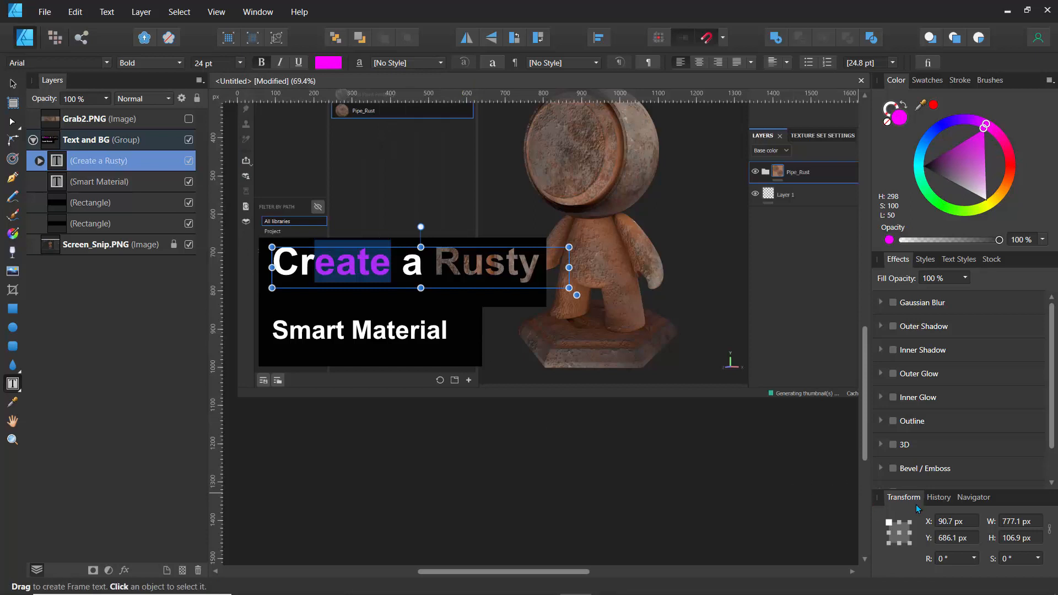
Step: Detach the Navigator panel, place it beneath the layer list, and use it to set the canvas zoom to 75%
left_click(973, 497)
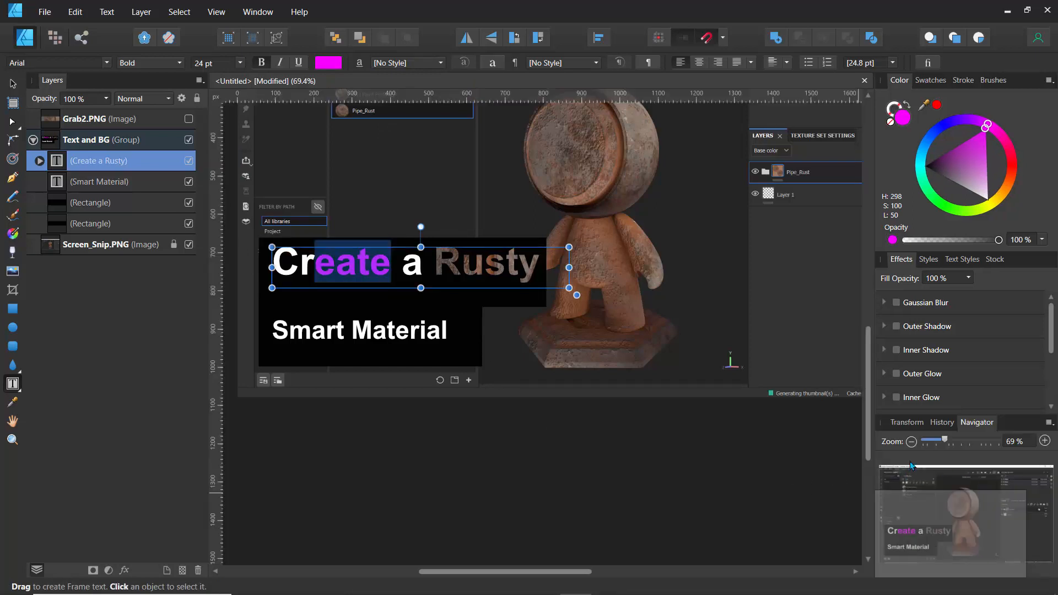
left_click_drag(974, 421, 100, 285)
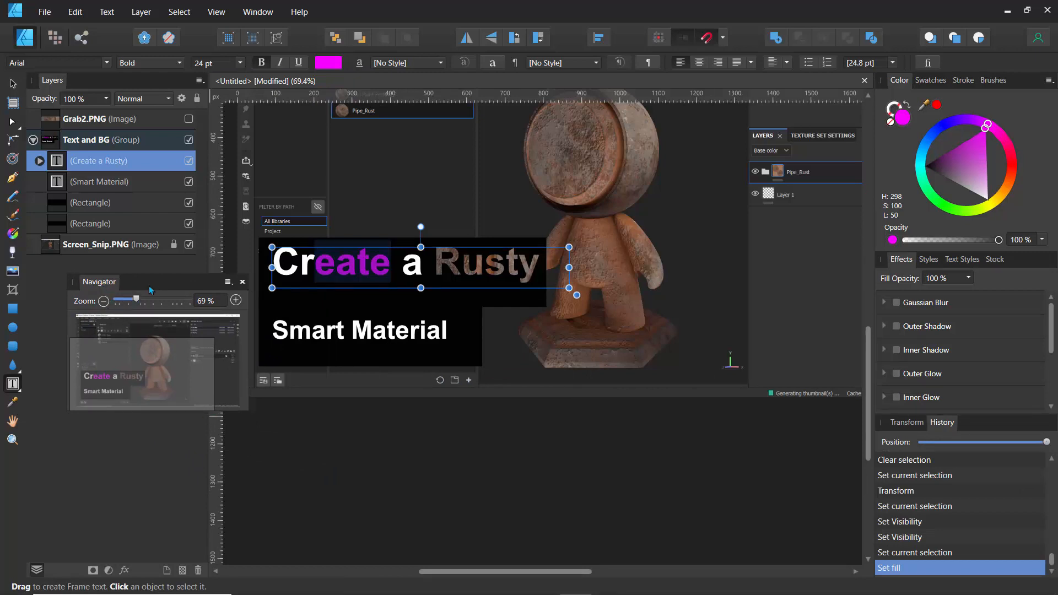
left_click(70, 137)
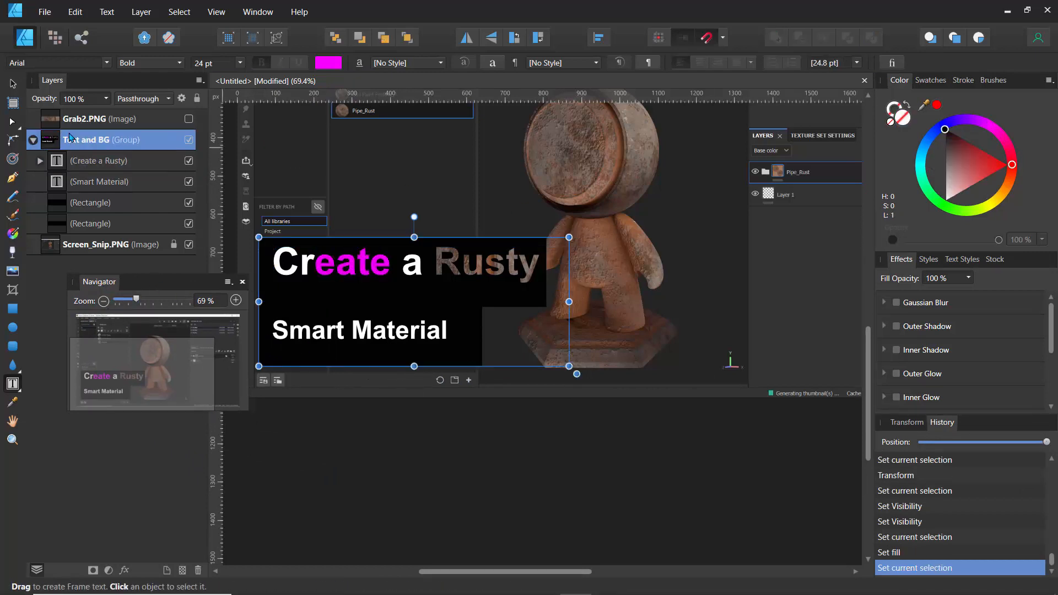
left_click_drag(177, 386, 134, 376)
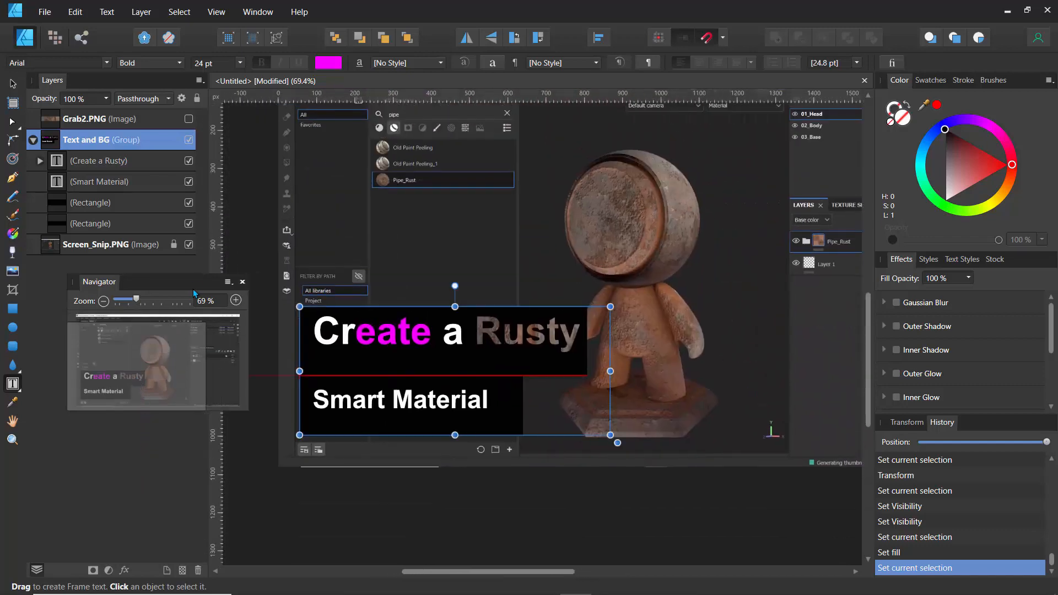
left_click_drag(192, 282, 136, 314)
left_click_drag(87, 380, 97, 346)
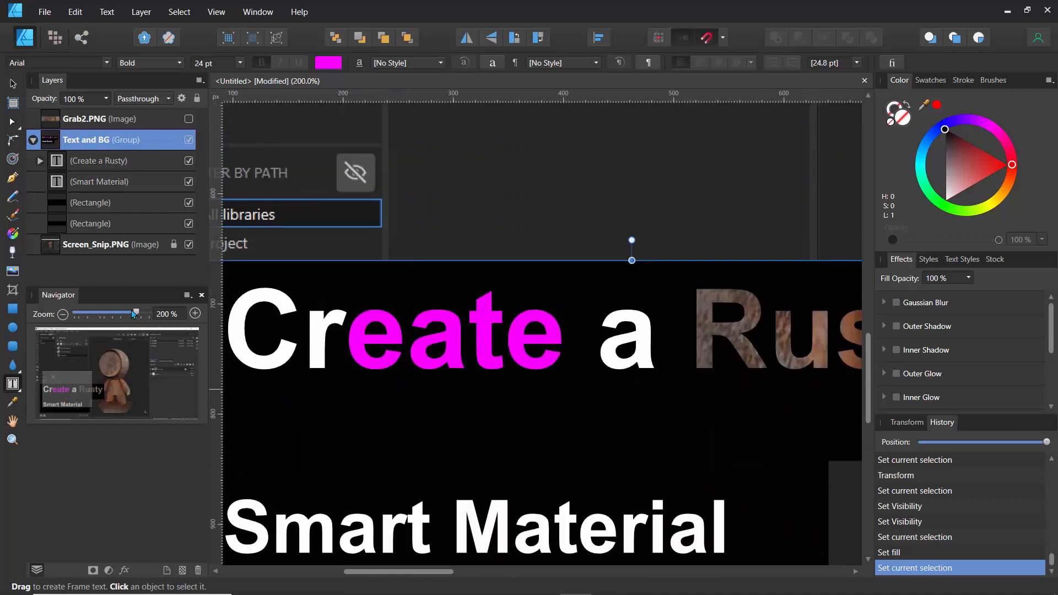
left_click_drag(131, 311, 100, 313)
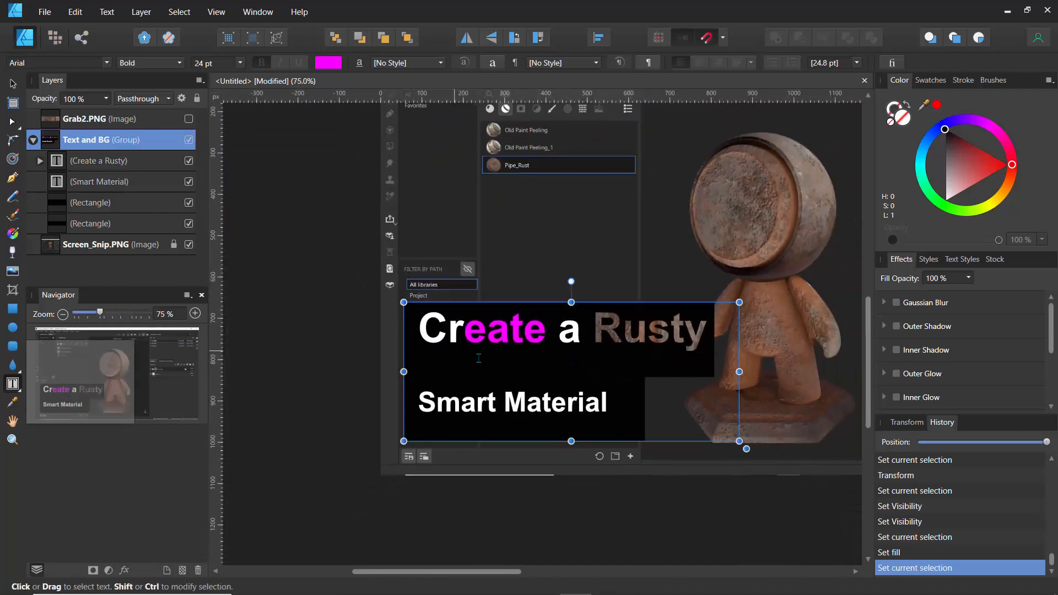
Step: Raise the bottom edge of the black rectangle behind "Create a Rusty" so that it fits the text line closely
left_click(60, 206)
left_click(62, 224)
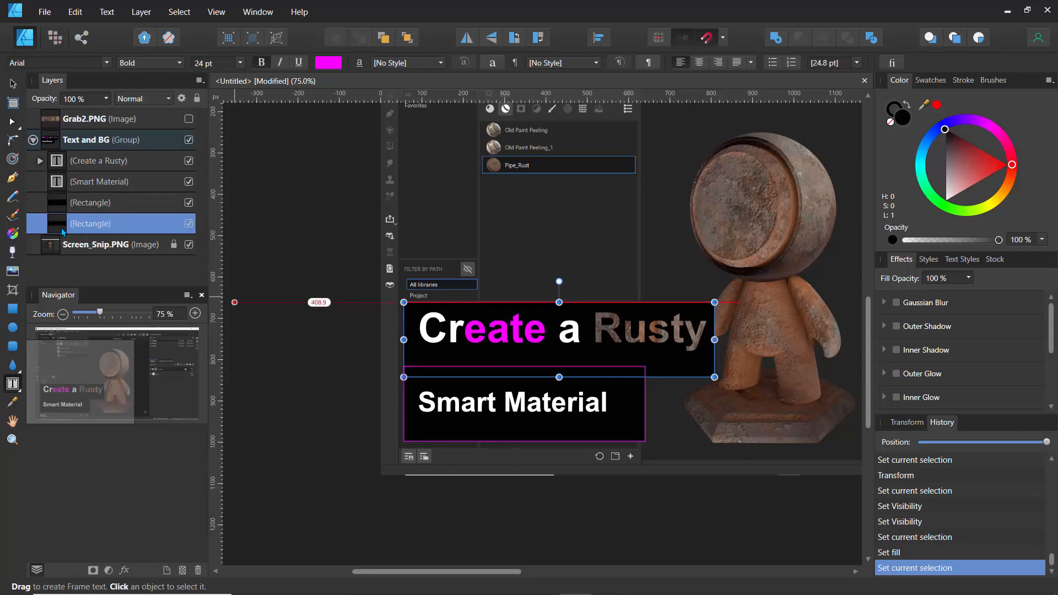
left_click(13, 83)
left_click_drag(559, 376, 552, 361)
Step: Trim the top and bottom edges of the black rectangle behind "Smart Material" so that it fits the text line closely
left_click(491, 397)
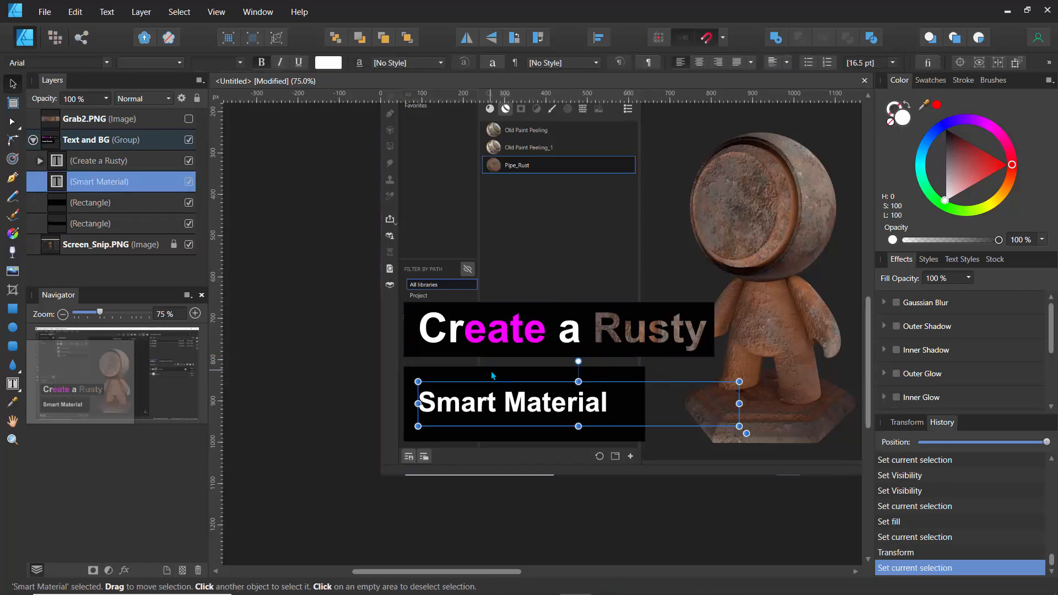
left_click(492, 374)
left_click_drag(524, 366, 524, 382)
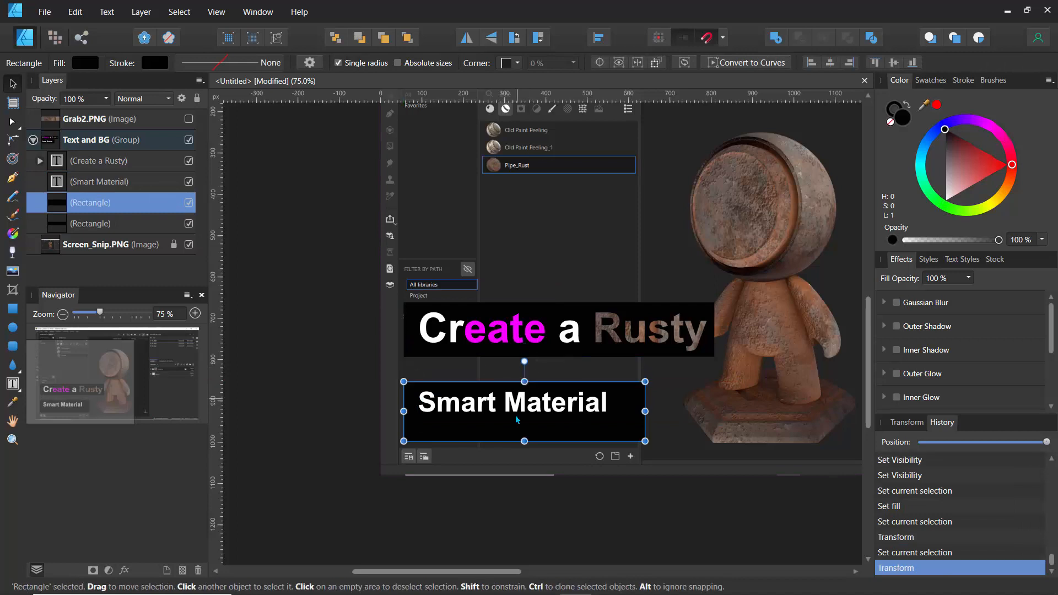
left_click_drag(524, 441, 524, 426)
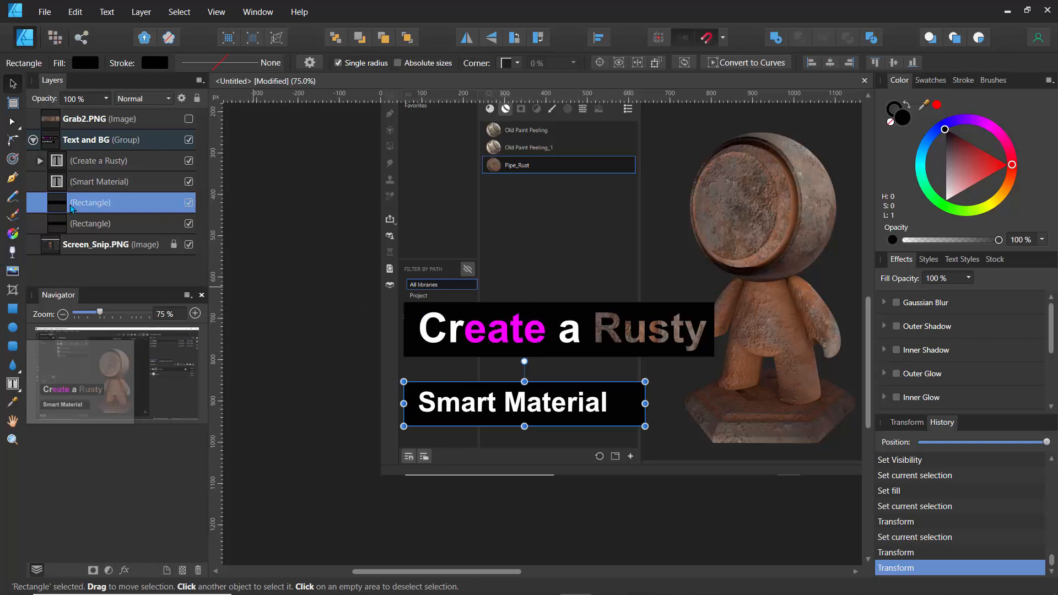
Step: Duplicate the rectangle behind "Smart Material" and shift the copy slightly upward together with the "Create a Rusty" text
key("ctrl+j")
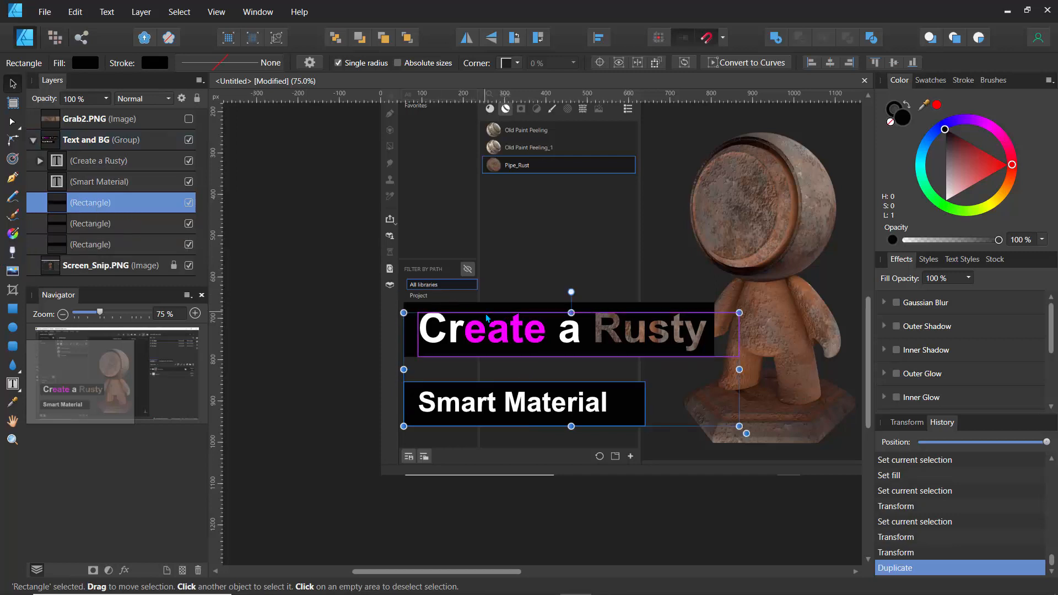
left_click(485, 328, "shift")
left_click_drag(484, 325, 481, 302)
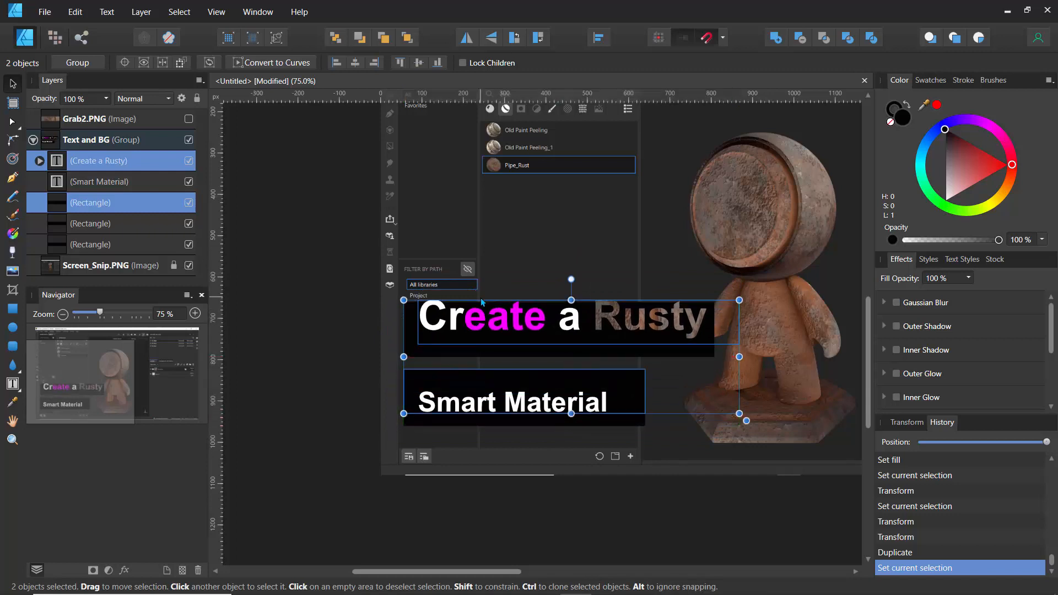
Step: Set the opacity of the duplicated rectangle and the "Create a Rusty" text to 37%, and move the Navigator panel slightly lower
left_click(105, 99)
left_click_drag(107, 113, 49, 114)
left_click(279, 361)
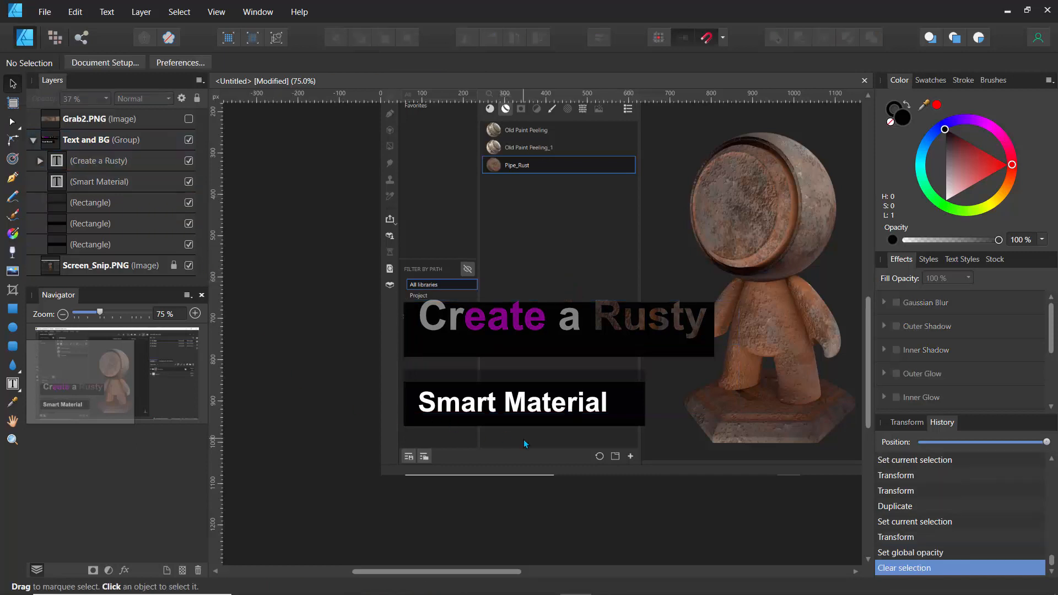
left_click_drag(130, 302, 121, 325)
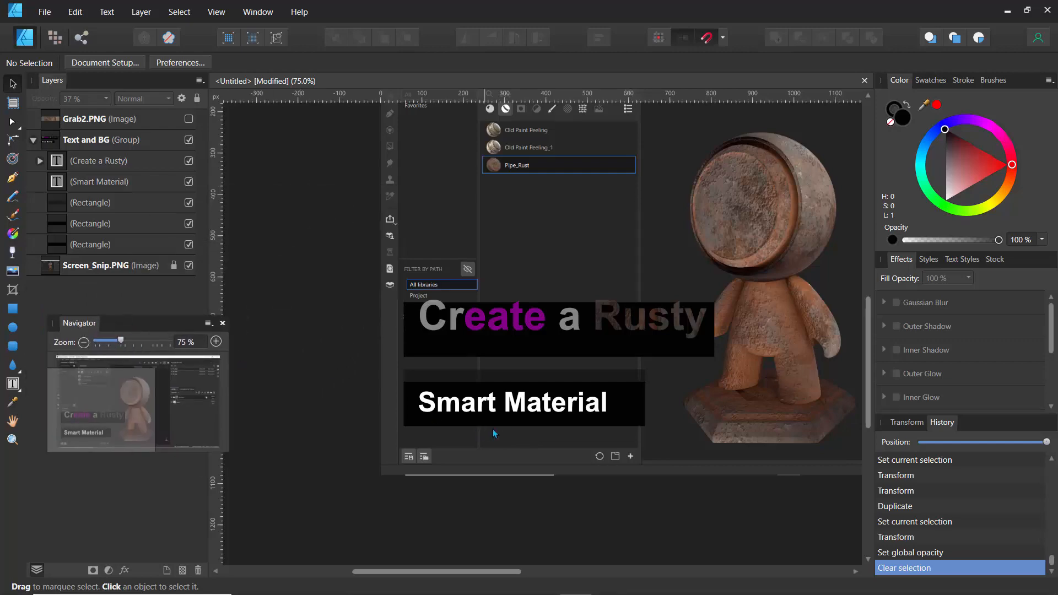
Step: Rotate the semi-transparent rectangle behind "Smart Material" slightly clockwise
scroll(507, 428, "up", 5)
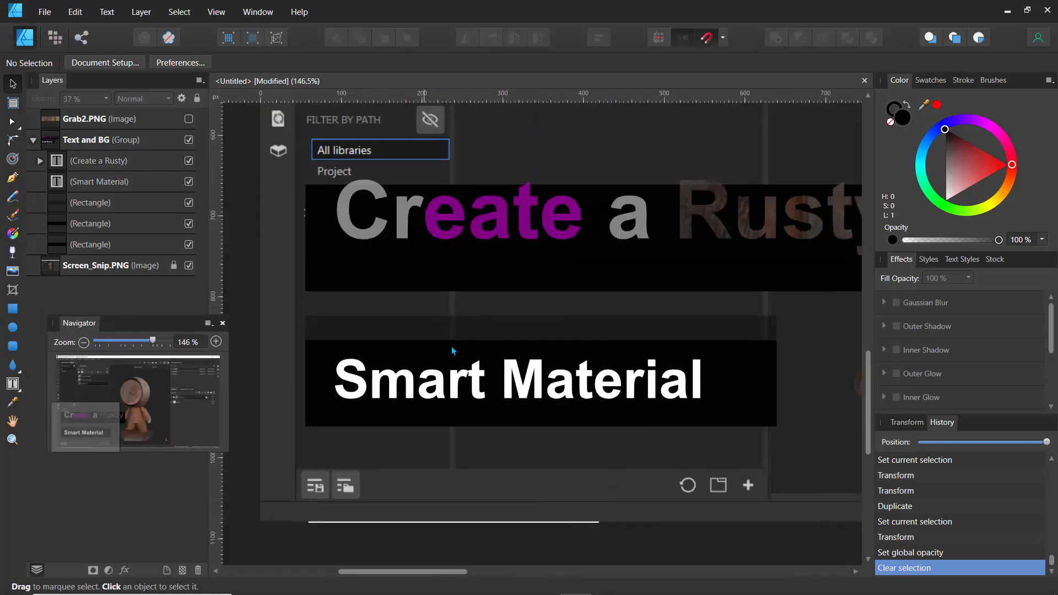
left_click(467, 333)
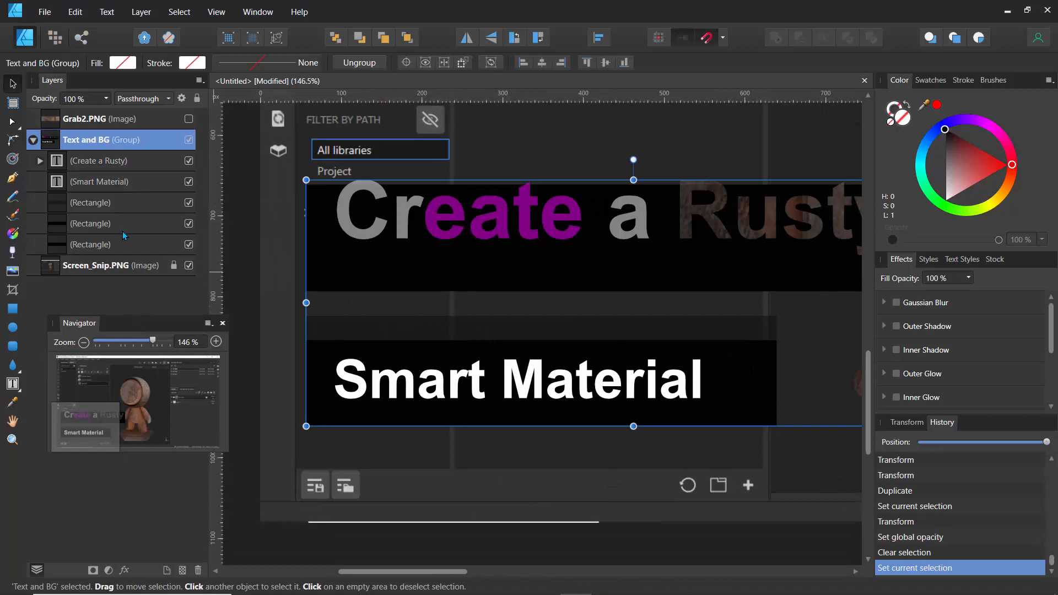
left_click(53, 206)
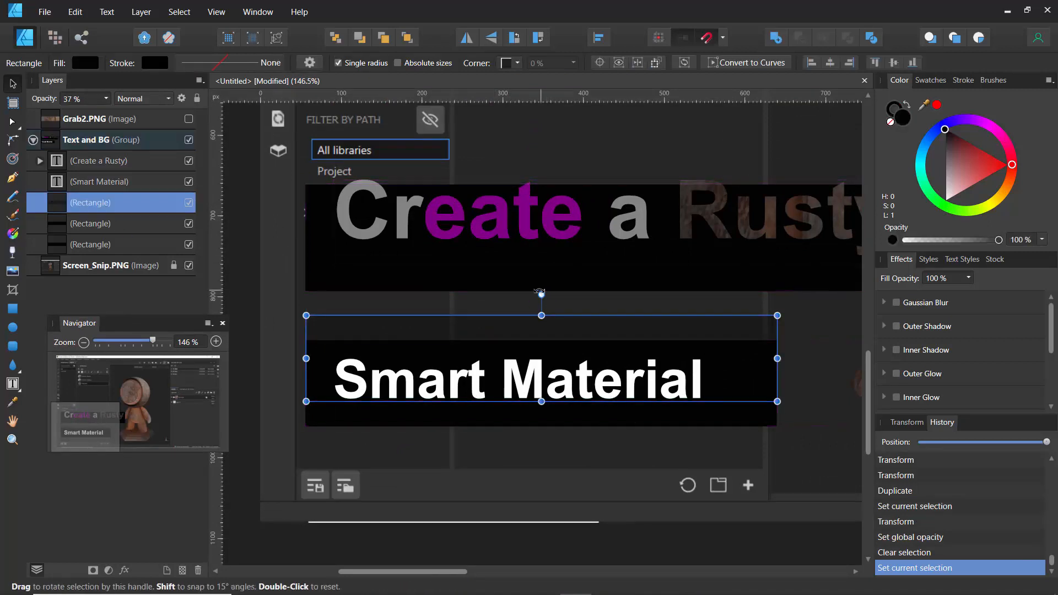
left_click_drag(540, 294, 542, 296)
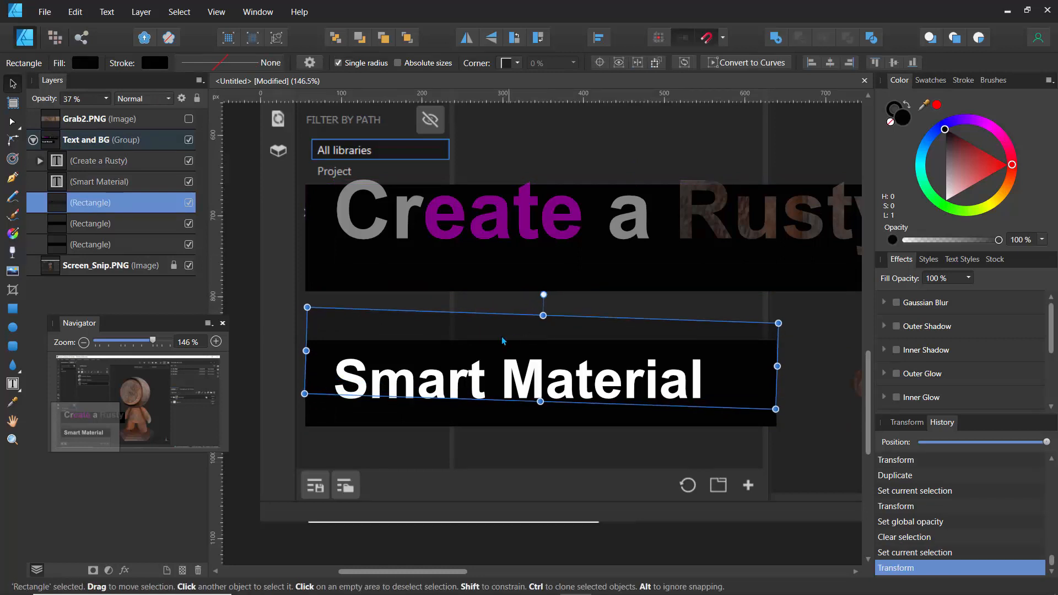
left_click(462, 456)
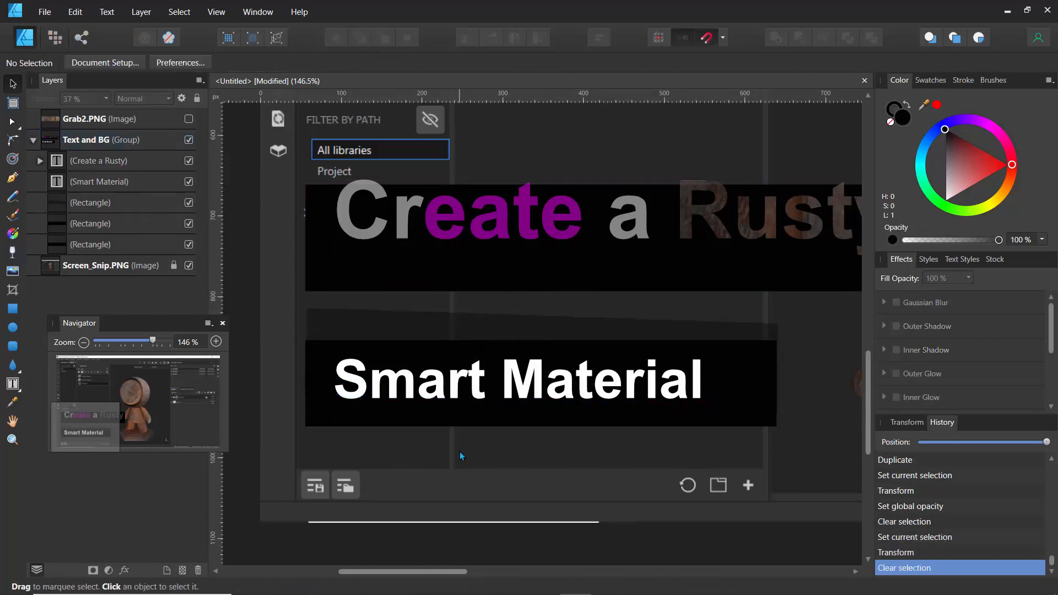
Step: Convert the tilted rectangle to curves and pull its upper-left and lower-right corner nodes inward to make a slanted shape
left_click(385, 331)
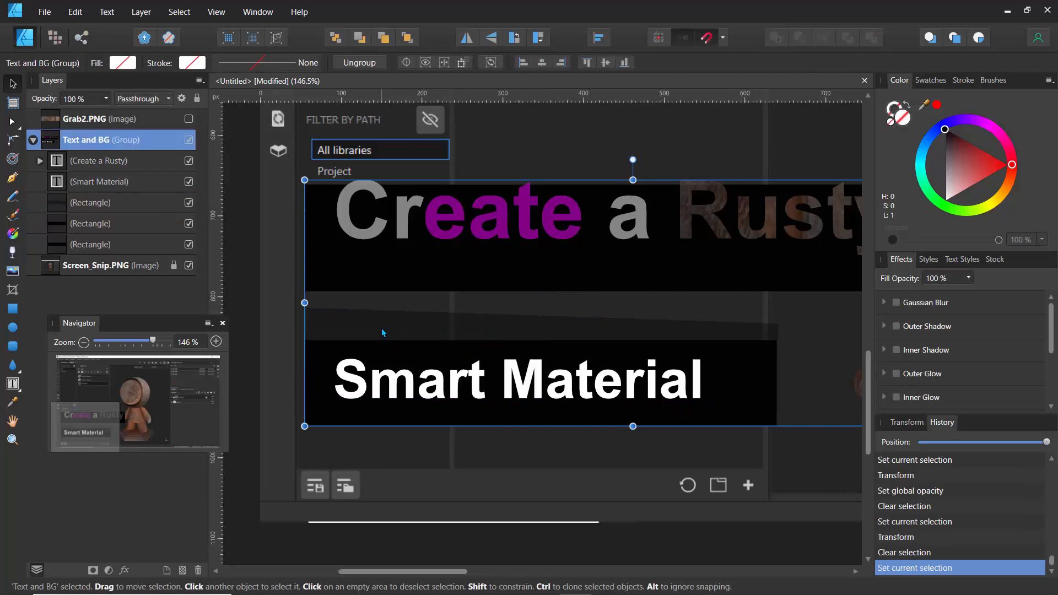
left_click(12, 122)
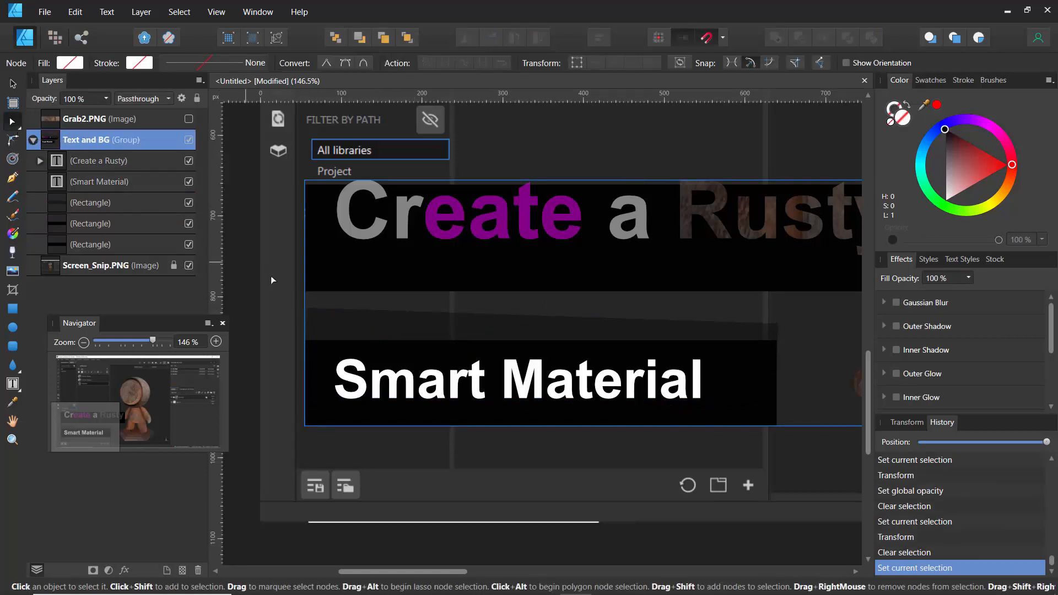
left_click(55, 202)
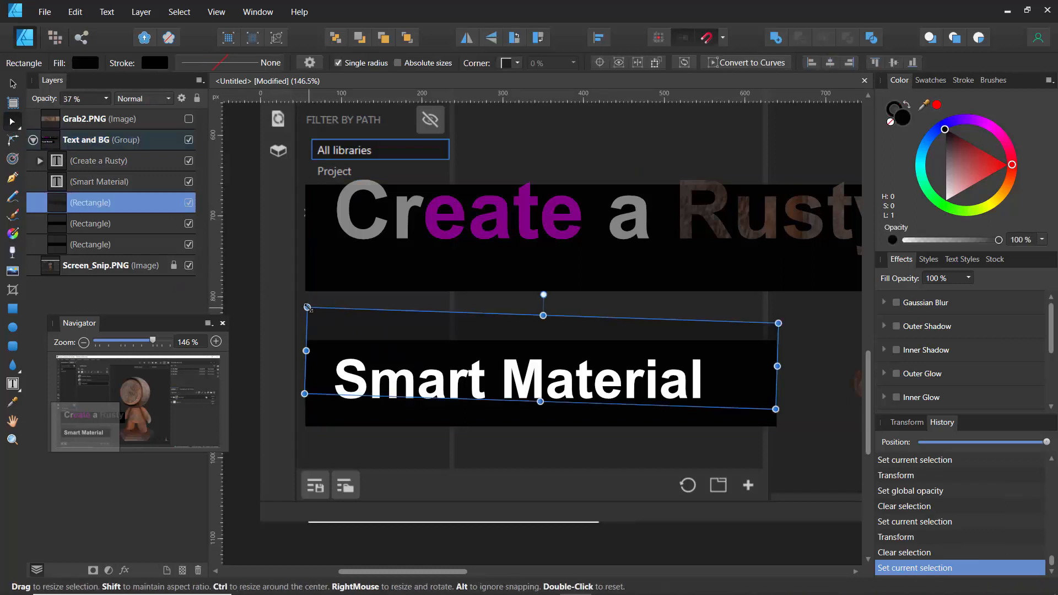
left_click(754, 65)
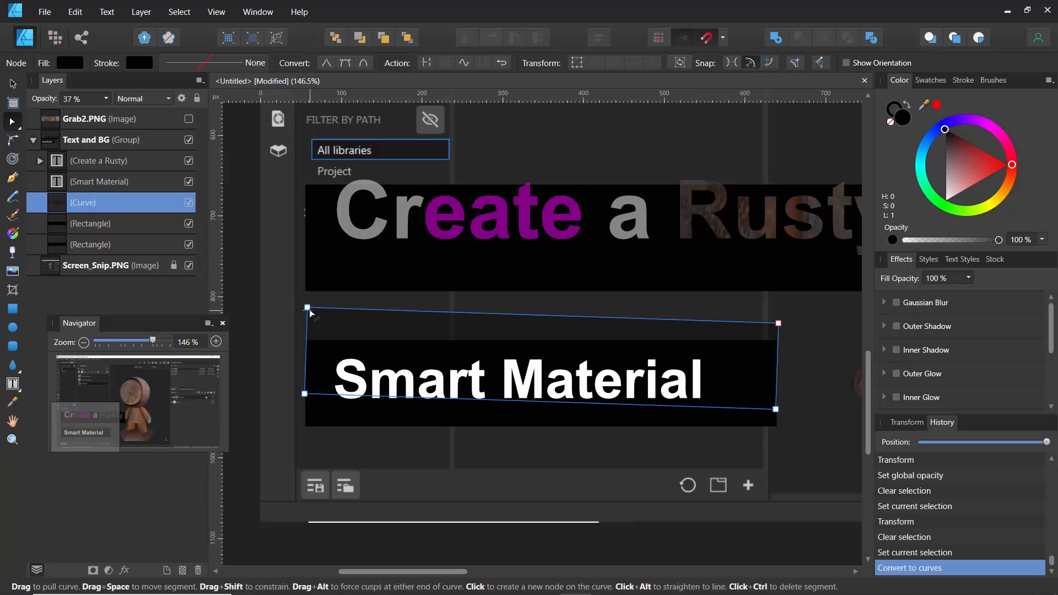
left_click_drag(307, 307, 333, 314)
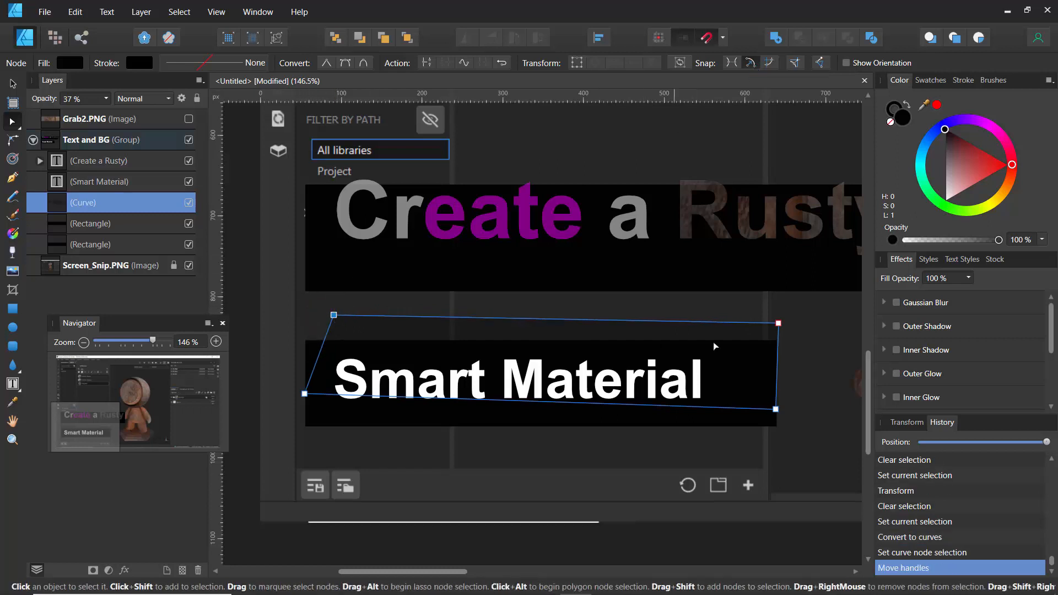
left_click_drag(776, 409, 738, 406)
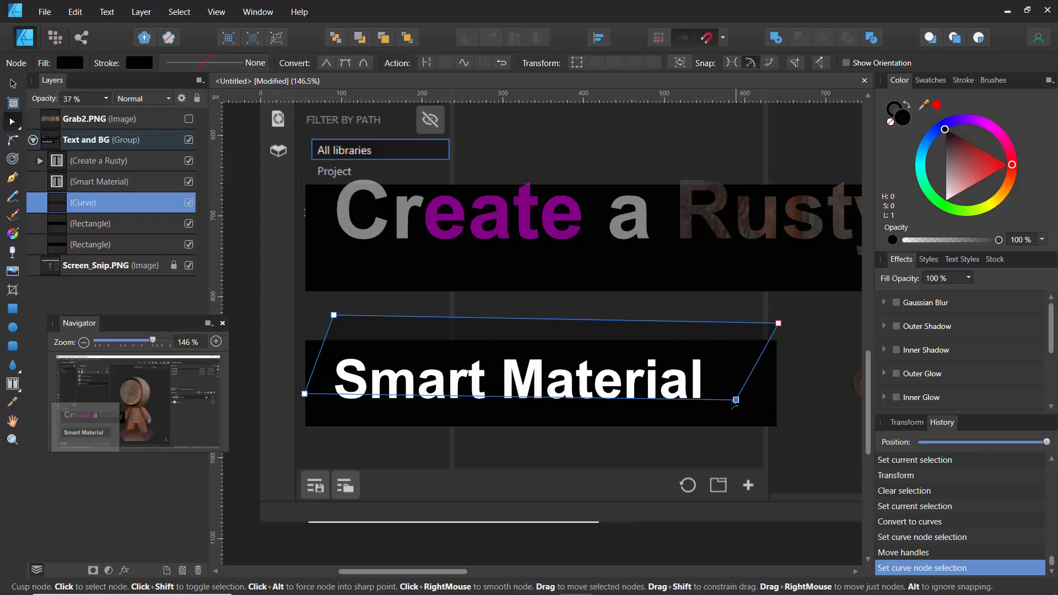
left_click(265, 300)
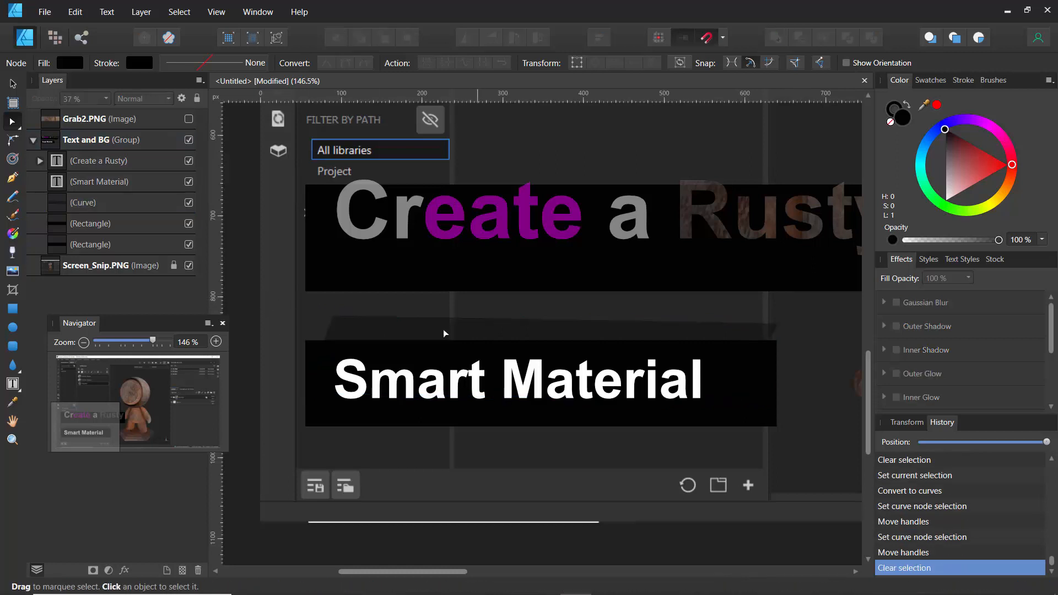
Step: Nudge the black rectangle behind "Create a Rusty" slightly upward, then duplicate it and offset the copy a little below it
scroll(414, 327, "up", 1)
scroll(414, 328, "down", 3)
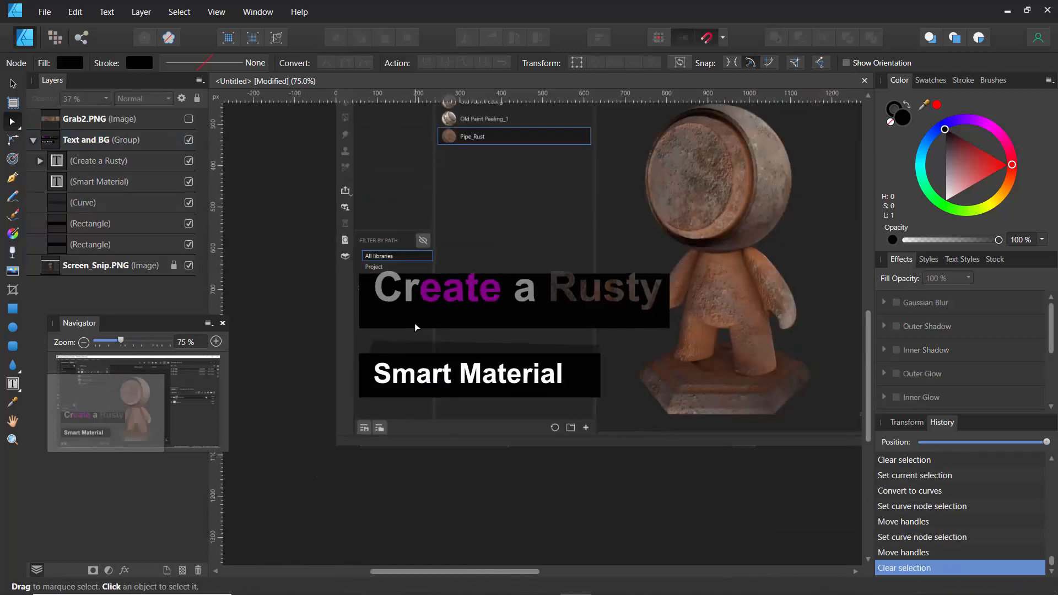
left_click(57, 226)
left_click(87, 245)
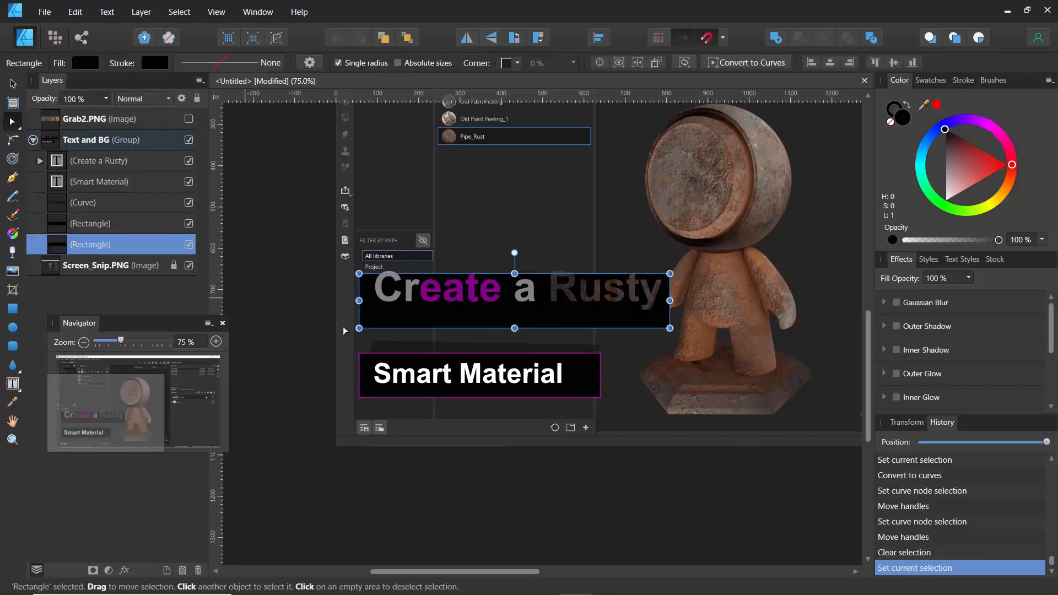
left_click(13, 84)
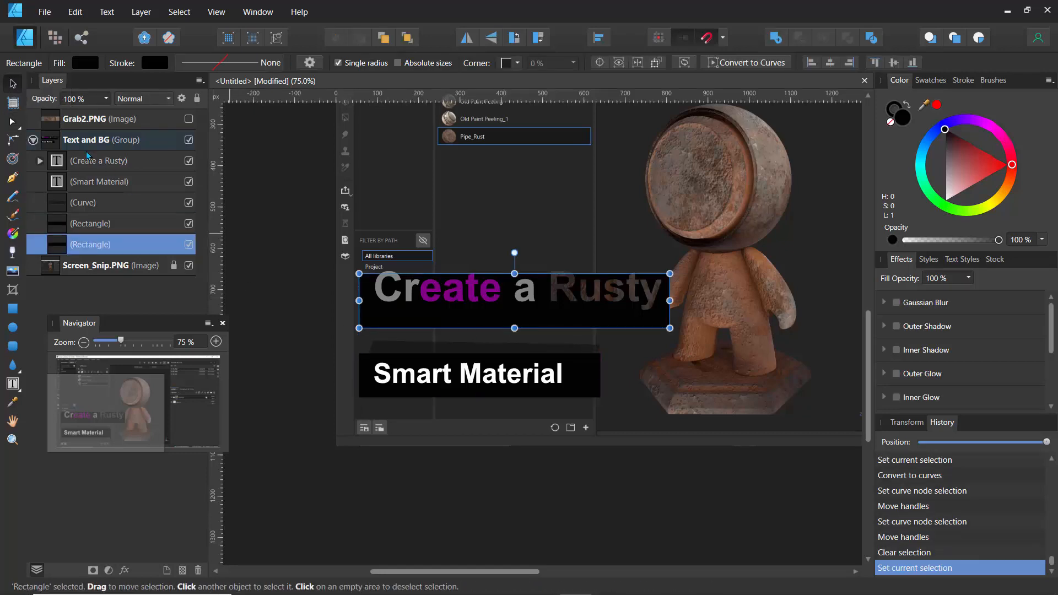
left_click_drag(423, 320, 422, 314)
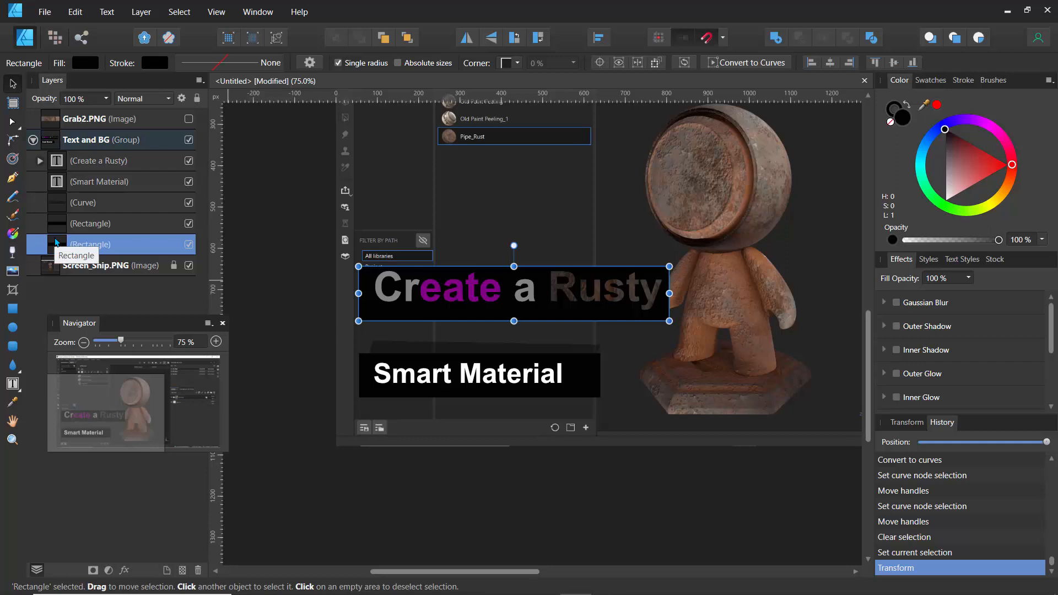
key("ctrl+j")
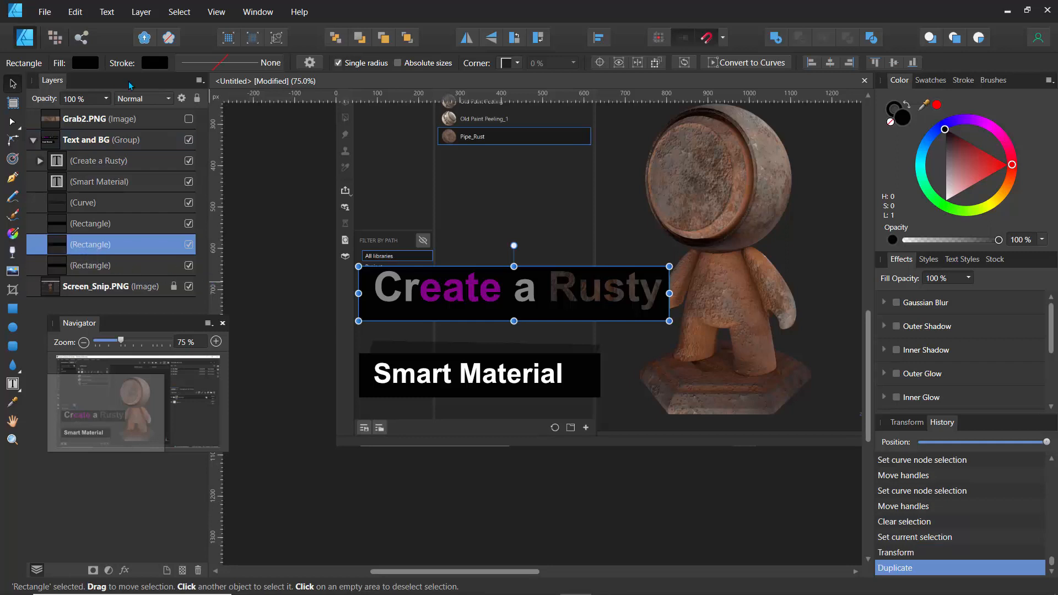
left_click_drag(390, 318, 390, 328)
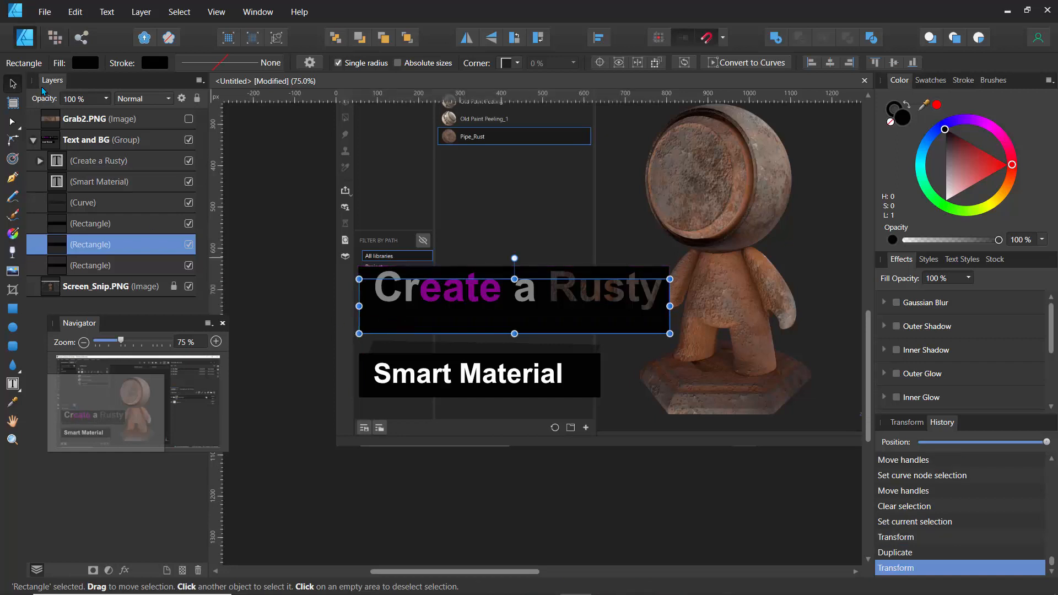
Step: Set the duplicated "Create a Rusty" rectangle to the Overlay blend mode at 58% opacity
left_click(158, 99)
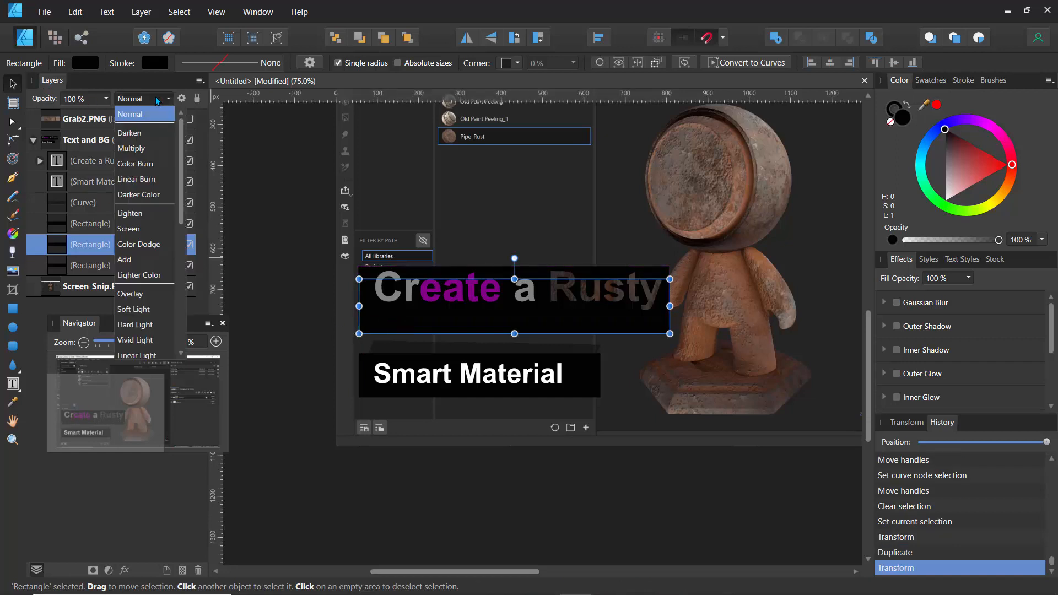
left_click(131, 293)
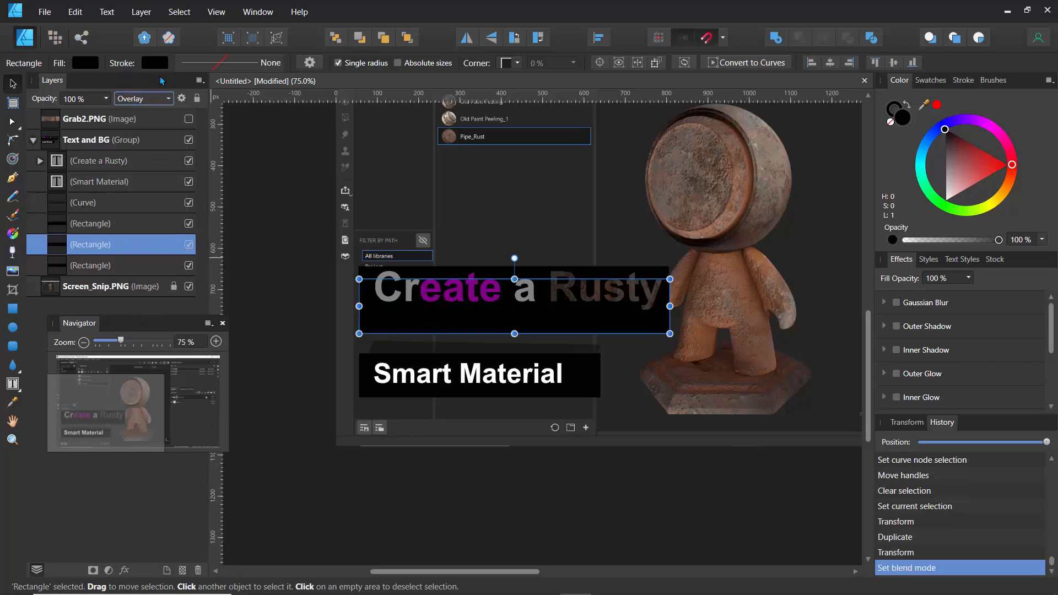
left_click(105, 101)
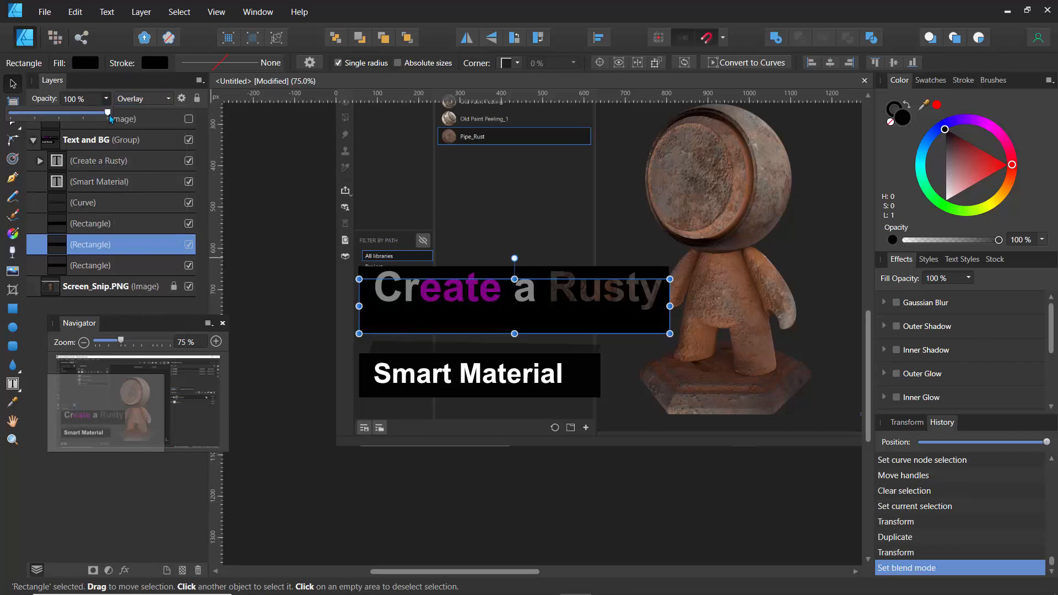
left_click_drag(108, 113, 68, 113)
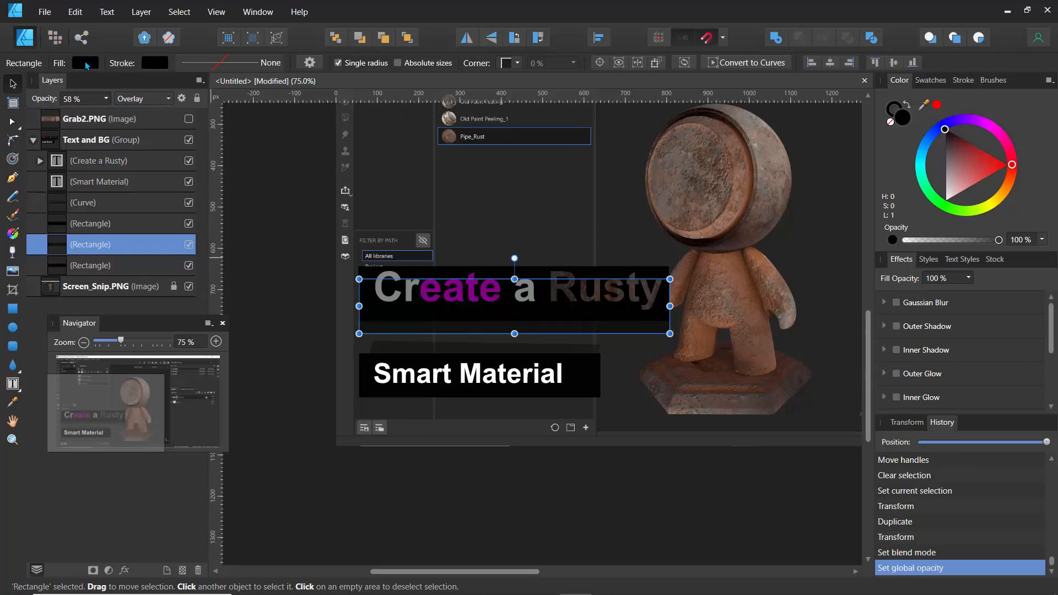
Step: Fill the duplicated rectangle with magenta (H 312, S 100, L 50) and deselect it
left_click(86, 62)
left_click(145, 138)
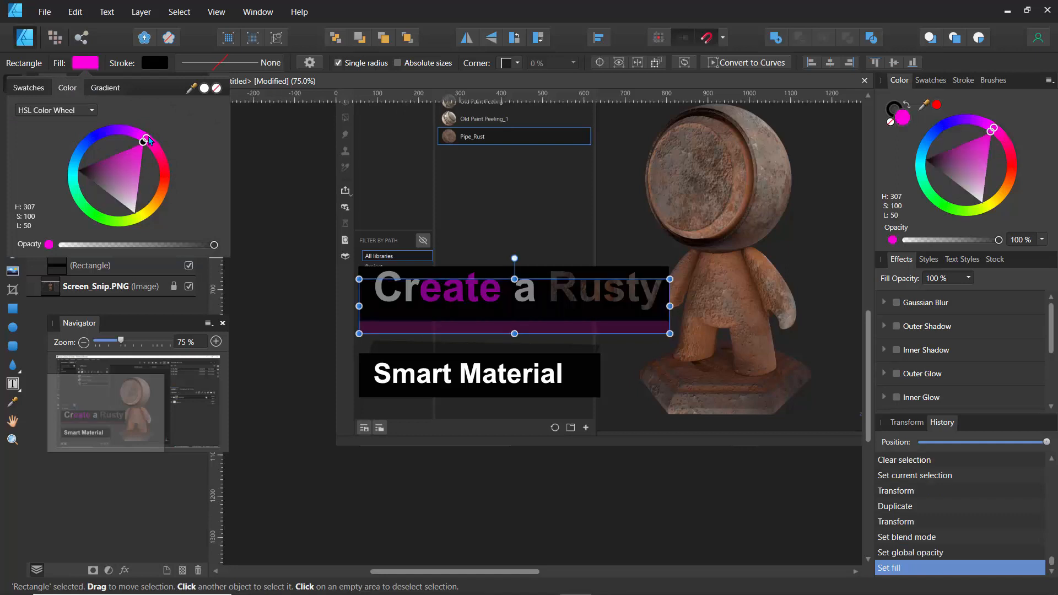
mouse_move(146, 140)
left_mouse_down()
mouse_move(165, 145)
mouse_move(153, 137)
mouse_move(128, 154)
mouse_move(151, 142)
left_mouse_up()
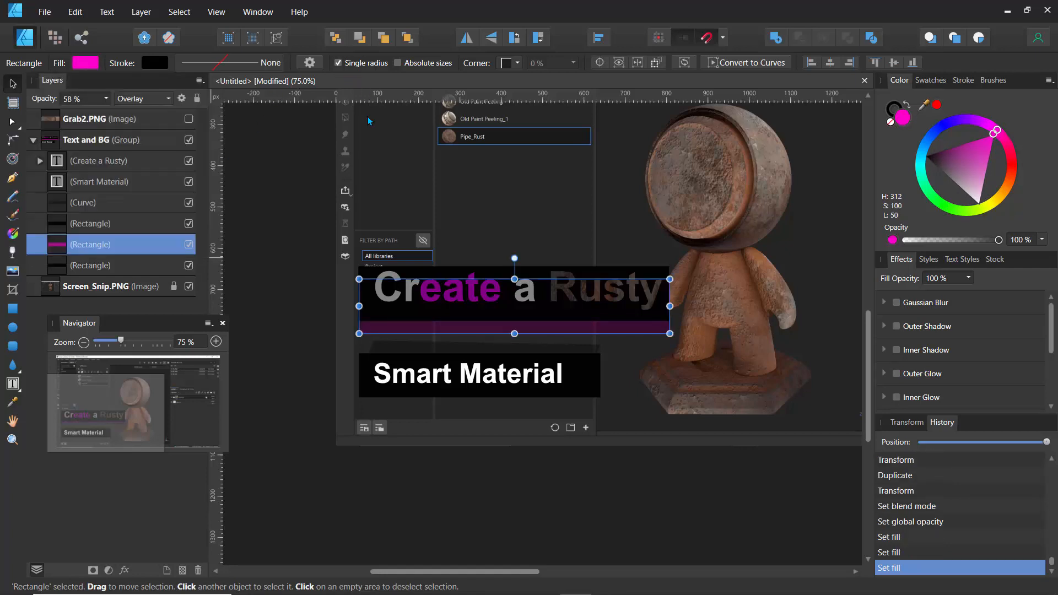
left_click(276, 253)
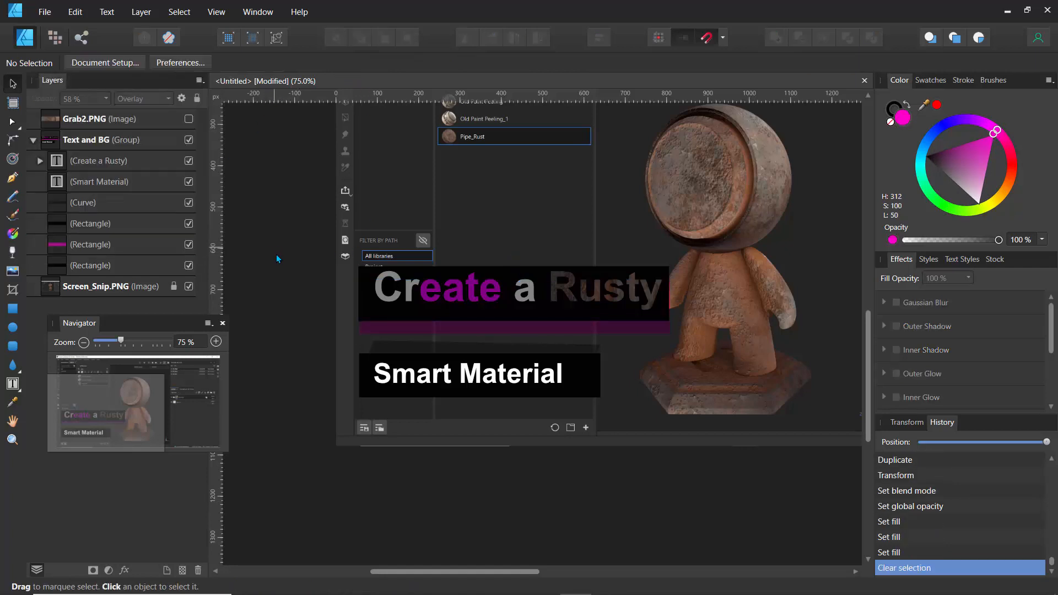
Step: Lower the opacity of the magenta rectangle behind "Create a Rusty" to 18% and deselect it
left_click(60, 247)
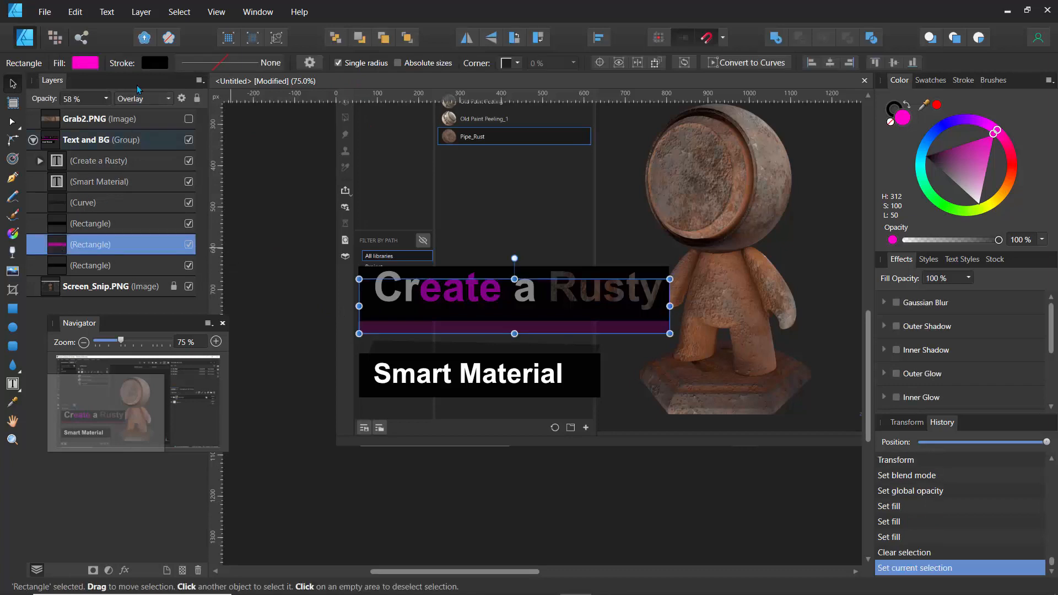
left_click(107, 99)
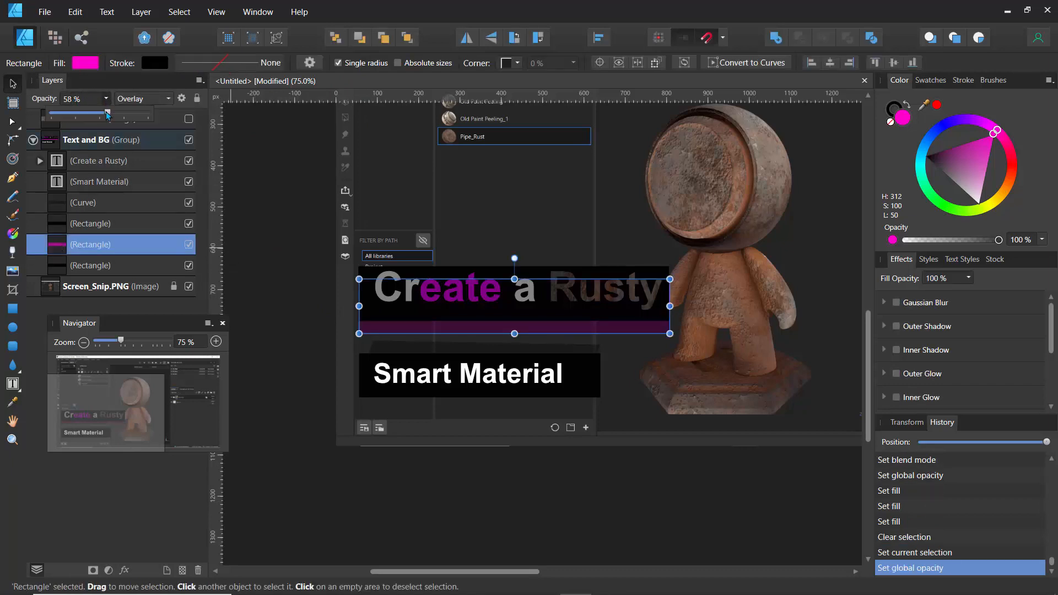
left_click_drag(102, 112, 70, 114)
left_click(295, 235)
scroll(295, 236, "down", 3)
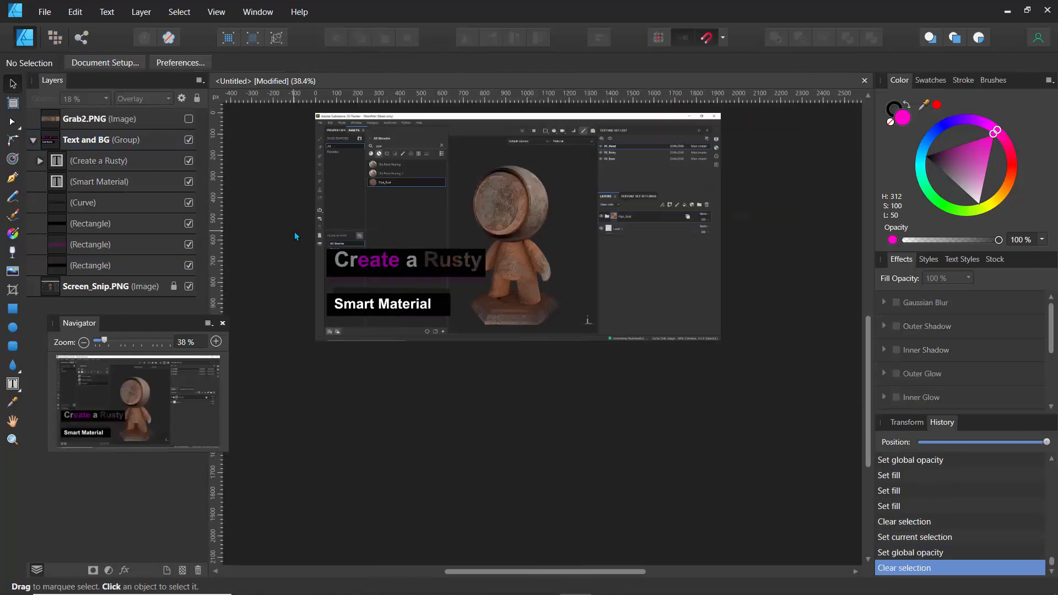
scroll(295, 235, "up", 2)
scroll(296, 235, "down", 1)
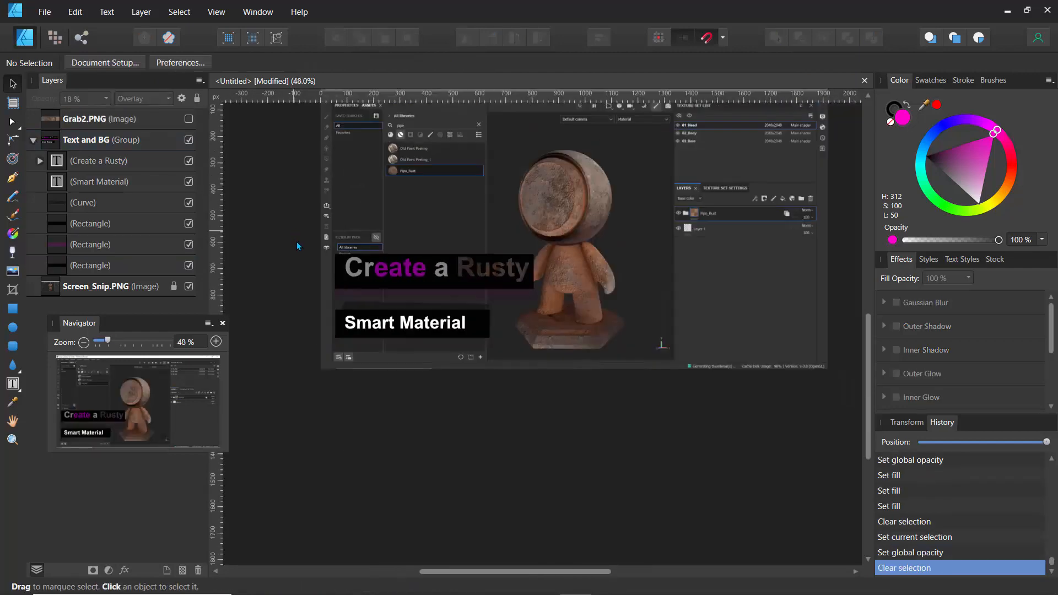
left_click(356, 277)
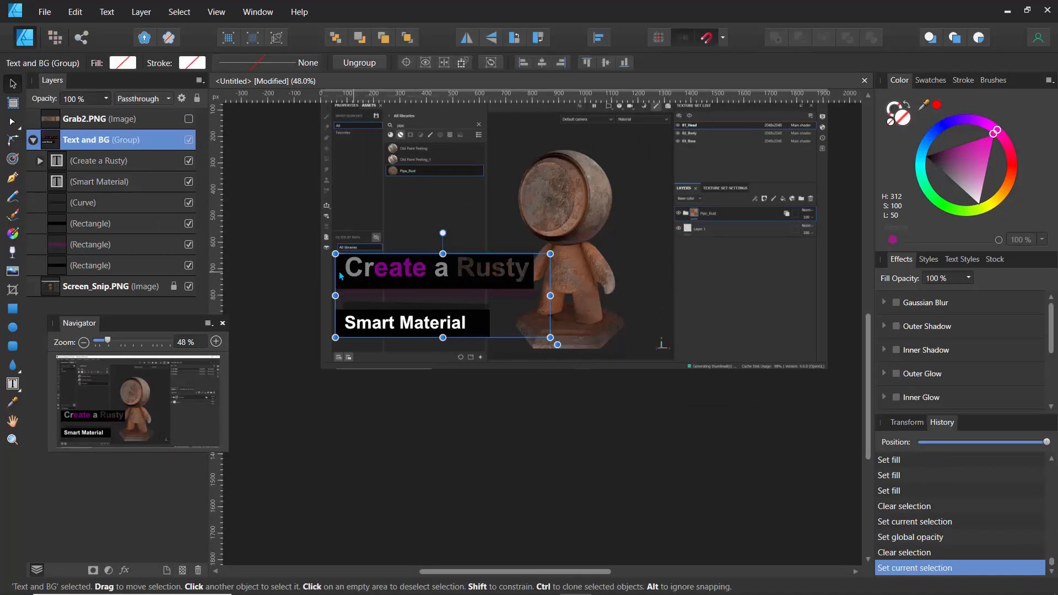
left_click(32, 141)
double_click(76, 144)
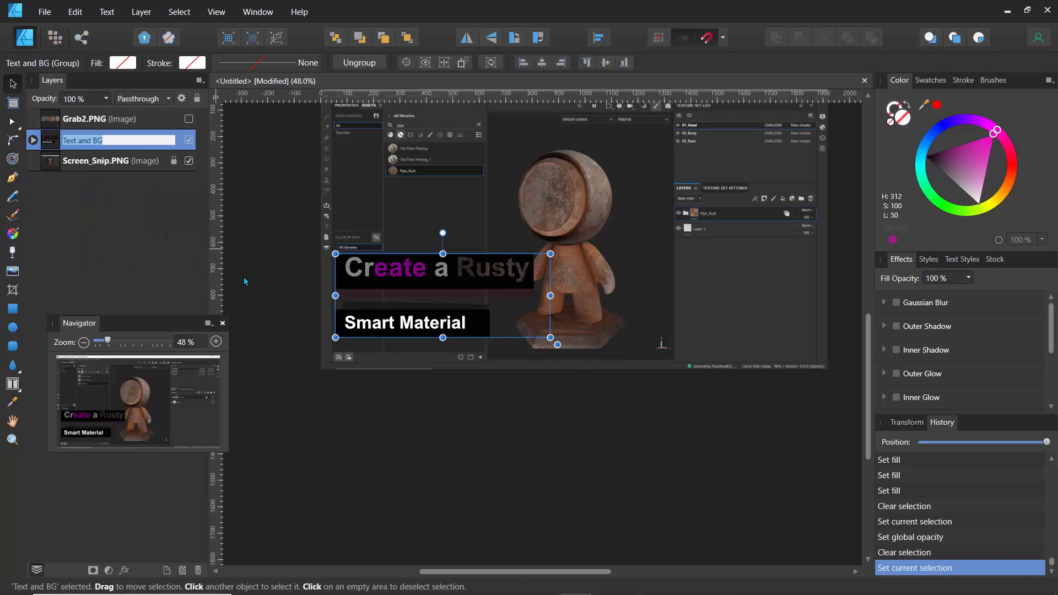
left_click(354, 271)
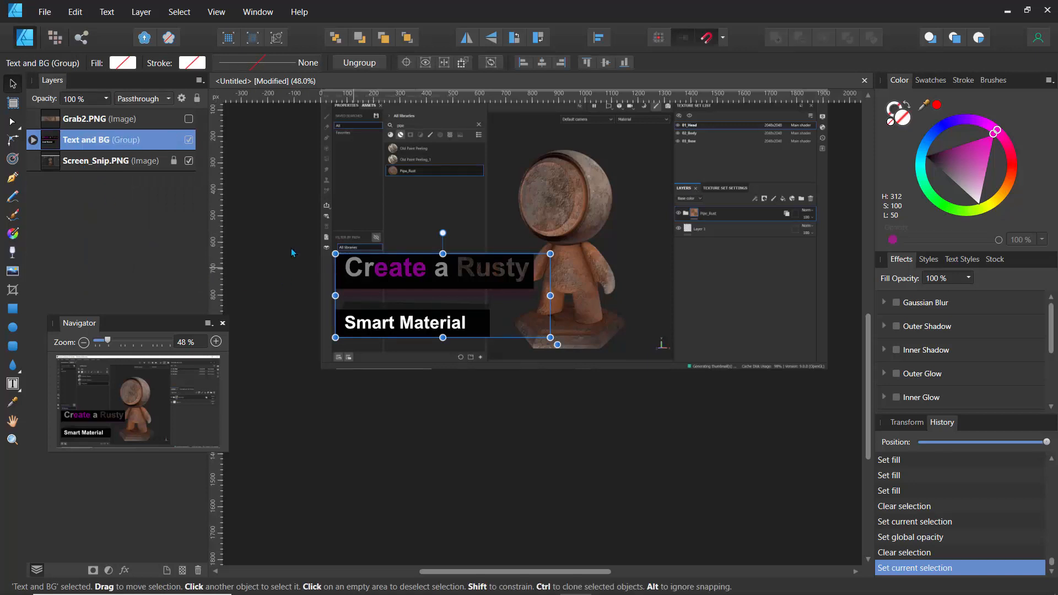
Step: Raise the "Create a Rusty" text's opacity to 100% and deselect it
left_click(33, 141)
left_click(83, 164)
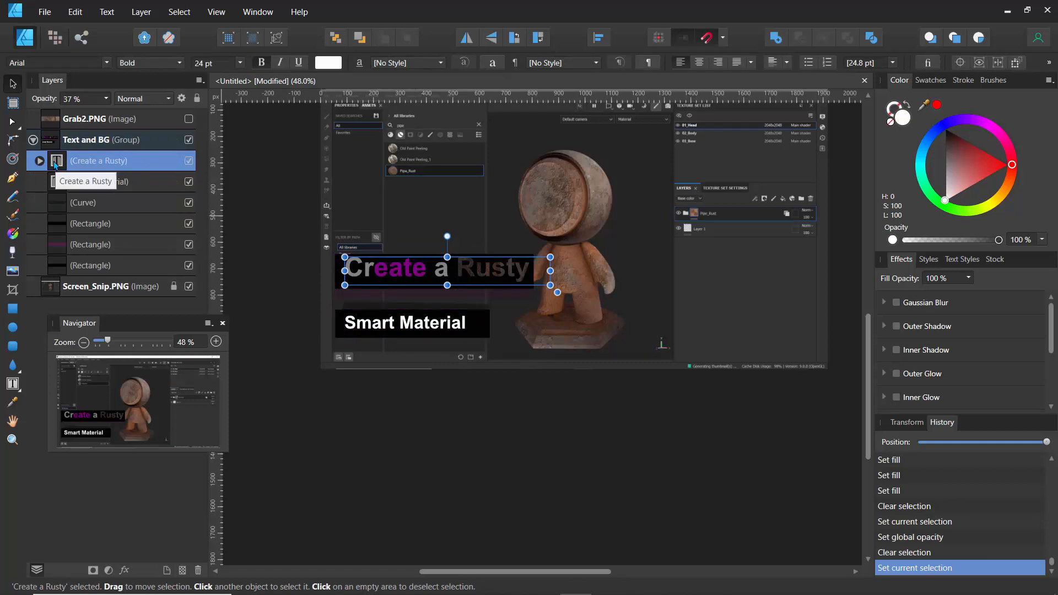
left_click(76, 184)
left_click(57, 163)
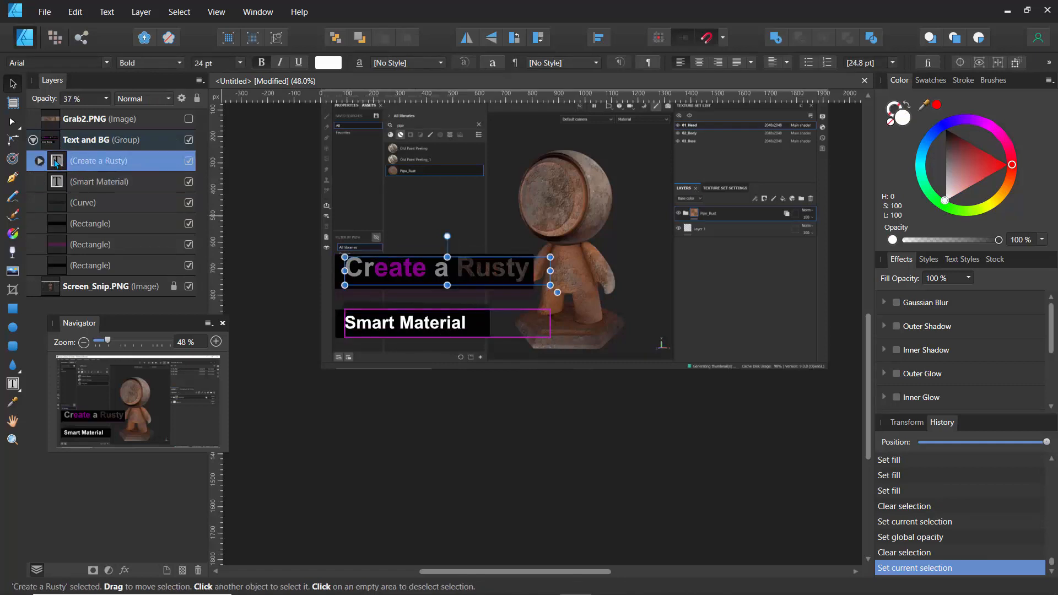
left_click(106, 100)
left_click_drag(108, 114, 180, 118)
left_click(278, 200)
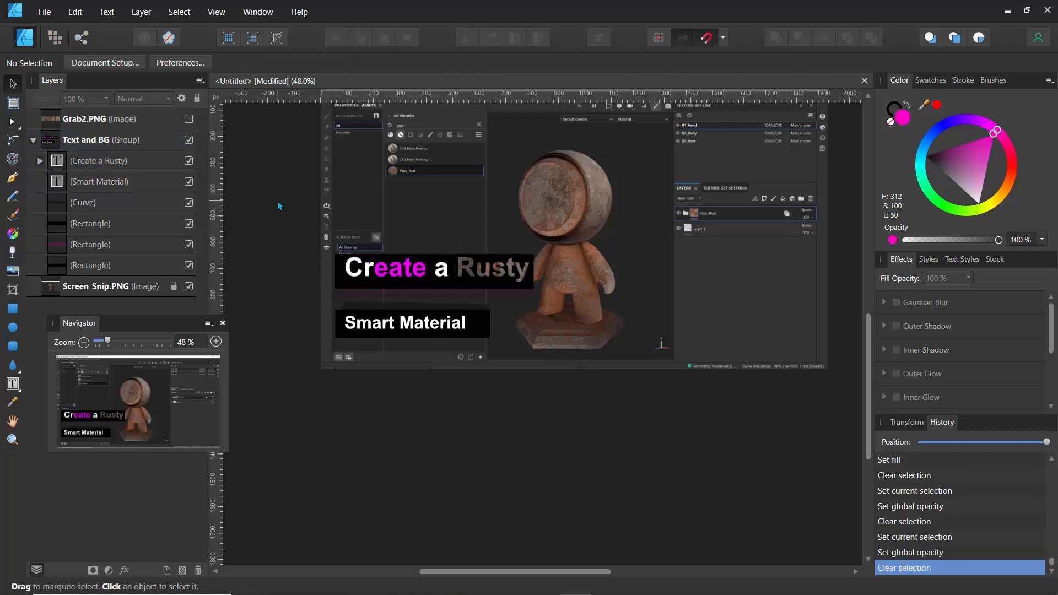
Step: Group the "Smart Material" text with its curve and black rectangle, and name the group BottomText
left_click(361, 303)
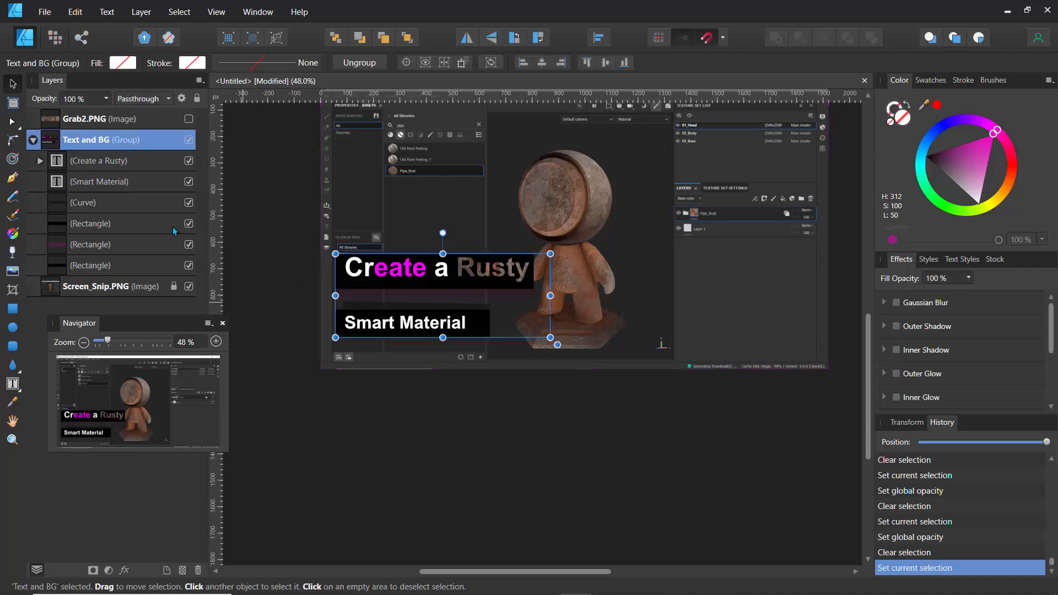
left_click(91, 268)
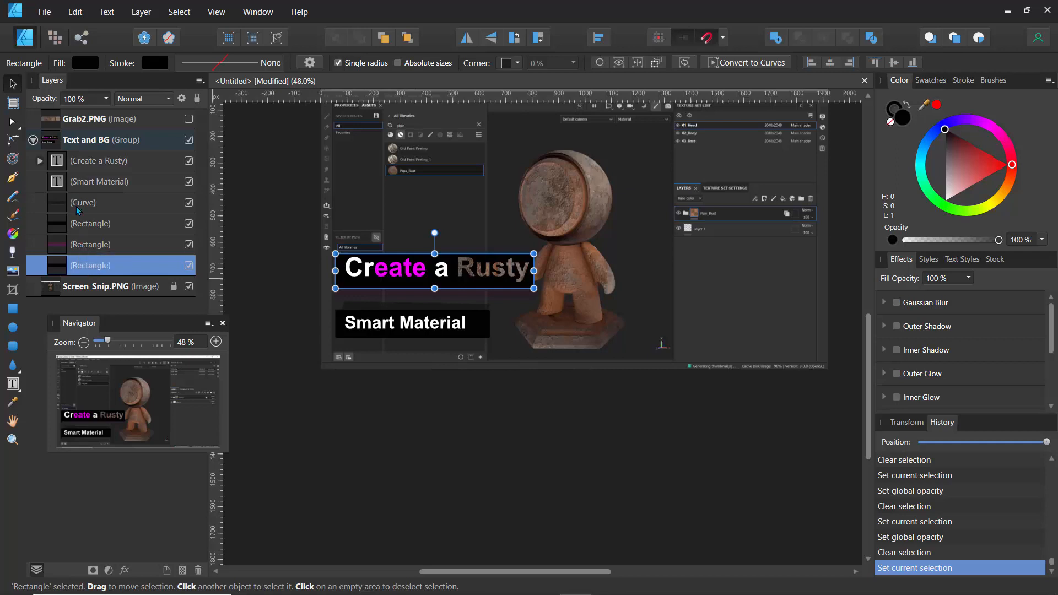
left_click(343, 322)
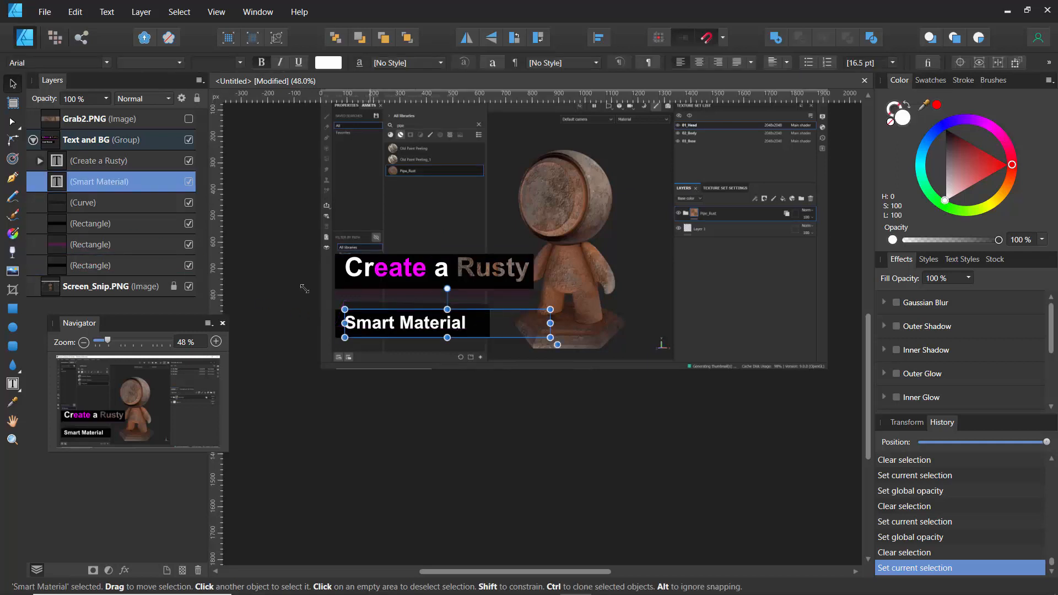
left_click(88, 202, "shift")
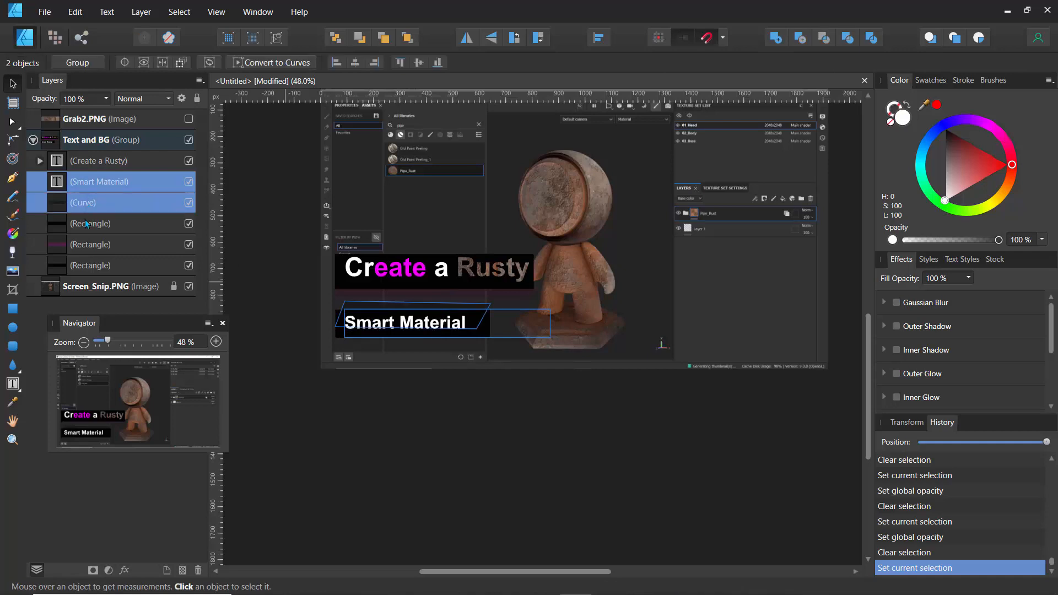
left_click(86, 224, "shift")
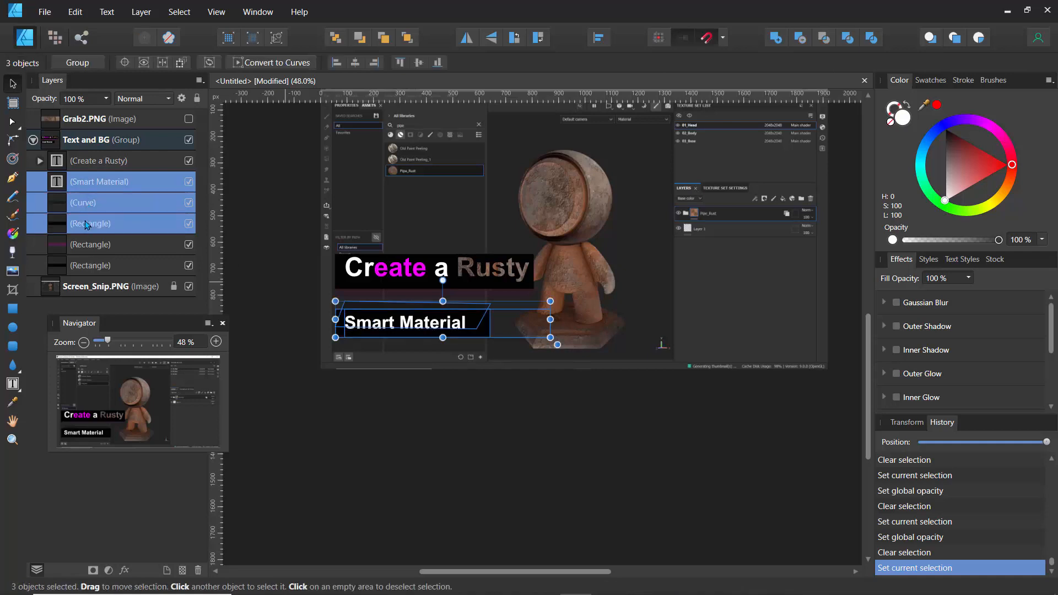
key("ctrl+g")
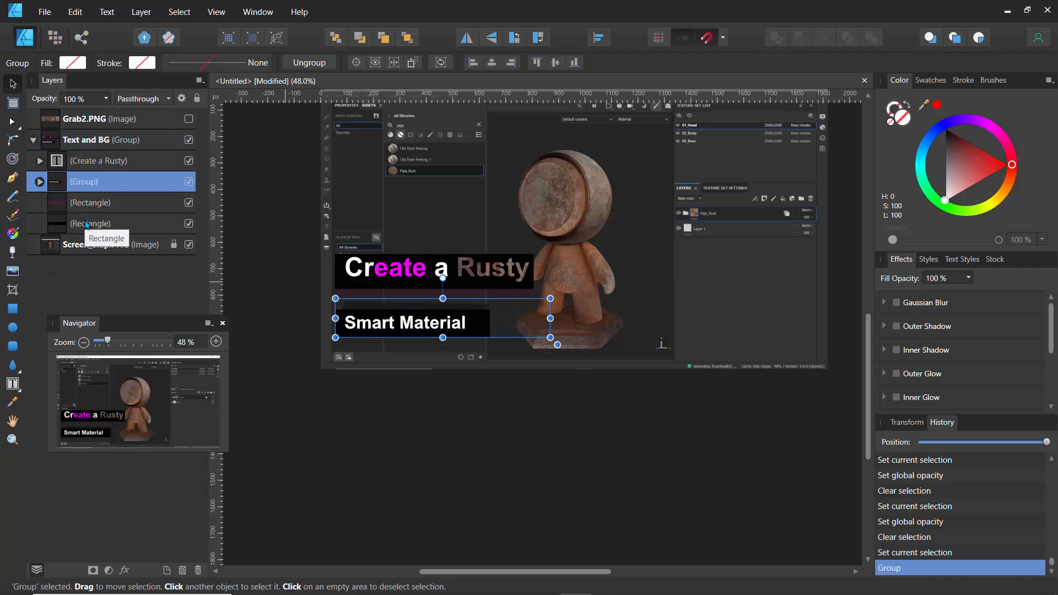
double_click(85, 181)
type("BottomText")
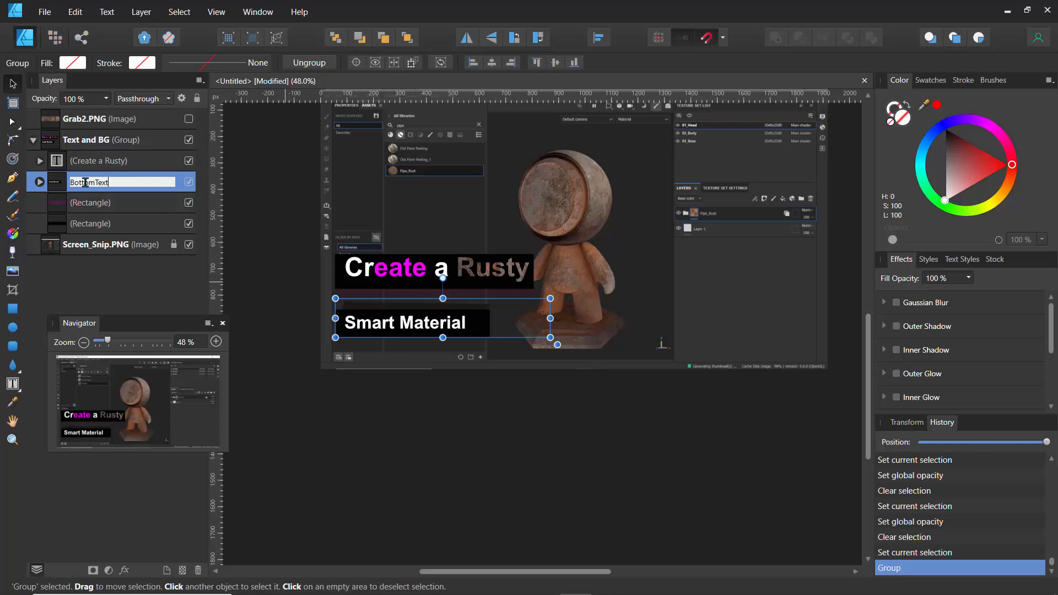
key("Return")
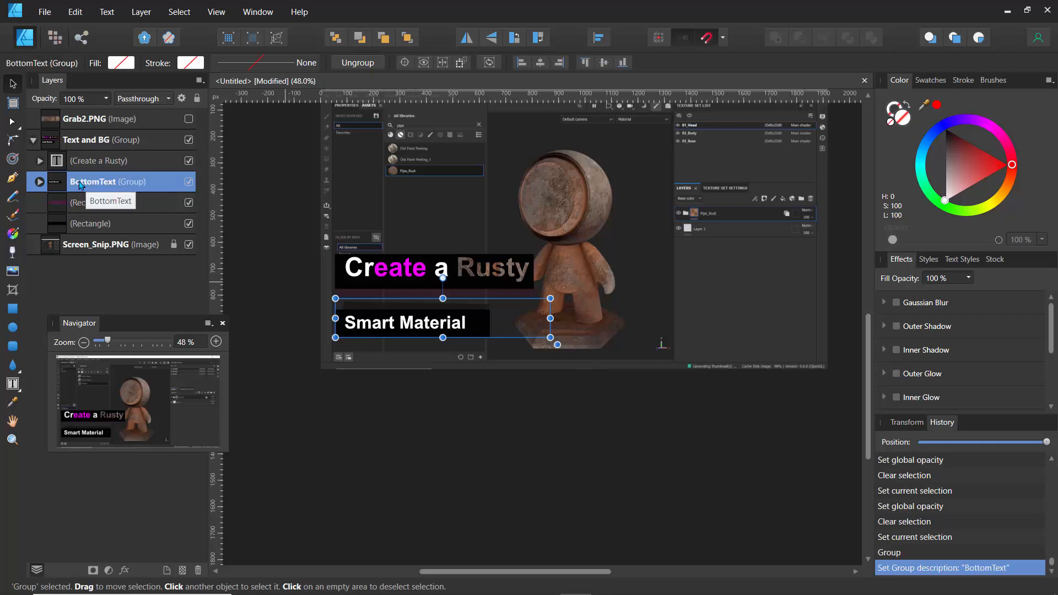
Step: Move the BottomText group slightly upward, closer to the "Create a Rusty" banner
left_click(189, 182)
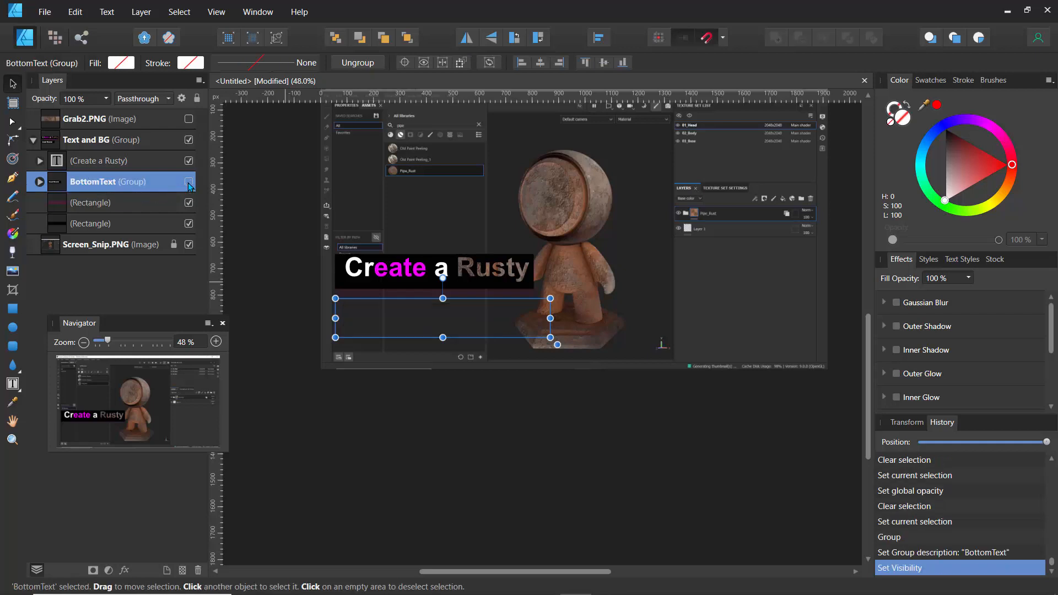
mouse_move(380, 319)
left_mouse_down()
mouse_move(381, 301)
mouse_move(379, 324)
left_mouse_up()
scroll(375, 303, "up", 4)
scroll(374, 303, "down", 2)
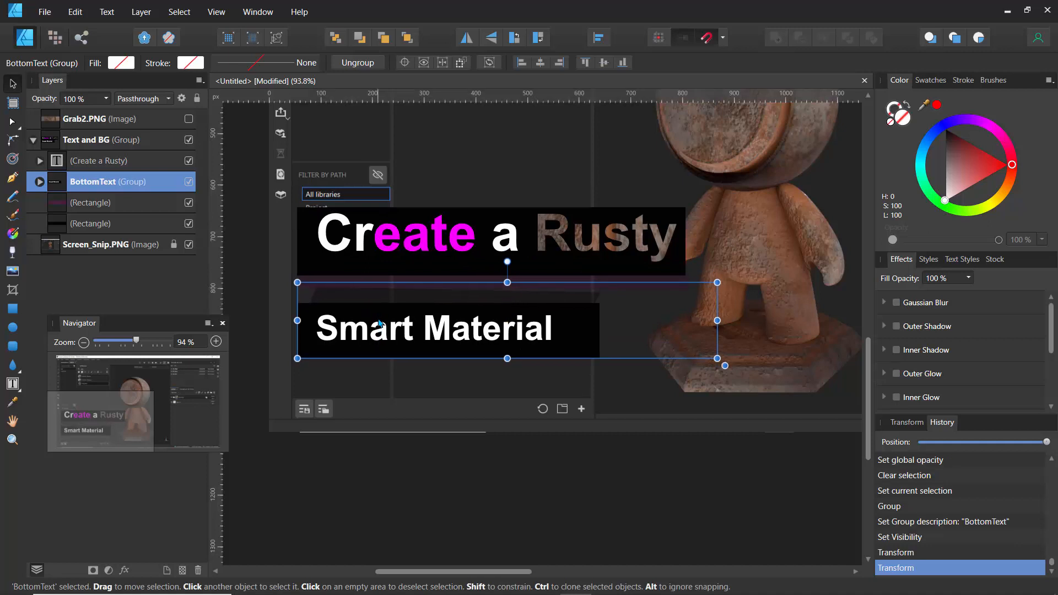
Step: Move the whole Text and BG group down and slightly to the right on the canvas
left_click(34, 141)
left_click(37, 147)
left_click_drag(431, 251, 369, 282)
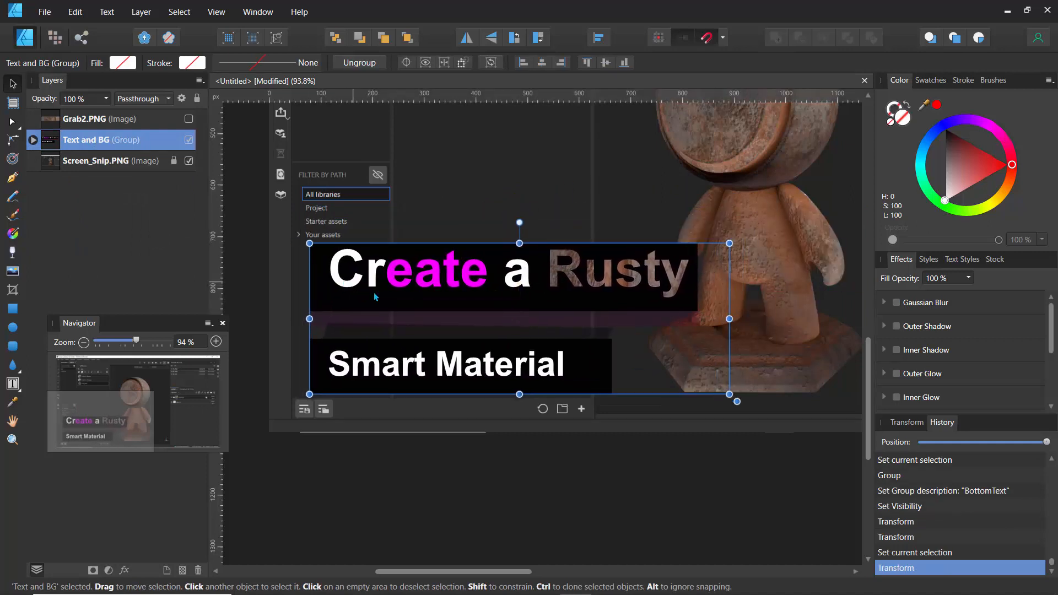
Step: Rotate the black rectangle behind "Create a Rusty" slightly clockwise and convert it to curves
left_click(33, 141)
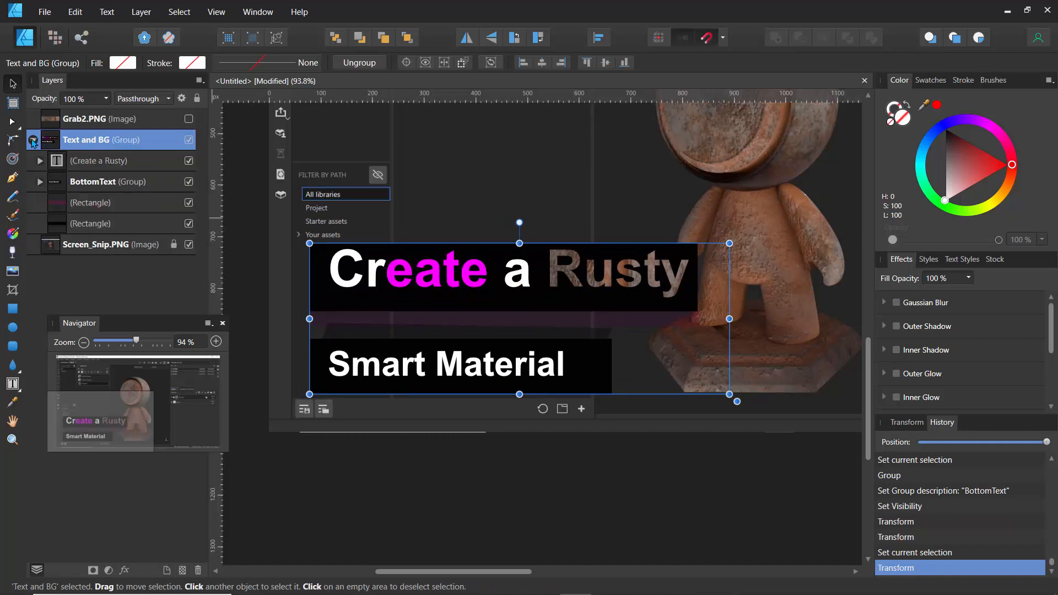
left_click(75, 226)
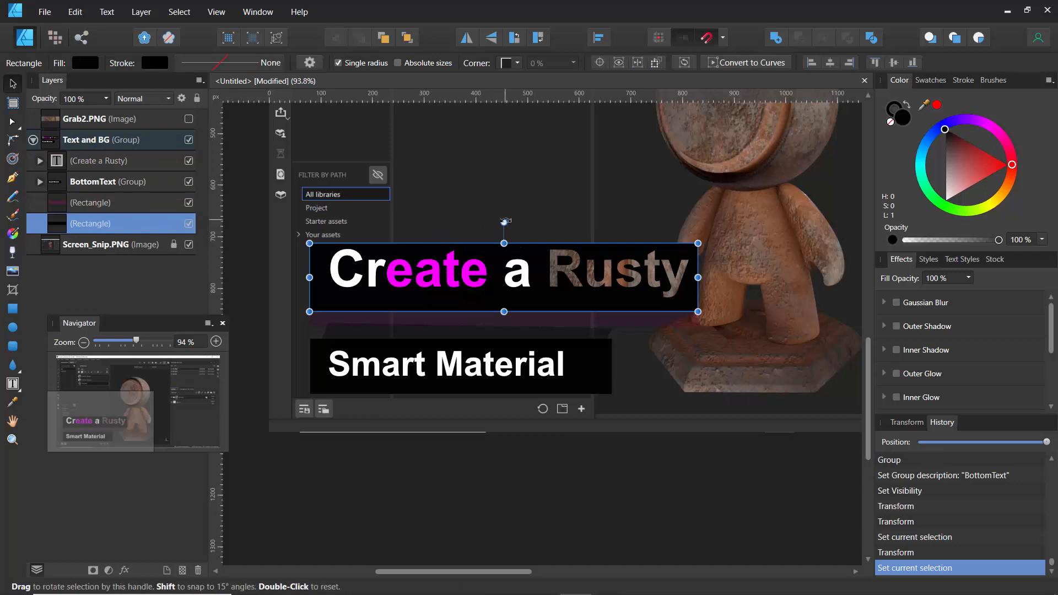
left_click_drag(504, 221, 508, 222)
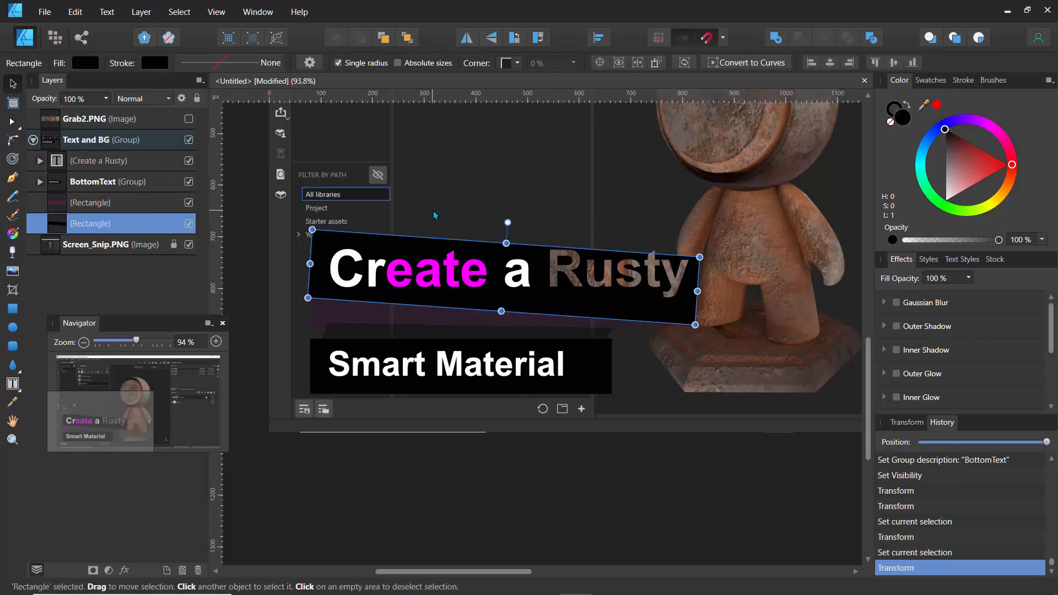
left_click(726, 63)
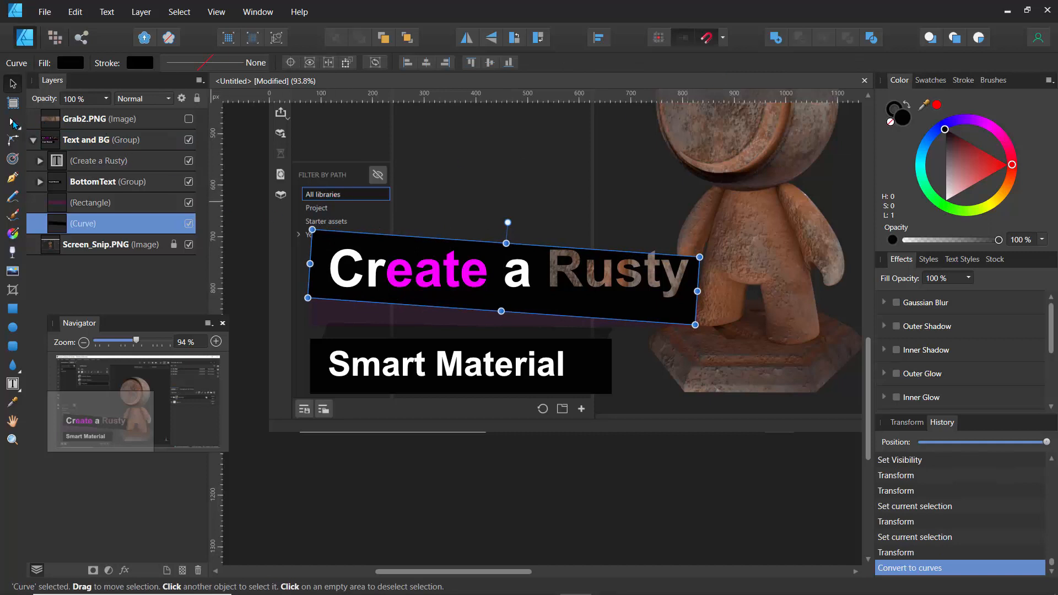
Step: Pull the black curve's upper-left and lower-right corner nodes inward, and add a middle node on its upper edge pulled slightly down
left_click(13, 122)
left_click_drag(312, 230, 339, 238)
left_click_drag(693, 325, 668, 316)
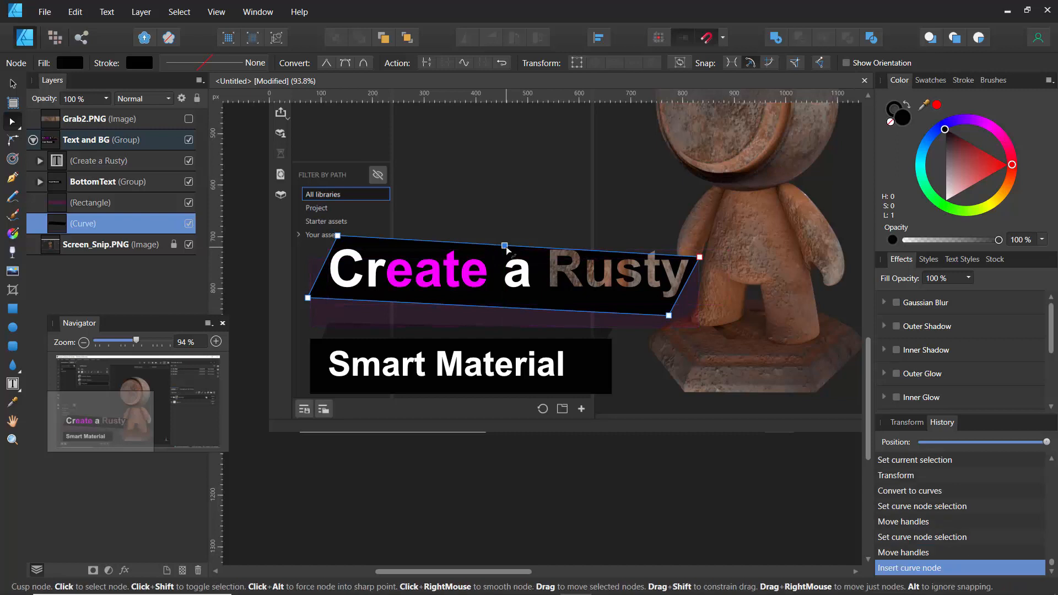
mouse_move(505, 246)
left_mouse_down()
mouse_move(506, 235)
mouse_move(506, 252)
left_mouse_up()
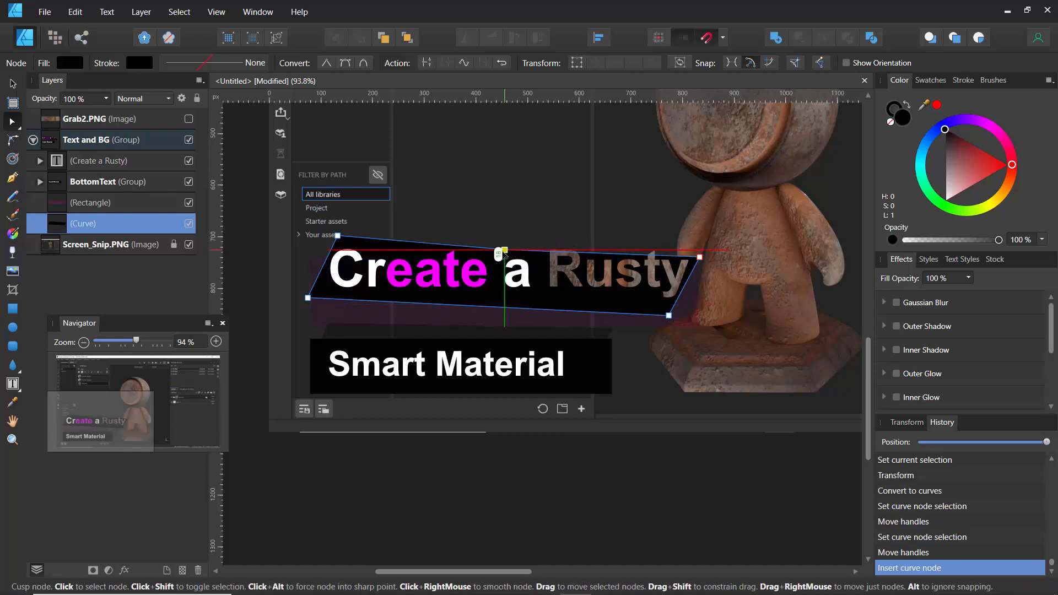
left_click(250, 277)
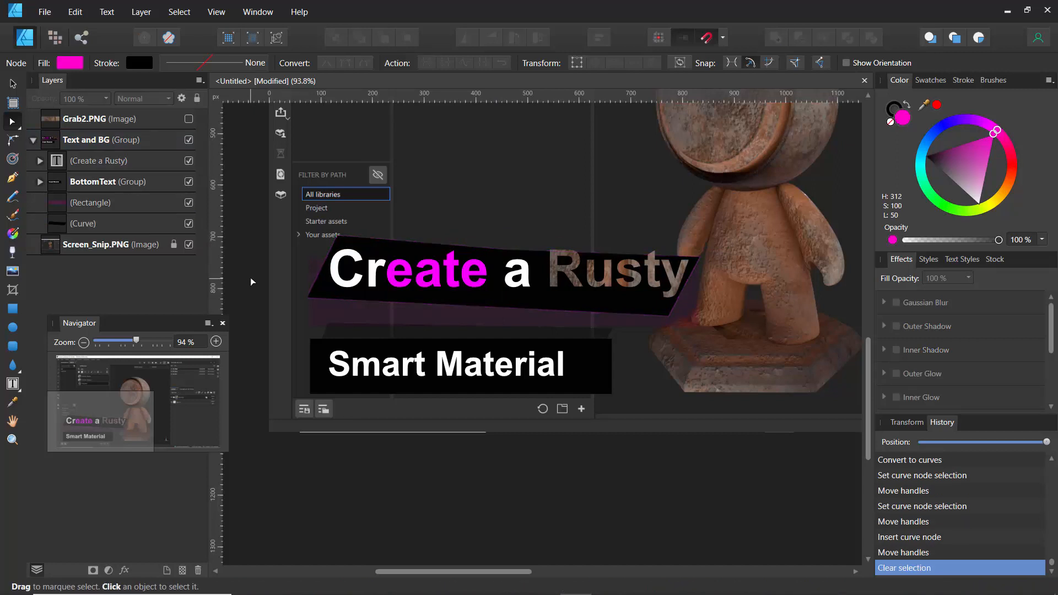
Step: Try to make the middle node on the black curve's upper edge smooth and raise it slightly
left_click(641, 256)
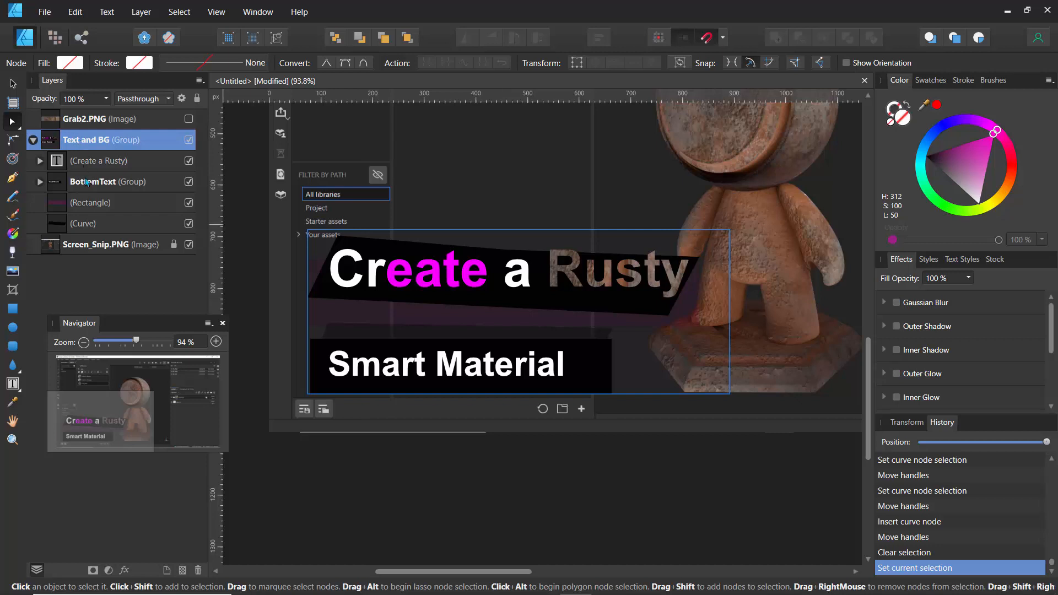
left_click(84, 223)
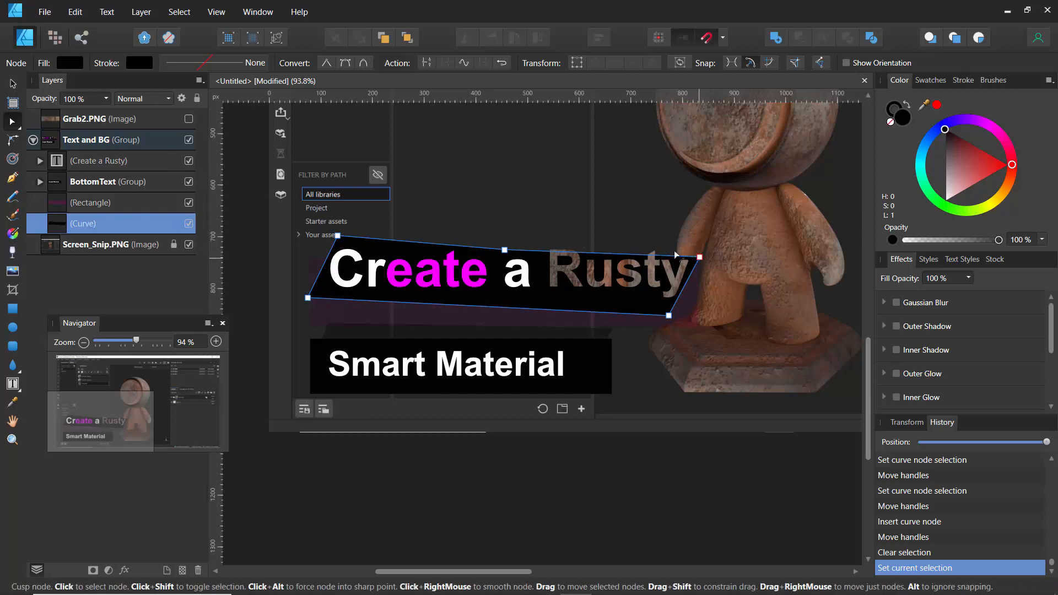
left_click(345, 64)
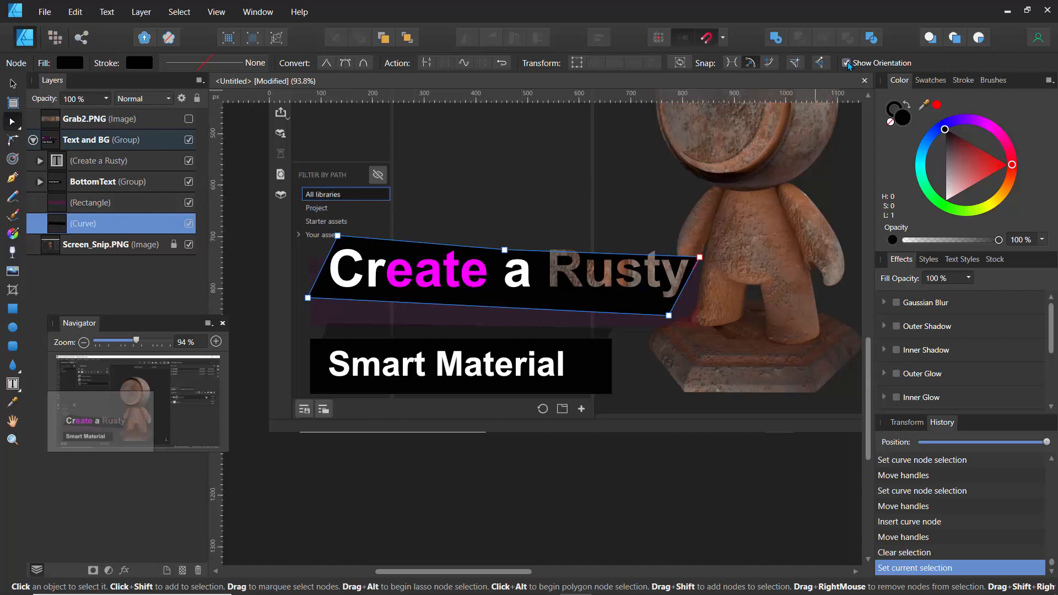
left_click(503, 250)
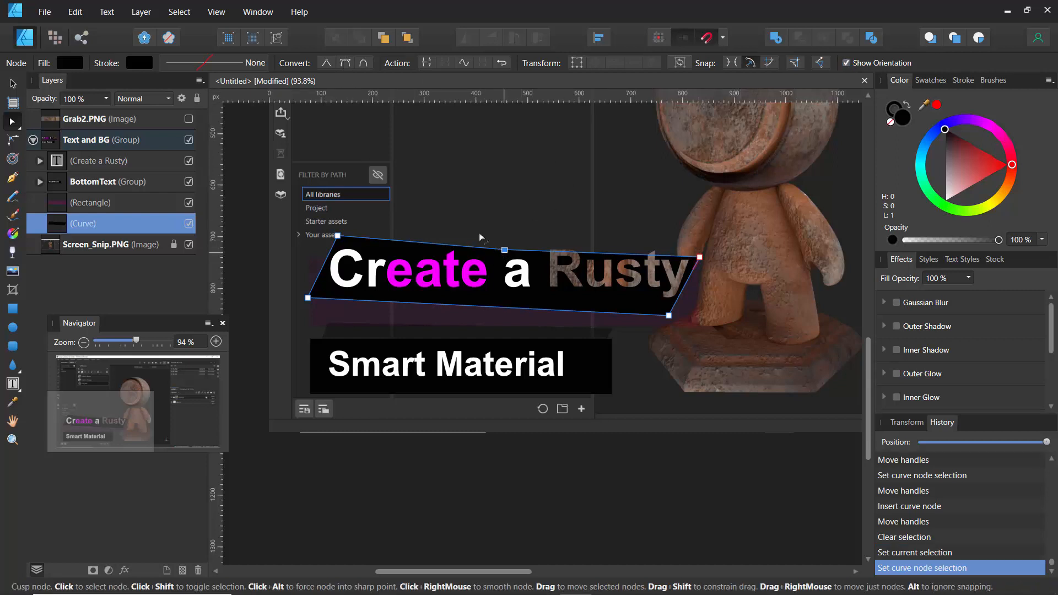
left_click(345, 62)
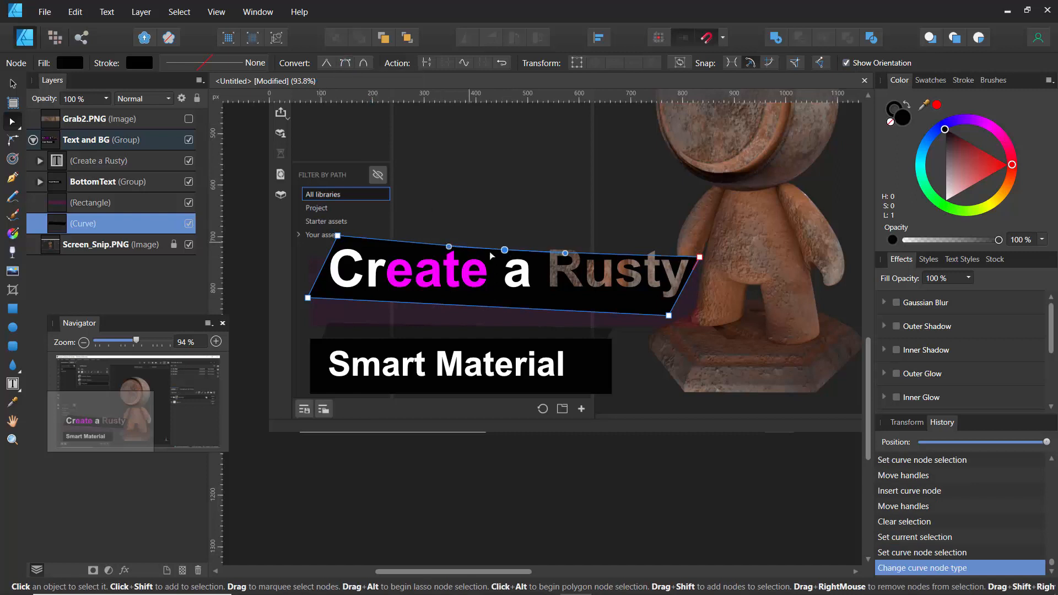
left_click(338, 236)
mouse_move(505, 251)
left_mouse_down()
mouse_move(495, 229)
mouse_move(504, 244)
left_mouse_up()
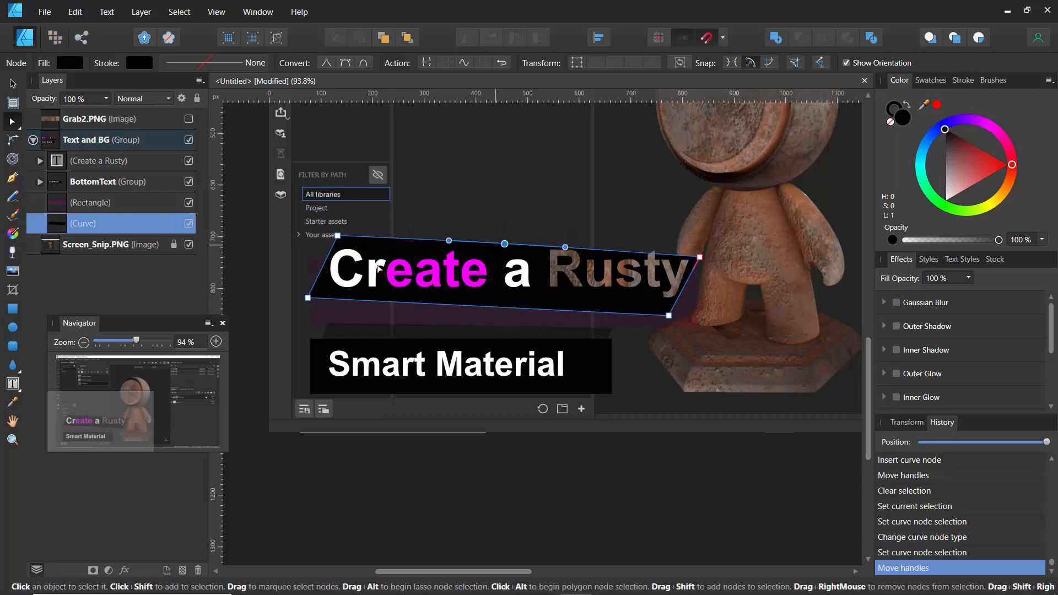
Step: Undo the smoothing and repositioning of the black curve's middle node
key("ctrl+z")
key("ctrl+z")
key("ctrl+z")
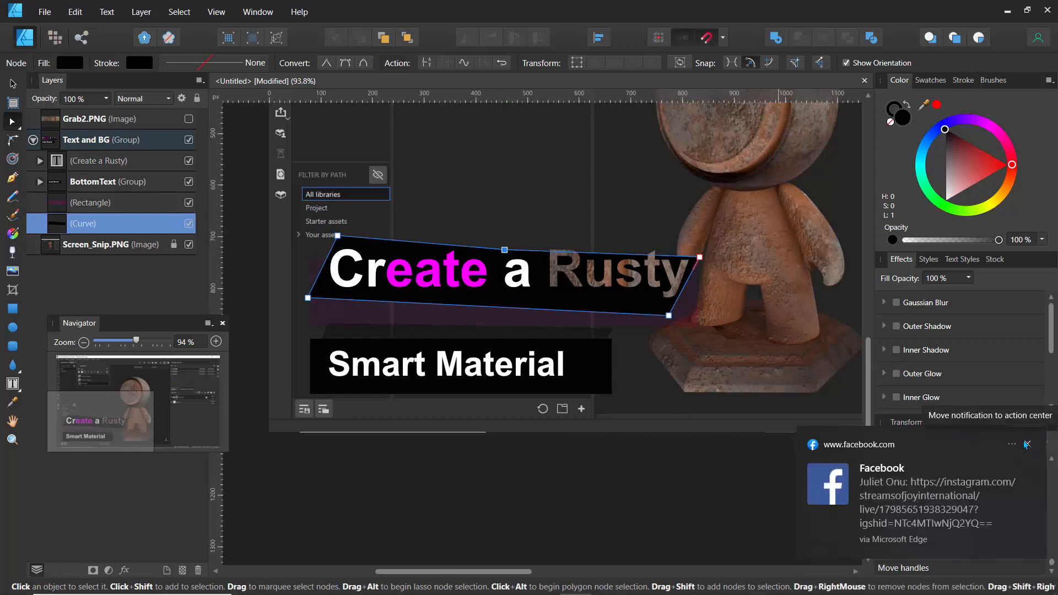
Step: Undo the black curve's added upper-edge node and the inward move of its lower-right corner
left_click(1025, 445)
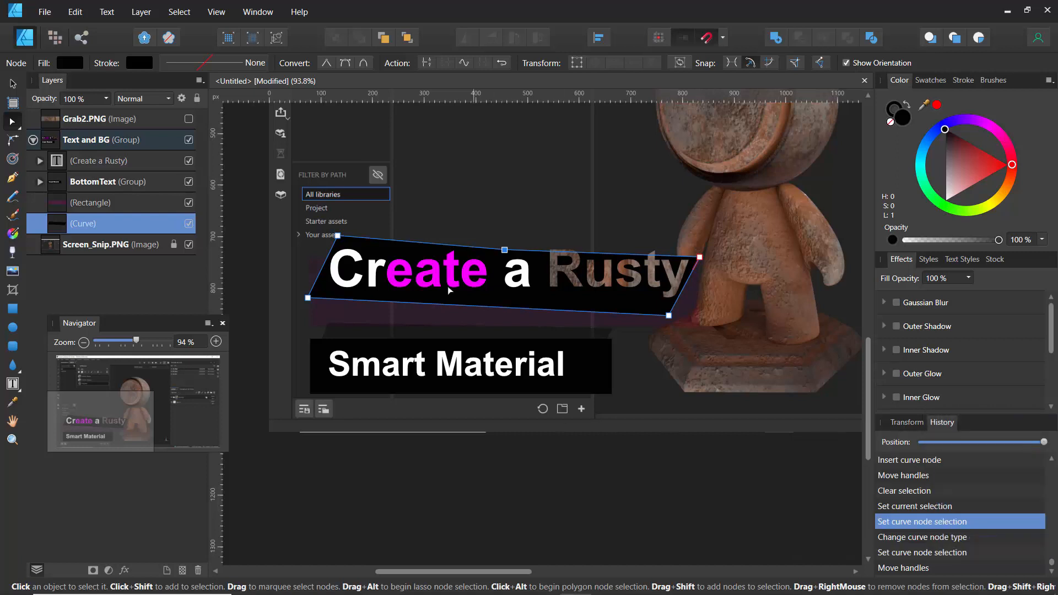
left_click(432, 224)
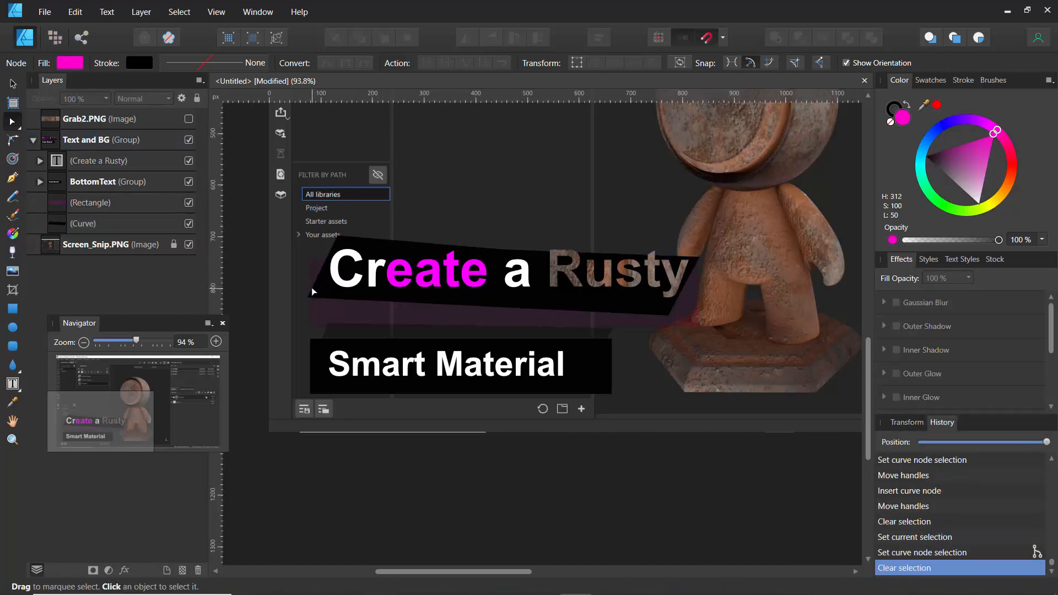
key("ctrl+z")
key("ctrl+z")
key("ctrl+z")
key("ctrl+z")
key("ctrl+z")
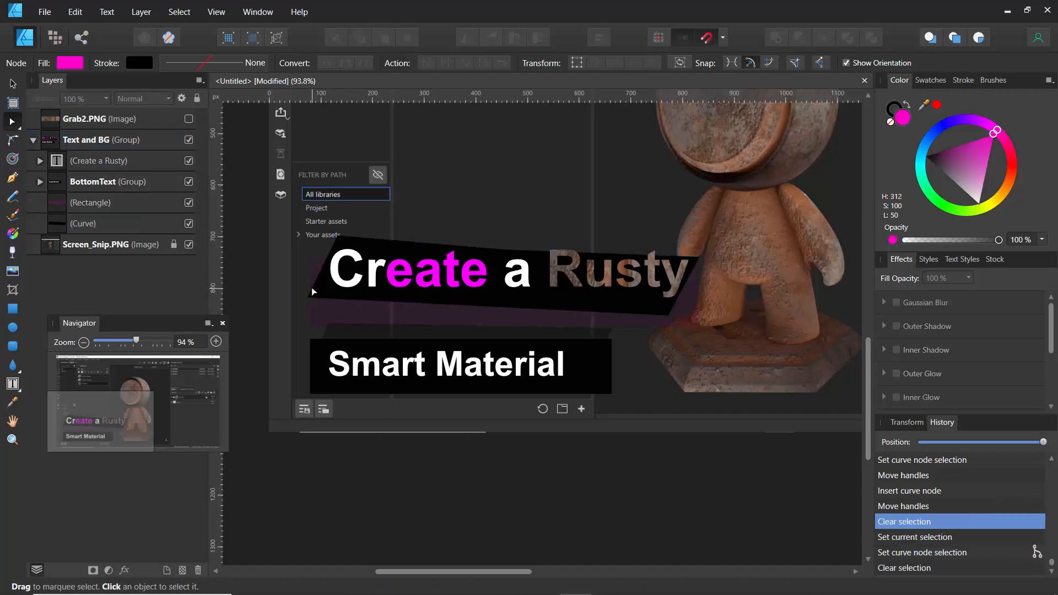
key("ctrl+z")
key("ctrl+z")
key("ctrl+z")
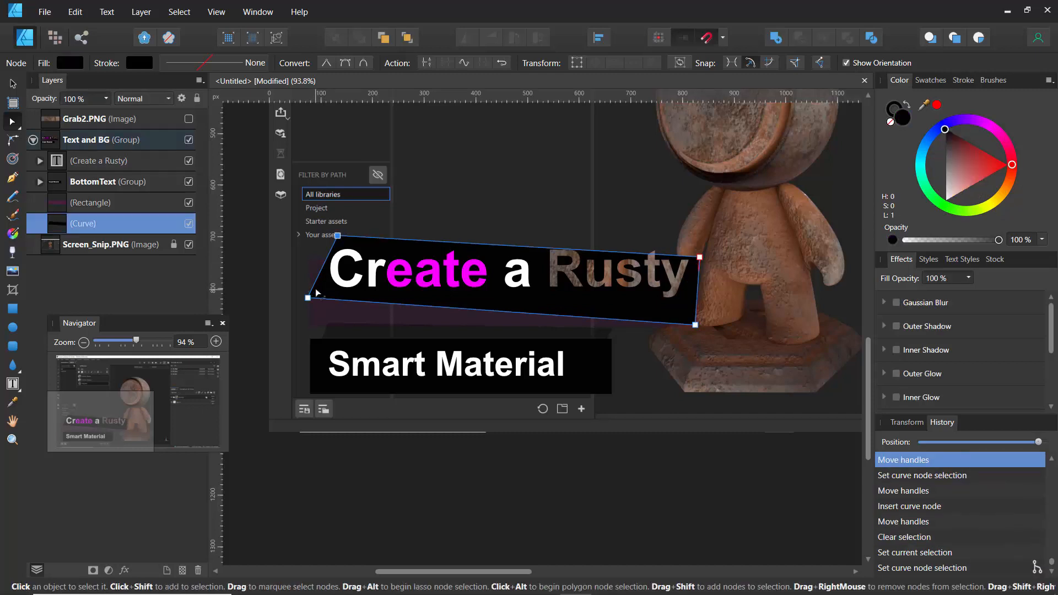
Step: Pull the black curve's lower-right corner node slightly inward and up to slant its right end, and deselect the curve
left_click_drag(694, 324, 678, 313)
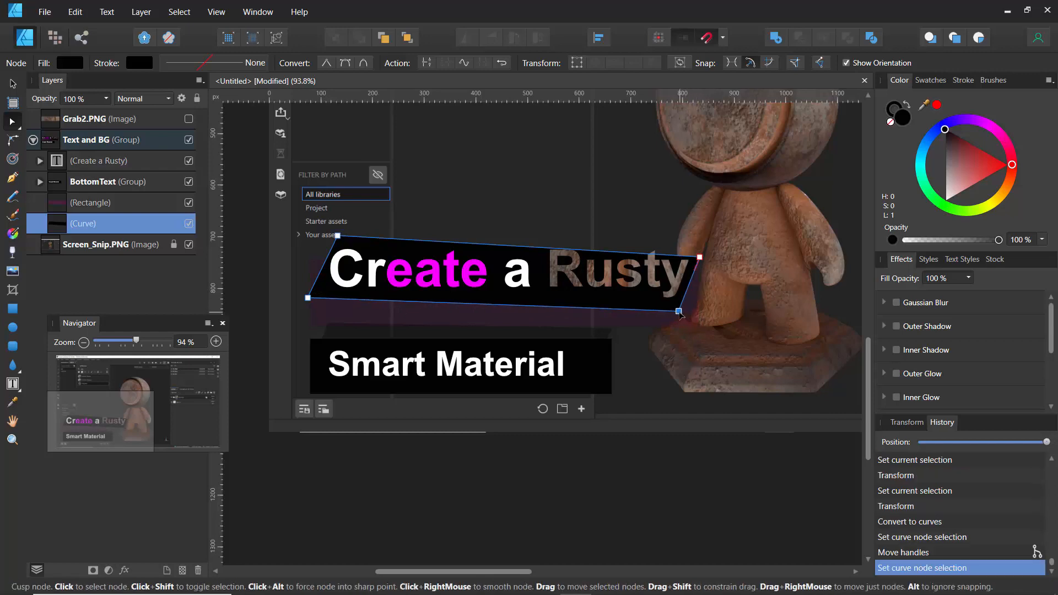
left_click(256, 338)
scroll(324, 361, "down", 5)
scroll(325, 361, "up", 5)
scroll(325, 365, "down", 1)
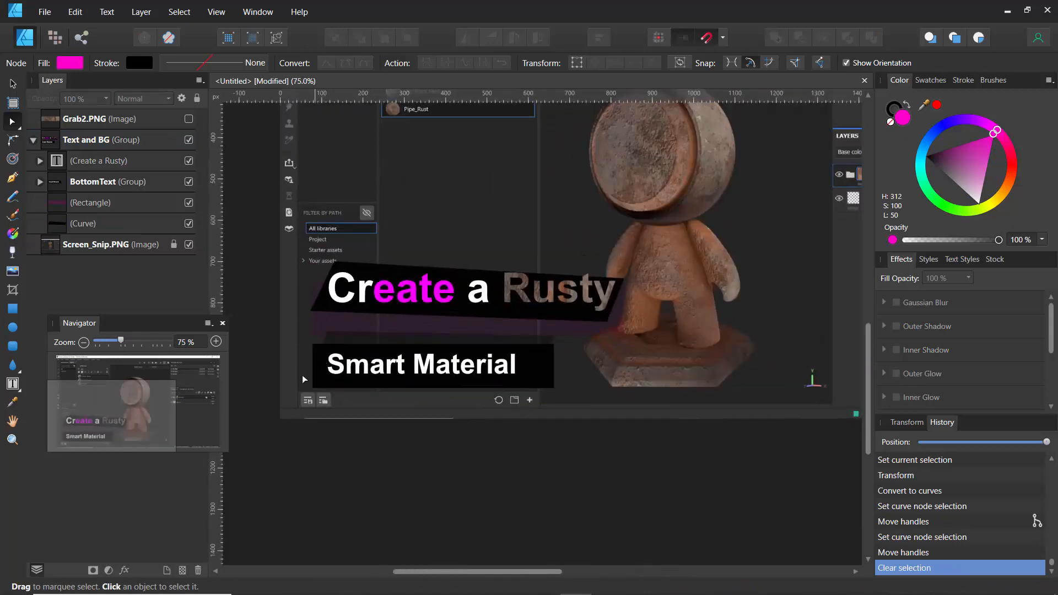
Step: Try to recolor the letters "art" in "Smart Material" with the magenta sampled from "Create"
double_click(395, 370)
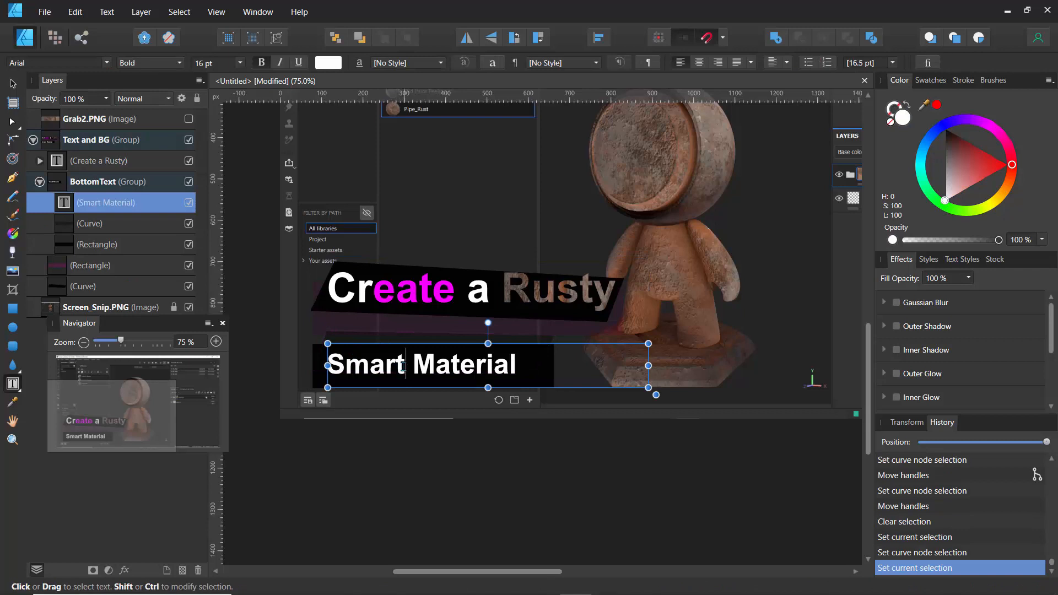
left_click_drag(393, 366, 373, 365)
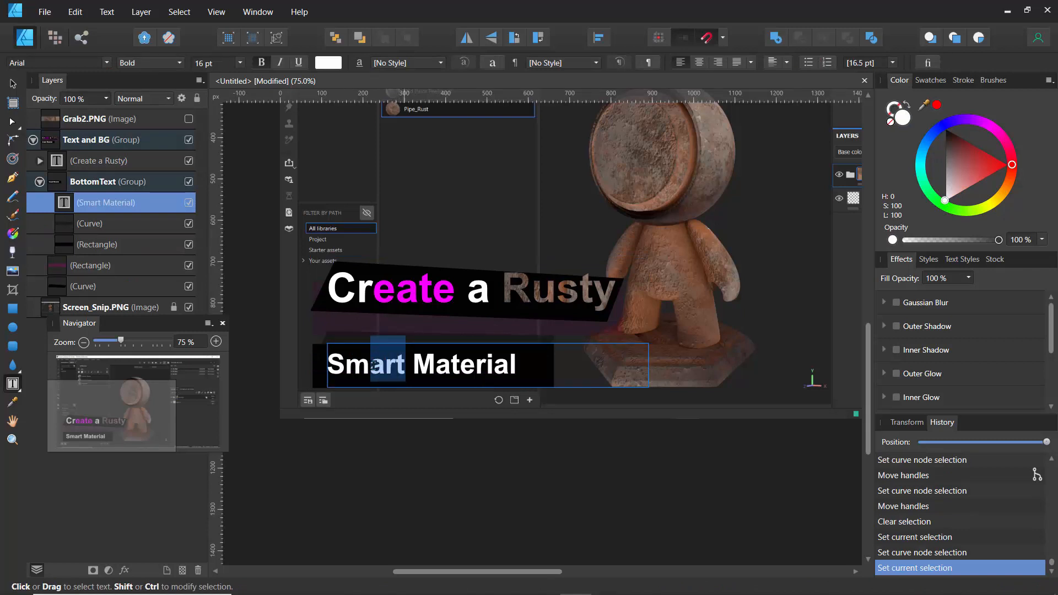
left_click(12, 401)
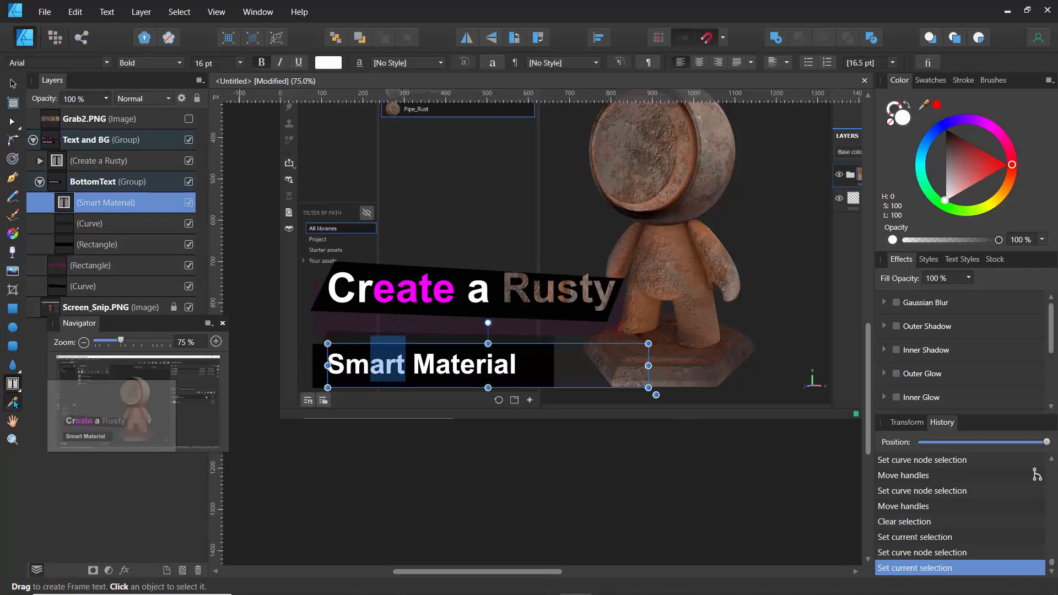
left_click(390, 287)
key("ctrl+z")
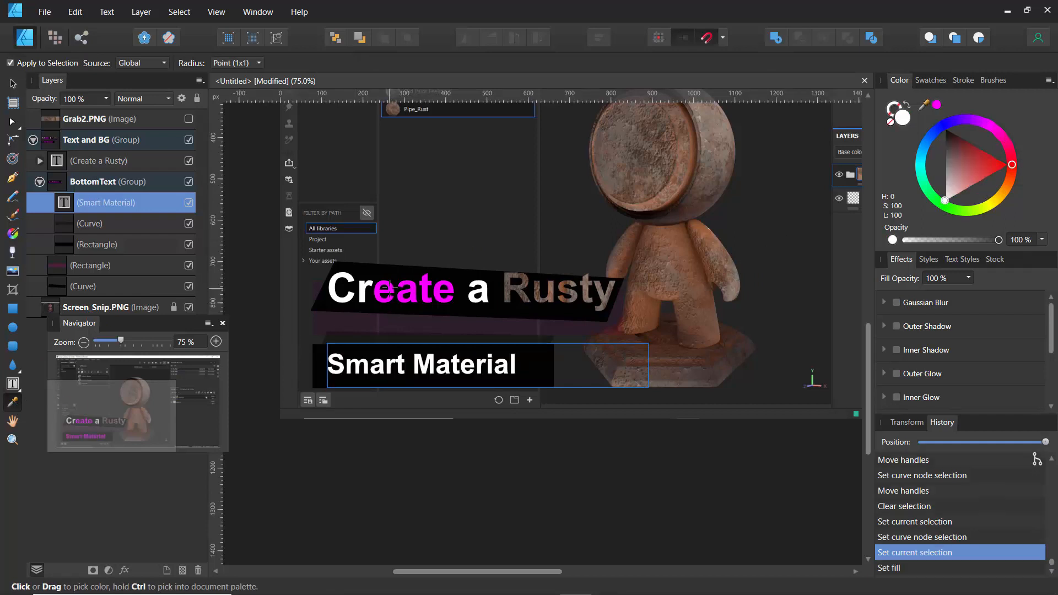
left_click(372, 369)
key("ctrl+z")
Step: Color only the letters "art" in "Smart Material" magenta (H 297, S 100, L 50) and clear the selection
left_click(13, 83)
double_click(375, 367)
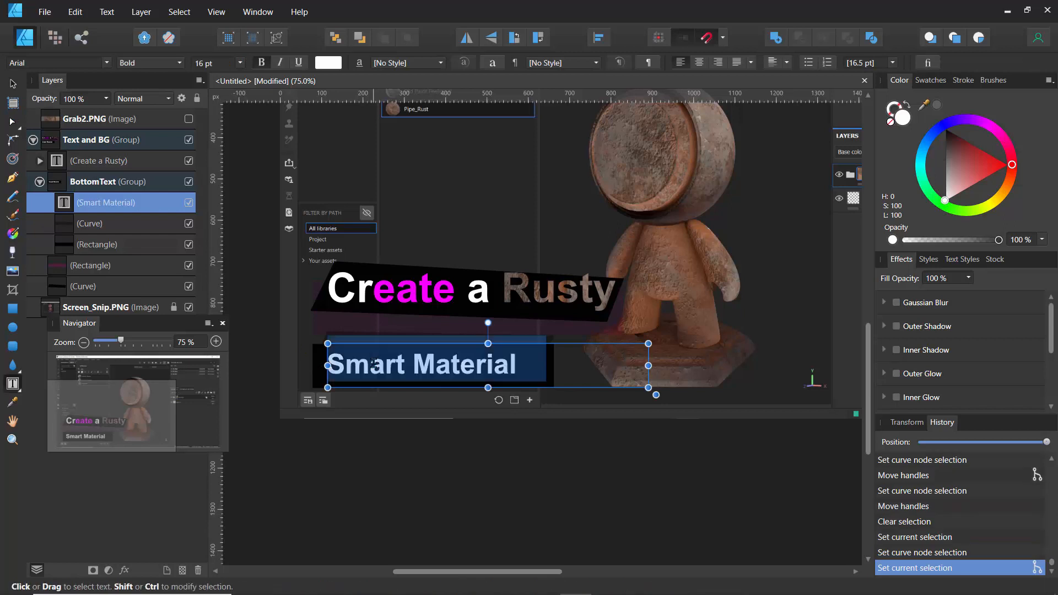
double_click(405, 364)
double_click(389, 364)
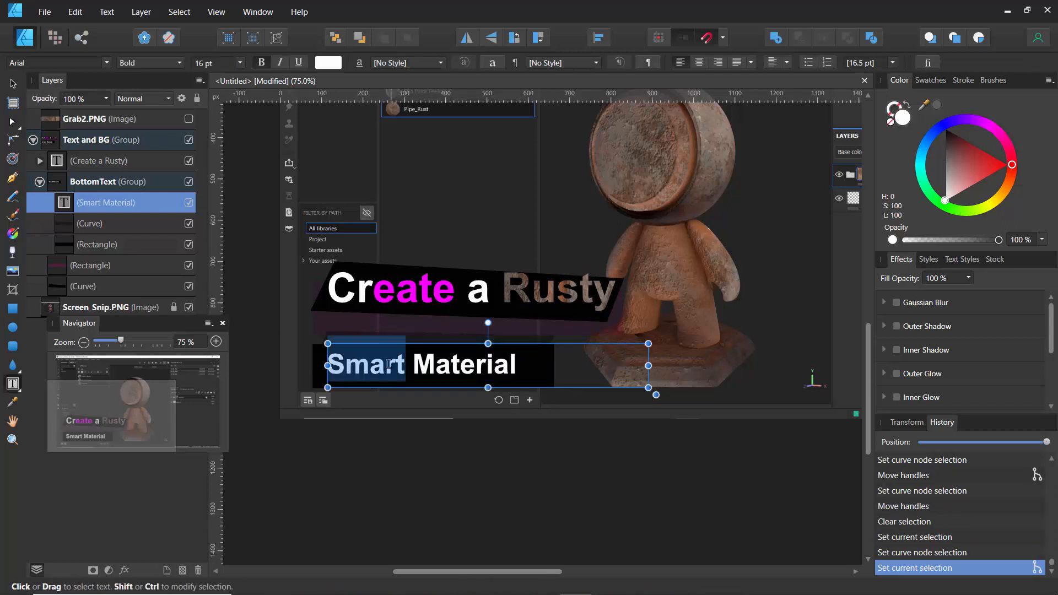
double_click(65, 205)
left_click_drag(395, 333, 331, 329)
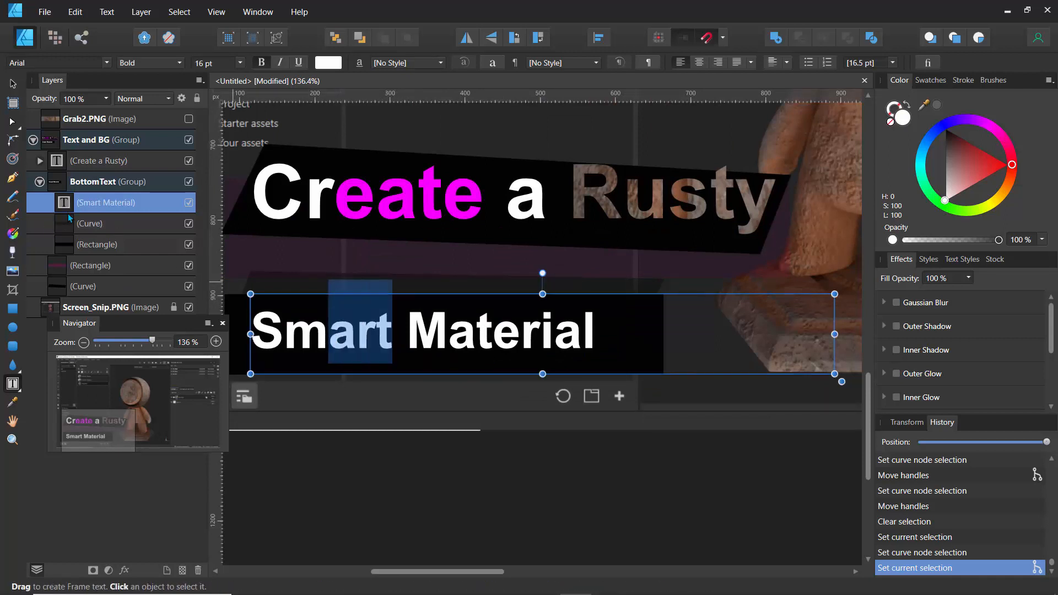
left_click(987, 127)
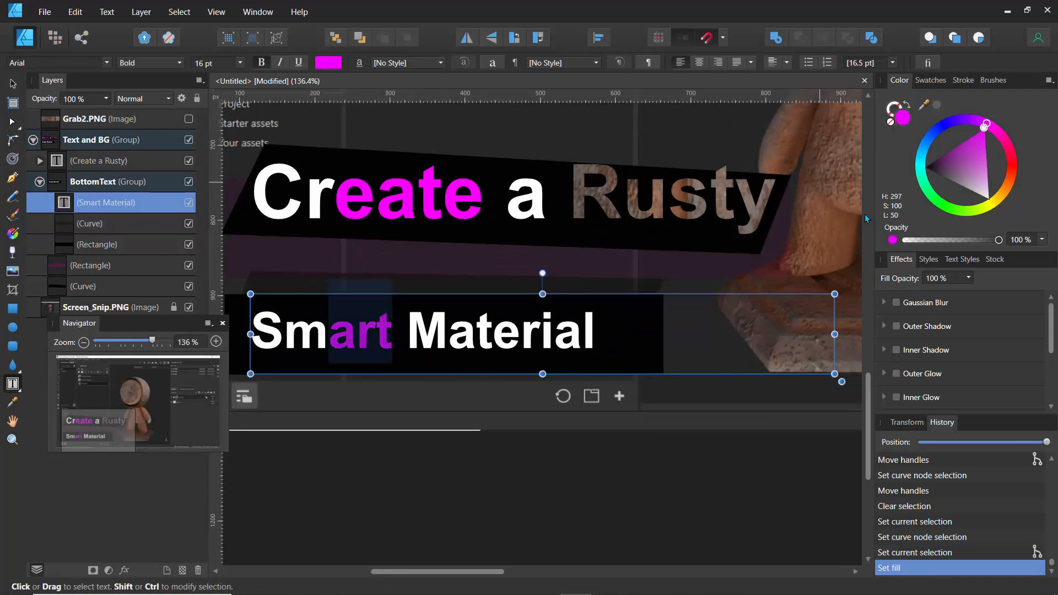
left_click(444, 455)
scroll(471, 457, "down", 5)
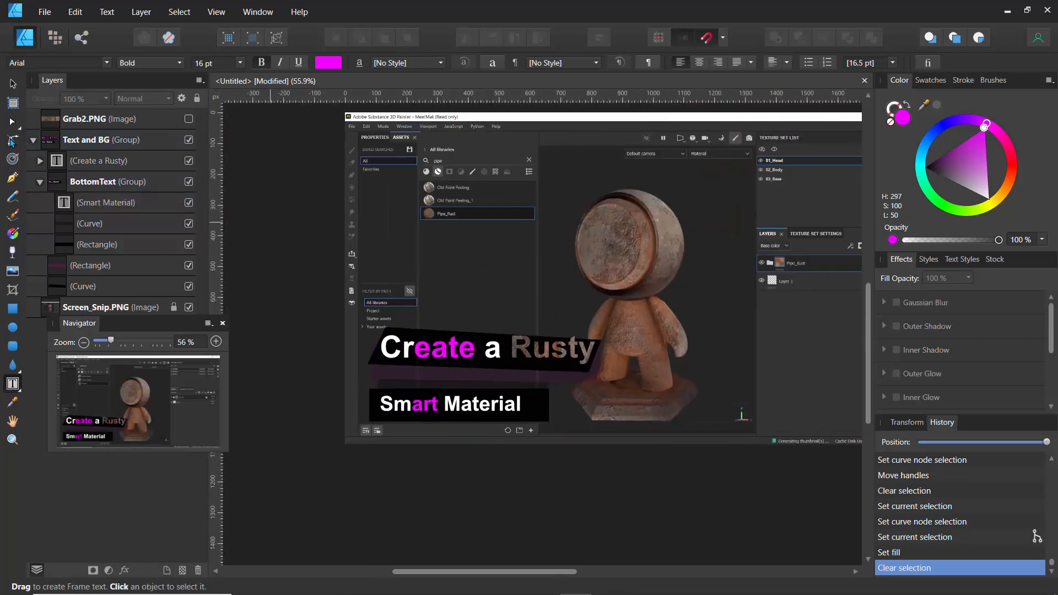
Step: Collapse the Text and BG group and select the Grab2.PNG image layer
left_click(33, 140)
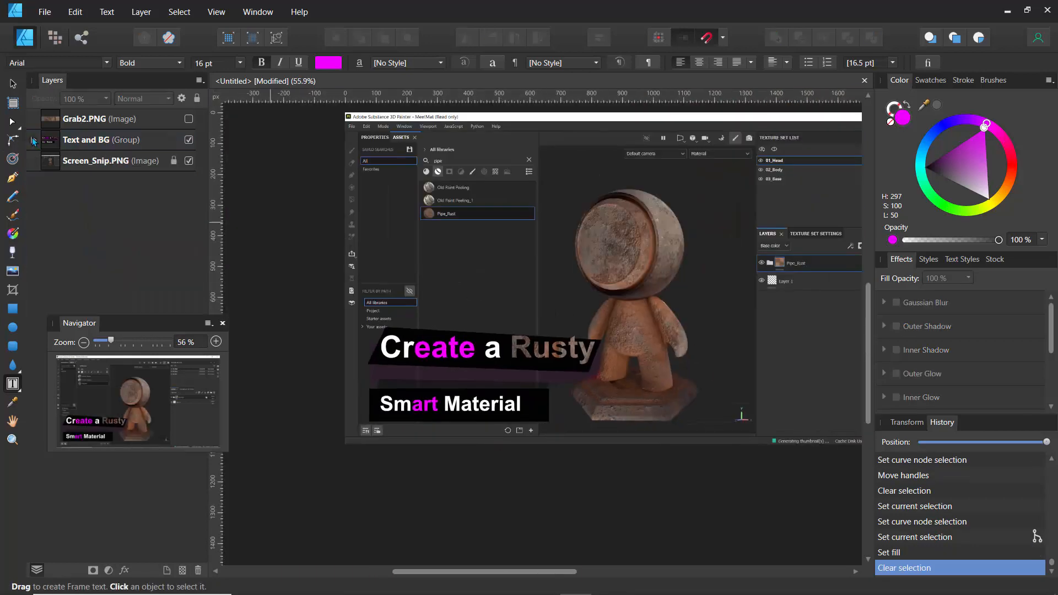
left_click(97, 120)
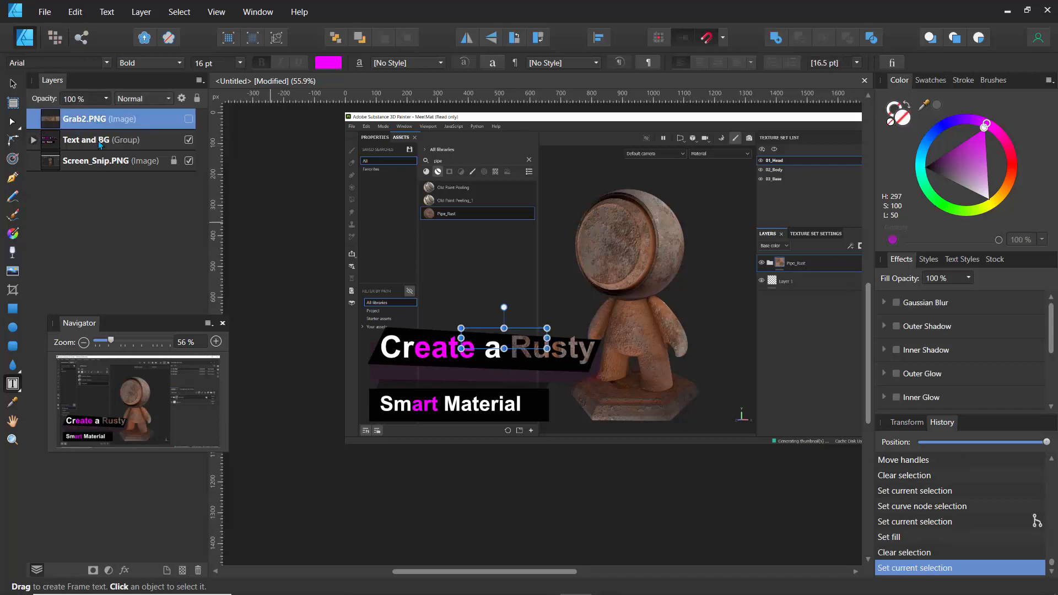
Step: Group the Grab2.PNG, Text and BG, and Screen_Snip.PNG layers and name the group "Set 1"
left_click(97, 141, "ctrl")
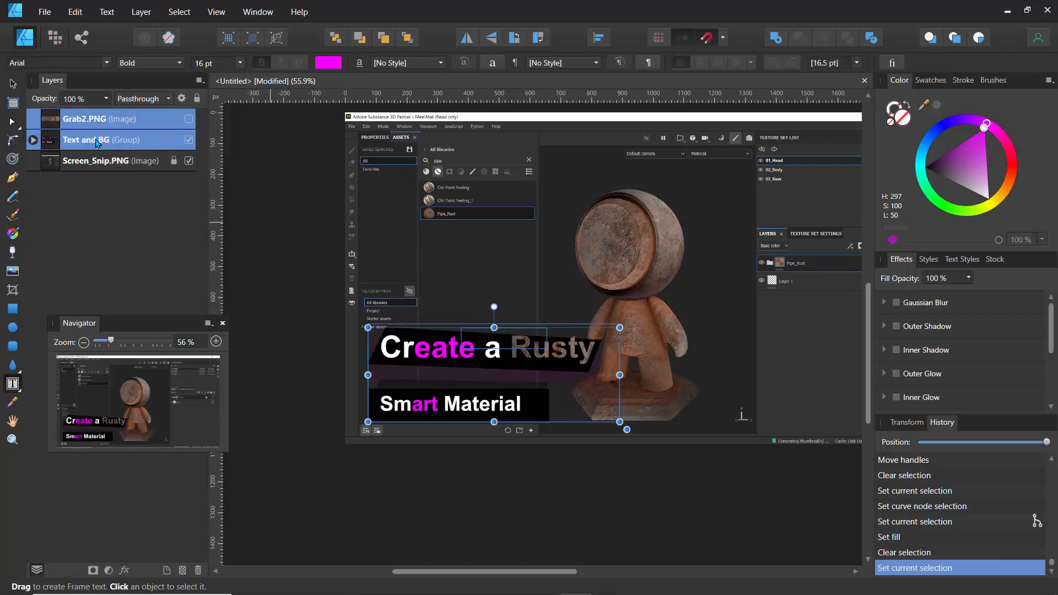
left_click(95, 161, "ctrl")
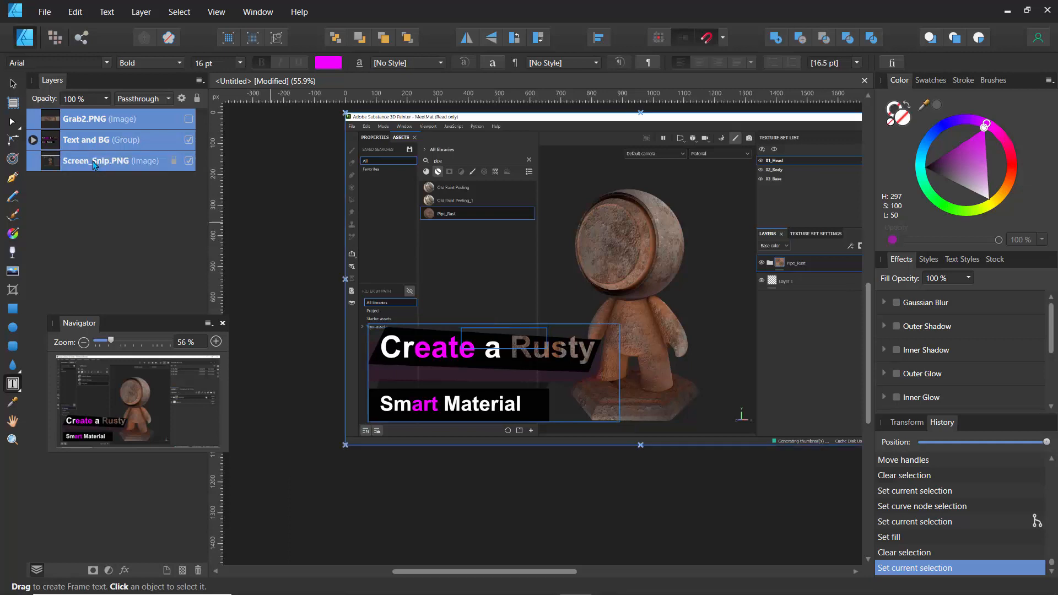
key("ctrl+g")
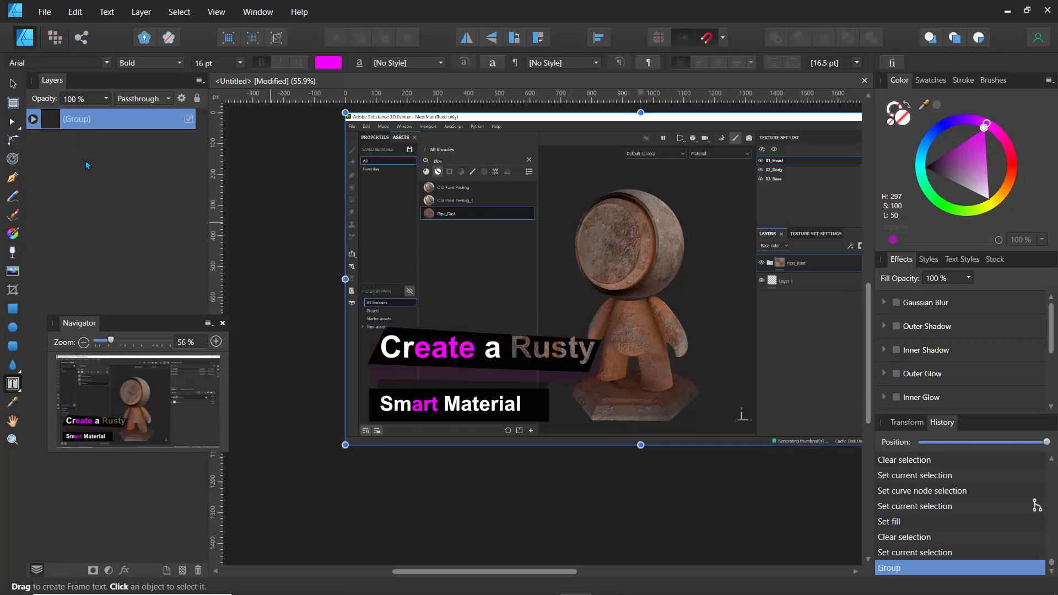
double_click(74, 119)
type("Set 1")
key("Return")
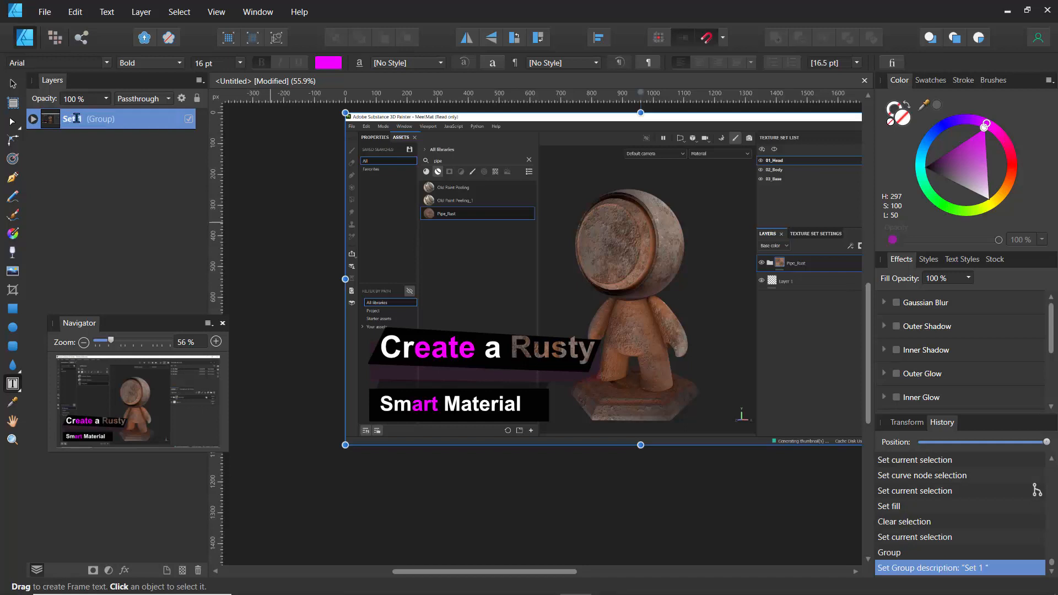
left_click(298, 223)
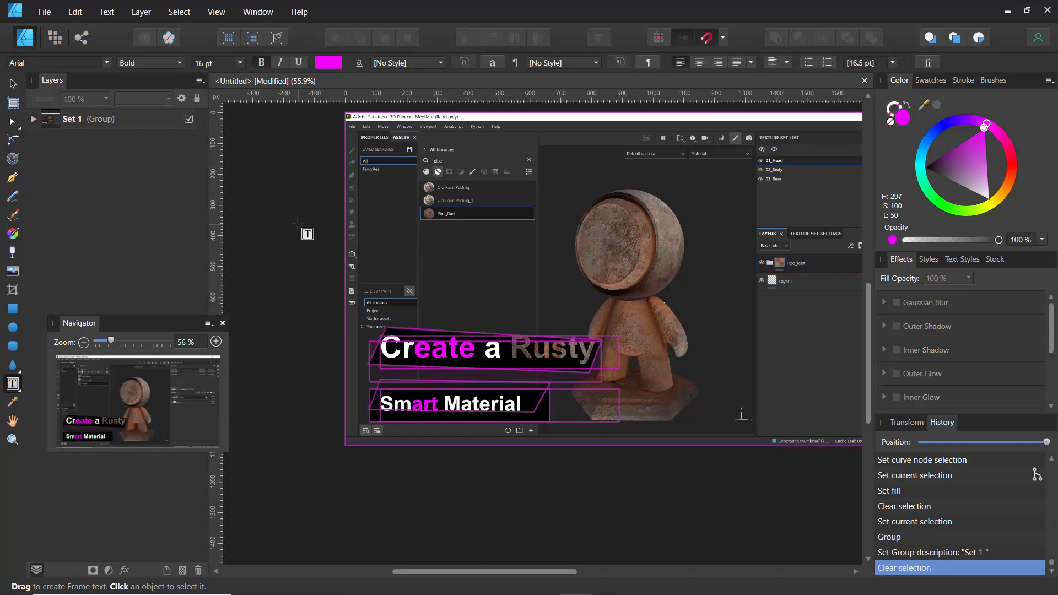
Step: Examine the contents of Set 1 down to the BottomText group, toggling the visibility of Text and BG and of BottomText
scroll(512, 212, "down", 2)
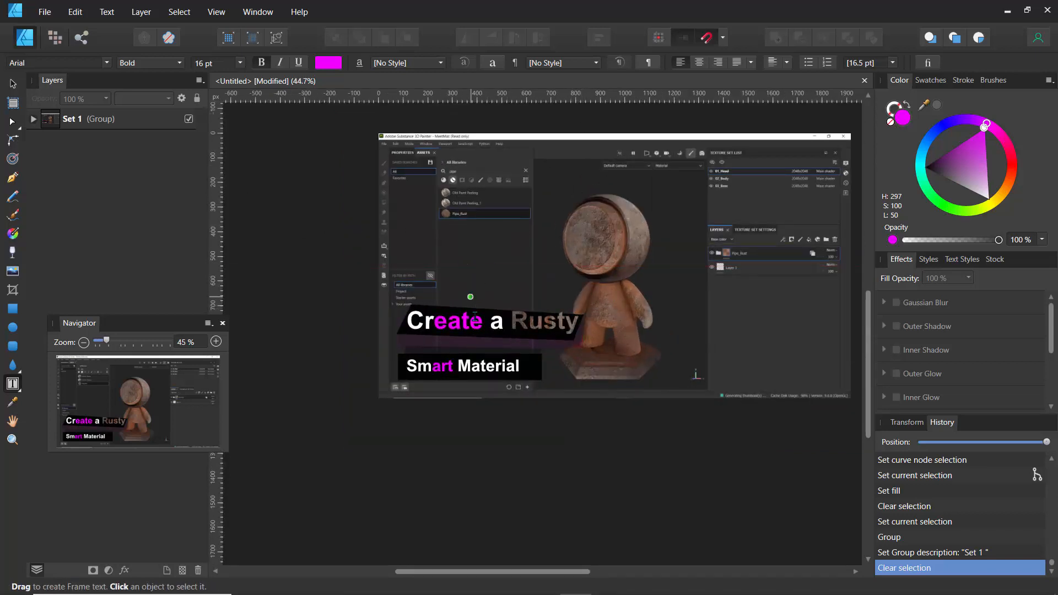
left_click(33, 119)
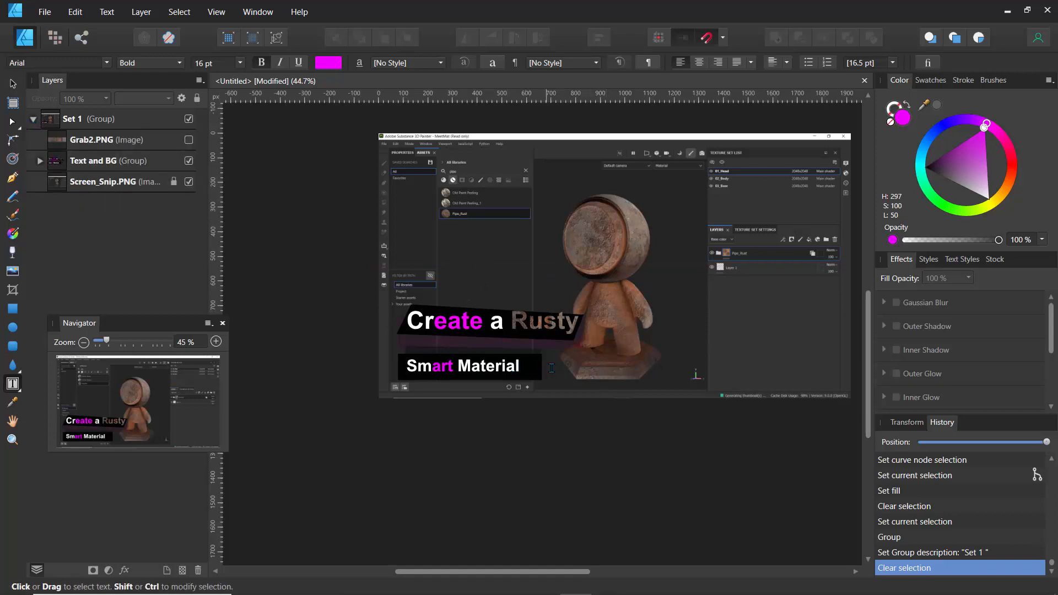
scroll(504, 377, "up", 4)
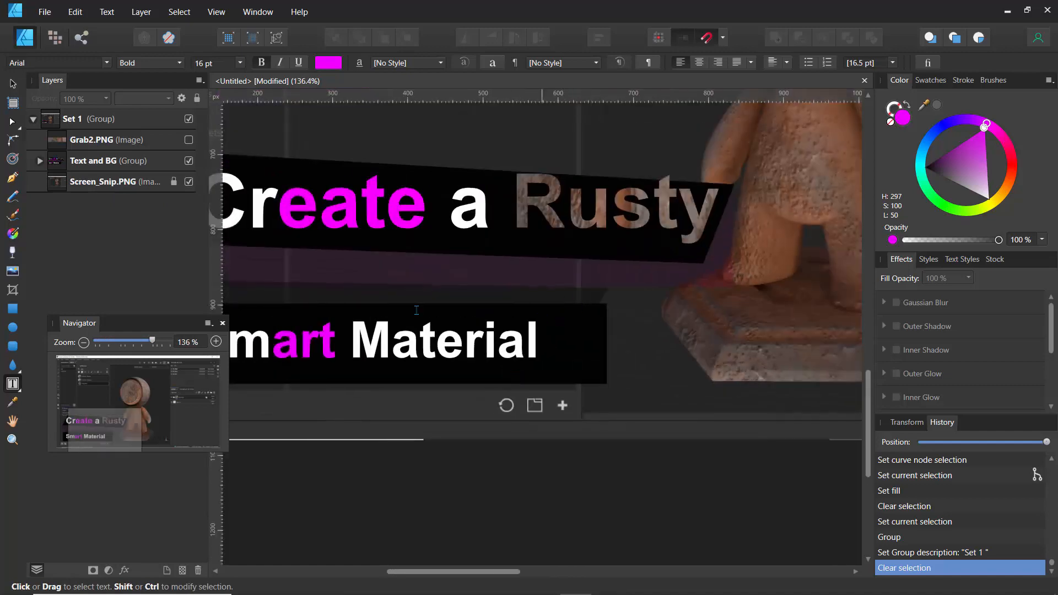
left_click(171, 163)
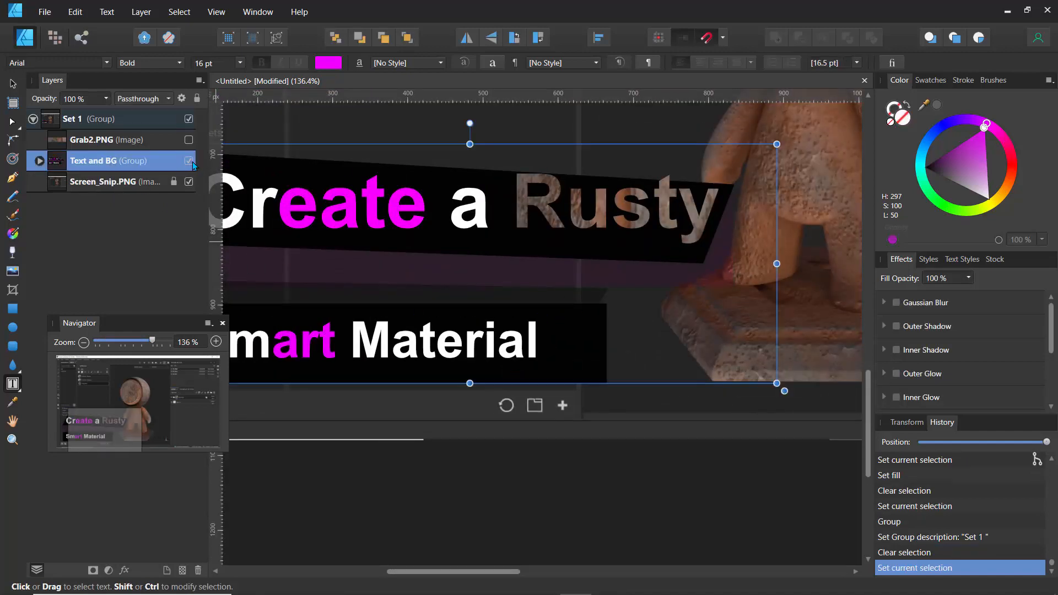
left_click(189, 161)
left_click(189, 161)
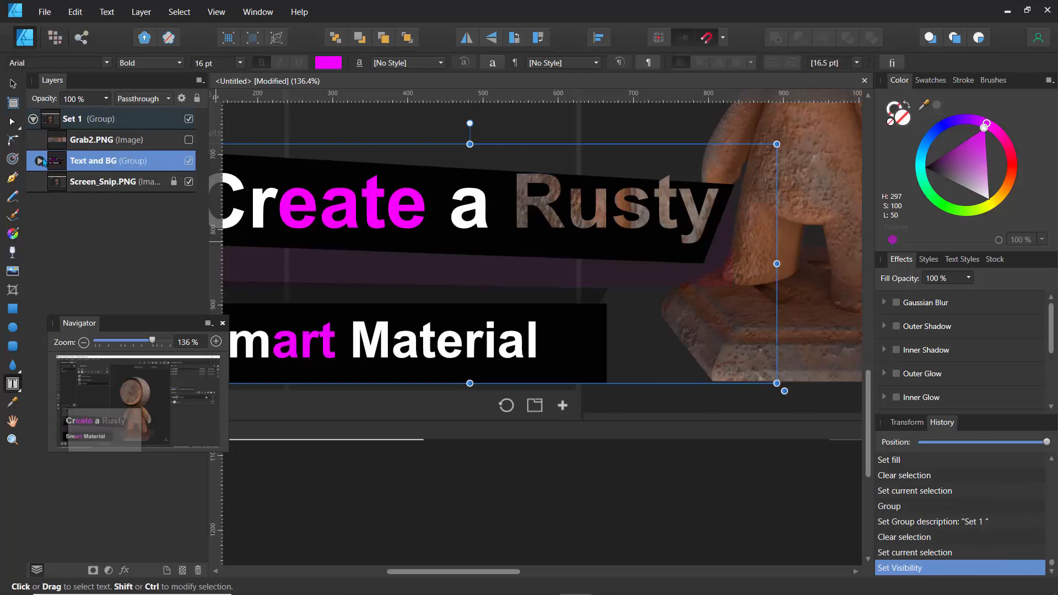
left_click(39, 160)
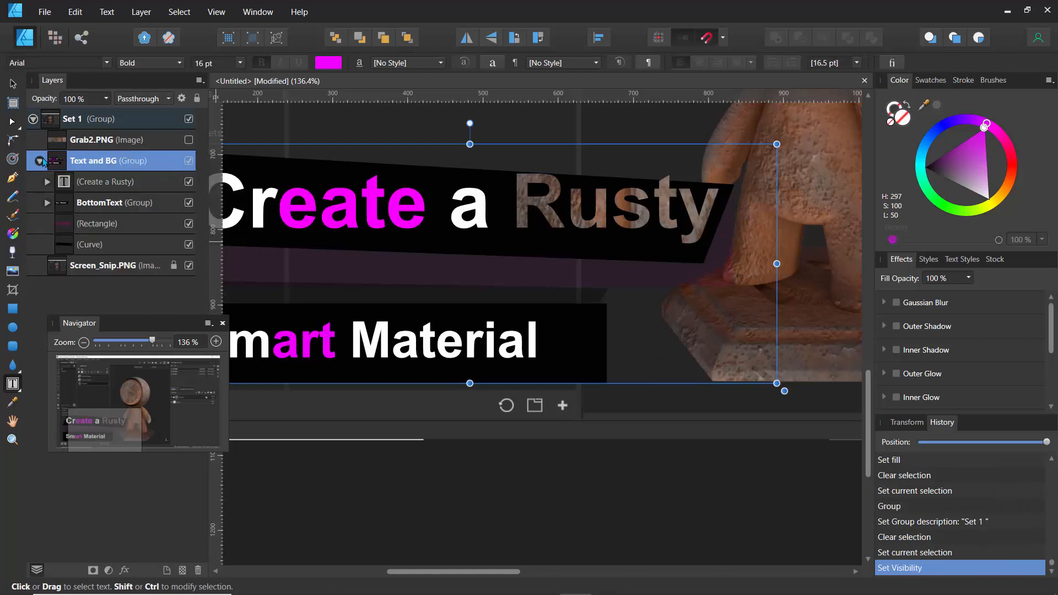
left_click(103, 204)
left_click(189, 203)
left_click(189, 203)
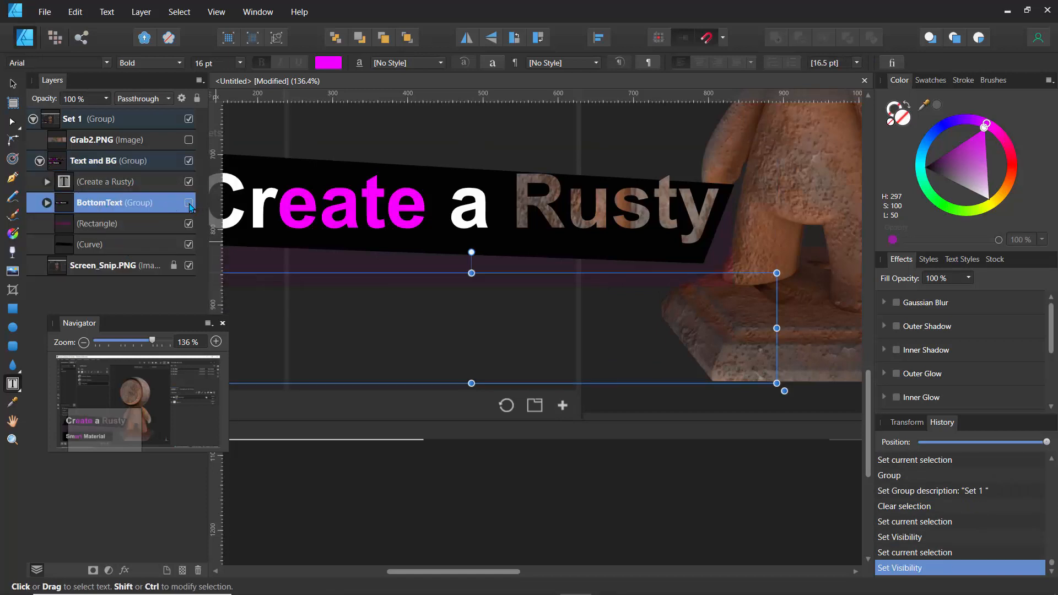
left_click(46, 204)
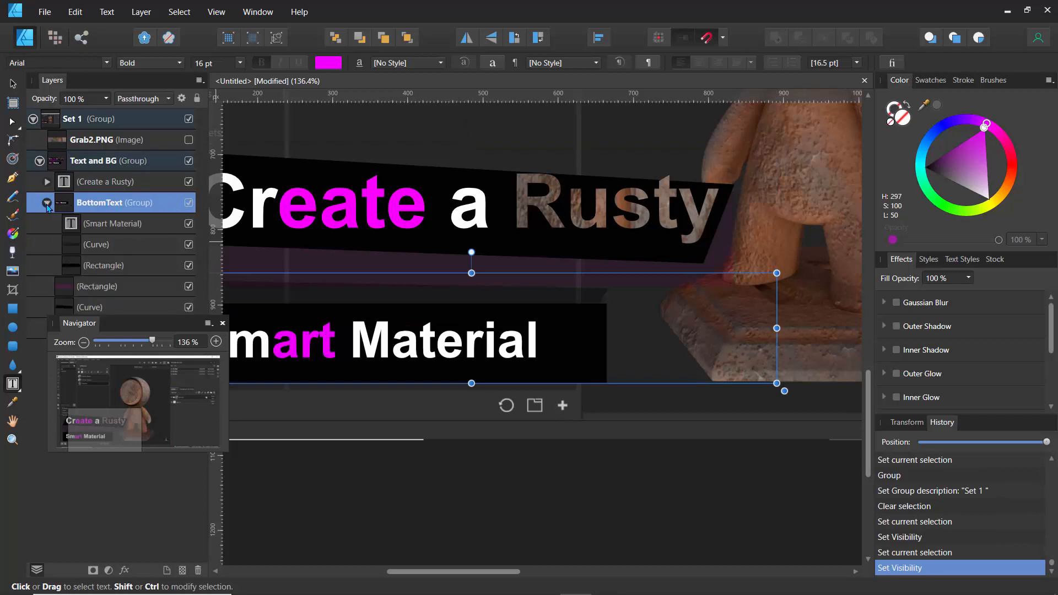
Step: Apply a linear transparency to the rectangle behind the Smart Material text, running horizontally from its right end to its left
left_click(76, 264)
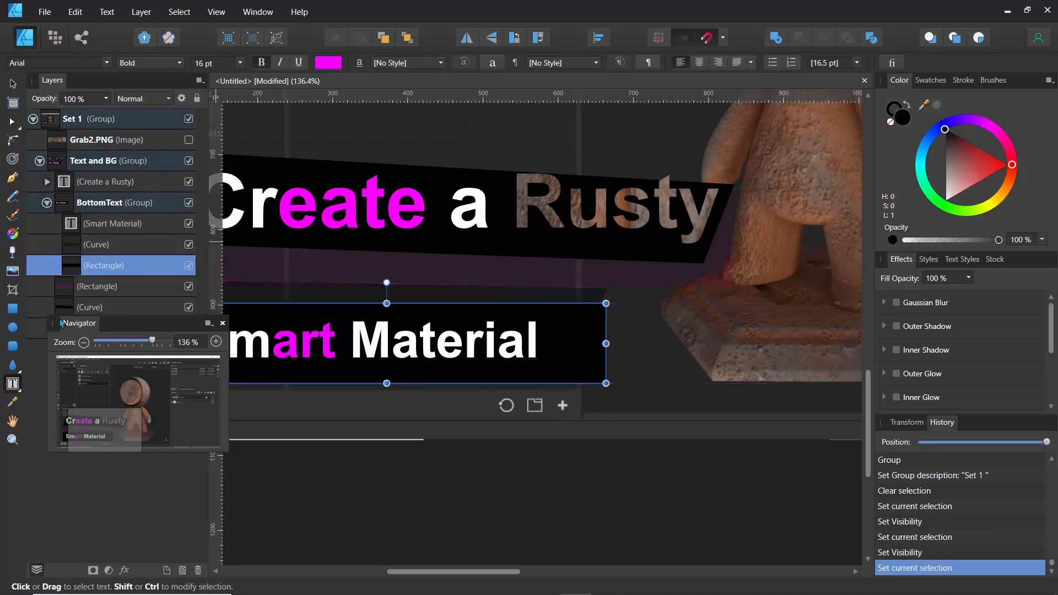
left_click(11, 253)
scroll(509, 300, "down", 1)
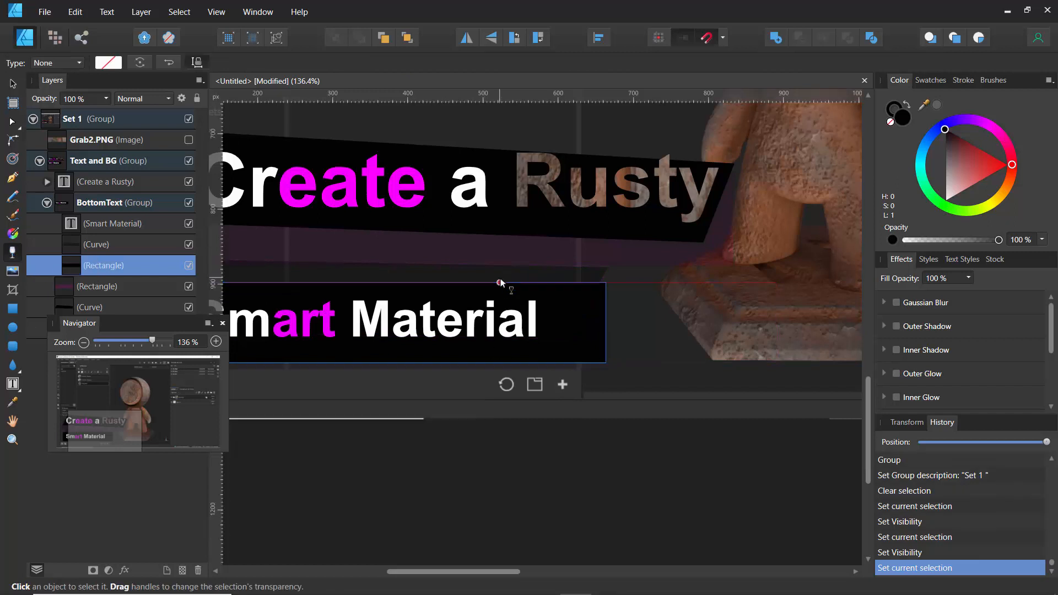
scroll(500, 282, "down", 2)
left_click_drag(586, 316, 270, 316)
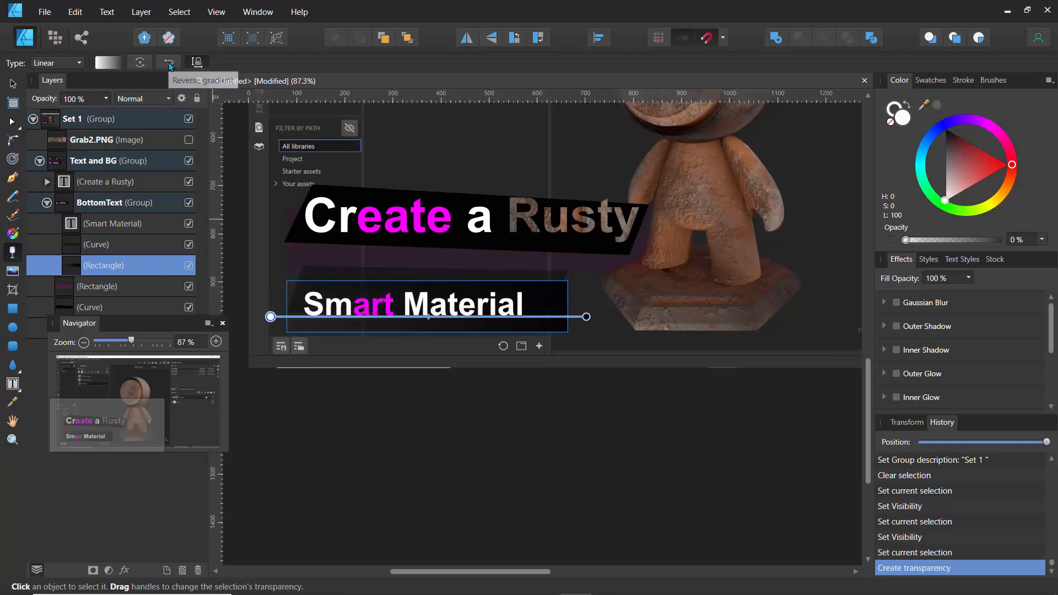
Step: Rotate the rectangle's transparency gradient and realign its handles so it fades from left to right
left_click(140, 64)
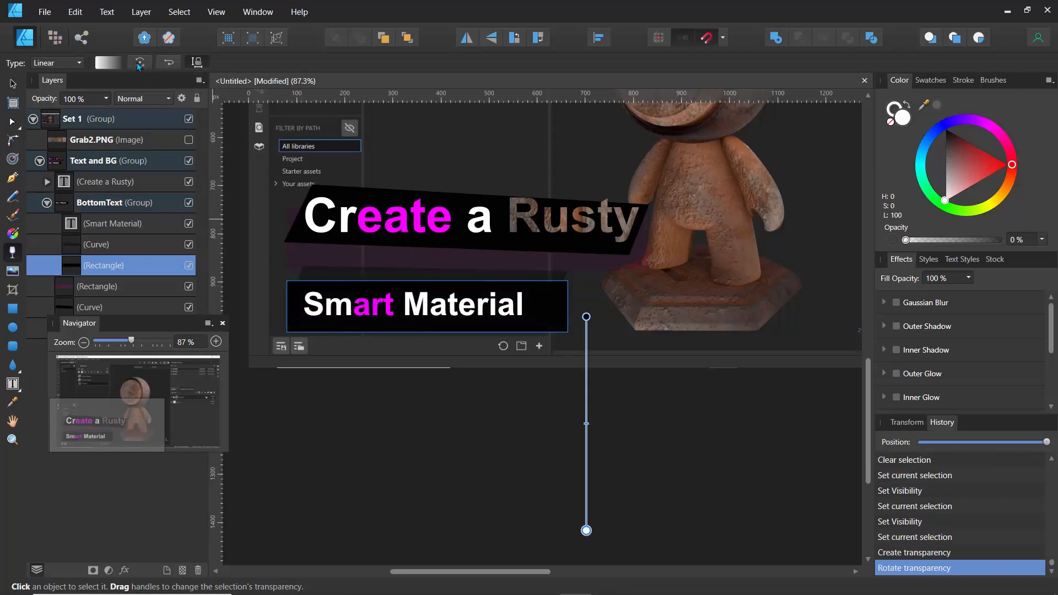
left_click_drag(586, 316, 292, 316)
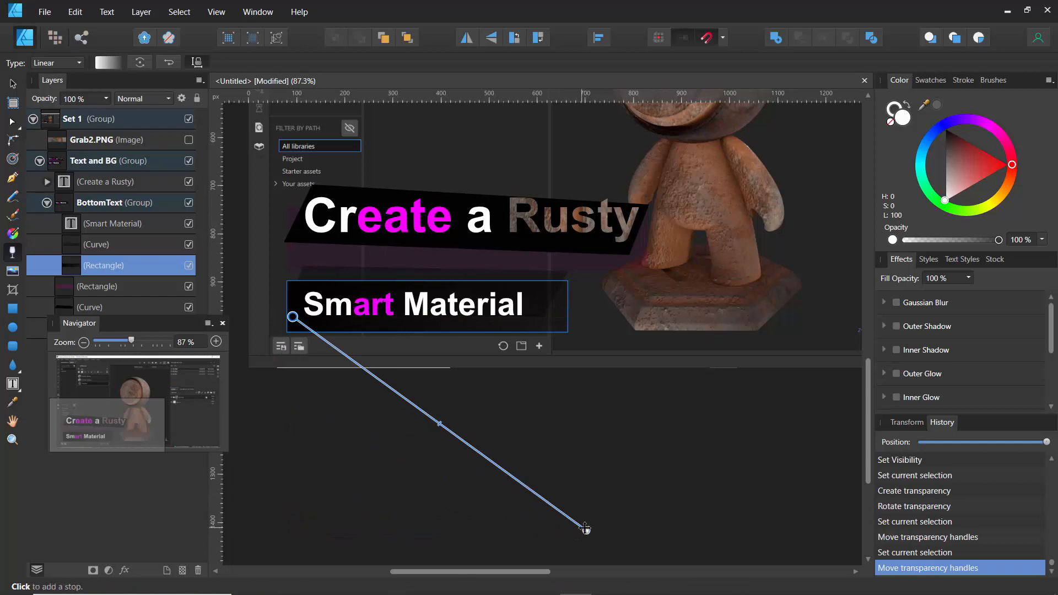
left_click_drag(585, 530, 578, 316)
Step: Extend the transparency's faded end beyond the statue's base and move the midpoint near the black rectangle's right end
scroll(554, 300, "up", 4)
scroll(523, 292, "down", 3)
left_click_drag(423, 322, 826, 317)
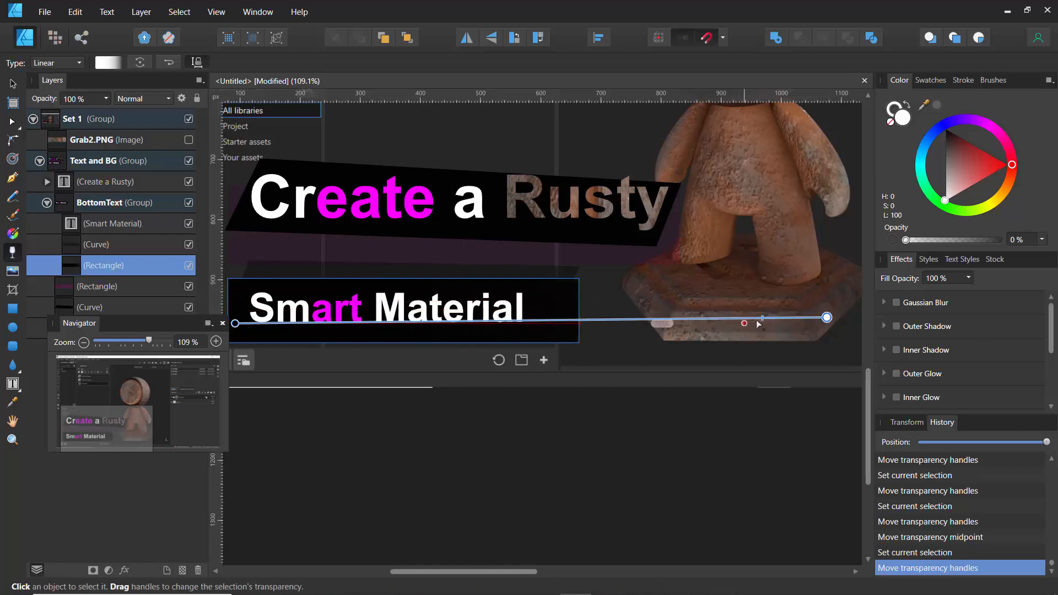
left_click_drag(755, 317, 550, 320)
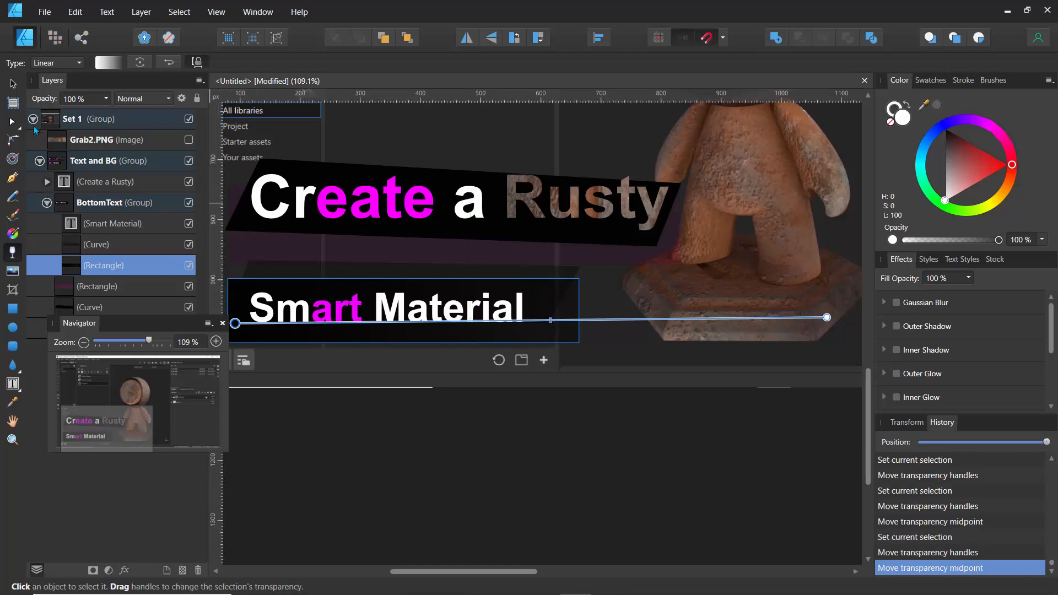
Step: Apply a linear transparency to the black curve behind Create a Rusty, fading toward its left end, and collapse Set 1
left_click(40, 161)
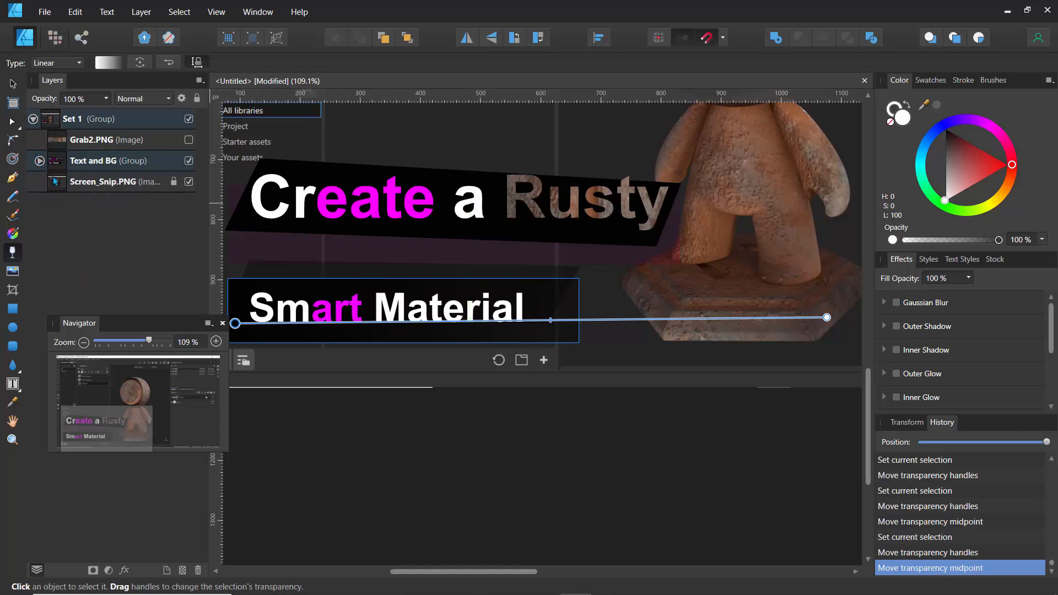
left_click(40, 161)
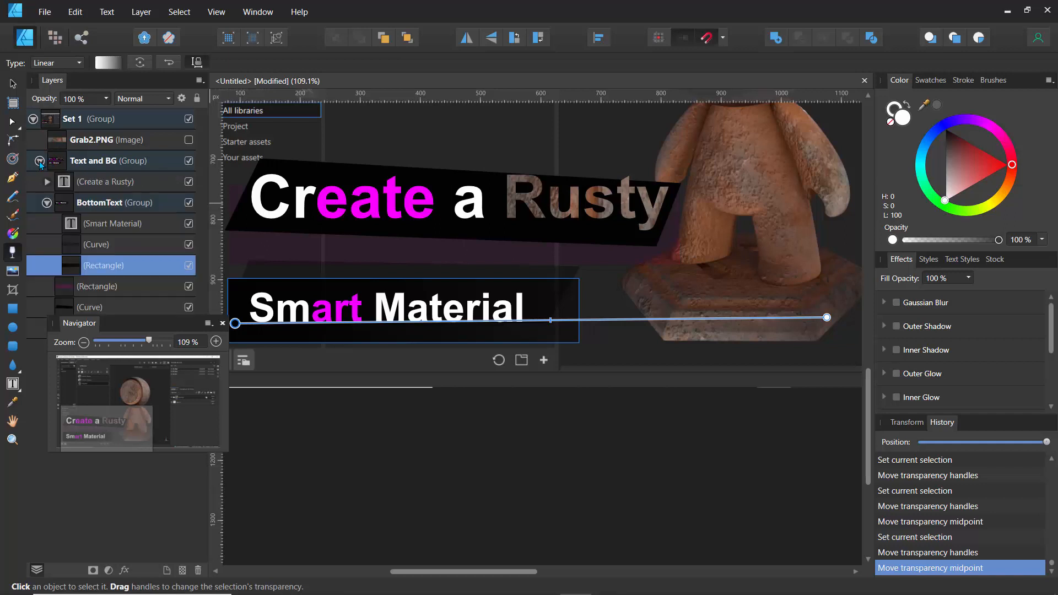
left_click(90, 304)
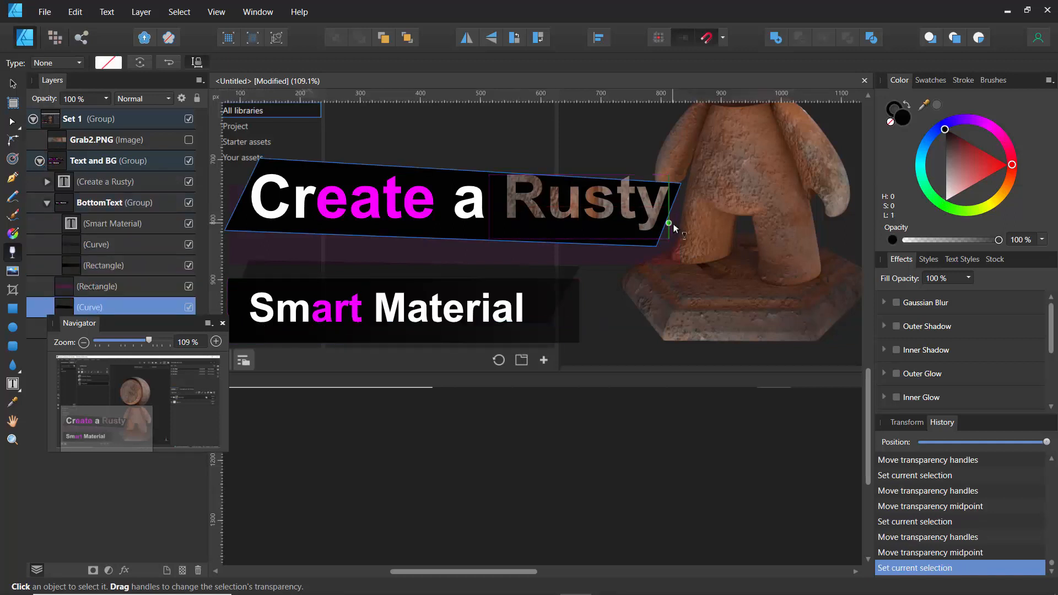
left_click_drag(691, 217, 283, 207)
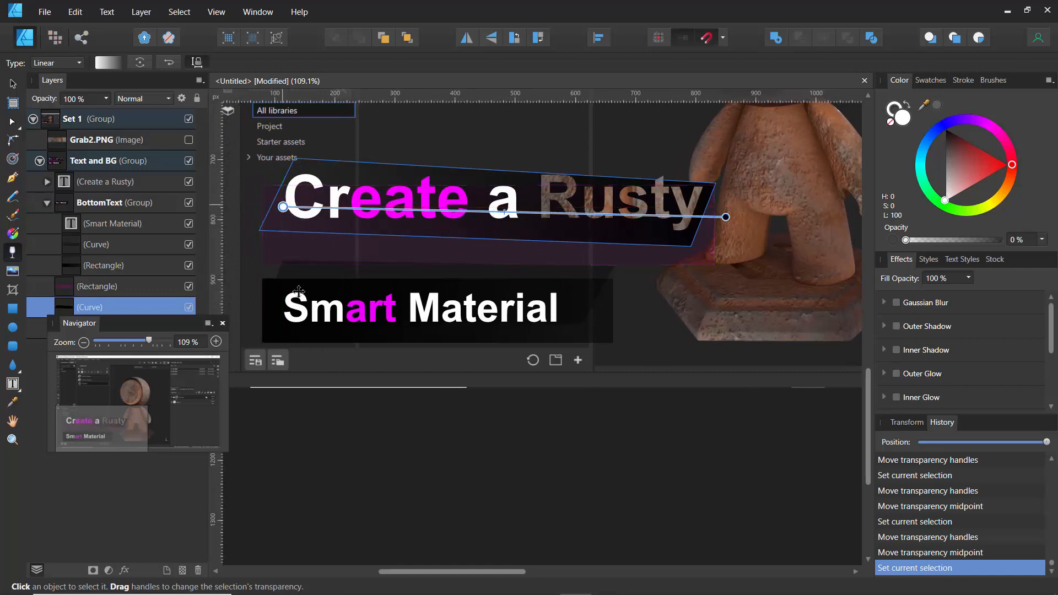
left_click(33, 118)
left_click(76, 121)
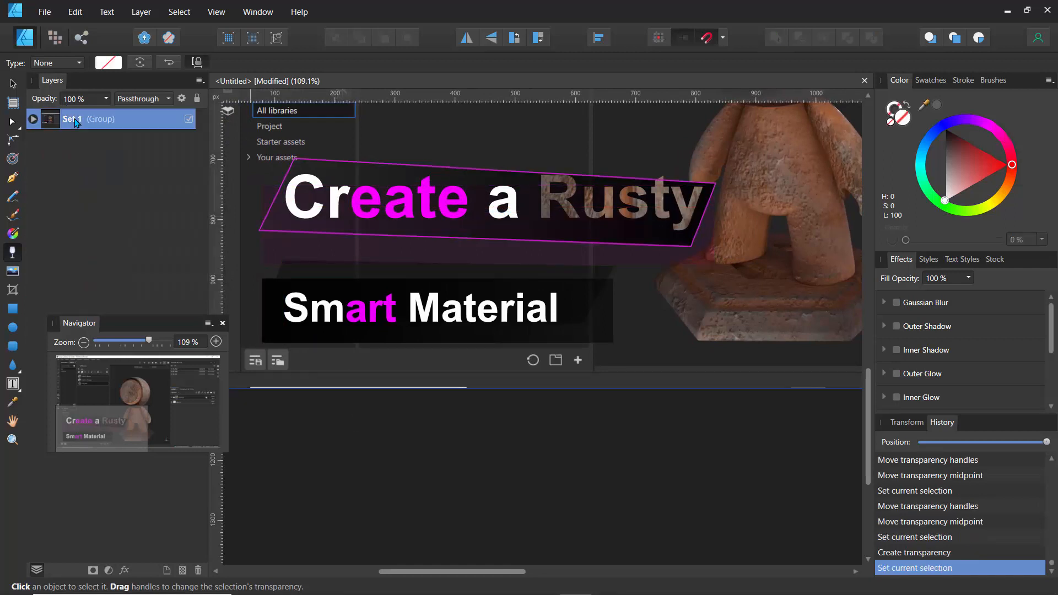
Step: Draw a rectangle covering the lower half of the artwork beyond its edges and fill it near-black (H 312, S 0, L 5)
scroll(390, 394, "down", 5)
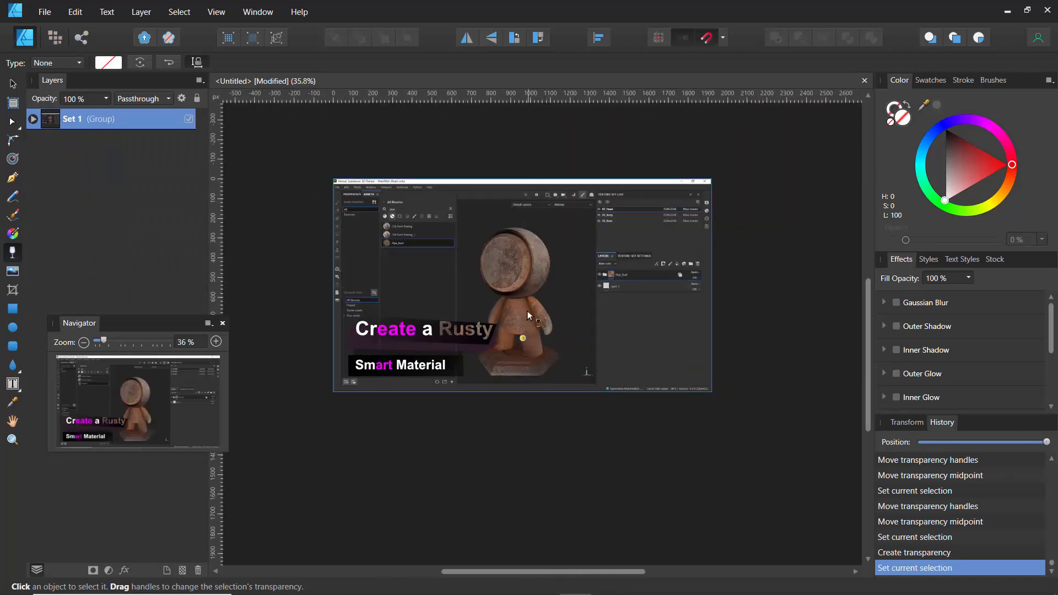
left_click(15, 311)
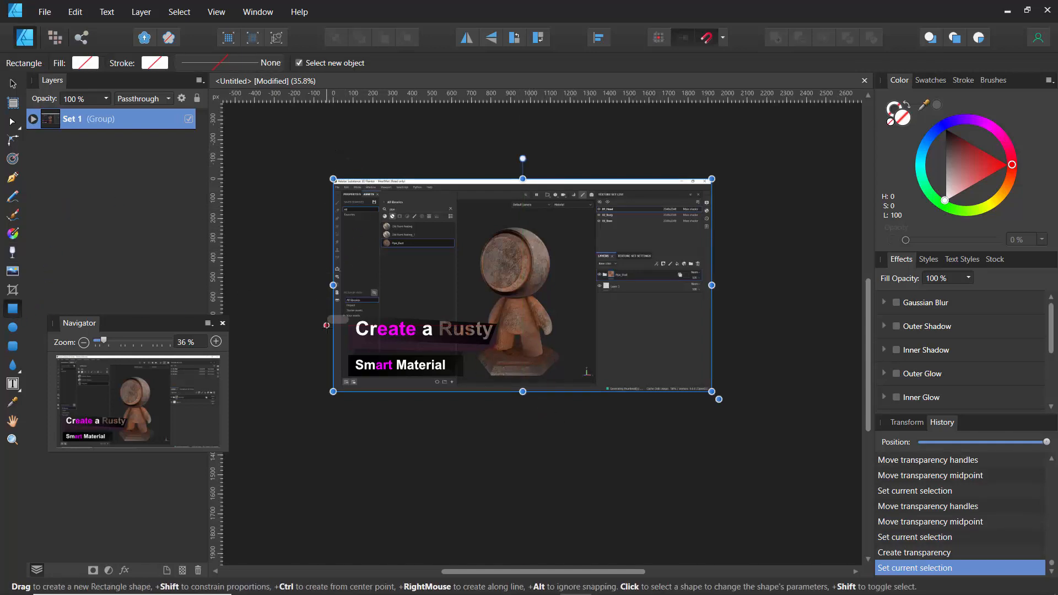
left_click_drag(309, 266, 774, 440)
left_click_drag(939, 165, 917, 176)
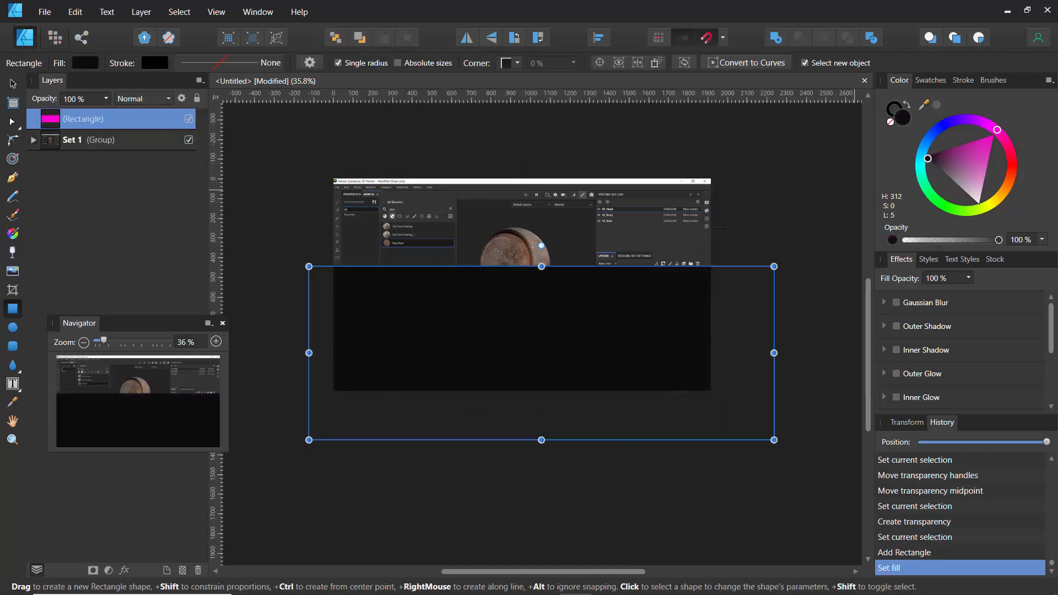
Step: Add a Gaussian Blur layer effect to the new rectangle and raise its radius to soften the edges
left_click_drag(130, 324, 115, 300)
left_click(124, 570)
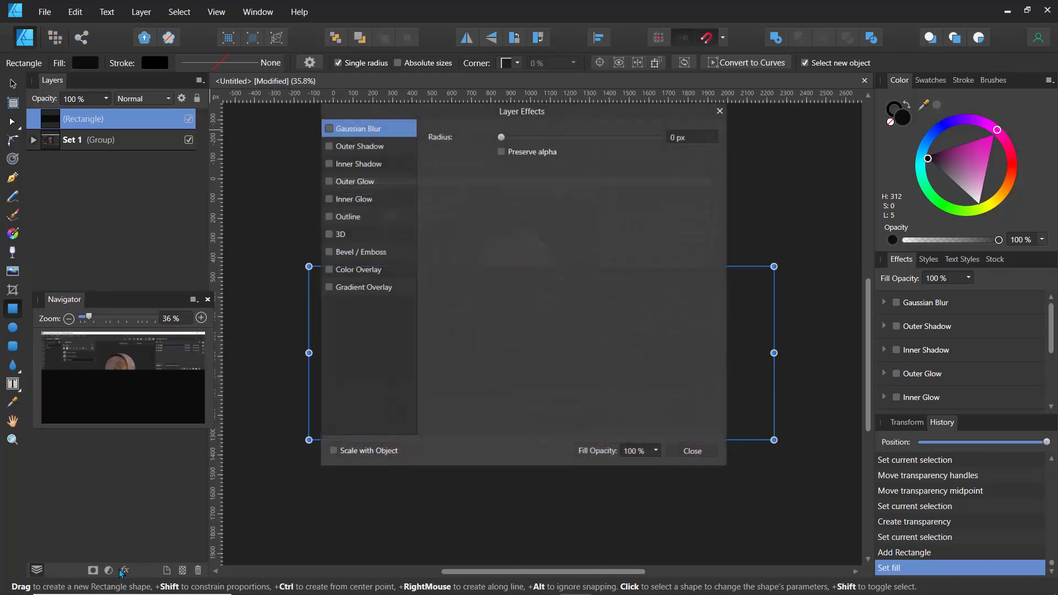
left_click(329, 129)
left_click_drag(388, 114, 184, 204)
left_click_drag(296, 228, 389, 241)
left_click(515, 201)
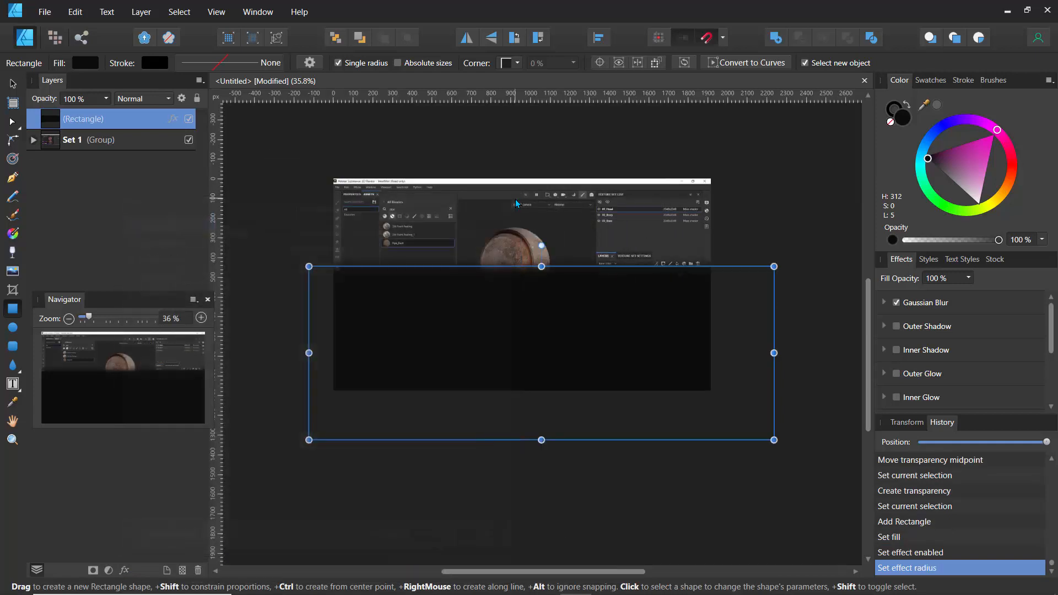
Step: Set the blurred rectangle's fill to golden yellow (H 45, S 100, L 59)
left_click(1005, 168)
left_click(987, 175)
left_click_drag(992, 179, 1007, 206)
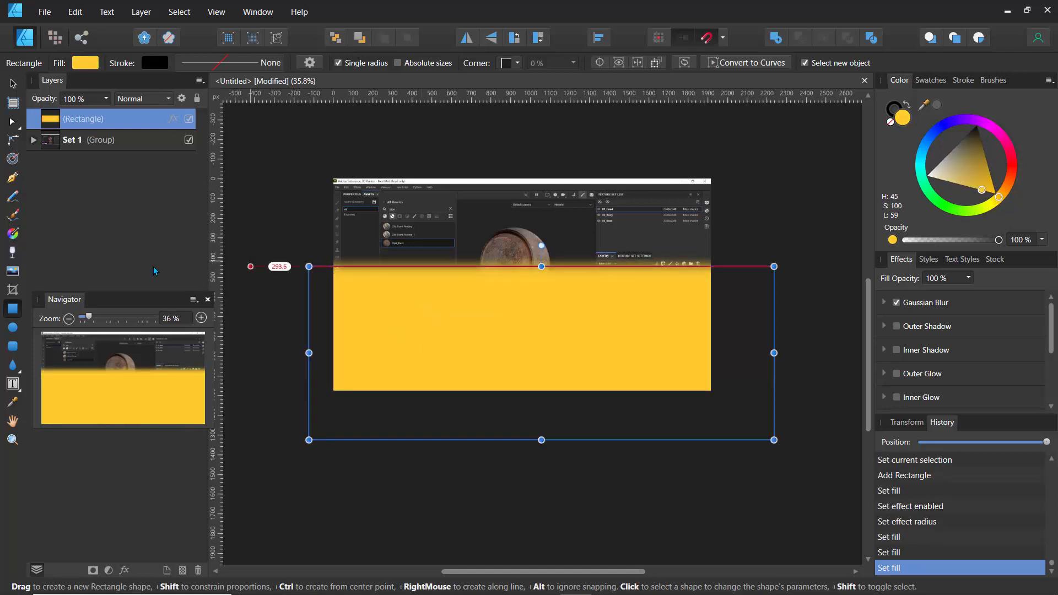
Step: Apply a vertical linear transparency to the yellow rectangle, starting below the artwork and fading out upward near the statue's base
left_click(12, 252)
mouse_move(523, 477)
left_mouse_down()
mouse_move(522, 354)
mouse_move(522, 365)
left_mouse_up()
scroll(431, 216, "up", 5)
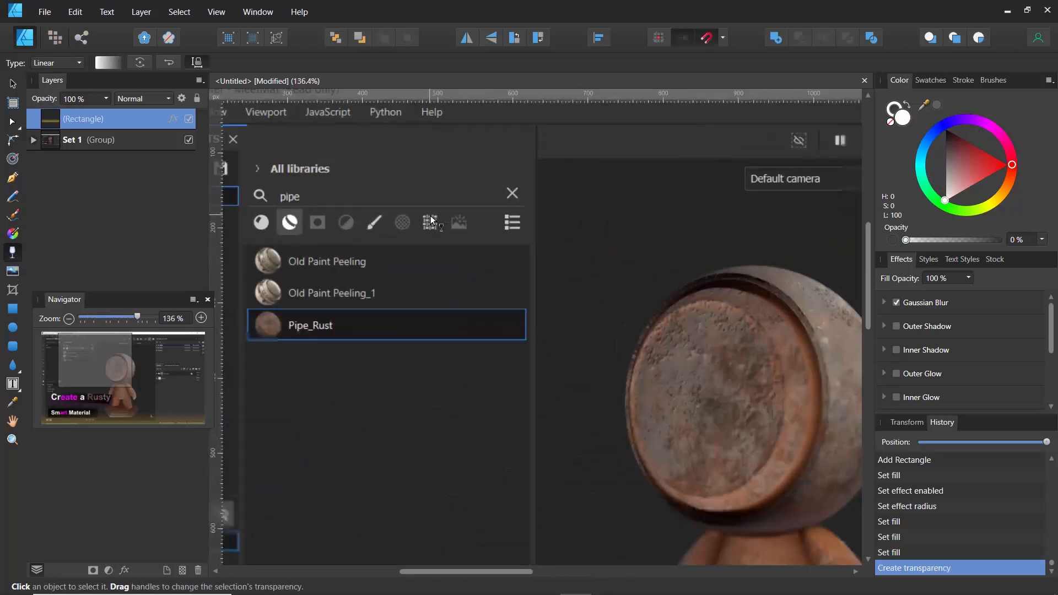
Step: Duplicate the faded yellow rectangle twice to strengthen the glow along the artwork's lower edge
scroll(430, 216, "down", 3)
scroll(492, 296, "down", 2)
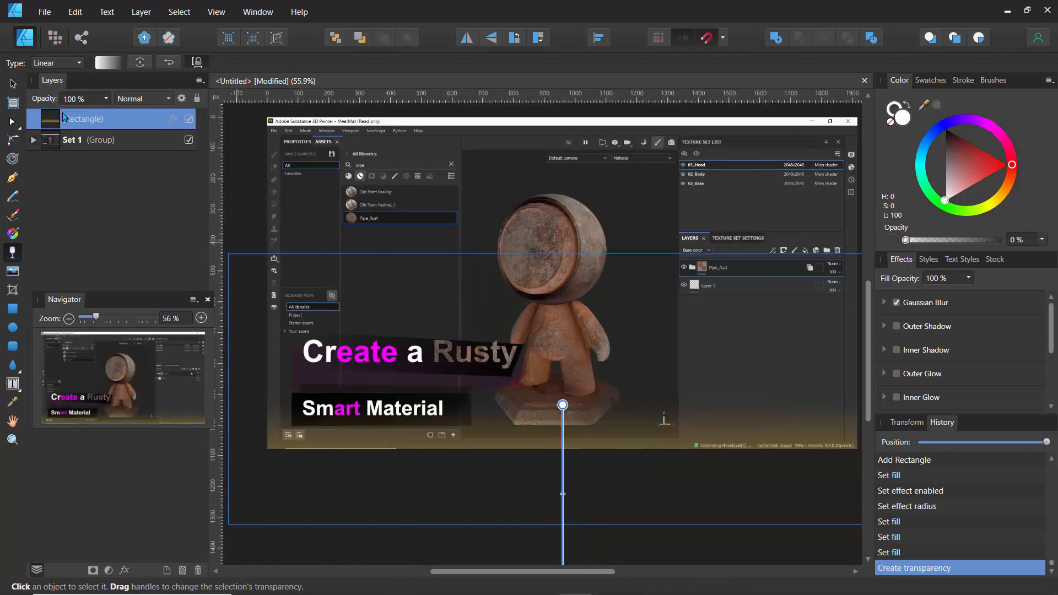
key("ctrl+j")
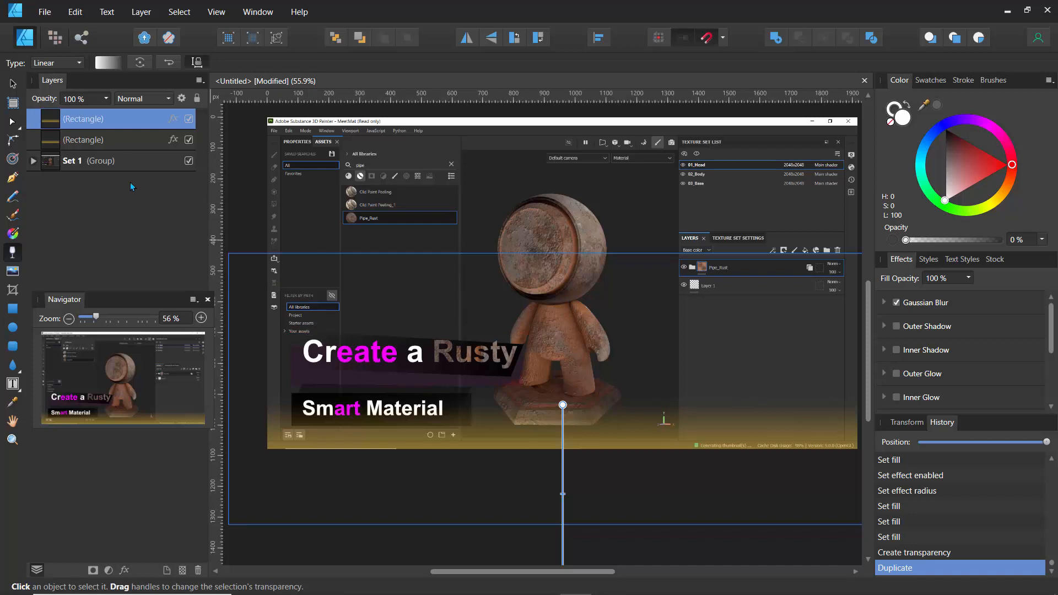
key("ctrl+j")
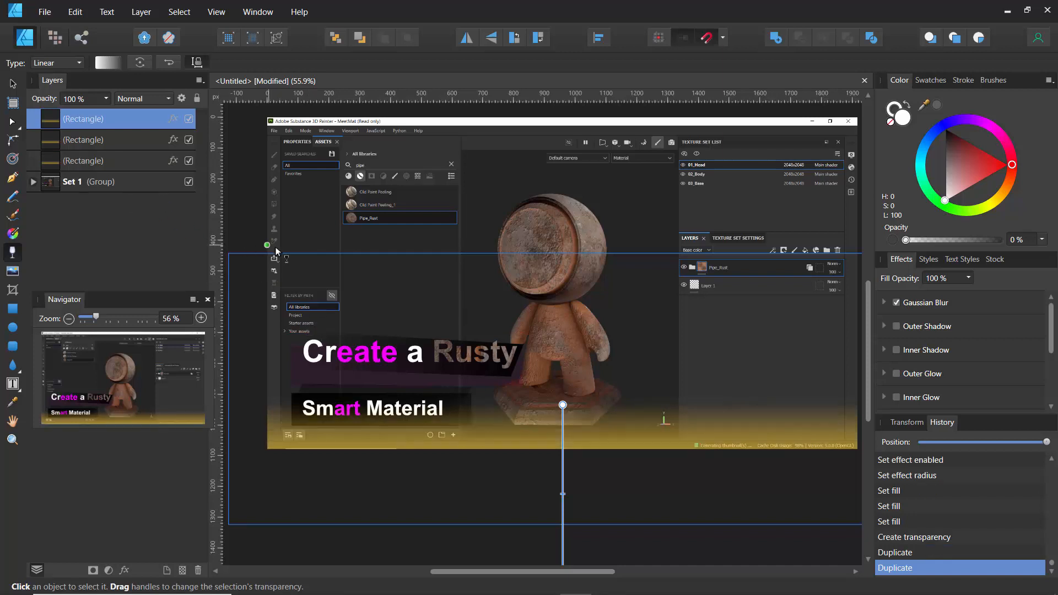
Step: Move the topmost yellow rectangle up so its faded glow runs along the artwork's upper edge
scroll(275, 247, "down", 3)
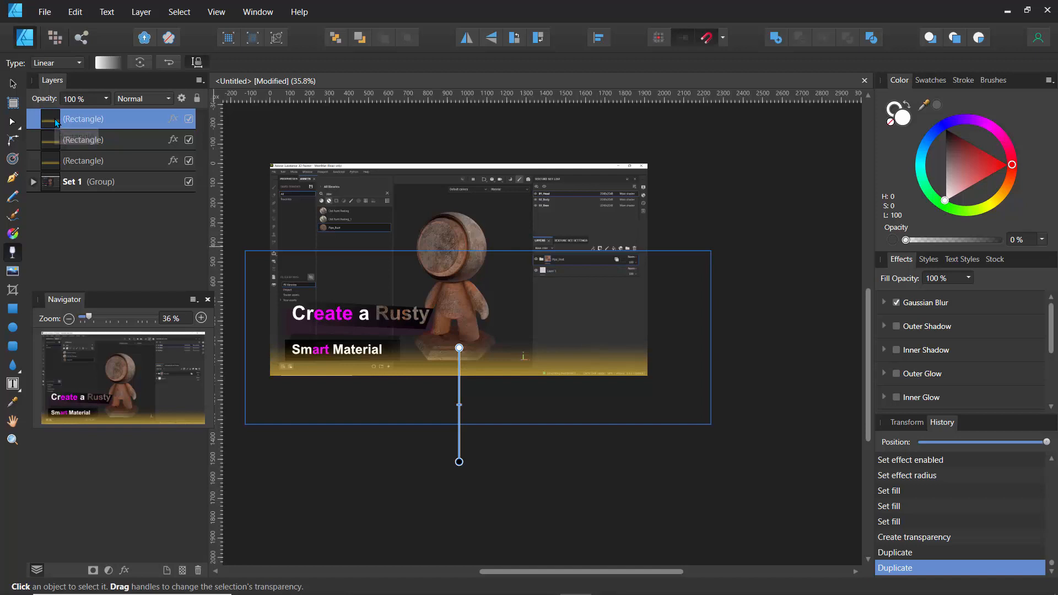
left_click(13, 85)
left_click_drag(388, 246, 386, 122)
scroll(392, 162, "down", 3)
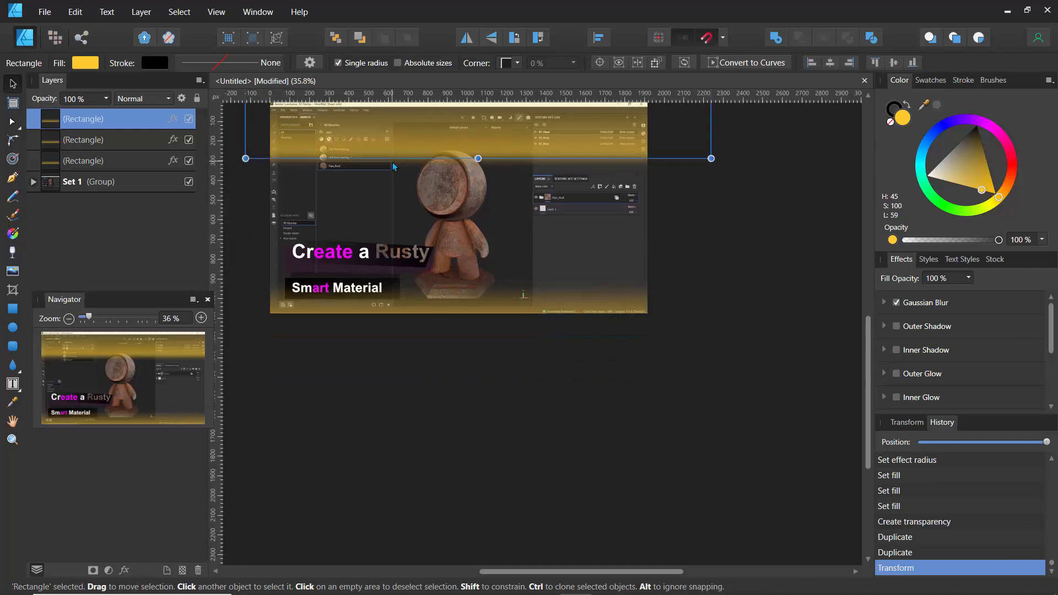
scroll(393, 162, "up", 8)
left_click_drag(531, 133, 477, 330)
left_click_drag(445, 211, 441, 279)
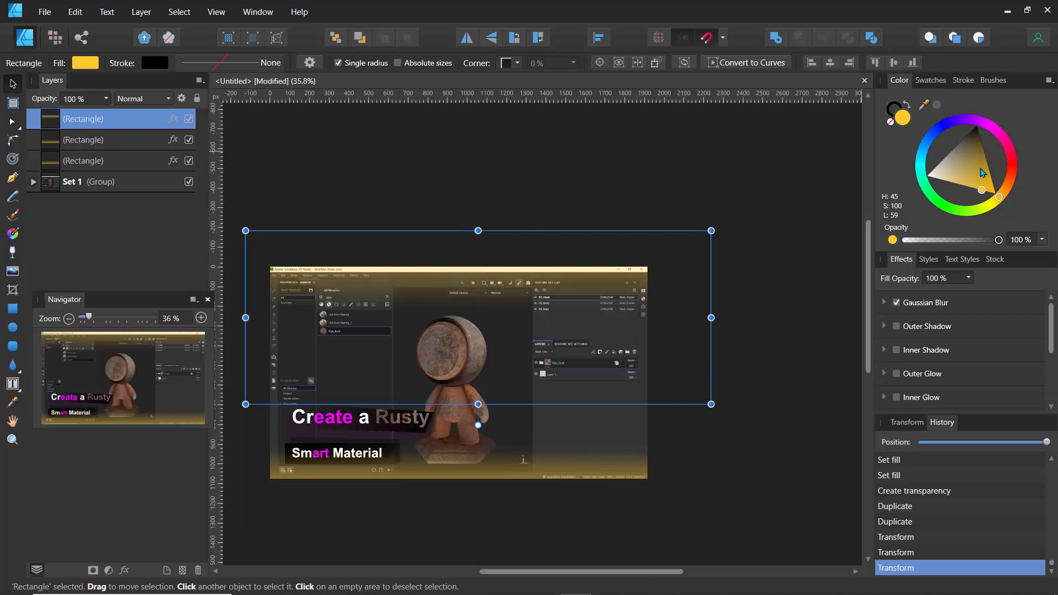
Step: Recolour the upper rectangle dark red (H 8, S 69, L 9) and reduce its opacity to 50%
left_click_drag(1005, 178, 957, 134)
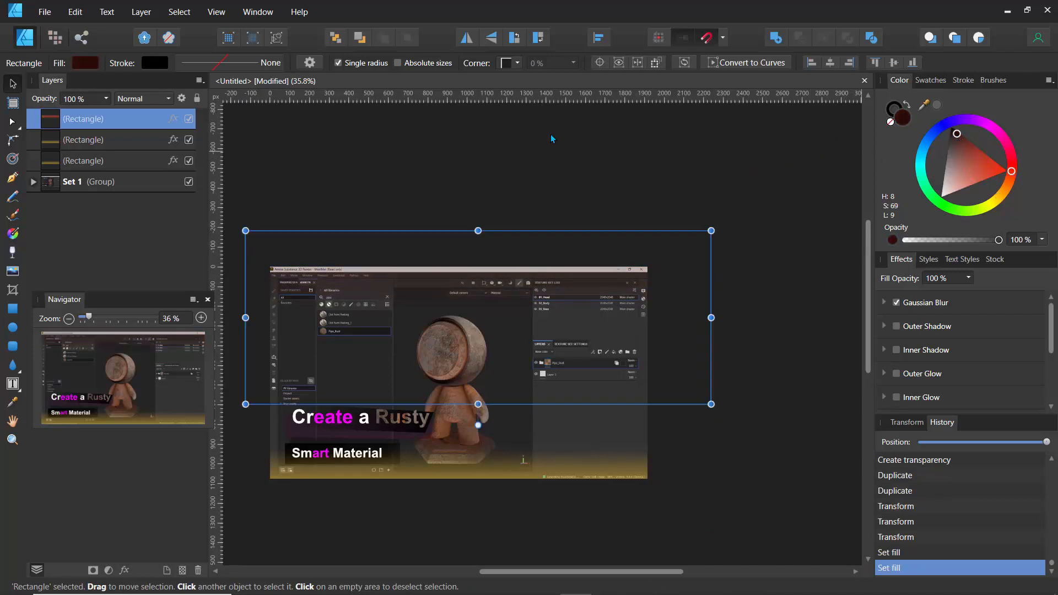
left_click(104, 99)
left_click_drag(107, 113, 59, 116)
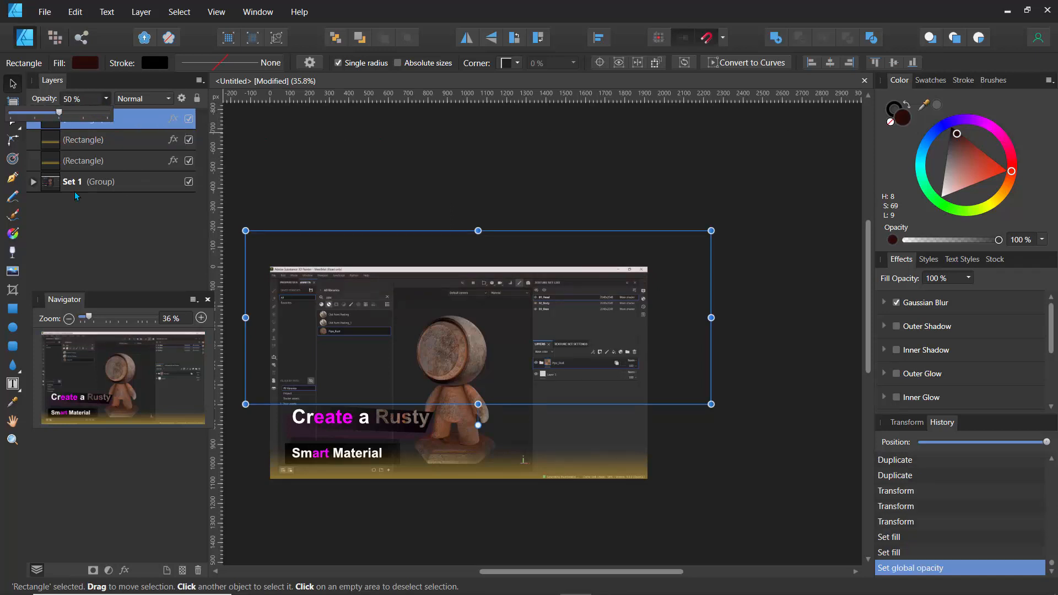
Step: Group the two yellow rectangles along the lower edge and name the group "Bottom Halo"
left_click(80, 162)
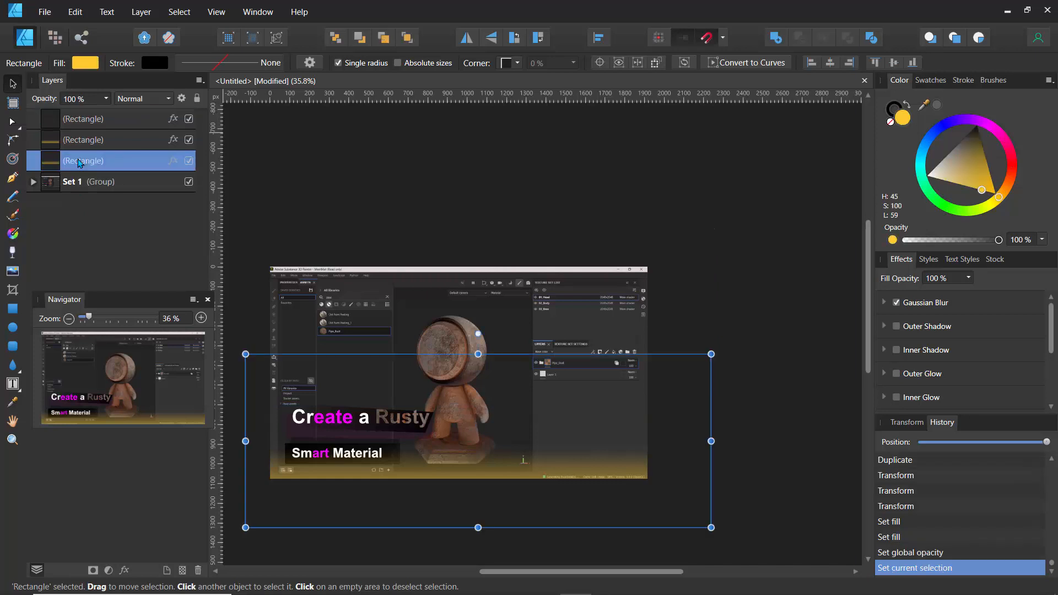
left_click(79, 142, "shift")
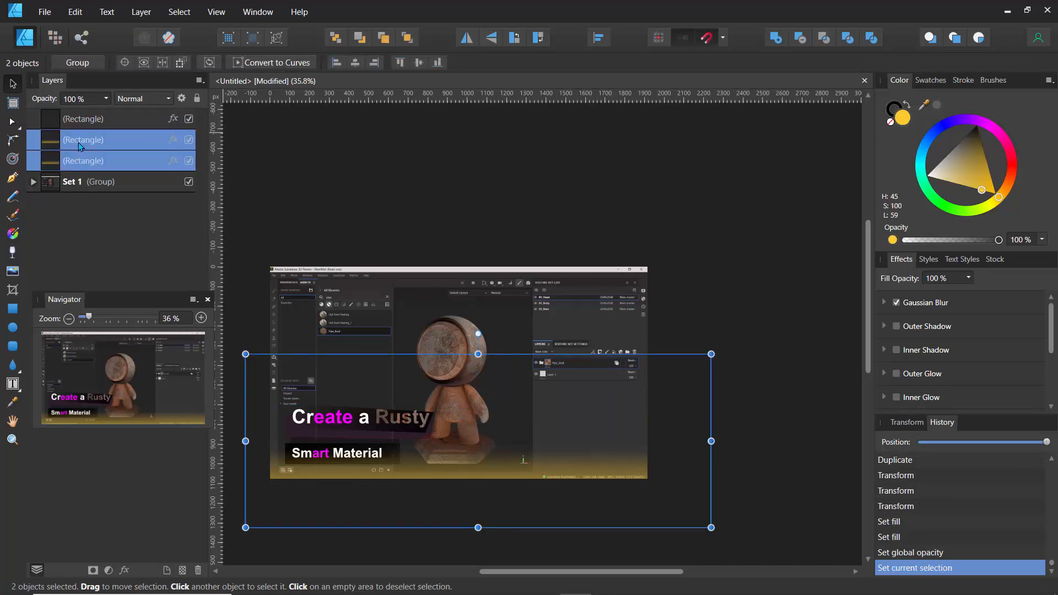
key("ctrl+g")
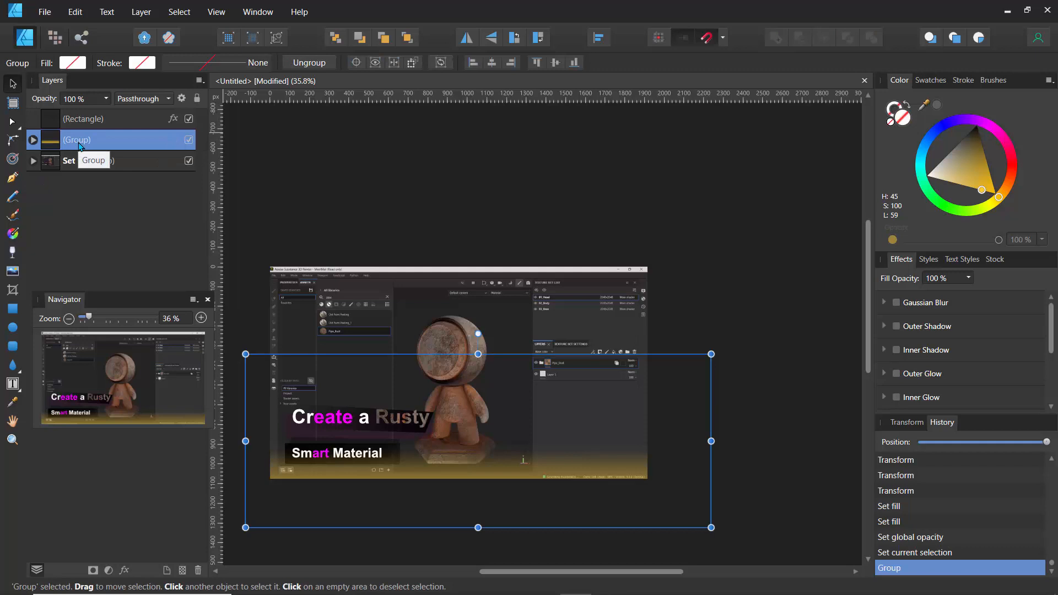
double_click(79, 141)
type("Bo")
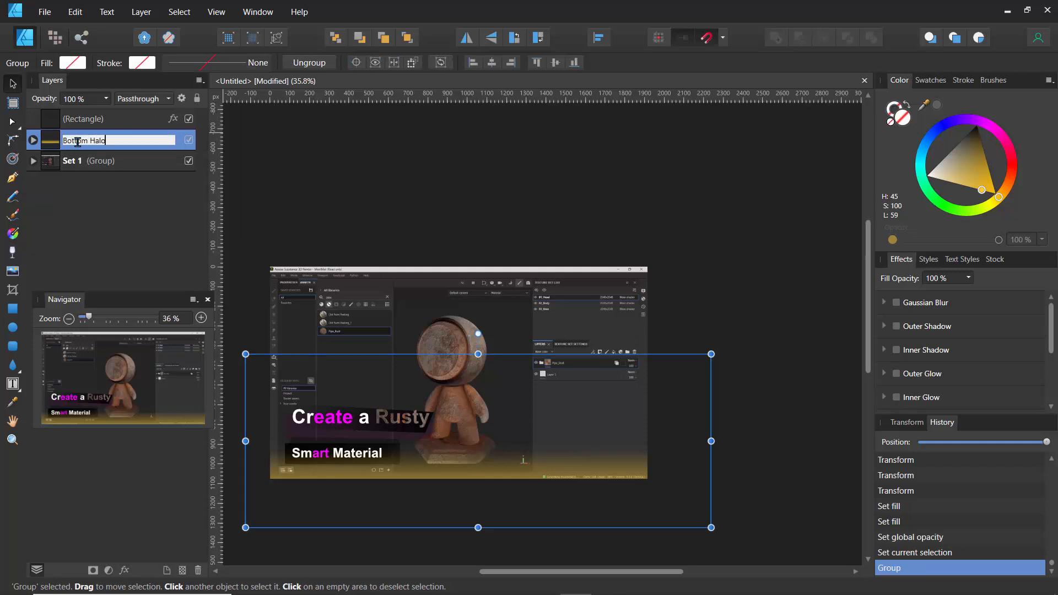
type("ttom Halo")
key("Return")
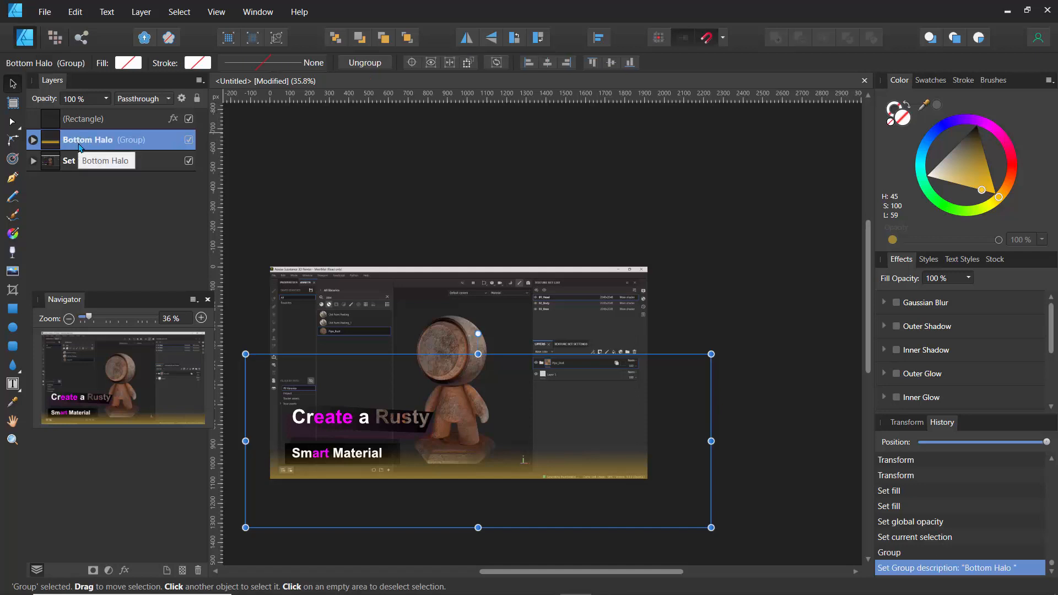
Step: Set the dark red upper rectangle's opacity to 67%
left_click(77, 121)
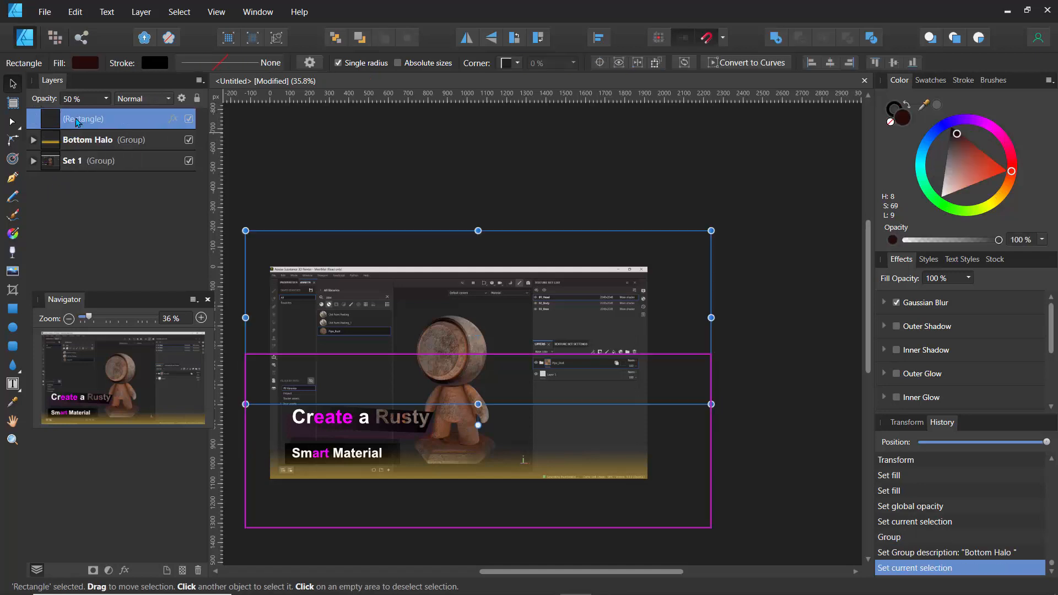
left_click(106, 99)
left_click_drag(109, 117, 124, 119)
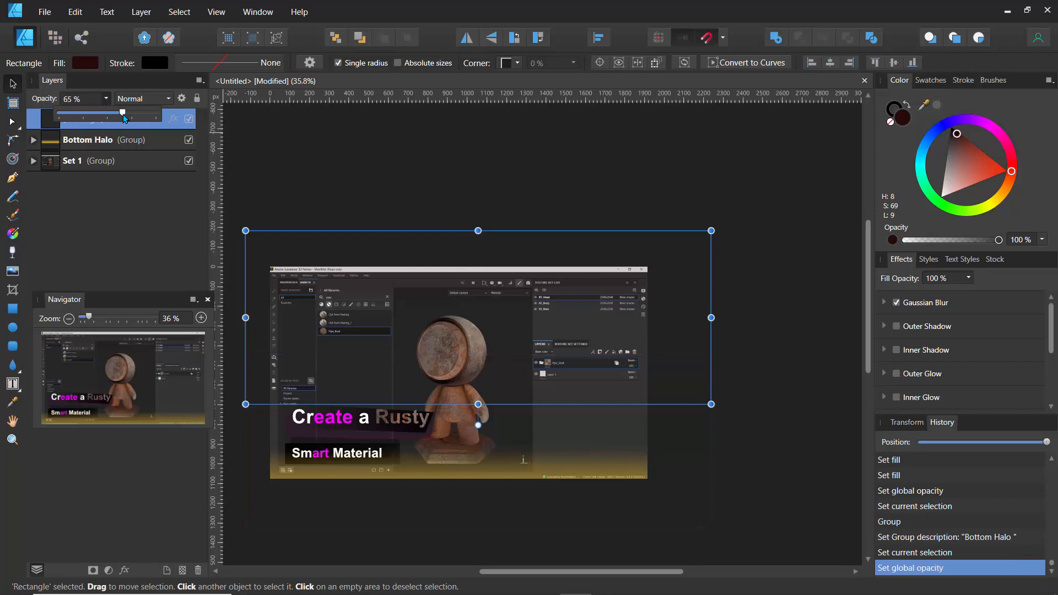
left_click(58, 225)
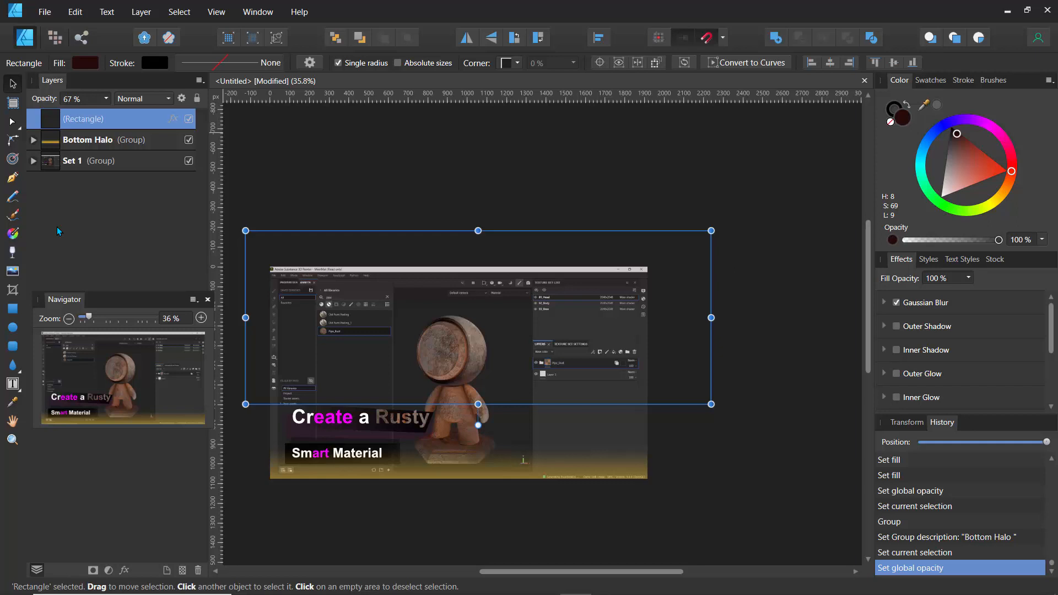
Step: Draw a large circle nearly as tall as the artwork and move it over the statue
key("space")
left_click_drag(305, 225, 328, 171)
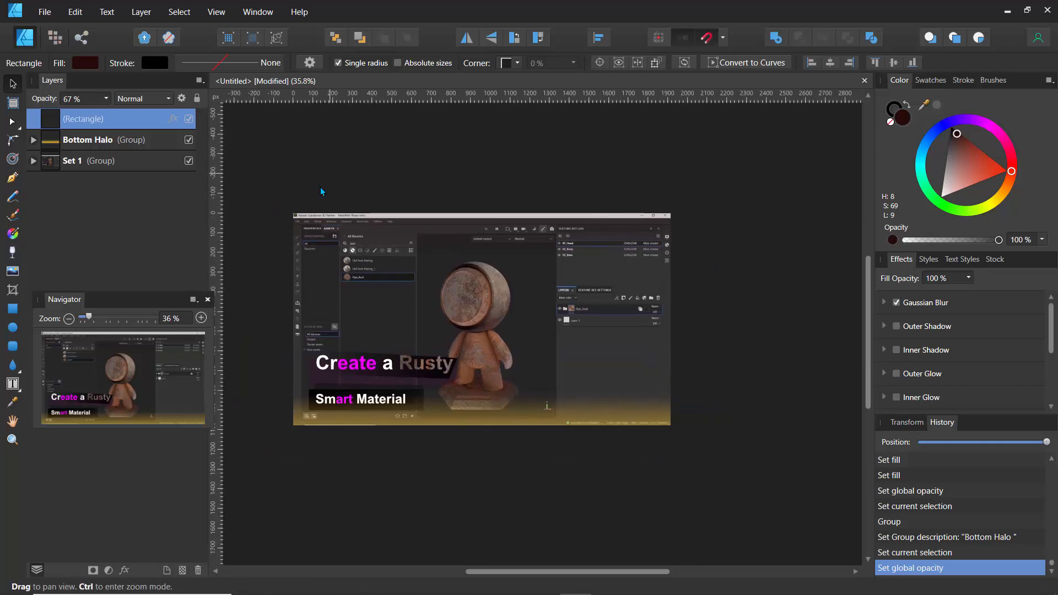
key("e")
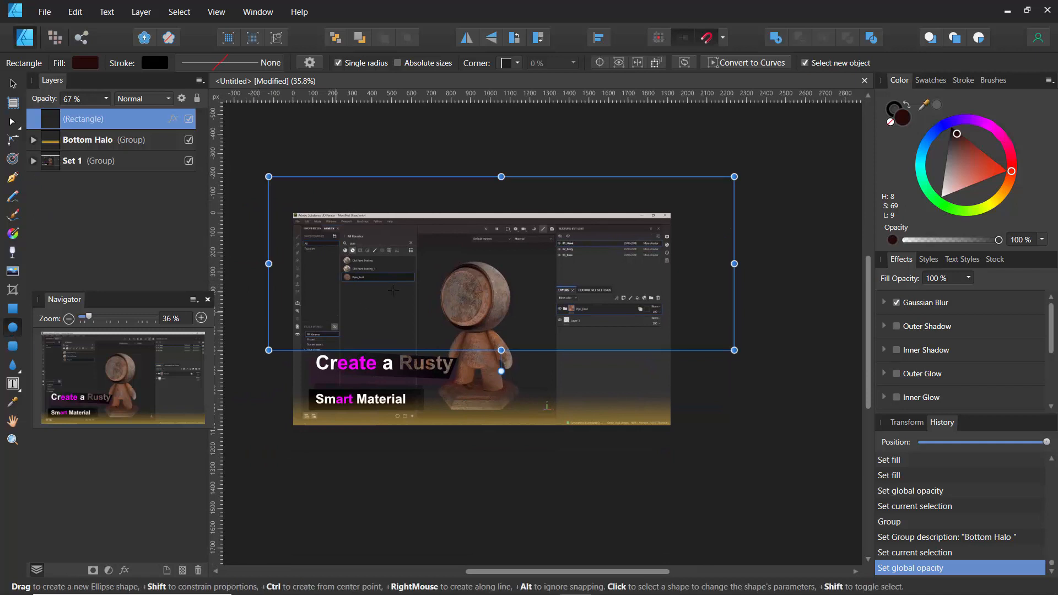
left_click_drag(512, 314, 677, 494)
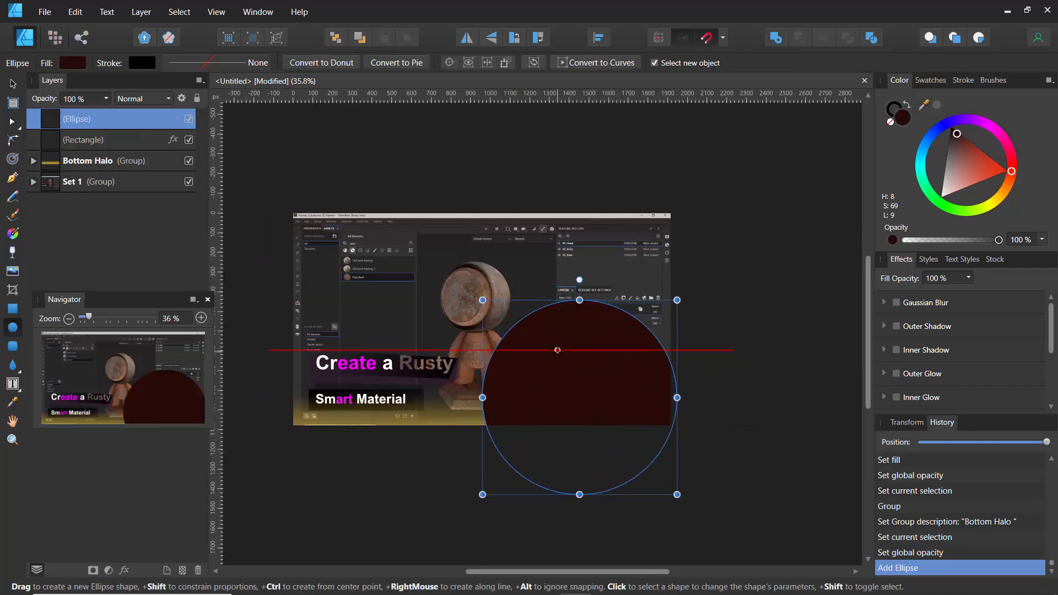
key("v")
left_click_drag(576, 374, 473, 297)
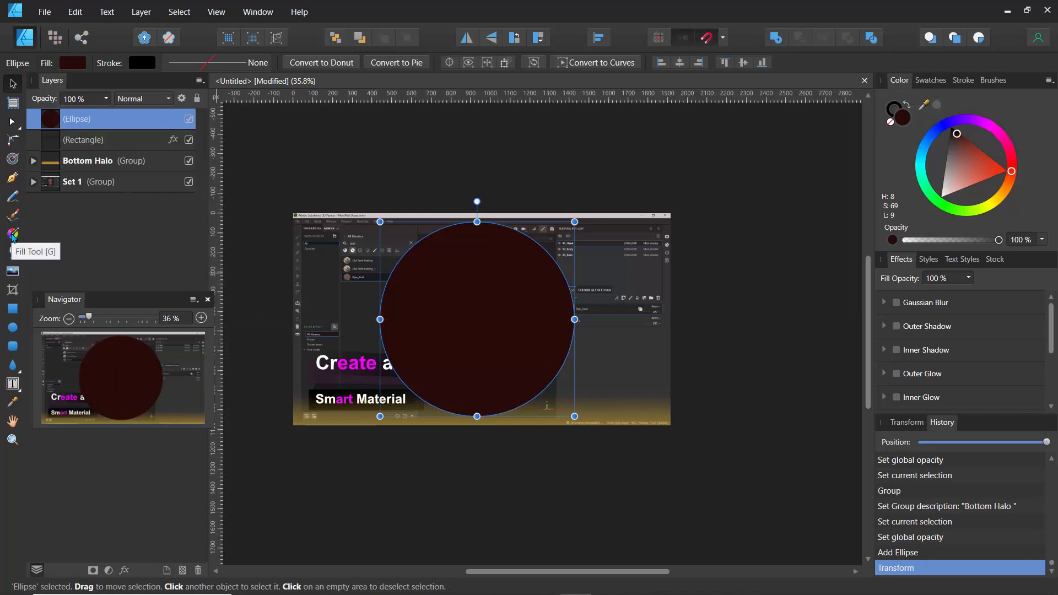
Step: Give the circle a radial gradient fill and extend the gradient's outer end well beyond the circle's edge
left_click(12, 235)
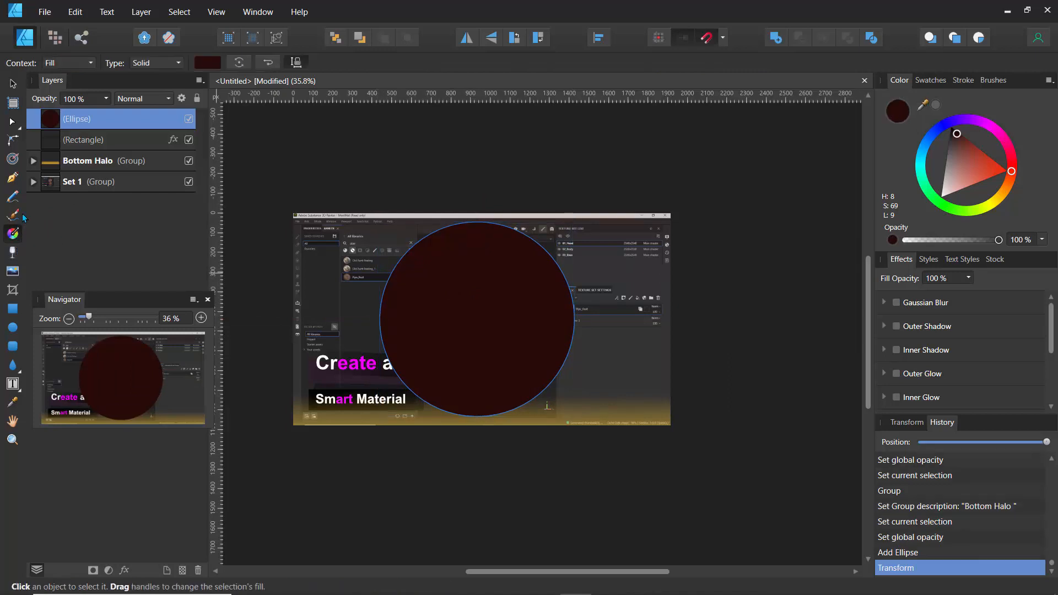
left_click(148, 67)
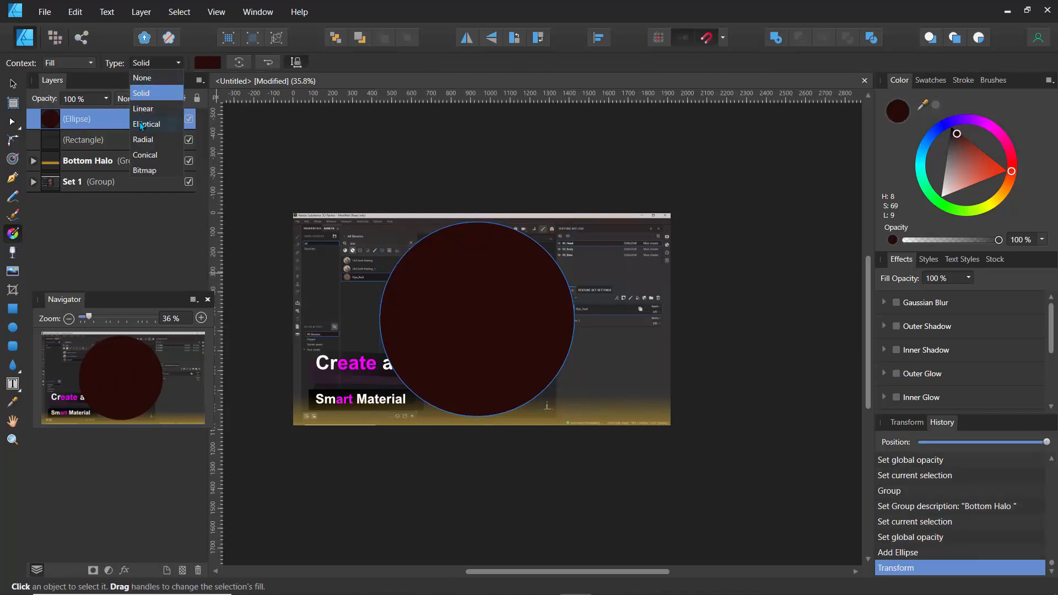
left_click(144, 140)
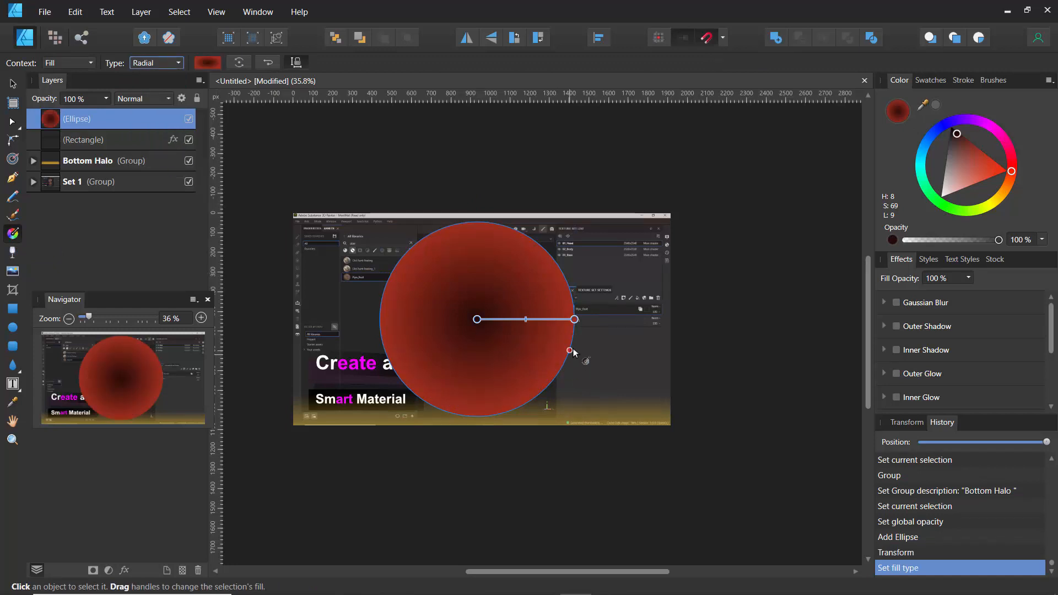
left_click_drag(574, 319, 733, 331)
mouse_move(632, 331)
left_mouse_down()
mouse_move(531, 323)
mouse_move(698, 341)
mouse_move(651, 333)
left_mouse_up()
Step: Reduce the circle's opacity to 7% and select the Set 1 group to view the artwork without the circle's outline
left_click(106, 99)
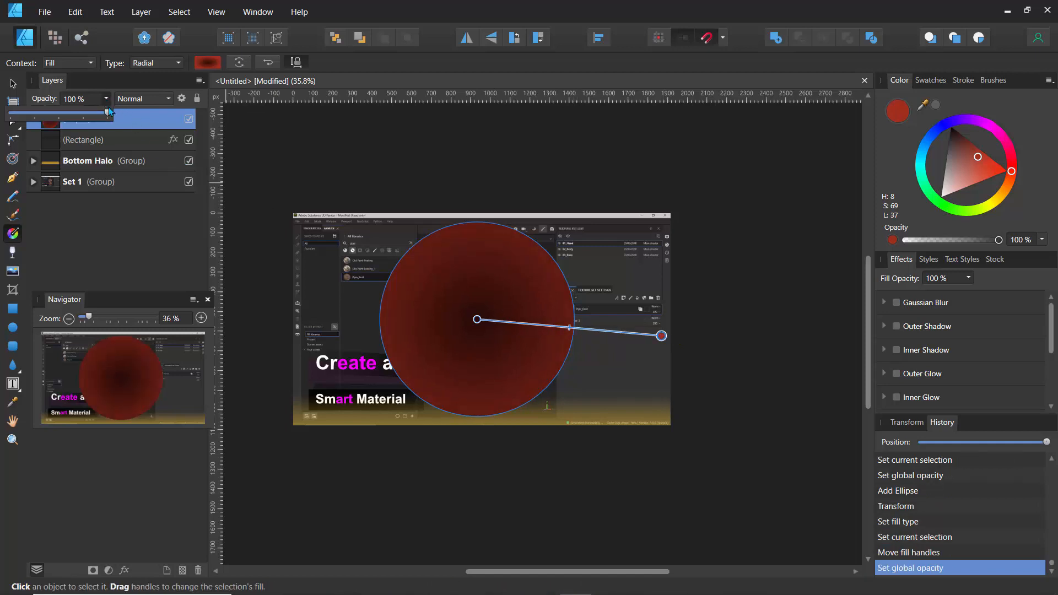
left_click_drag(104, 114, 18, 122)
left_click(260, 164)
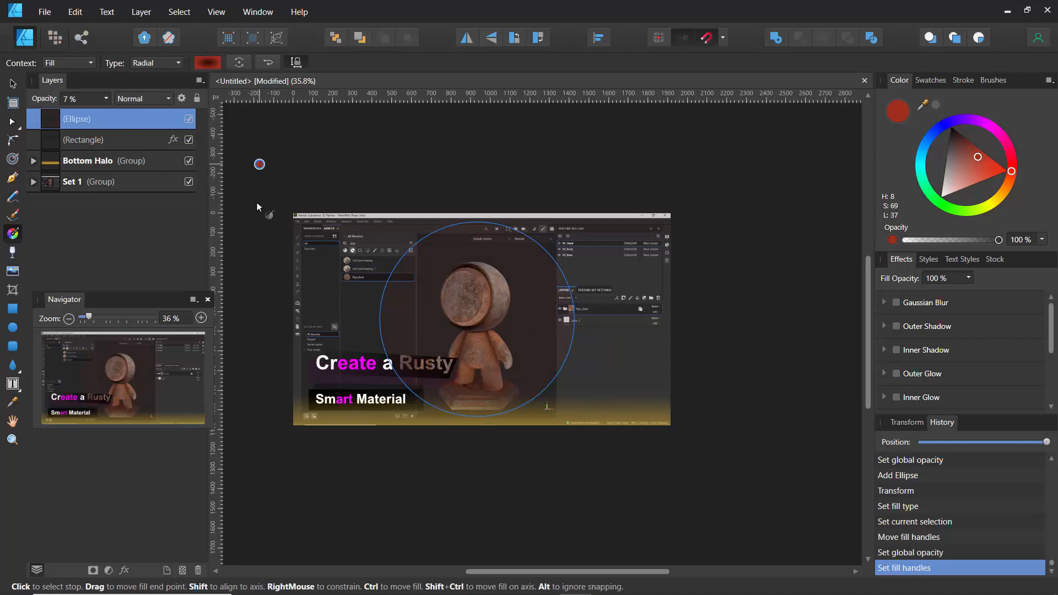
left_click(102, 184)
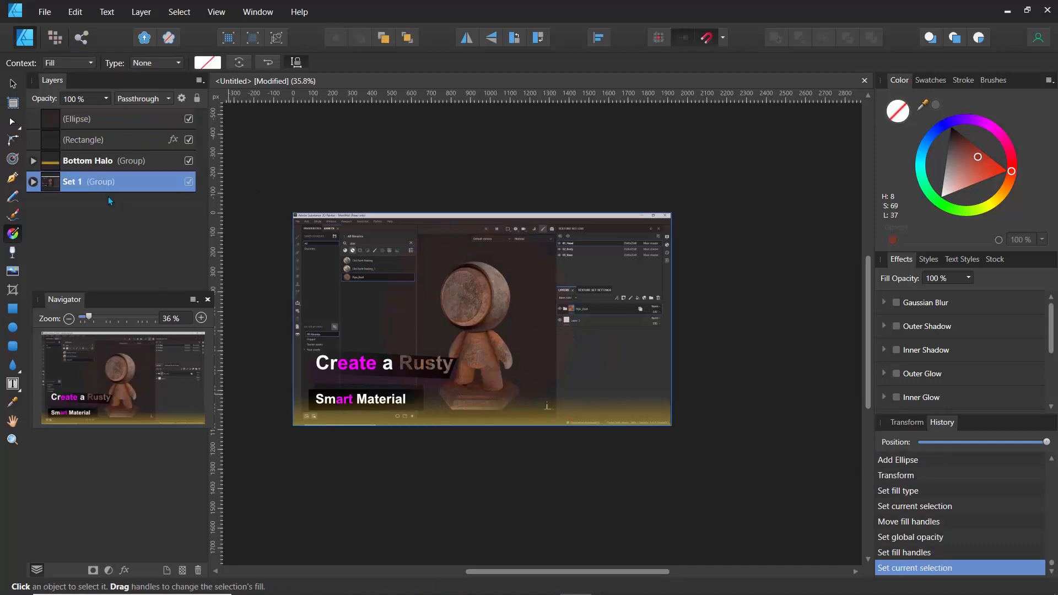
scroll(458, 320, "up", 3)
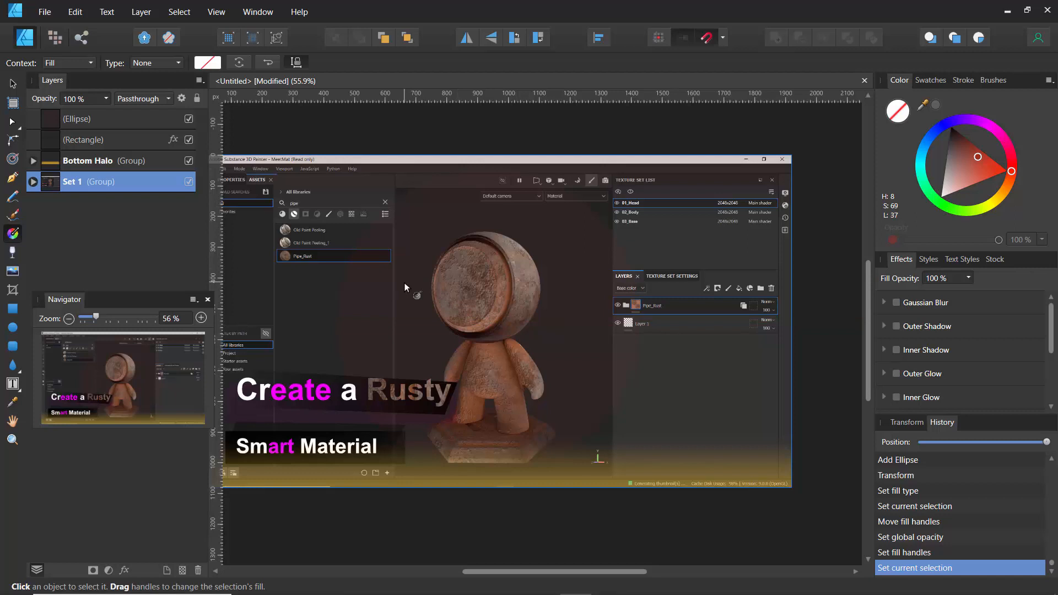
left_click_drag(405, 287, 441, 282)
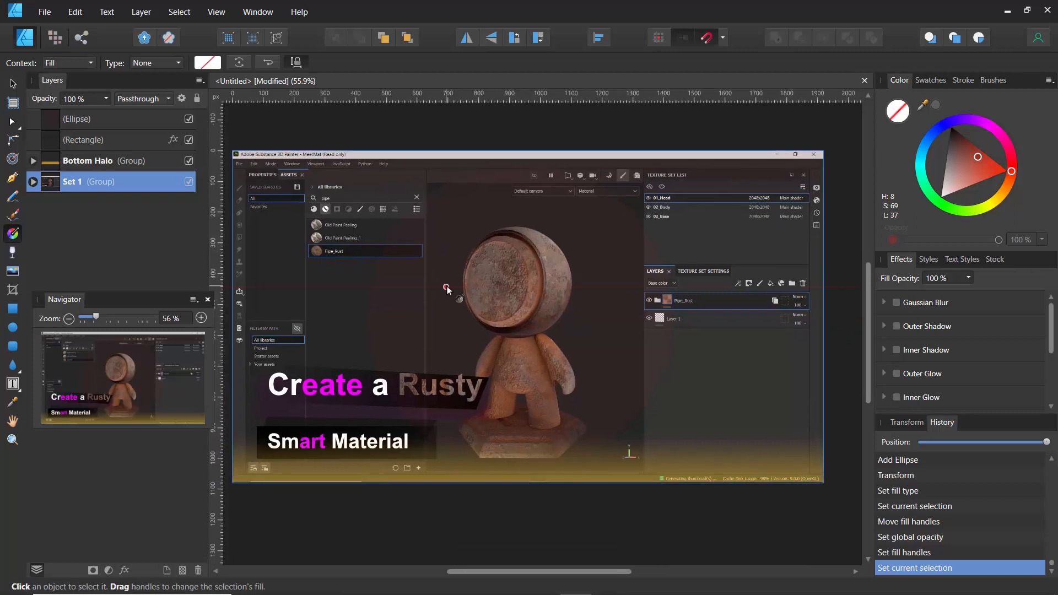
Step: Shift the faint circle slightly down and sideways to centre it on the statue
left_click(82, 118)
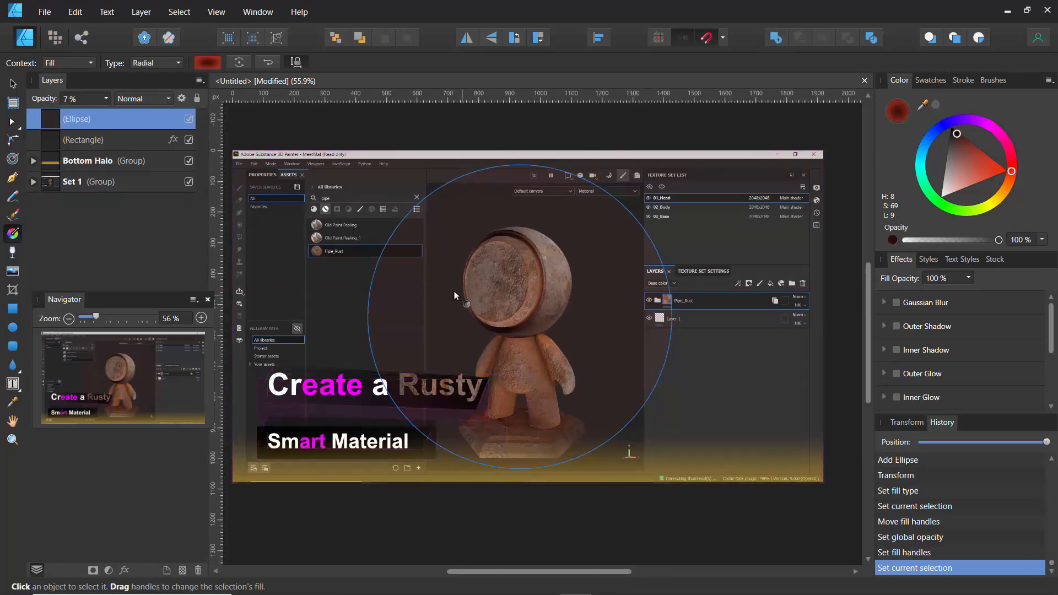
key("v")
left_click_drag(446, 270, 462, 284)
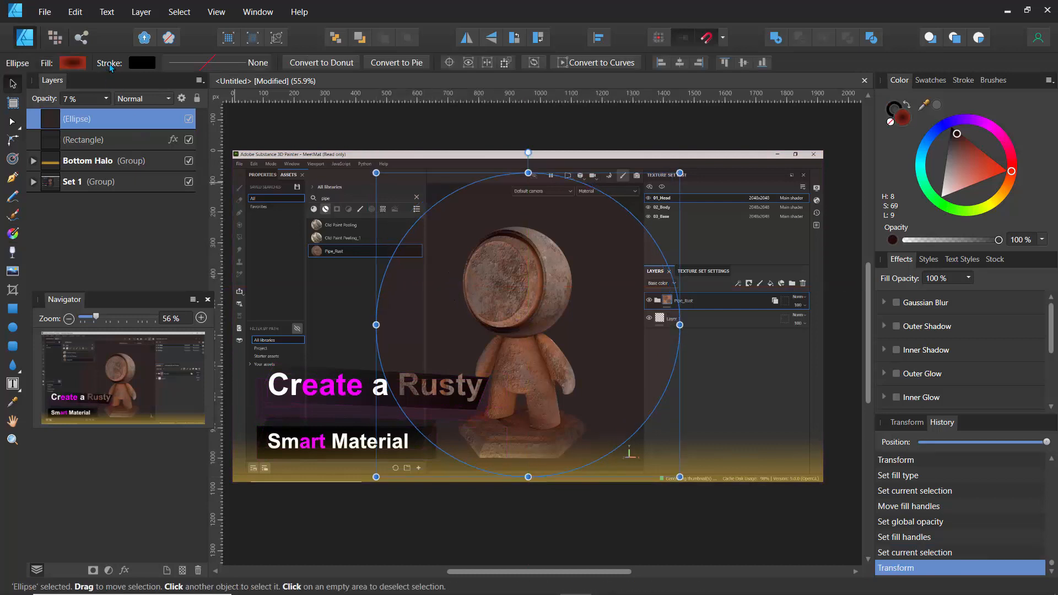
Step: Change the circle's radial gradient to run from black (H 8, S 100, L 0) at the start to deep purple-blue at the end
left_click(69, 63)
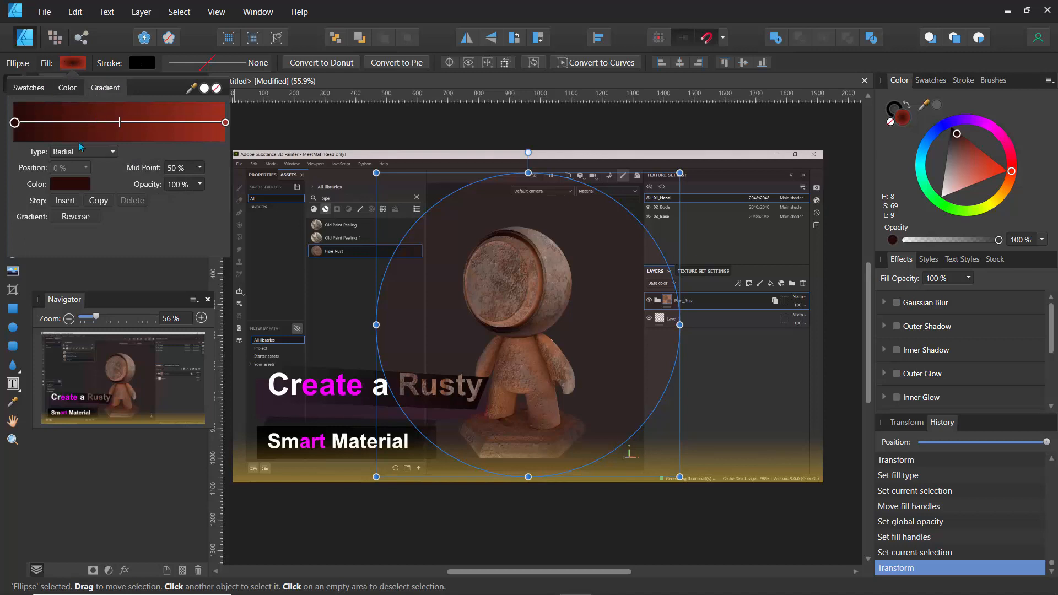
left_click(61, 185)
left_click_drag(80, 238, 67, 235)
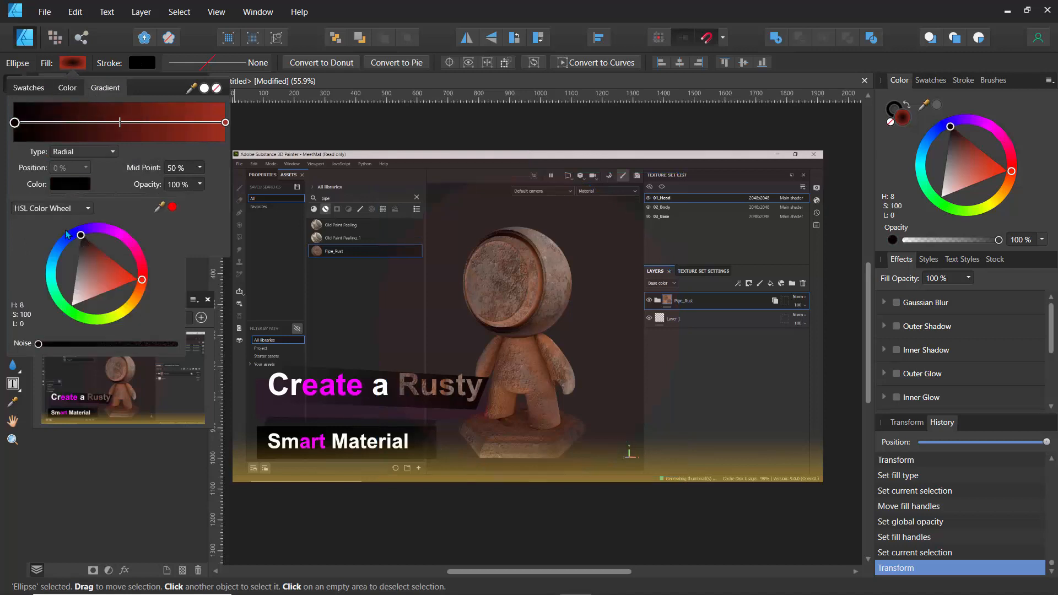
left_click(225, 122)
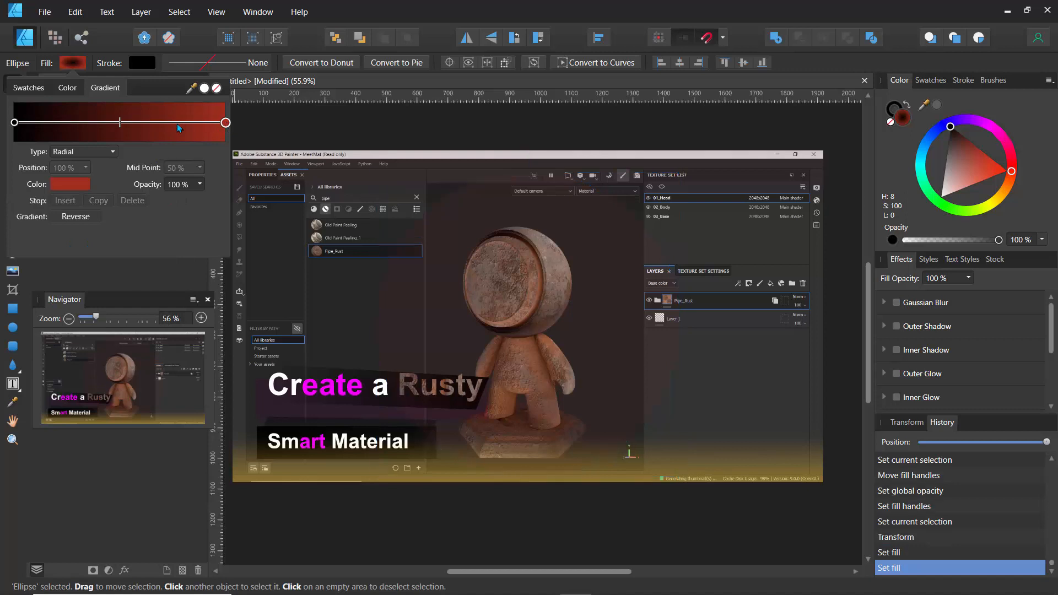
left_click(79, 191)
left_click_drag(106, 231, 82, 228)
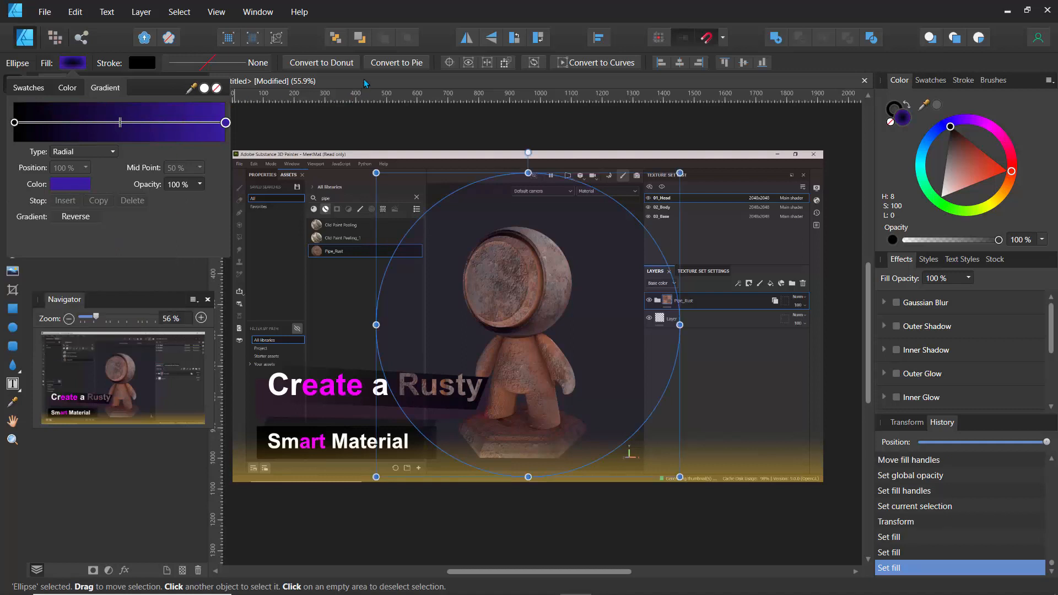
Step: Set the dark red upper rectangle's opacity to 100% and reselect the ellipse
left_click(100, 140)
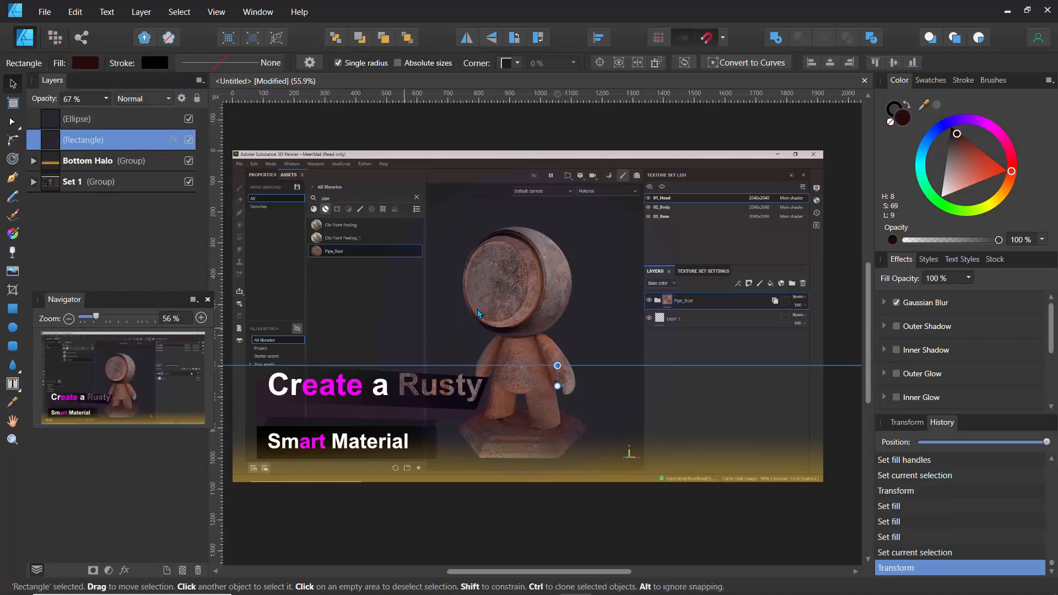
left_click(107, 99)
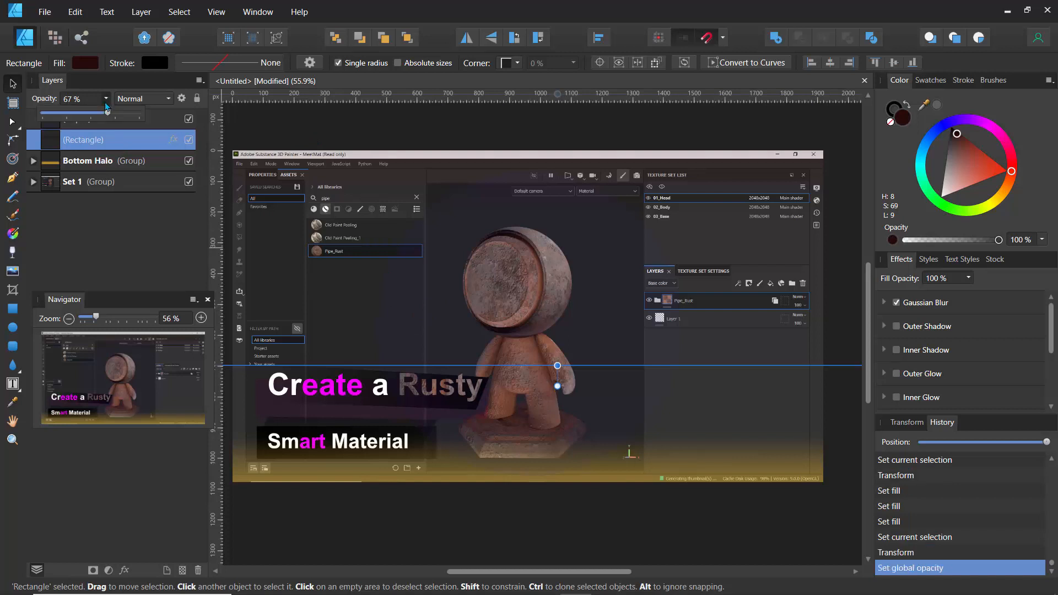
left_click_drag(104, 112, 158, 127)
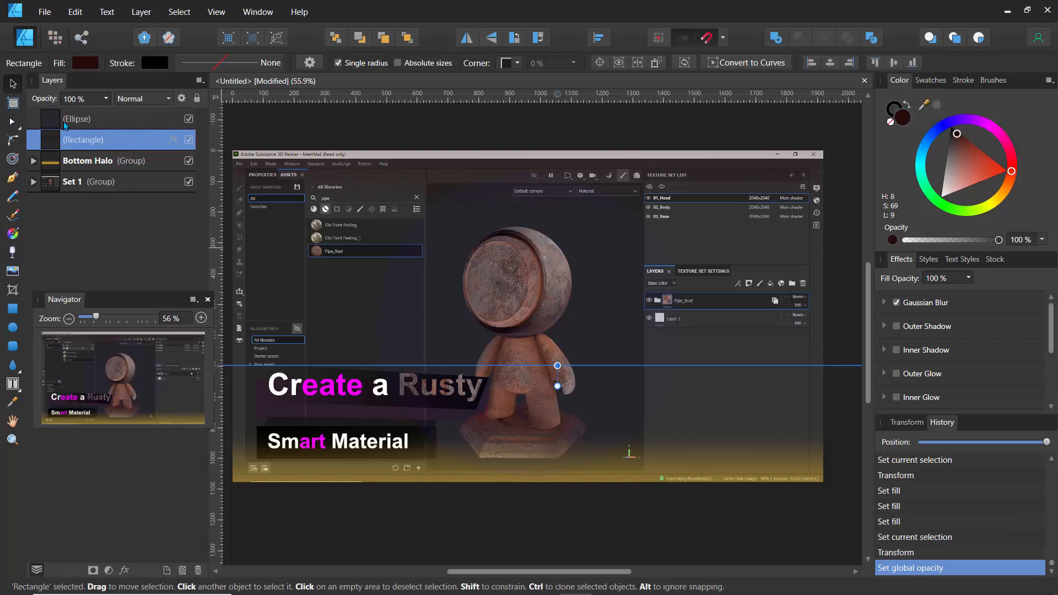
left_click(91, 119)
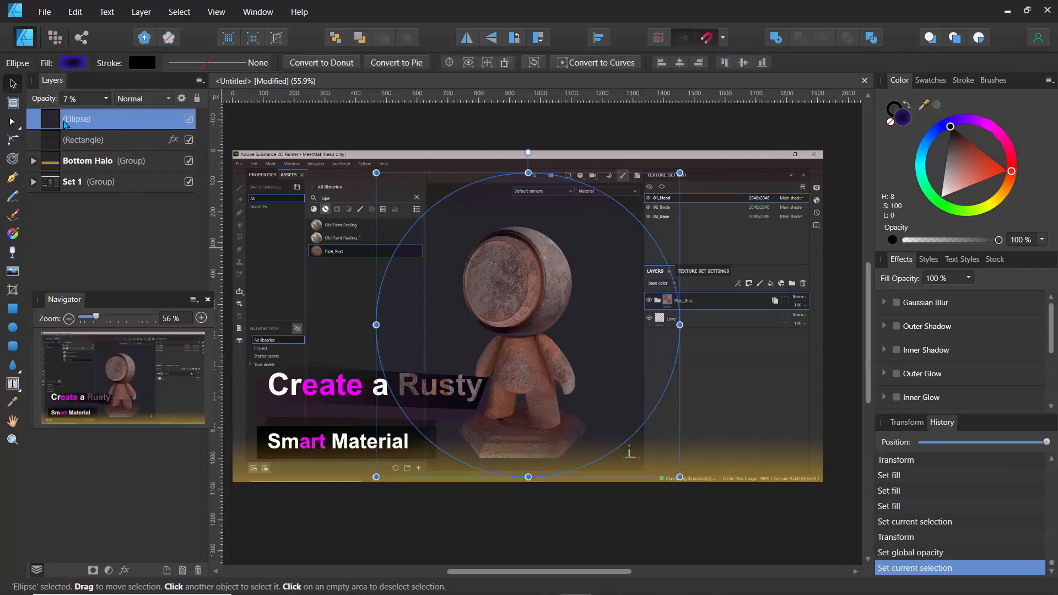
Step: Set the ellipse's opacity to 4% and deselect it
left_click(107, 99)
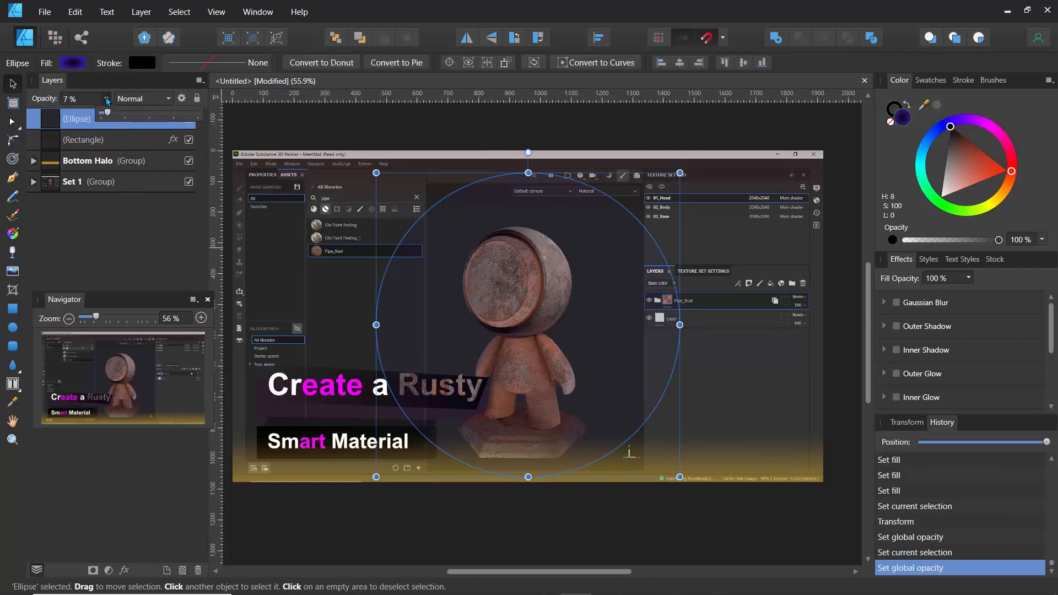
left_click(74, 103)
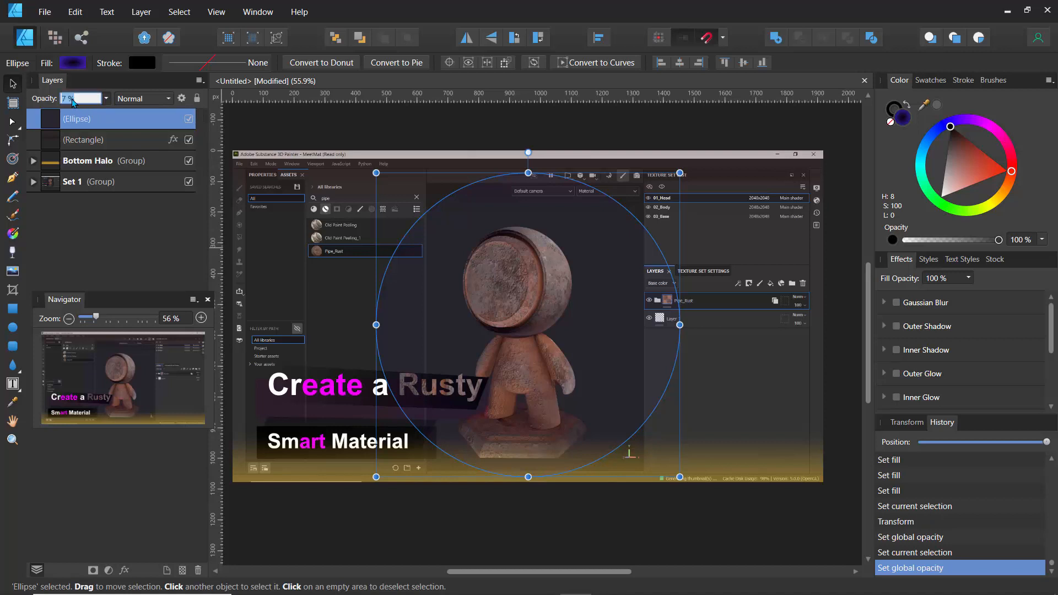
type("4")
key("Return")
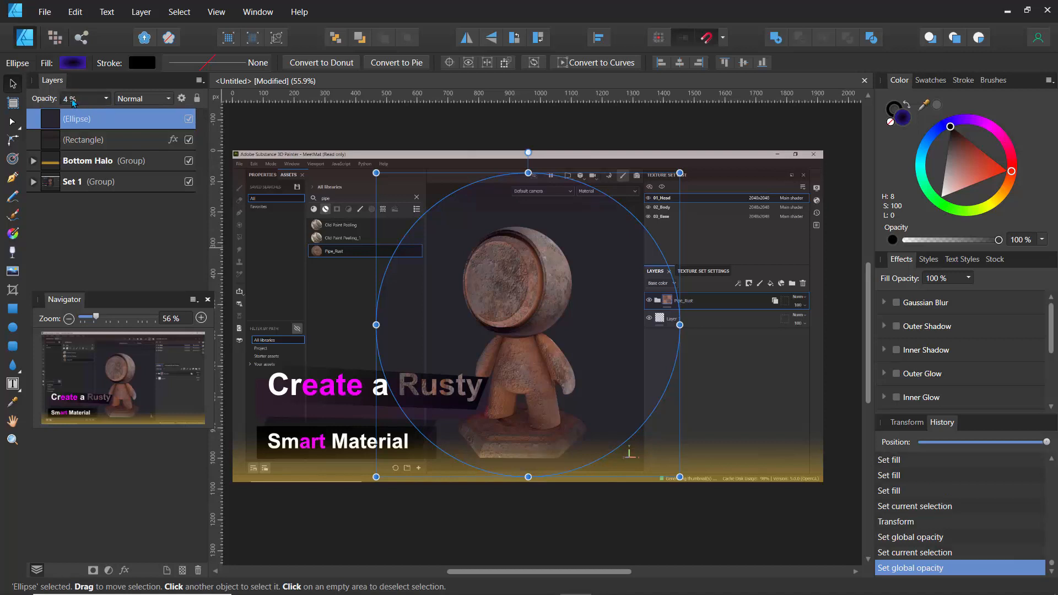
left_click(292, 123)
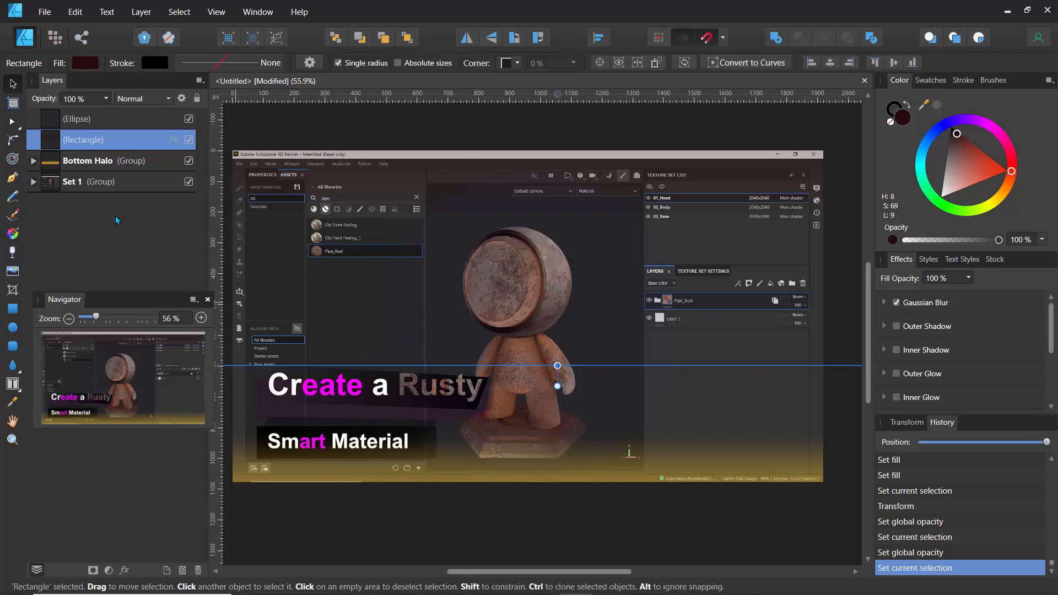
Step: Group the ellipse, the rectangle and the Bottom Halo group together and name the new group "Effects"
mouse_move(440, 592)
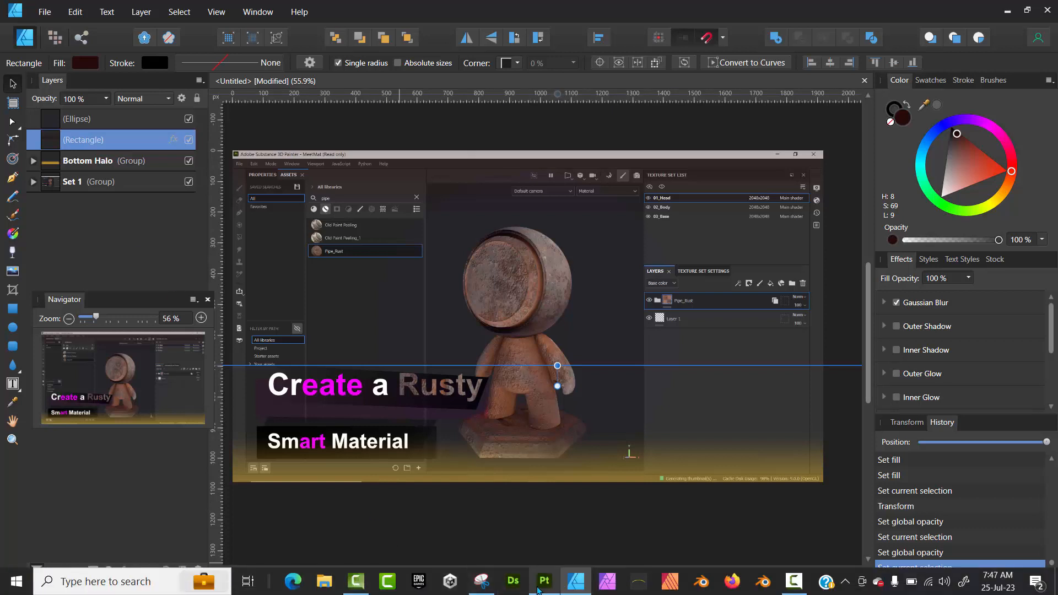
mouse_move(537, 591)
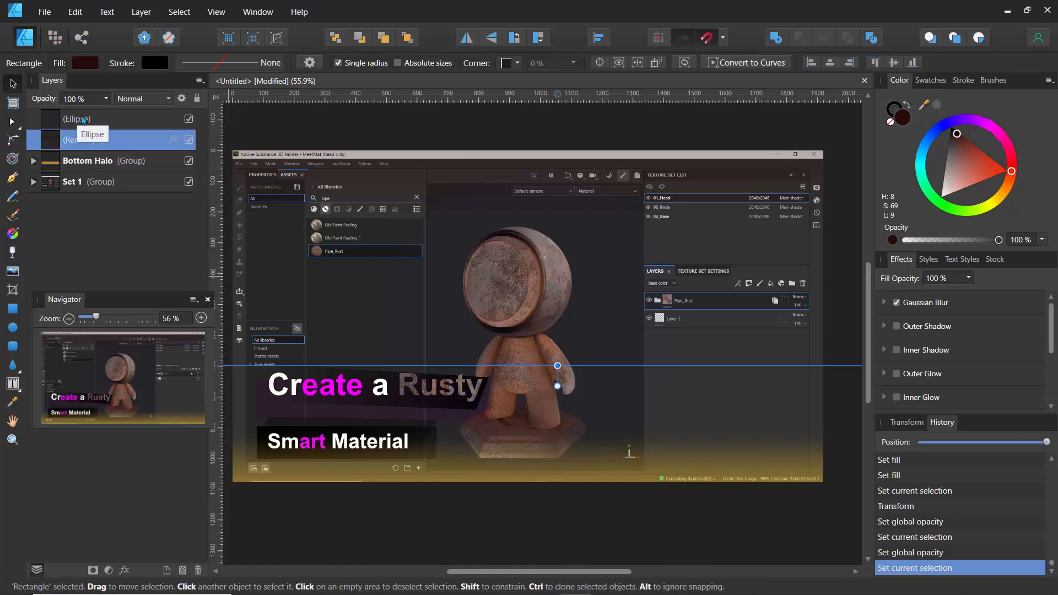
left_click(83, 119, "shift")
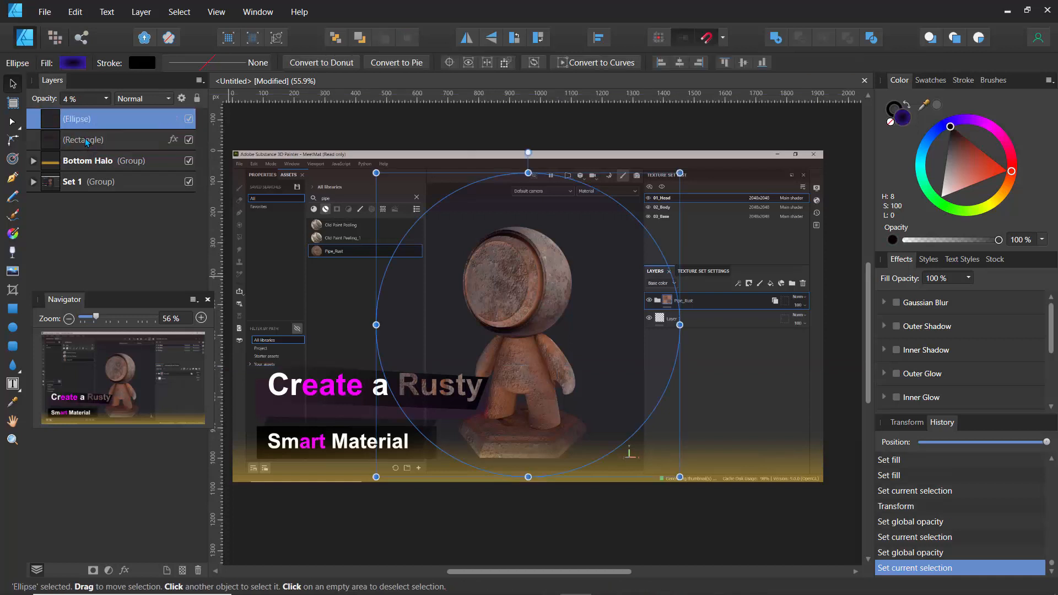
left_click(90, 161, "shift")
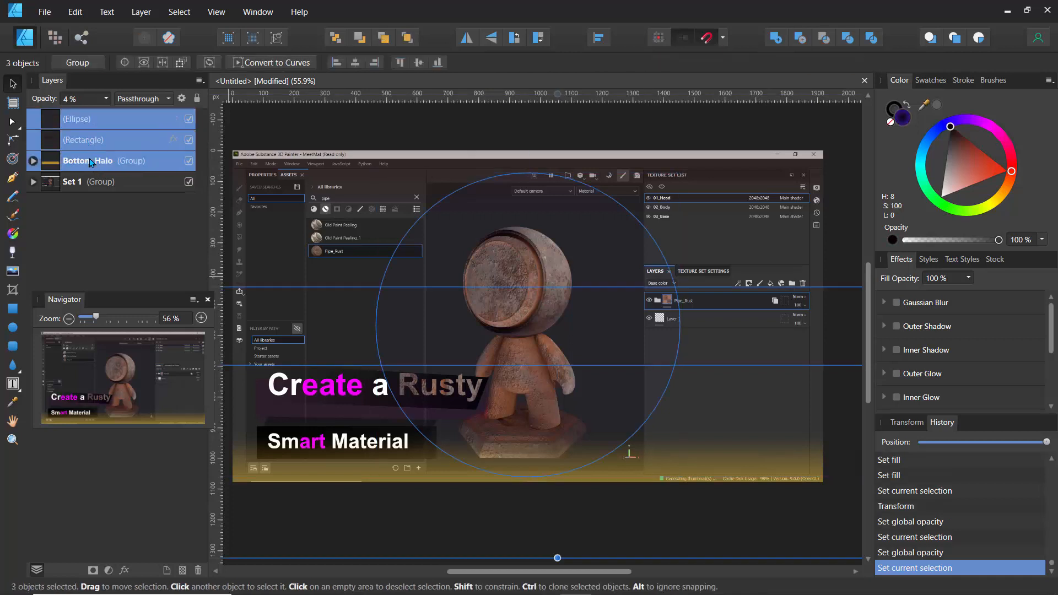
key("ctrl+g")
double_click(85, 124)
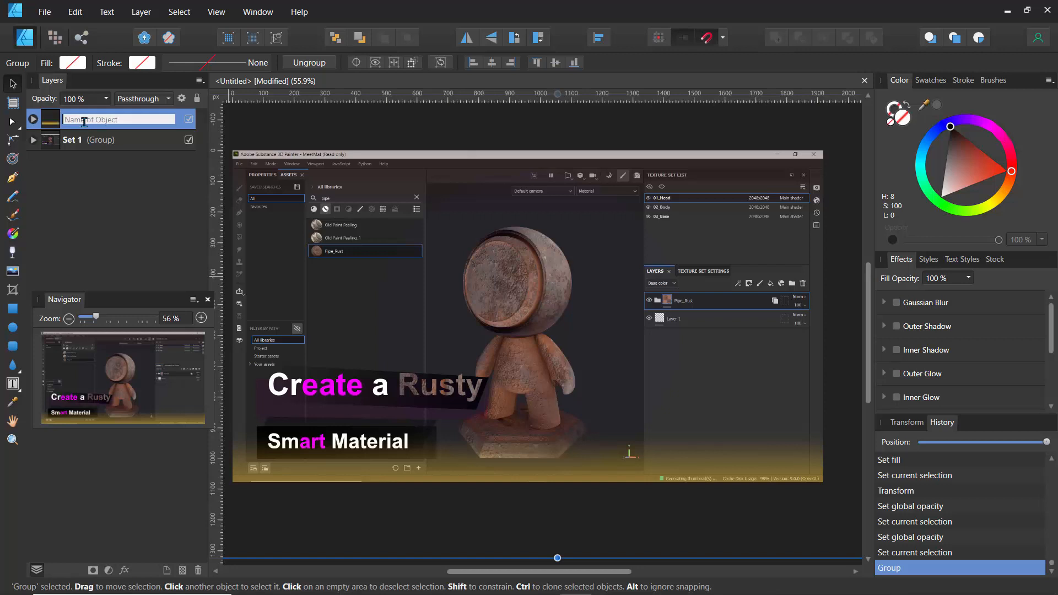
type("Effects")
key("Return")
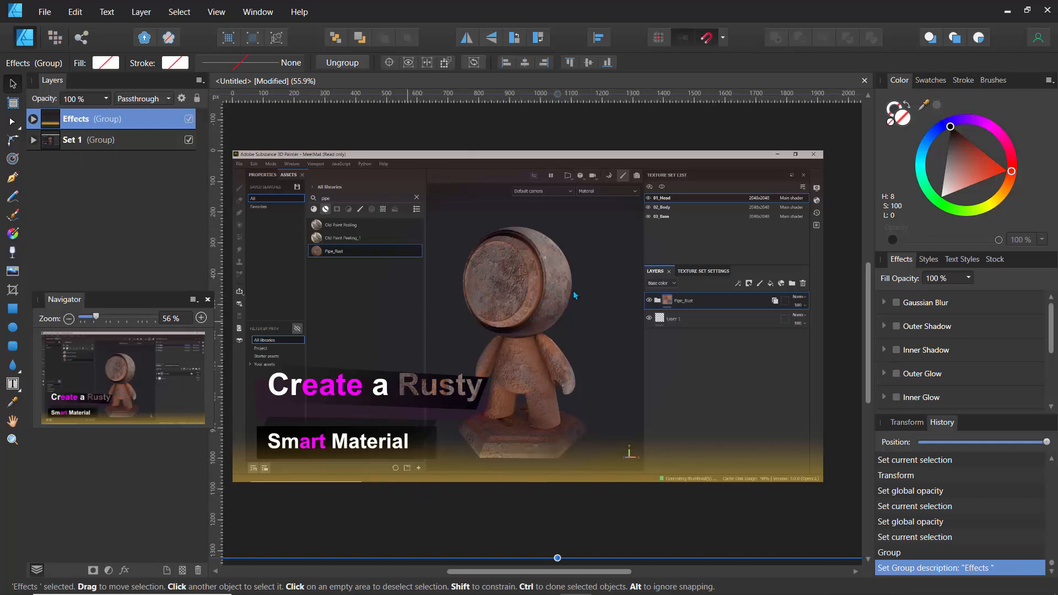
Step: Draw a rounded square about 340 px wide beside the statue's head and fill it dark green (H 131, S 100, L 16)
left_click(12, 345)
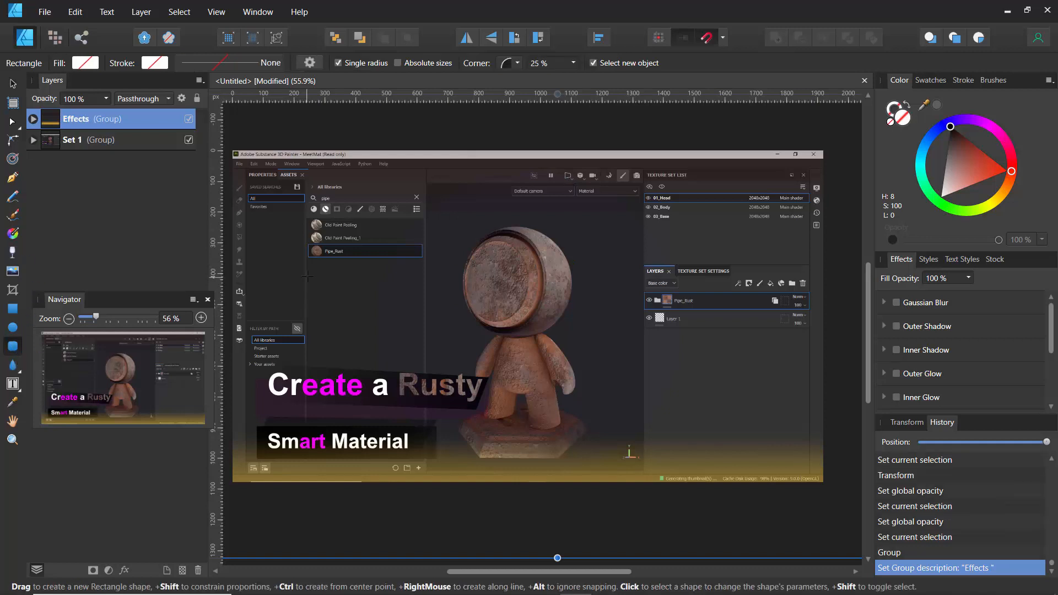
left_click_drag(329, 195, 432, 299)
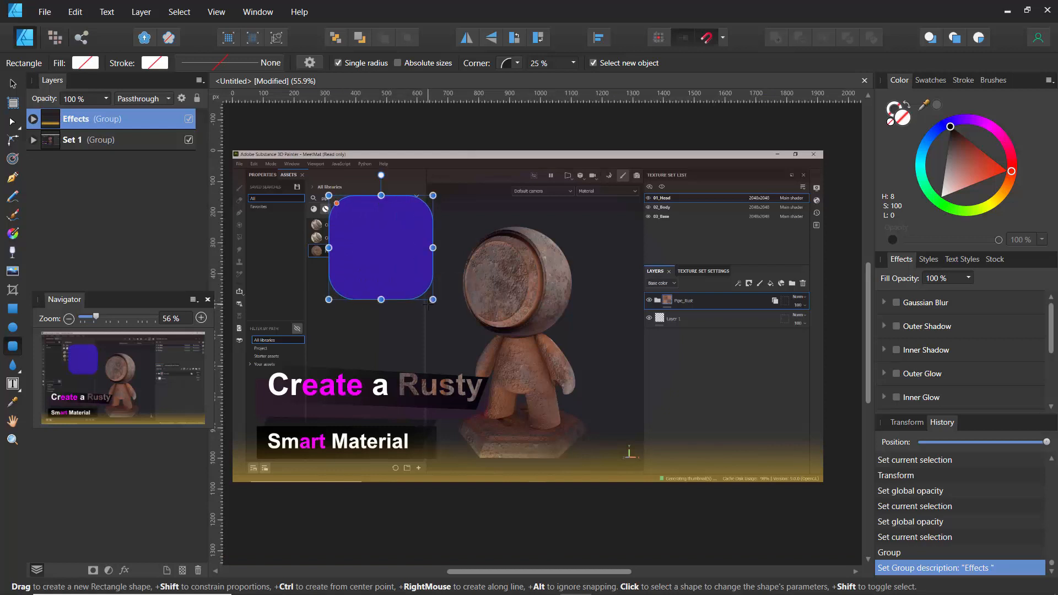
left_click(936, 198)
left_click_drag(964, 191, 993, 189)
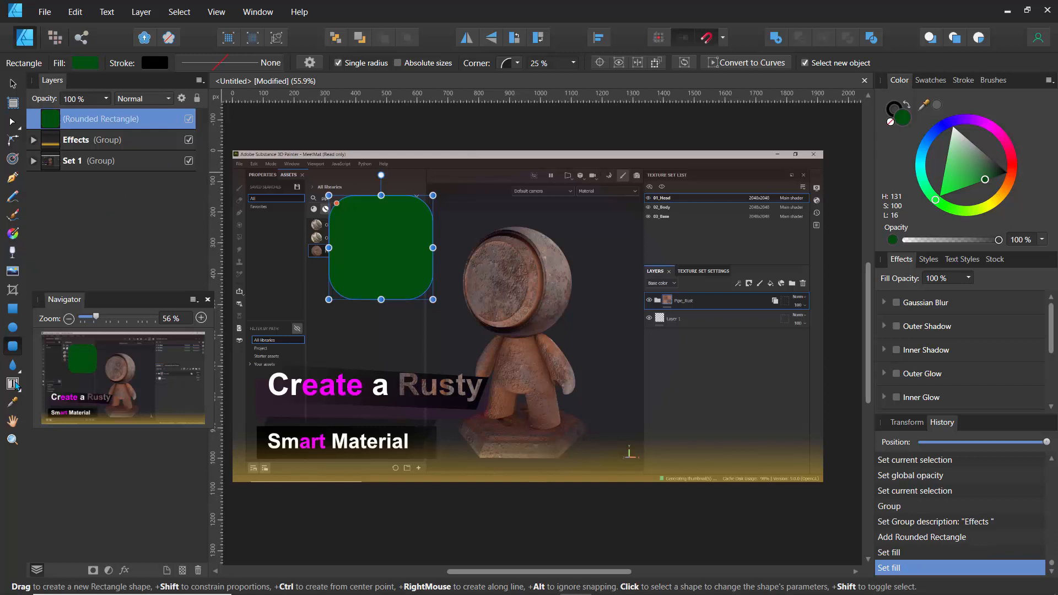
Step: Add a text frame inside the green square containing the letter "P" and set the letter's size to 36 pt
left_click(13, 384)
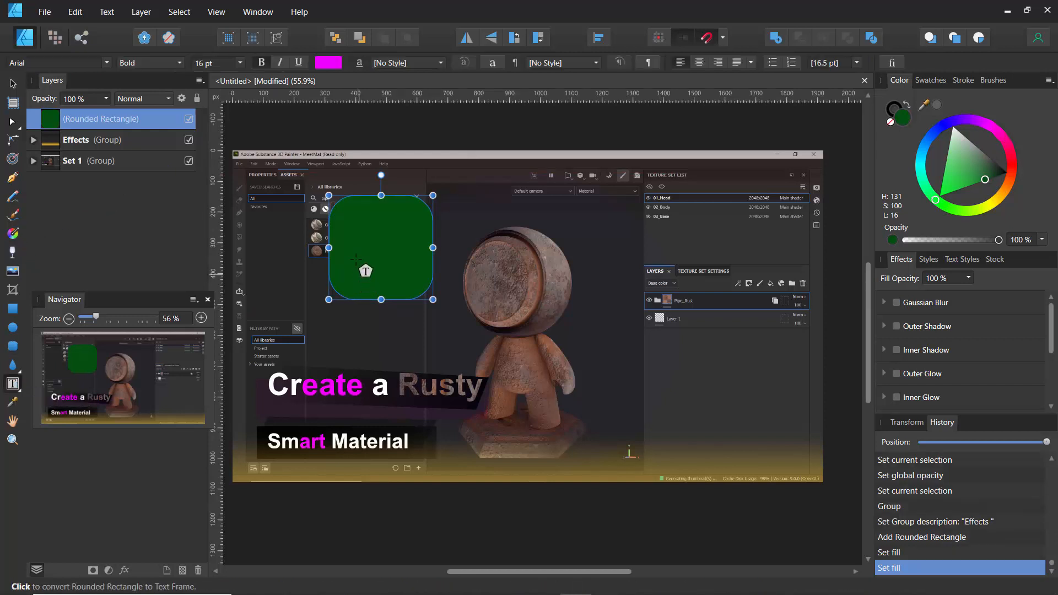
left_click_drag(351, 218, 413, 274)
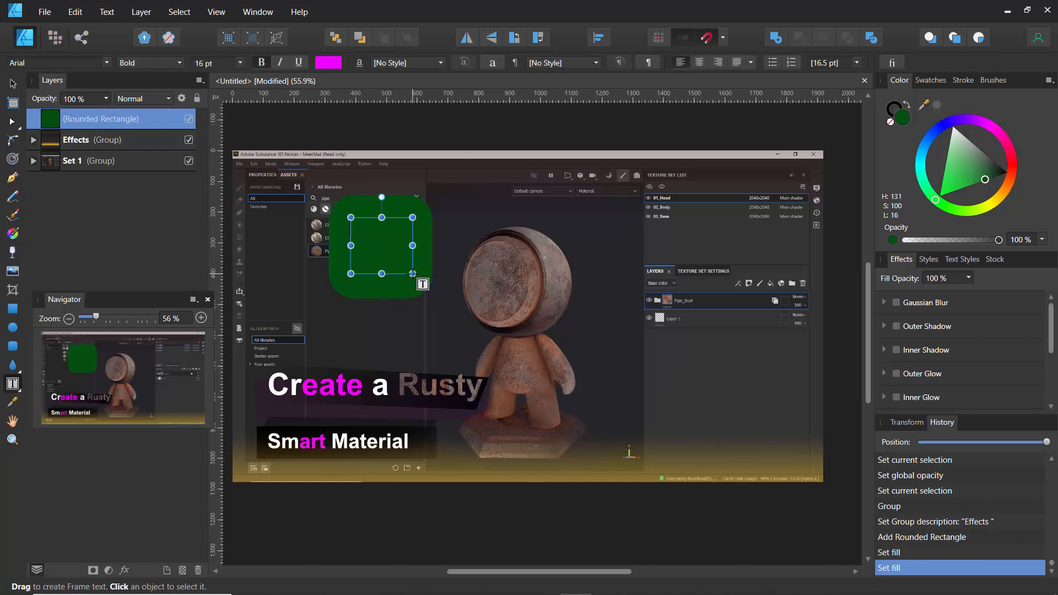
type("P")
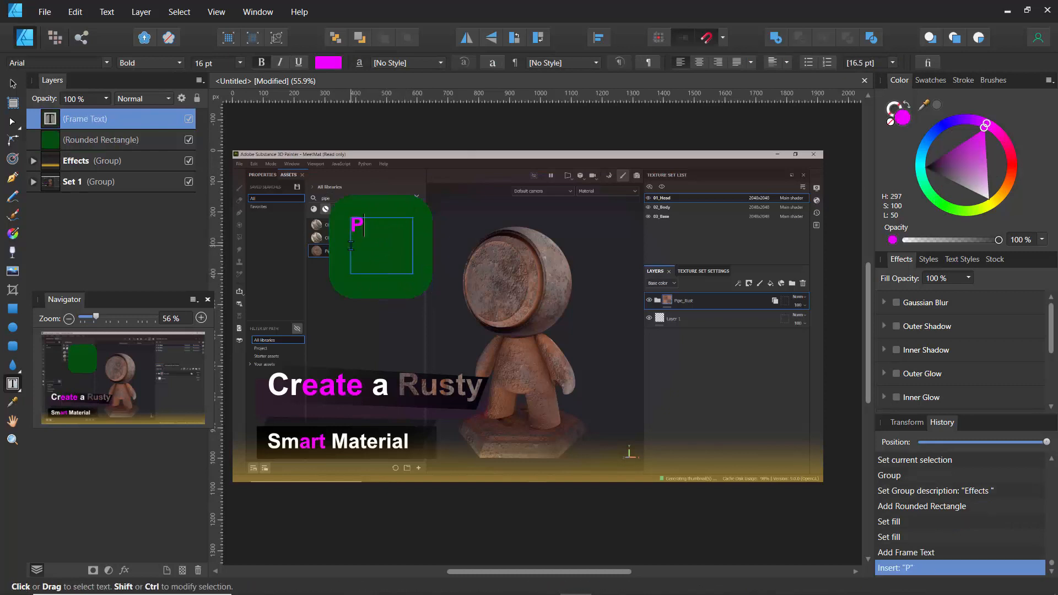
key("Escape")
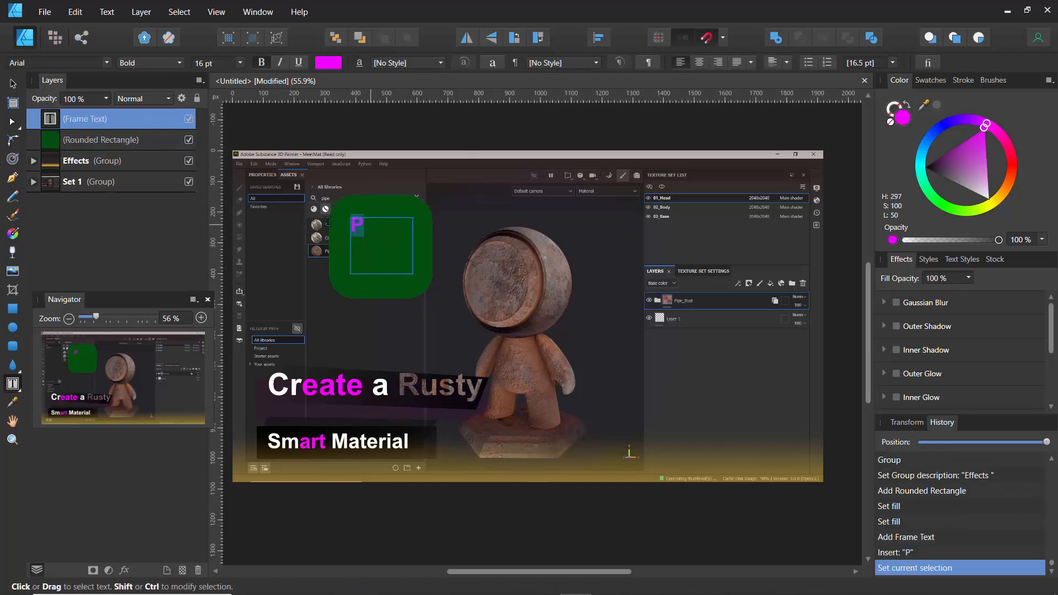
left_click(240, 63)
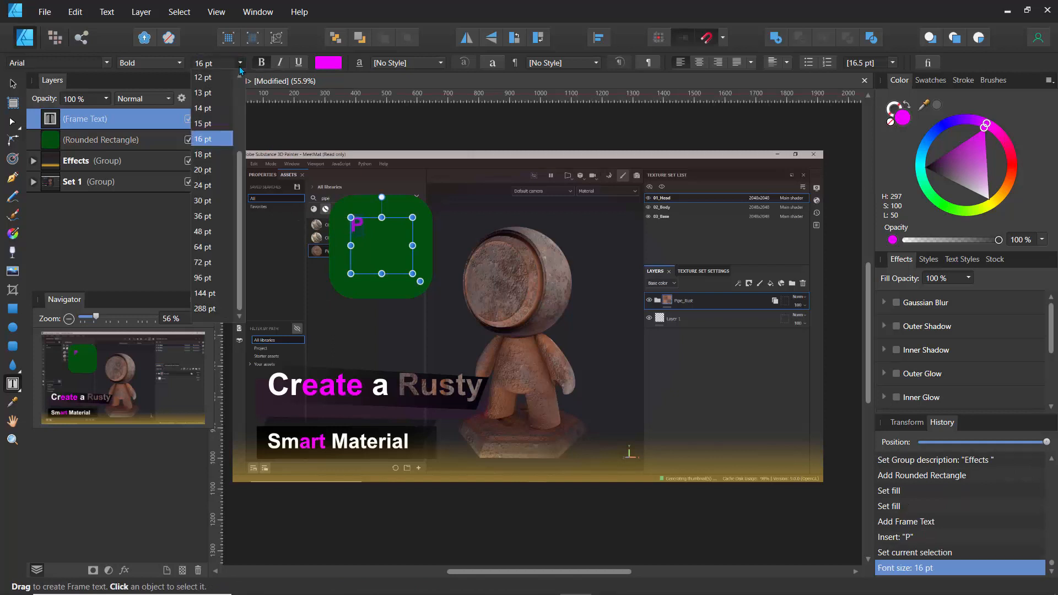
left_click(207, 216)
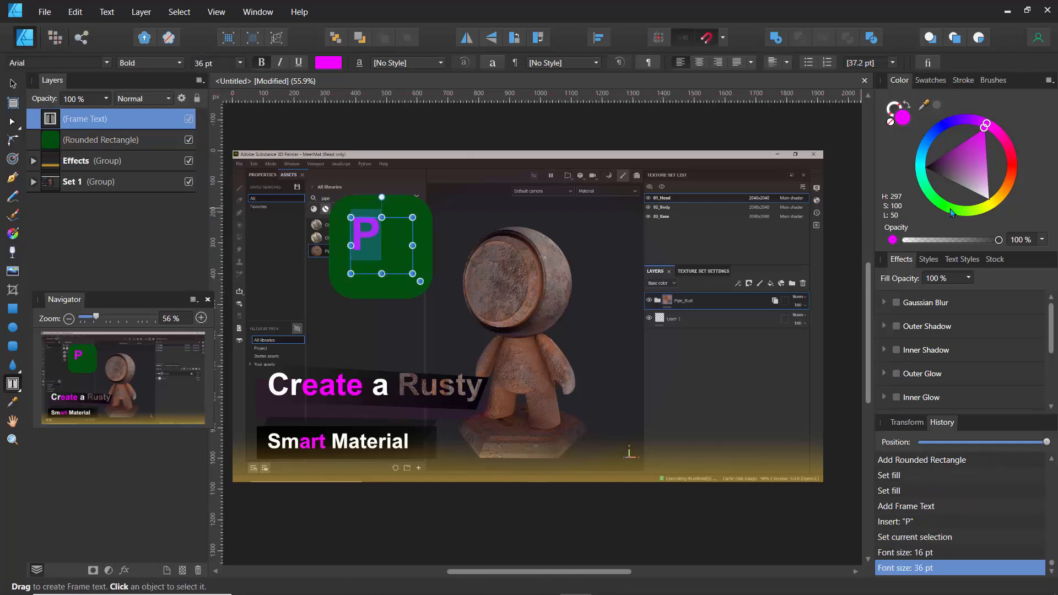
Step: Recolour the letter P bright green (H 98, S 100, L 50)
left_click(989, 206)
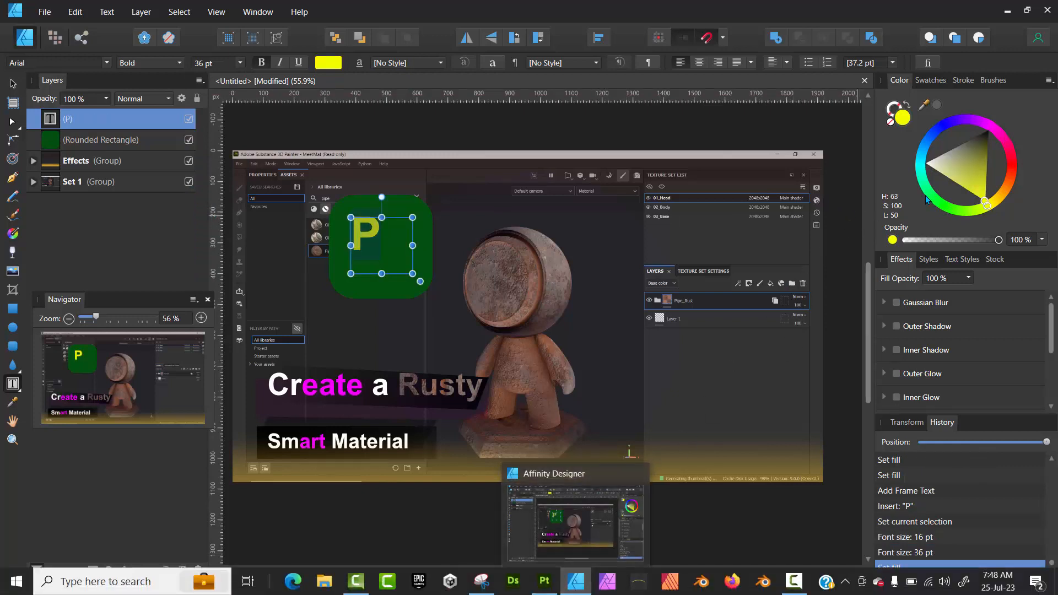
left_click_drag(965, 210, 959, 214)
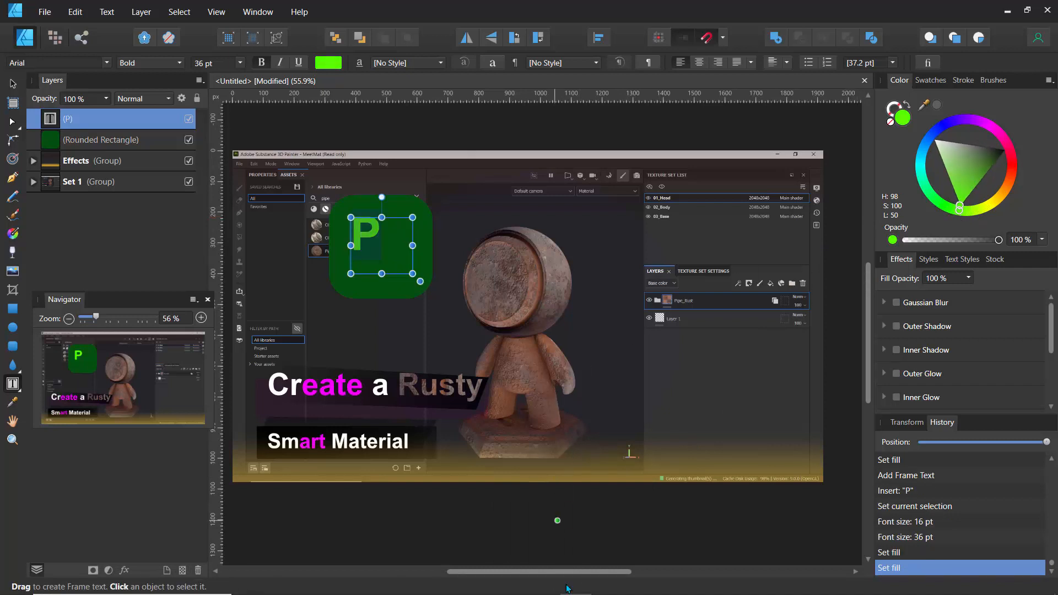
mouse_move(575, 581)
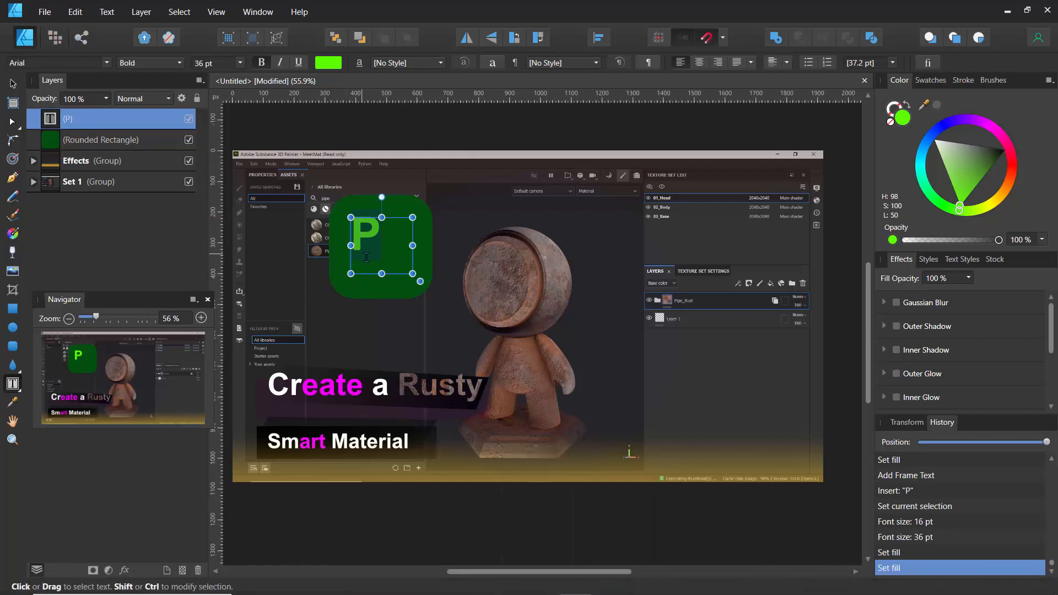
Step: Enlarge the P's text frame slightly and set the letter's font size to 48 pt
mouse_move(350, 273)
left_mouse_down()
mouse_move(346, 300)
mouse_move(347, 286)
left_mouse_up()
double_click(348, 235)
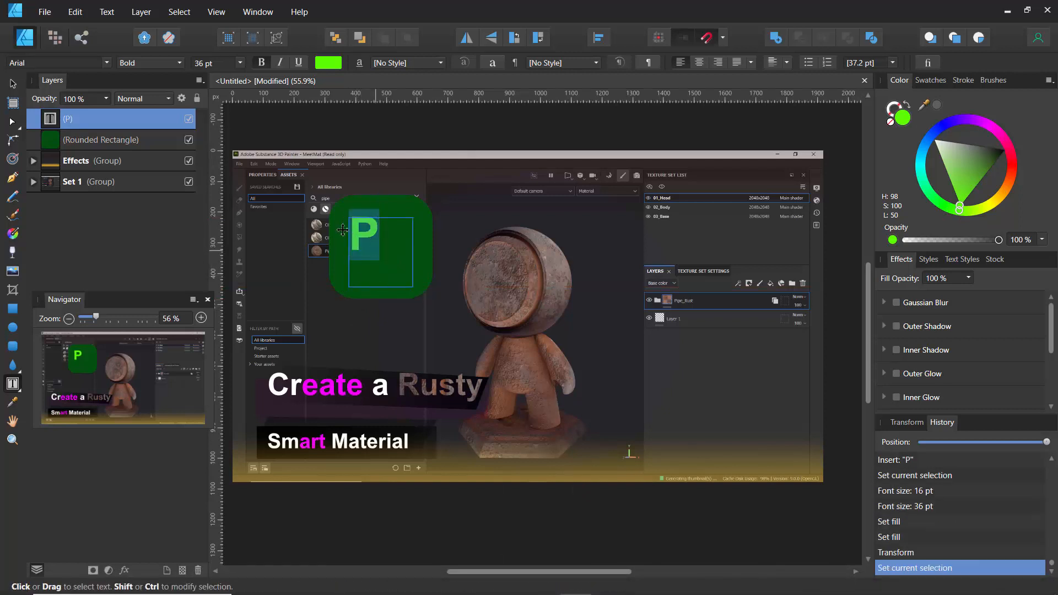
left_click(240, 62)
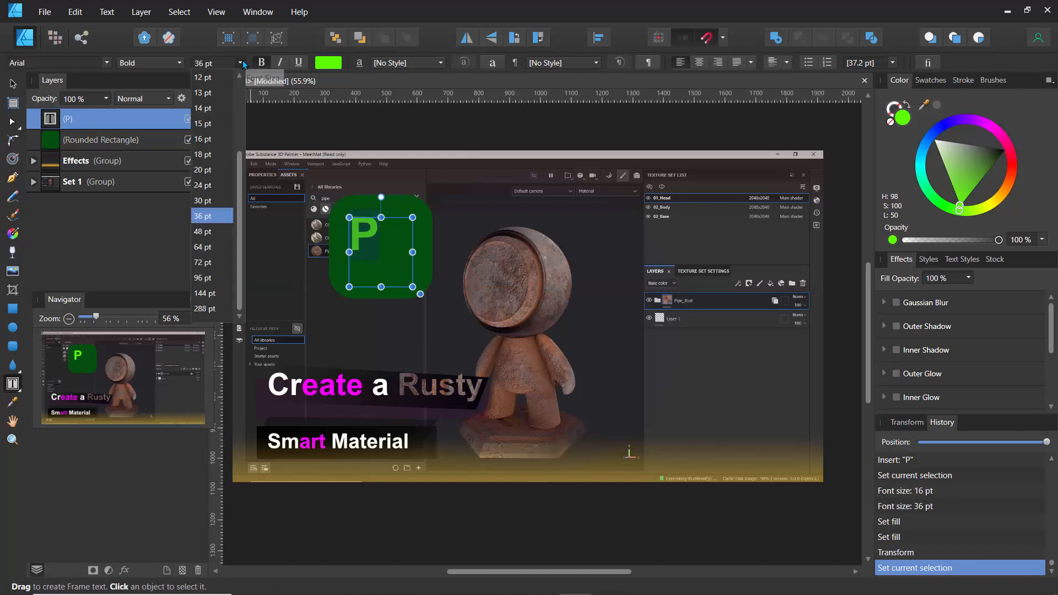
left_click(203, 232)
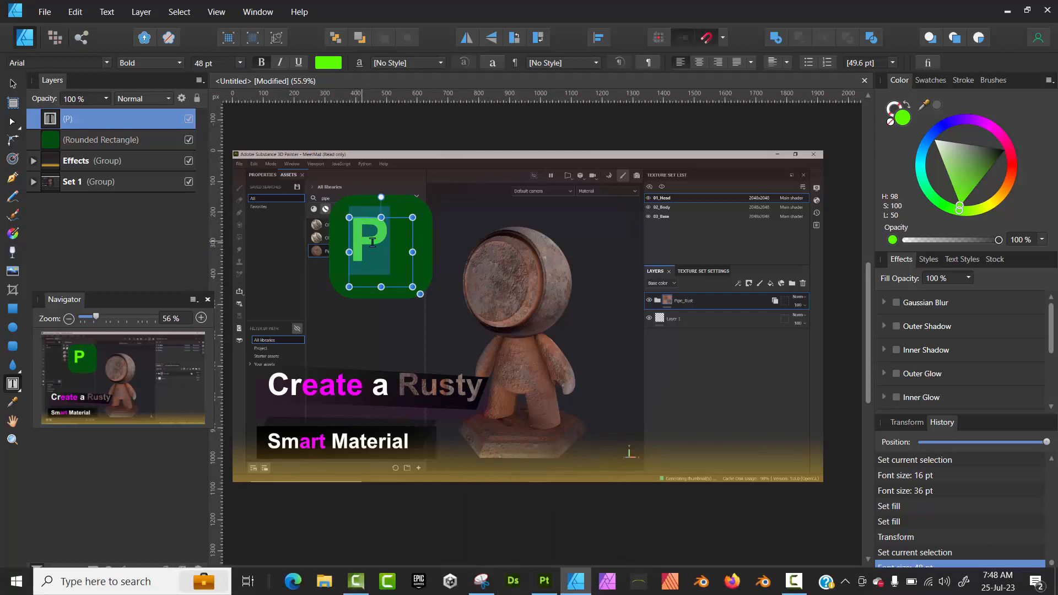
Step: Add a lowercase "t" after the P so the text reads "Pt"
left_click(384, 264)
type("t")
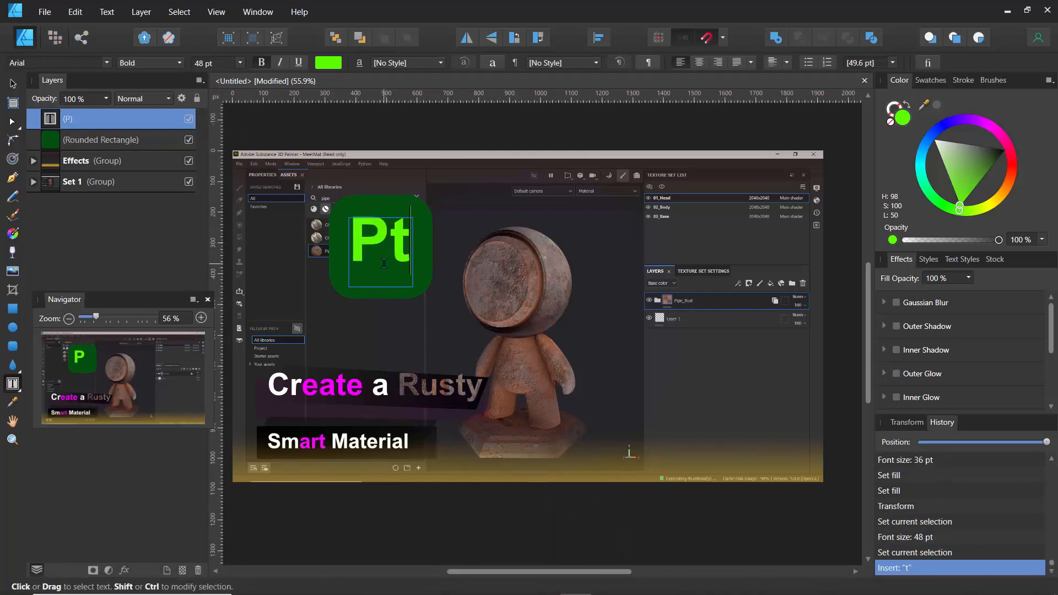
key("Escape")
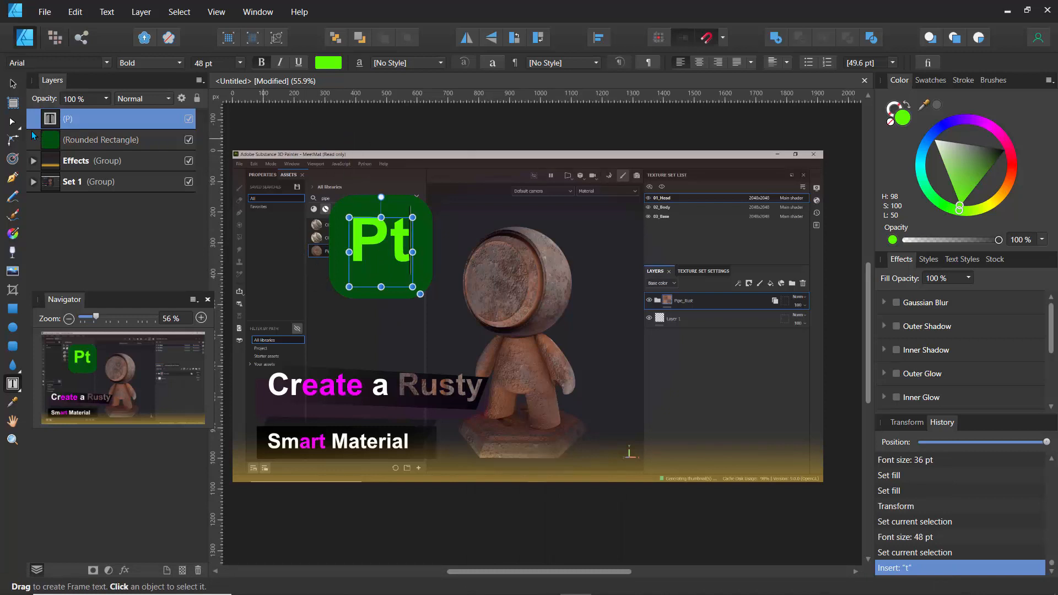
Step: Move the Pt text frame slightly down to centre the letters in the green rounded square
left_click(65, 142)
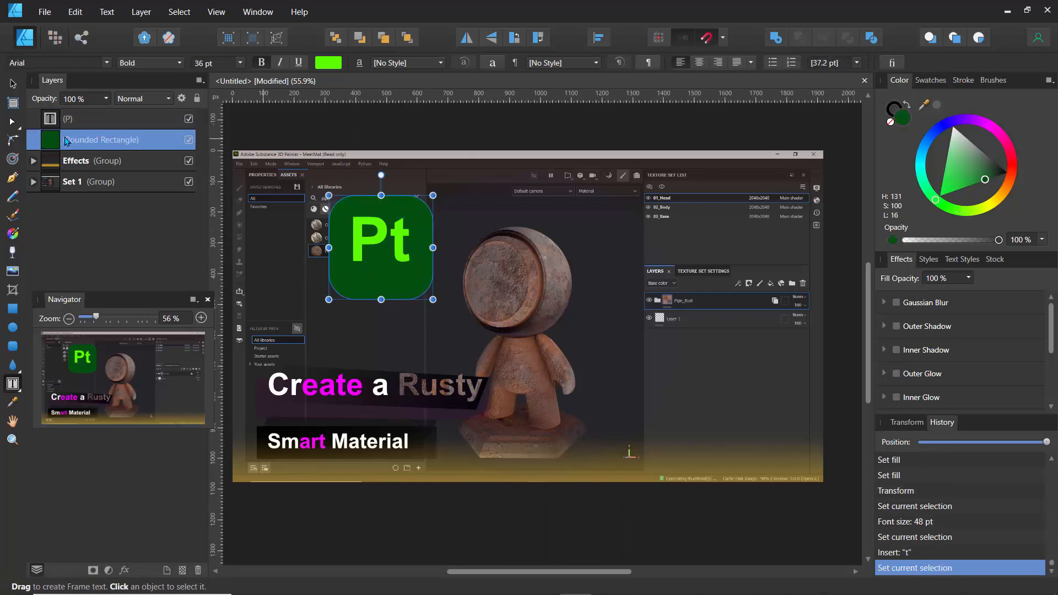
left_click(92, 122, "shift")
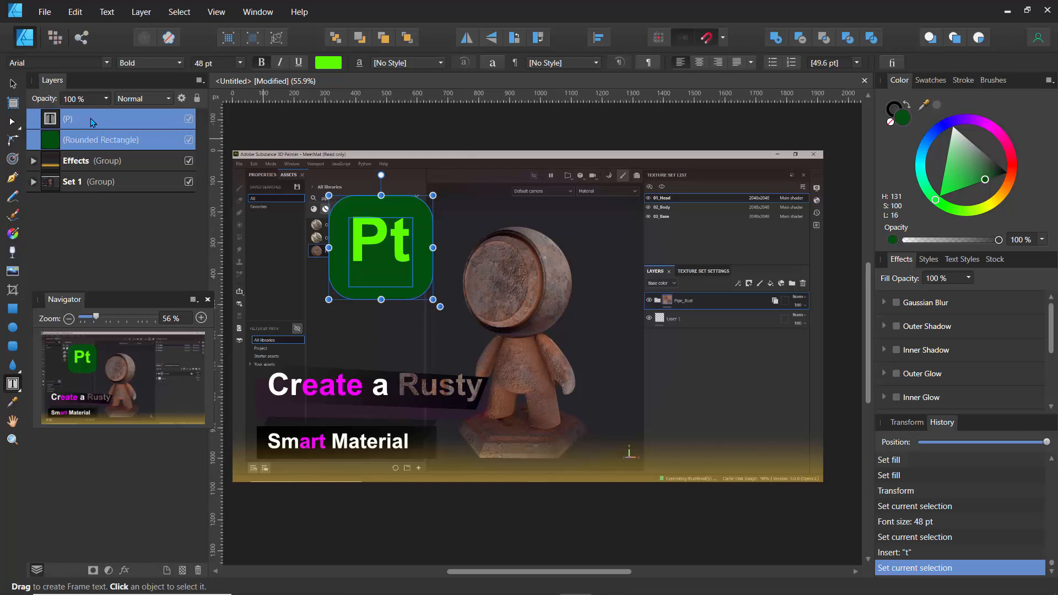
left_click(55, 124)
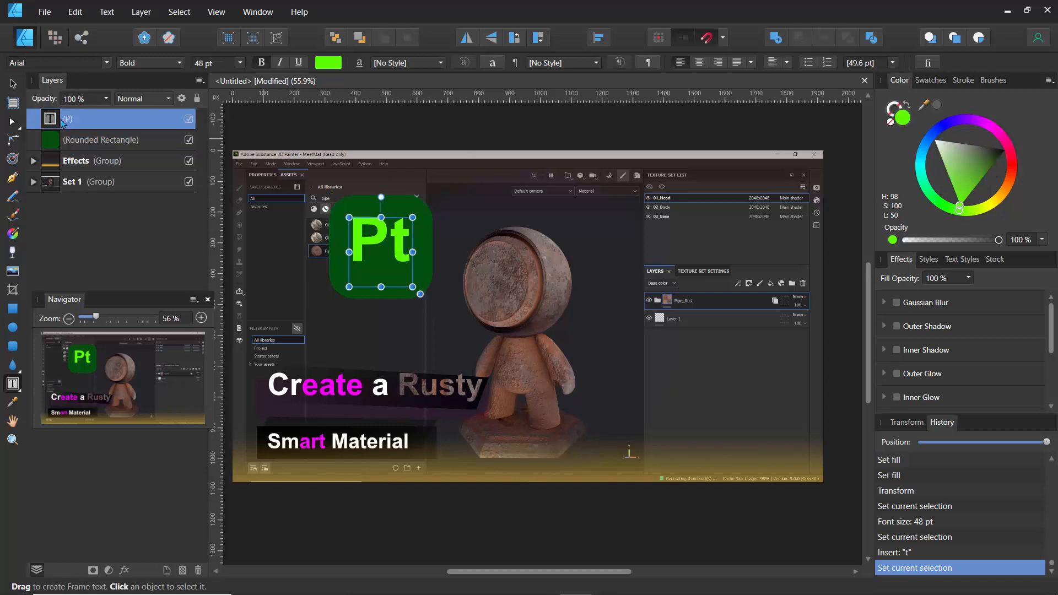
key("Escape")
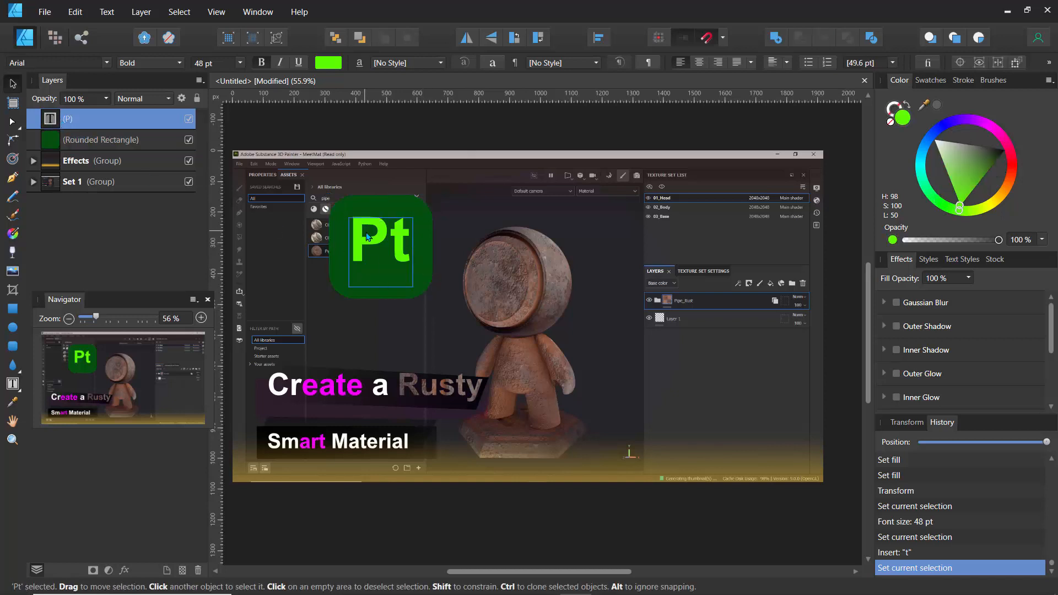
left_click_drag(374, 244, 375, 250)
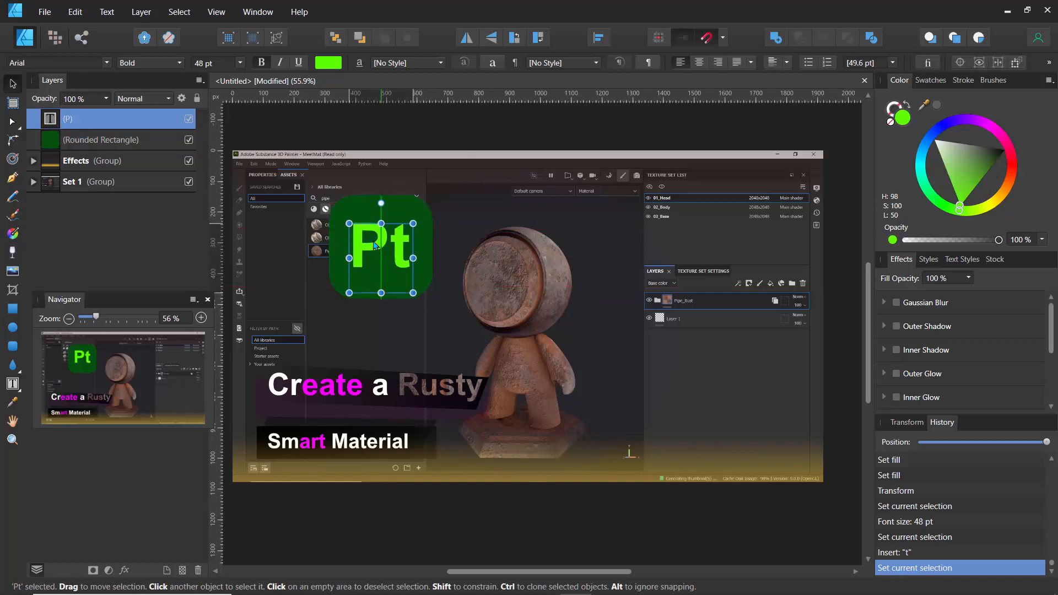
Step: Group the Pt text with the green rounded square and name the group "Text"
left_click(72, 141, "shift")
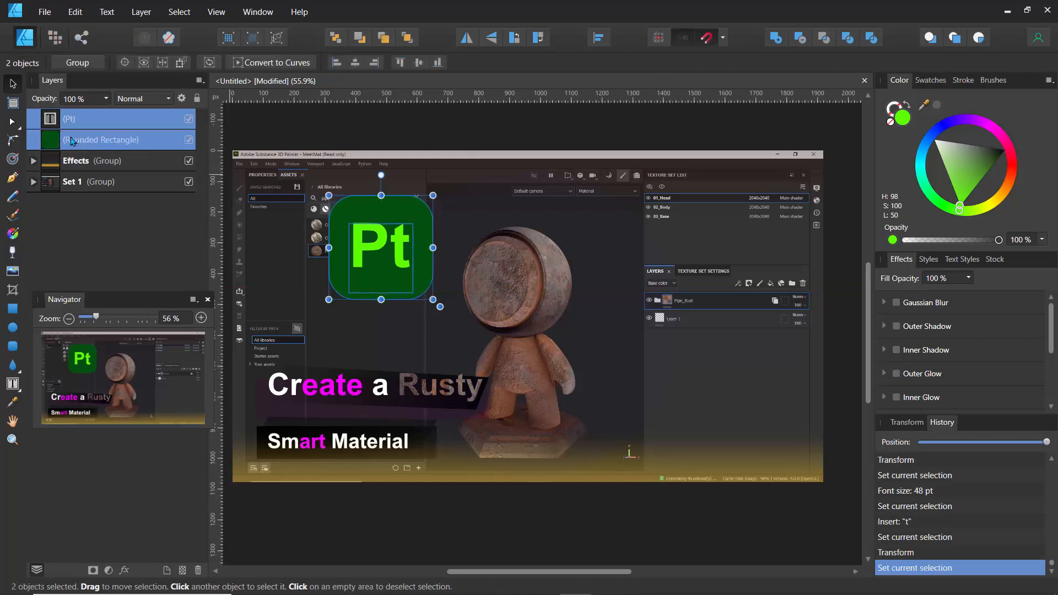
key("ctrl+g")
double_click(74, 119)
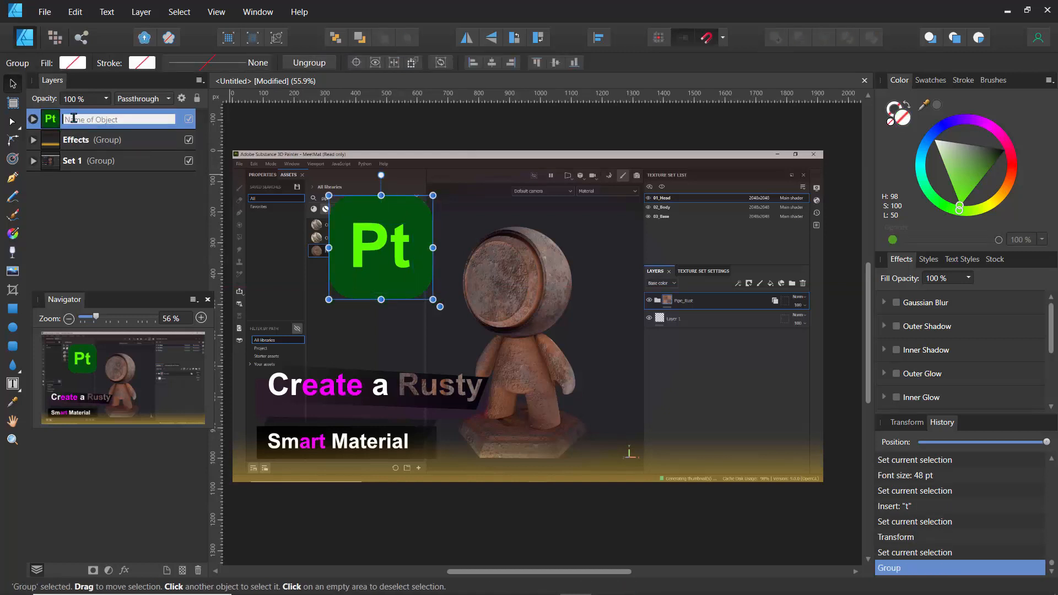
type("Text")
key("Return")
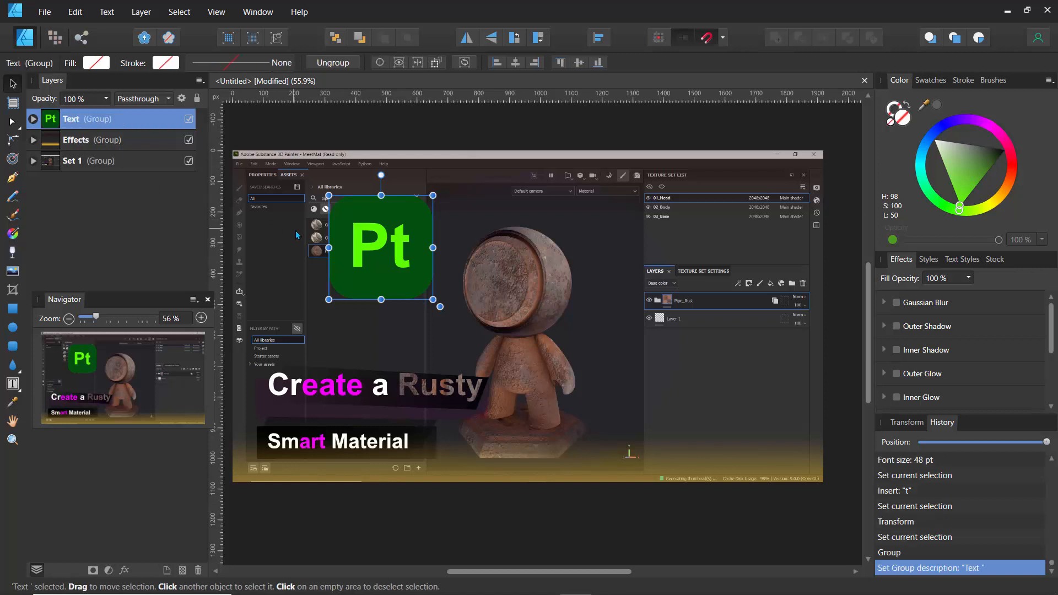
Step: Rotate the Pt badge group slightly anticlockwise and shift it down and outward from the figure, above the title
left_click_drag(395, 176, 401, 182)
left_click_drag(409, 226, 374, 249)
left_click_drag(370, 195, 329, 197)
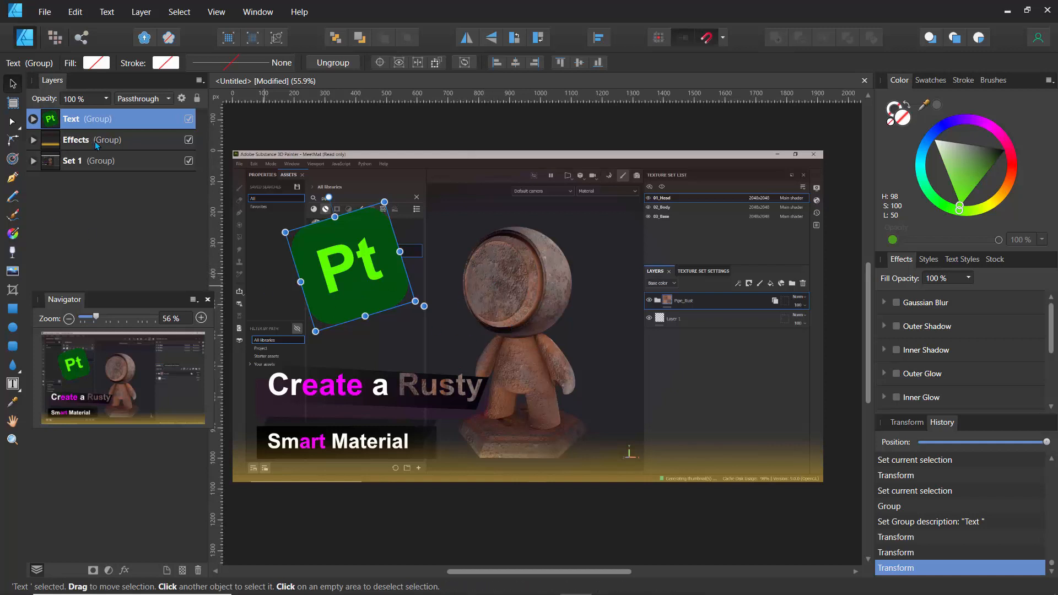
Step: Group the Effects and Set 1 groups together and name the new group "All"
left_click(137, 142)
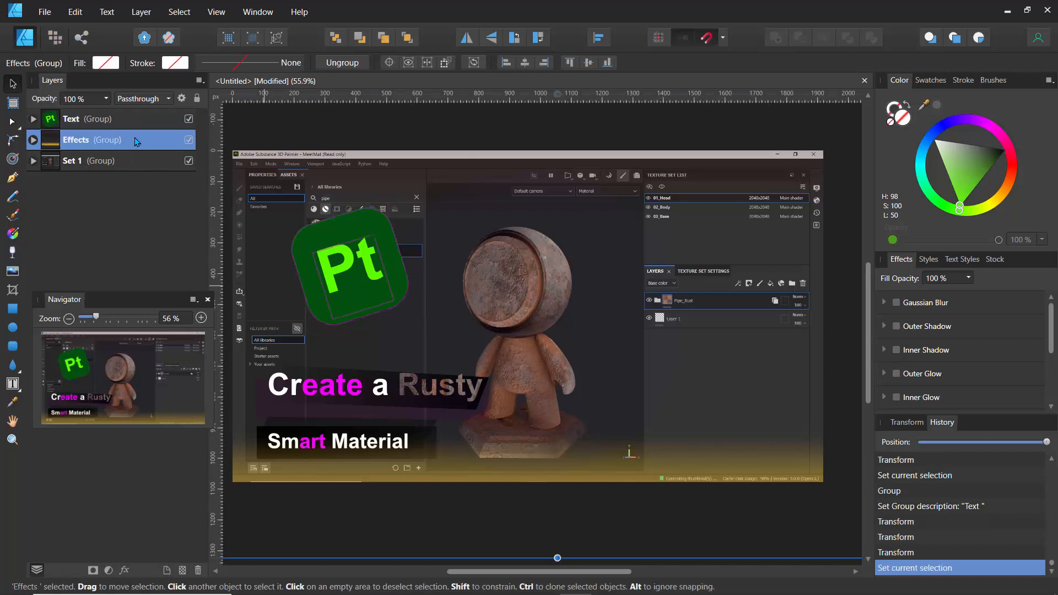
left_click(130, 163, "shift")
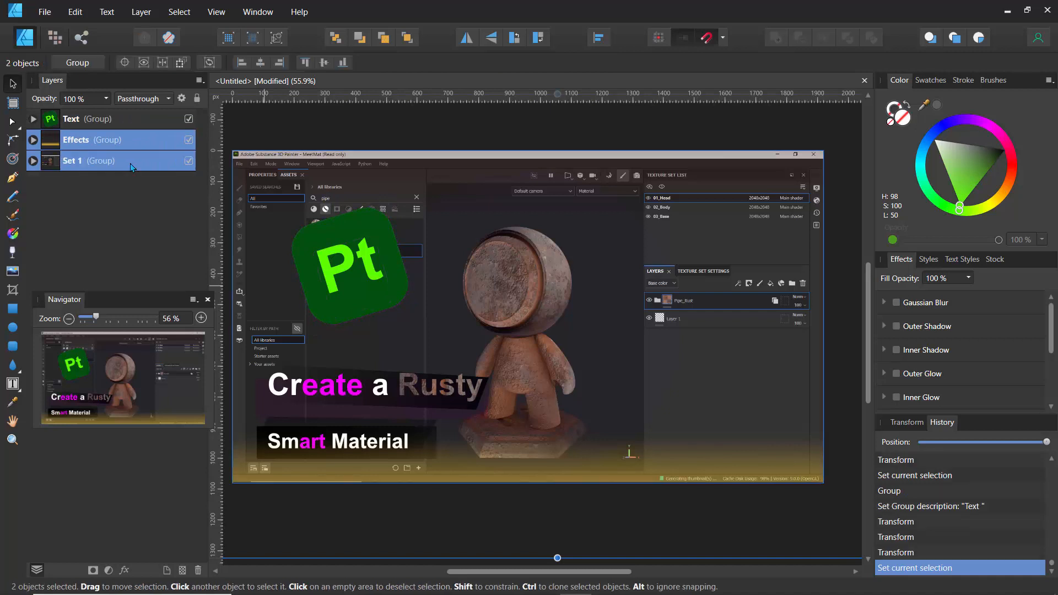
key("ctrl+g")
double_click(84, 139)
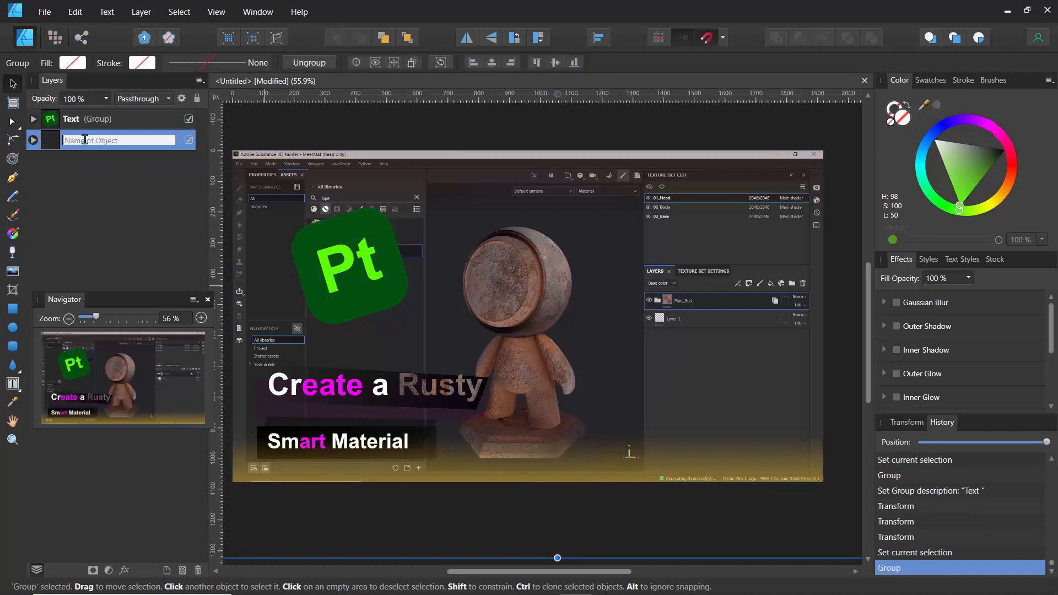
type("All")
key("Return")
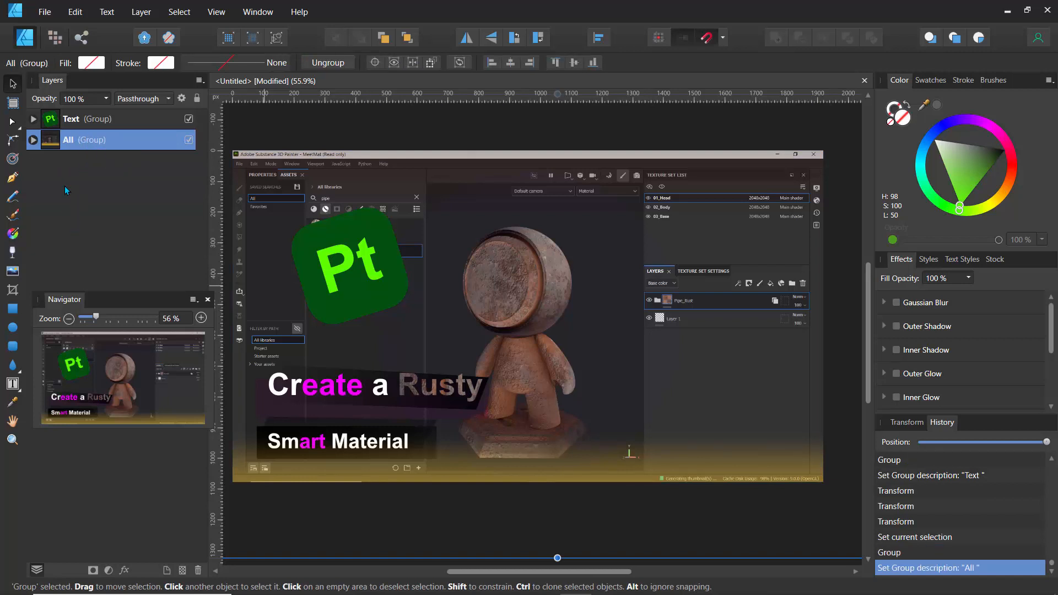
Step: Add a Levels adjustment to the All group and enlarge the Navigator preview below the layer list
left_click(110, 571)
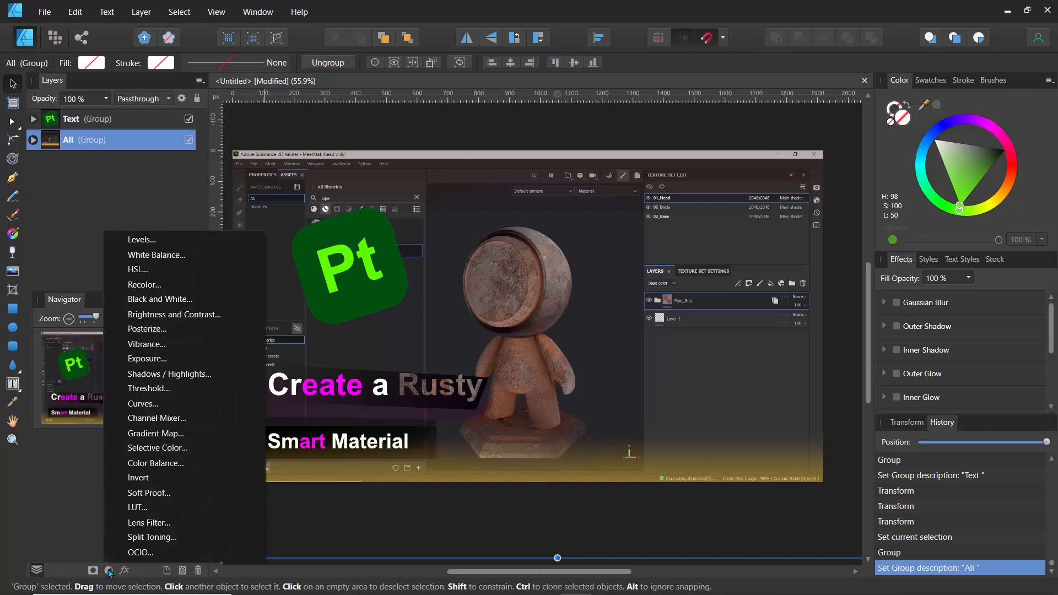
left_click(141, 241)
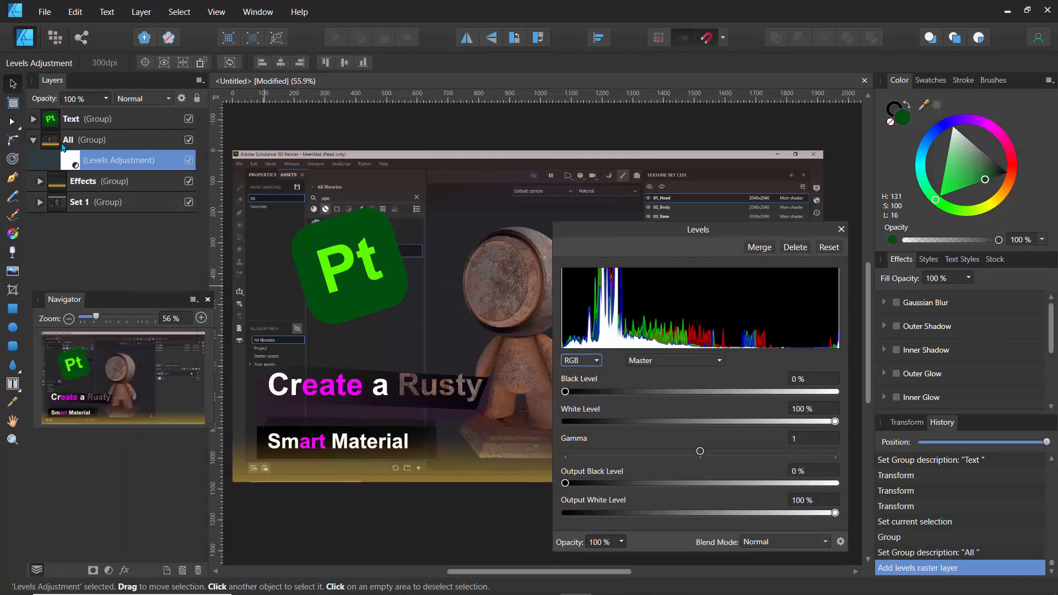
left_click(188, 120)
left_click(189, 119)
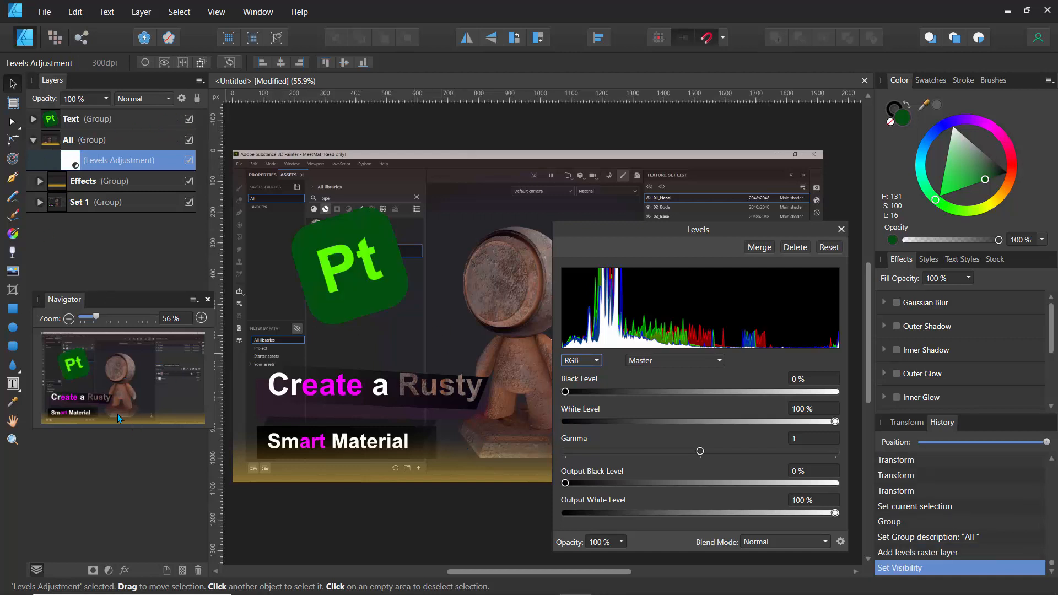
left_click_drag(152, 300, 156, 230)
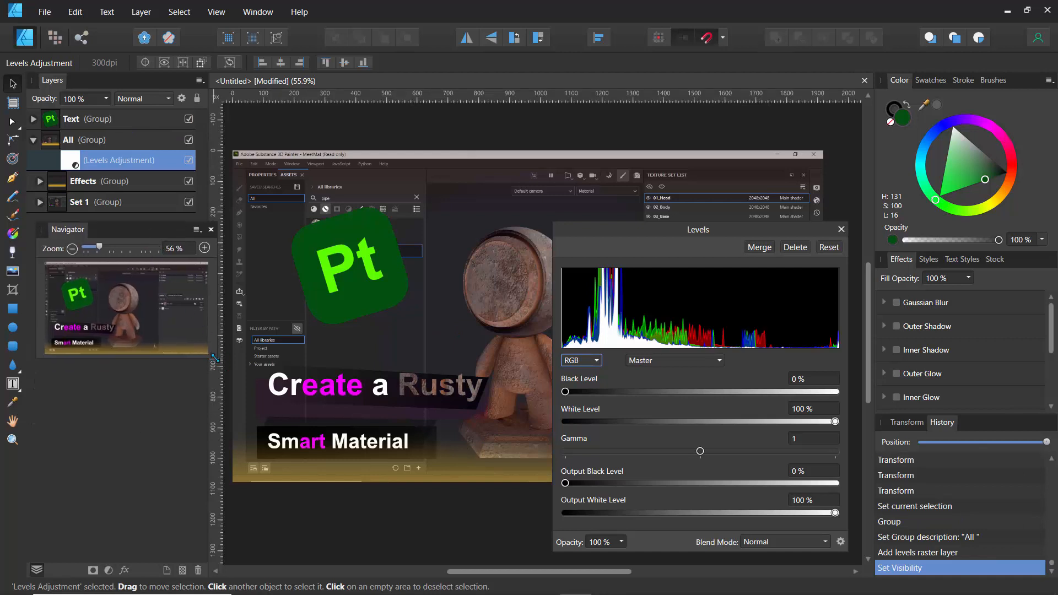
left_click_drag(215, 358, 244, 420)
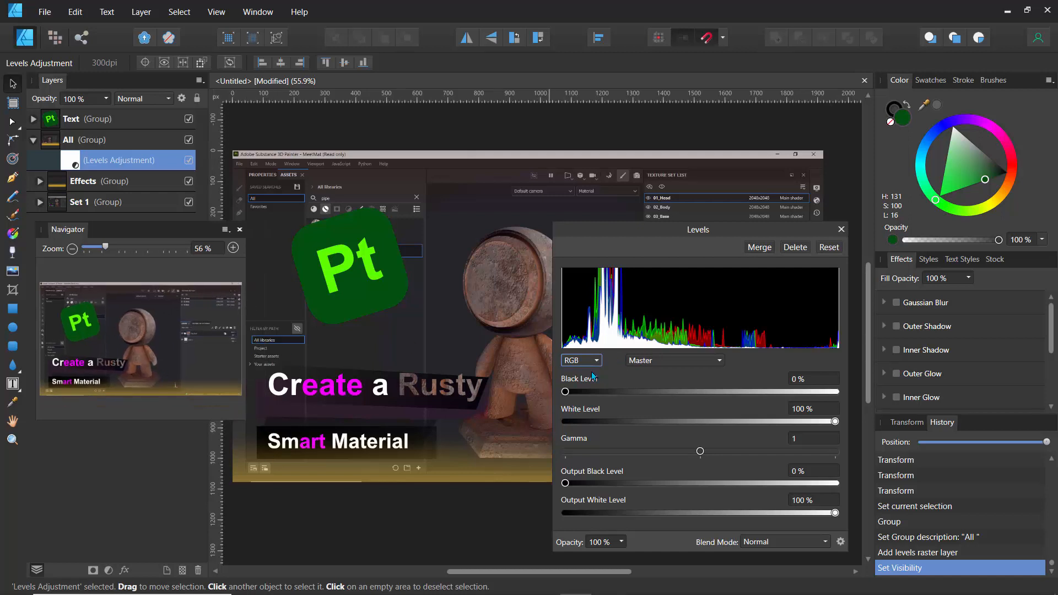
Step: Set the Levels adjustment to Black Level 4 %, White Level 74 % and Output White Level 93 %
left_click_drag(565, 392, 586, 397)
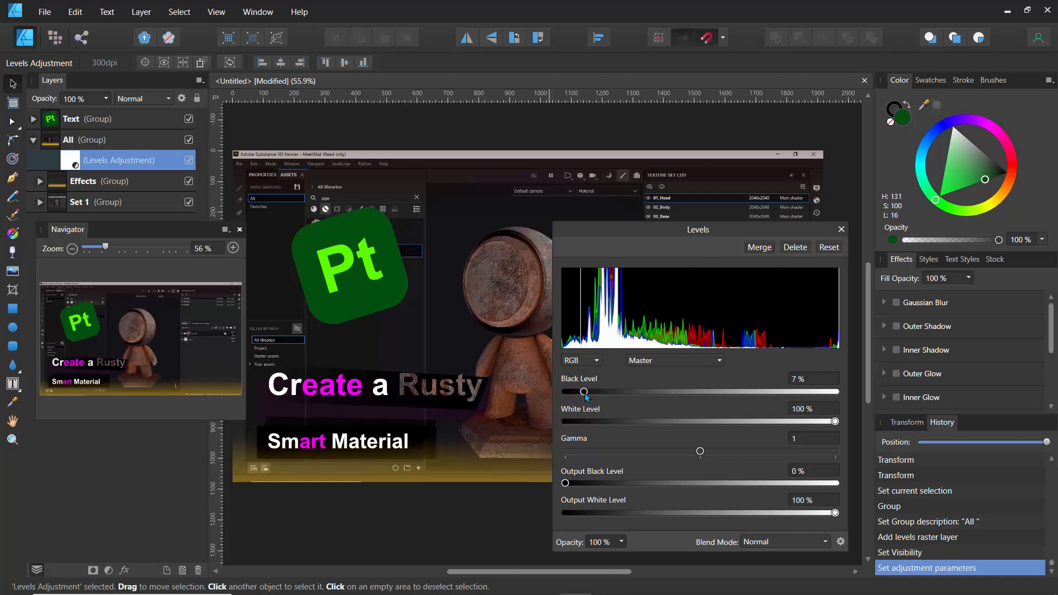
left_click_drag(597, 238, 735, 199)
mouse_move(722, 353)
left_mouse_down()
mouse_move(692, 354)
mouse_move(714, 355)
left_mouse_up()
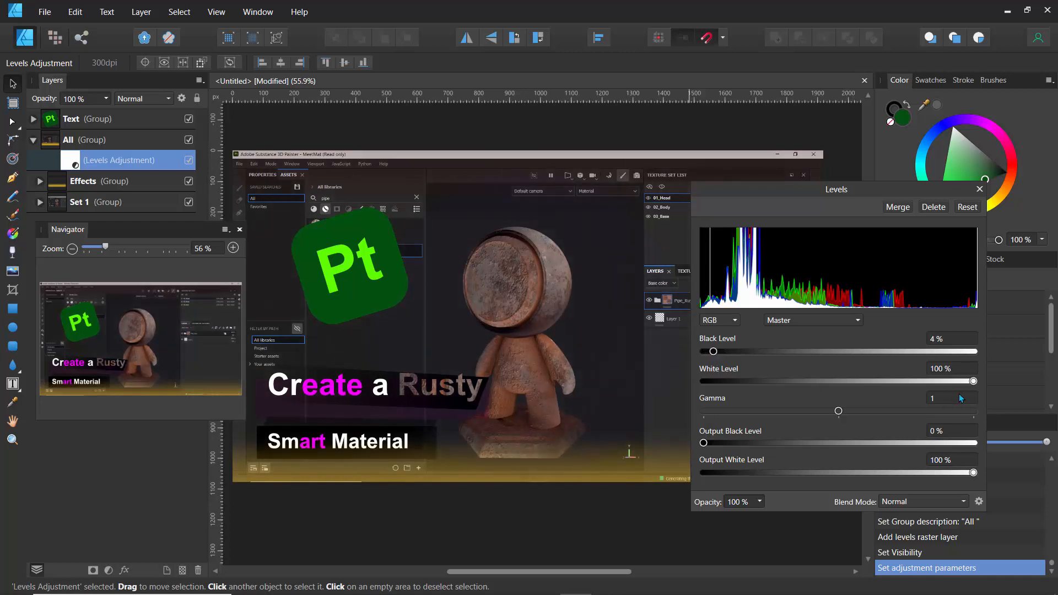
left_click_drag(973, 384, 904, 380)
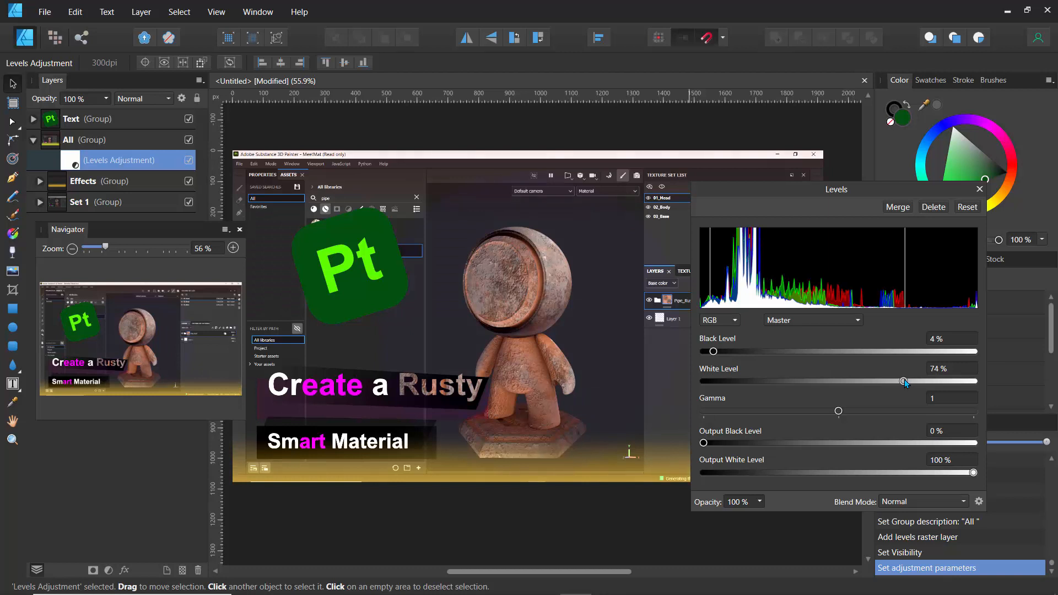
left_click_drag(966, 473, 955, 475)
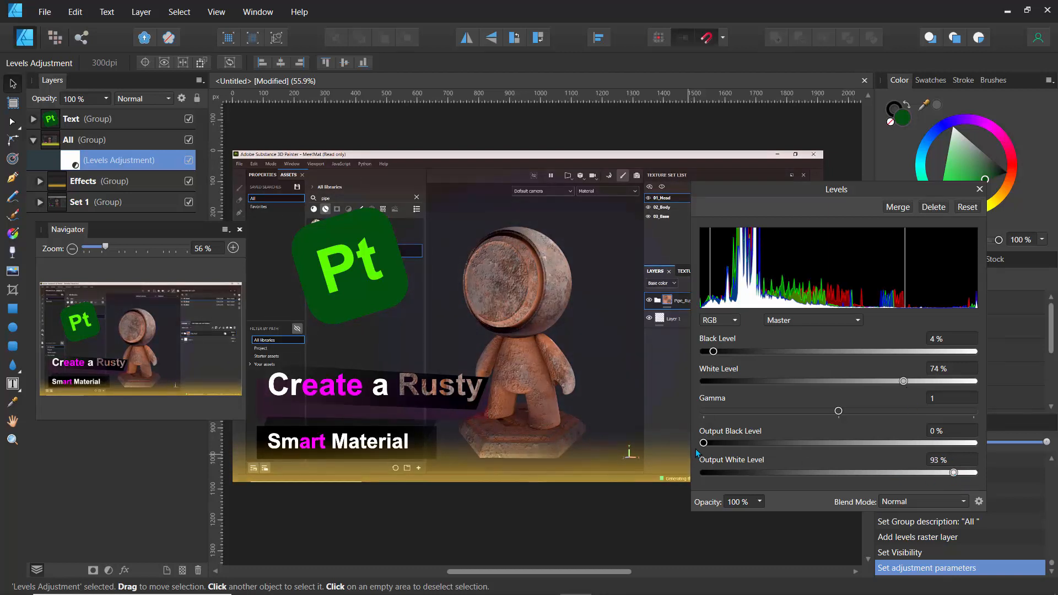
left_click_drag(704, 444, 705, 443)
left_click(978, 189)
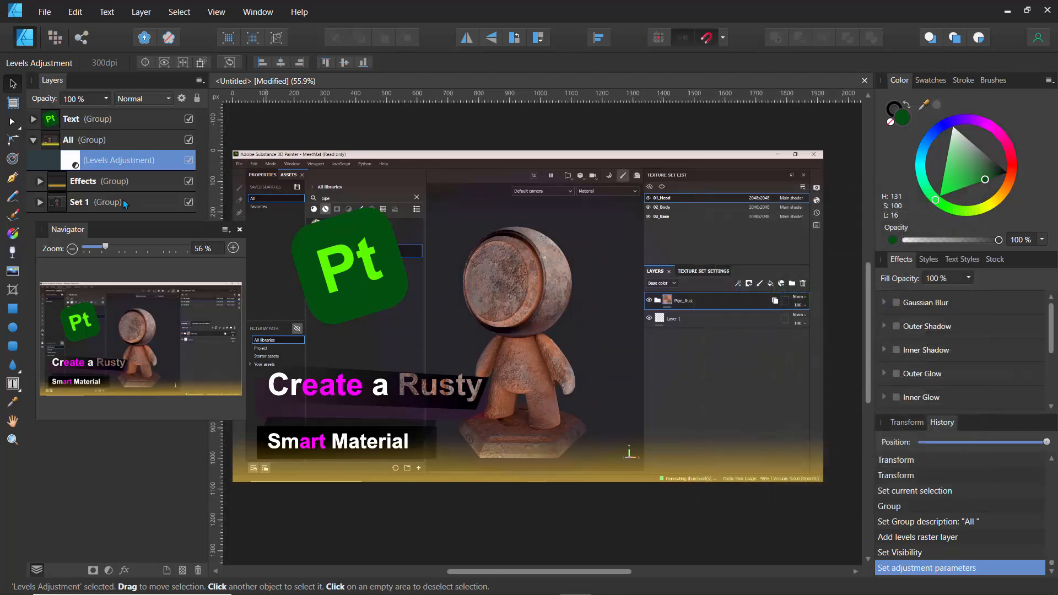
Step: Switch the Effects group's visibility off and on to compare the thumbnail with and without the effects
left_click(98, 175)
left_click(188, 182)
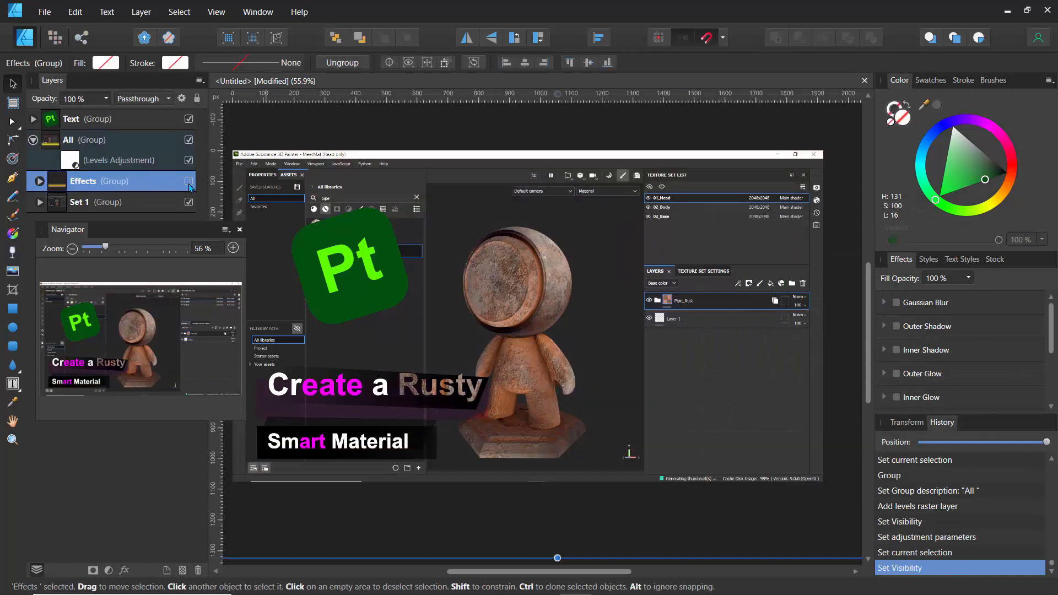
left_click(189, 184)
left_click(189, 183)
left_click(189, 183)
Step: Lower the opacity of the Bottom Halo group inside Effects to soften the golden glow along the thumbnail's lower edge
left_click(40, 182)
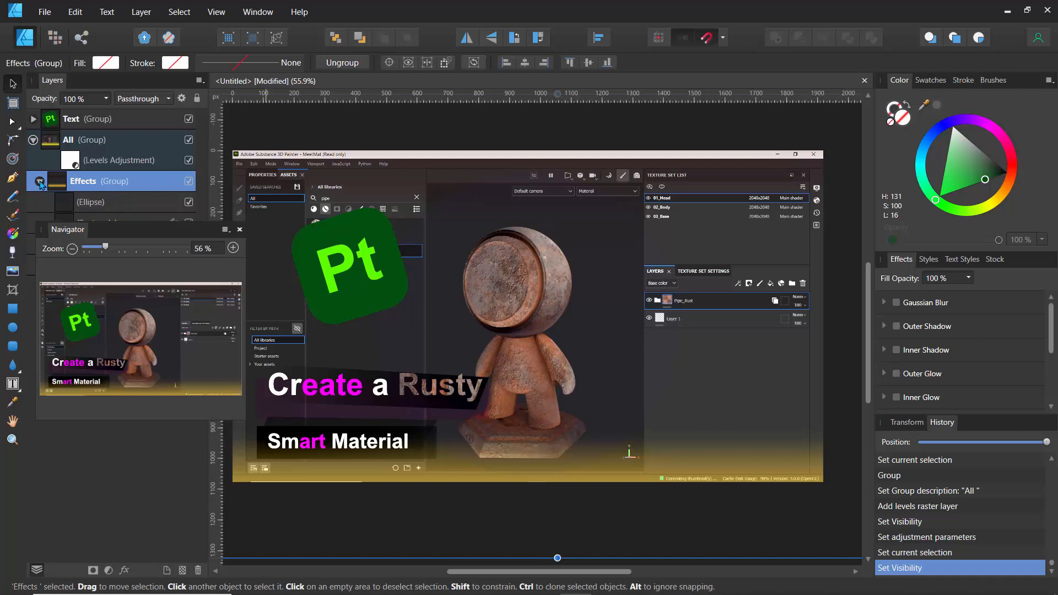
left_click_drag(123, 231, 103, 368)
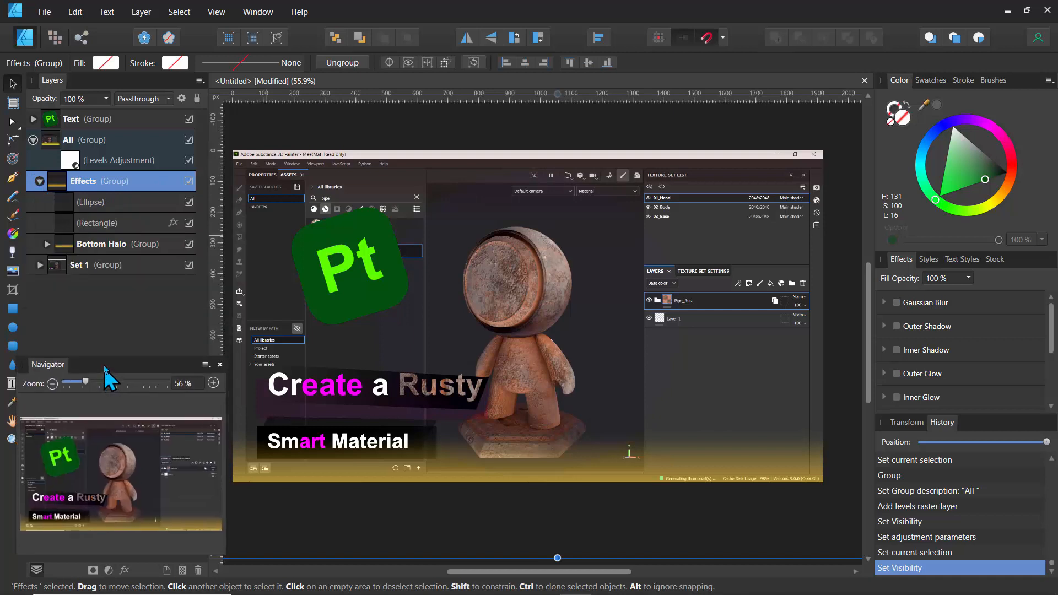
left_click(92, 245)
left_click(188, 244)
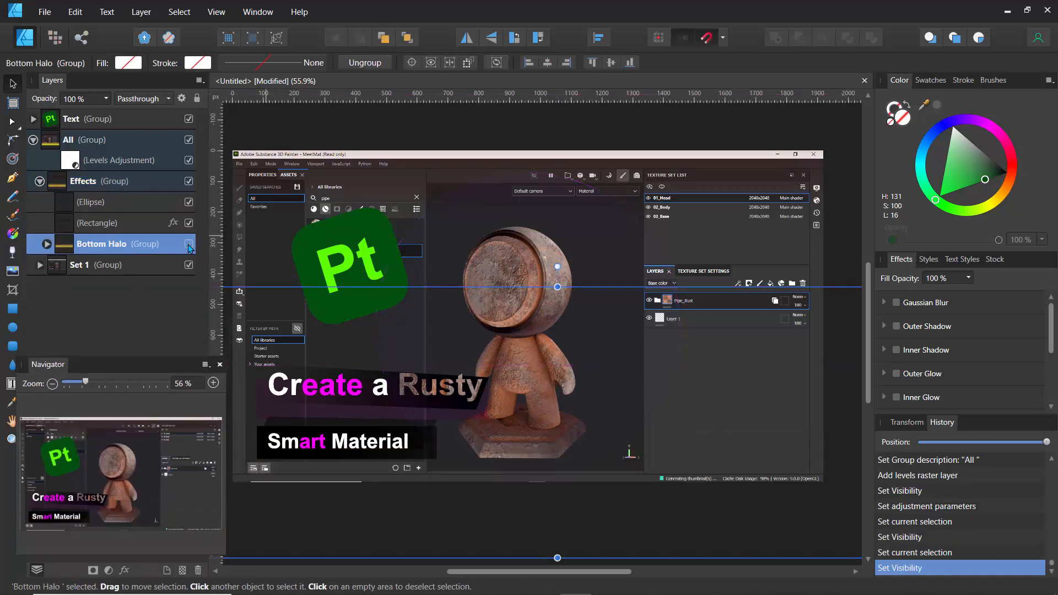
left_click(188, 244)
double_click(150, 245)
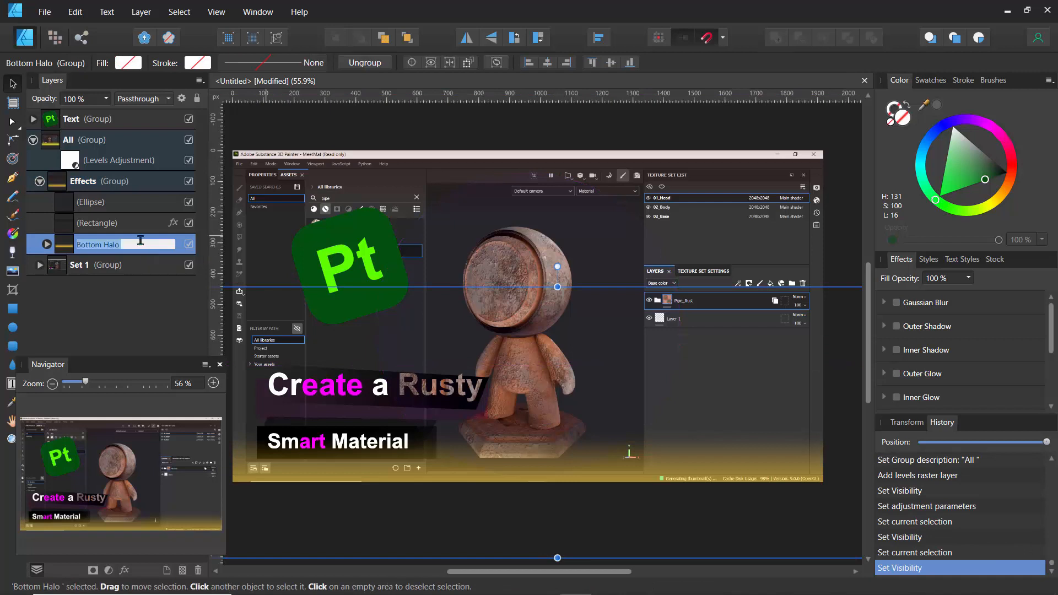
left_click(68, 243)
left_click(106, 99)
left_click(107, 113)
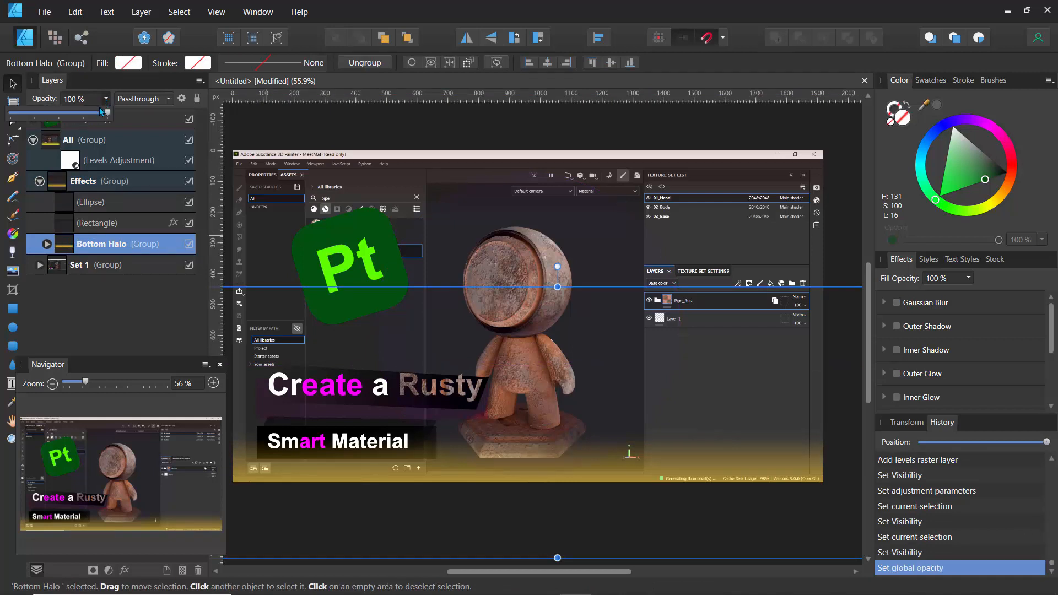
left_click_drag(87, 113, 58, 117)
left_click(97, 223)
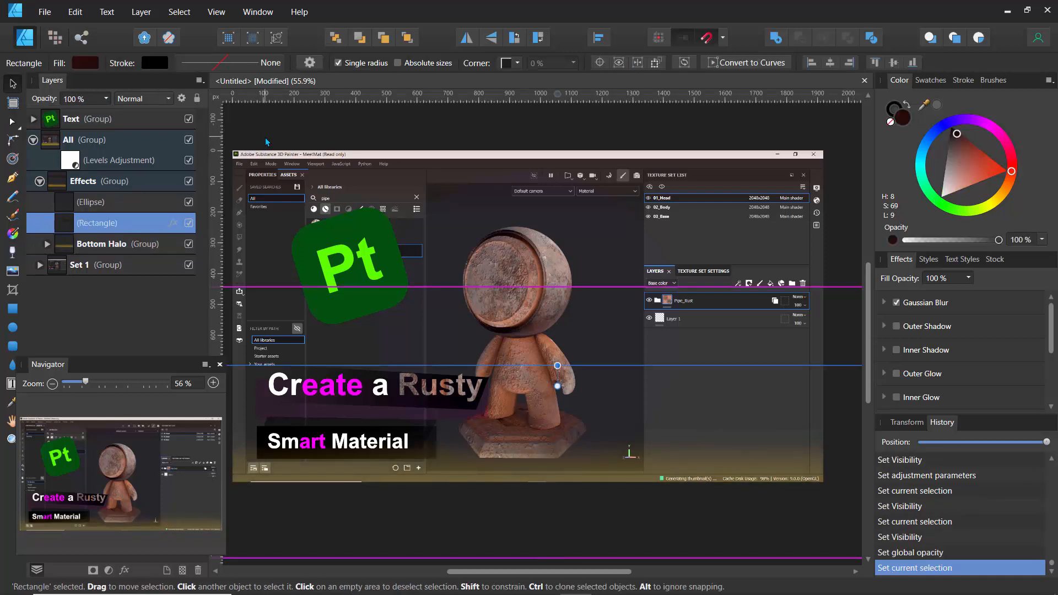
Step: Switch the Levels adjustment off and on to compare the thumbnail with and without it
left_click(42, 180)
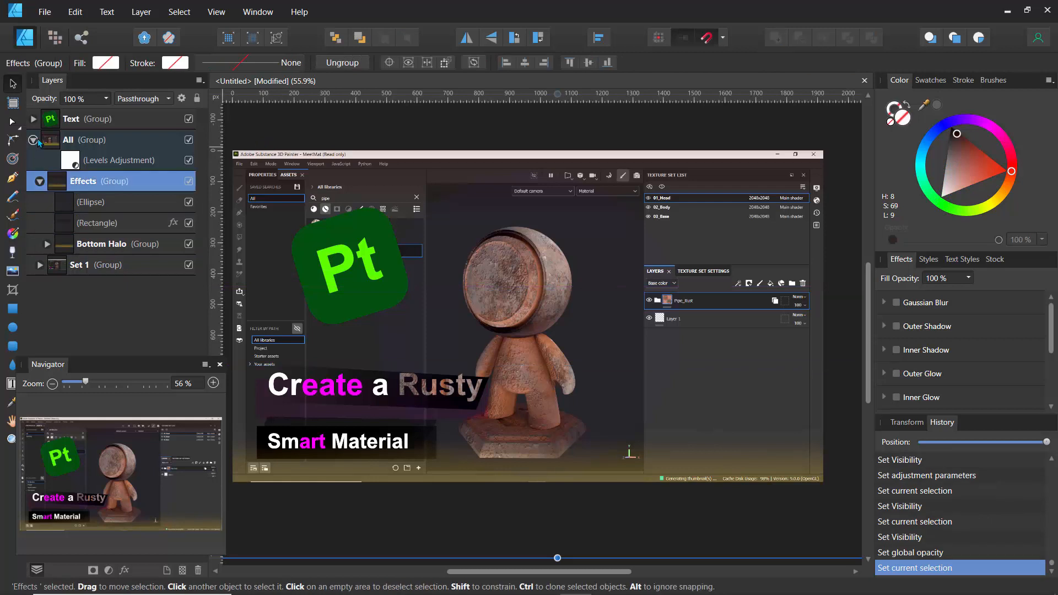
left_click(33, 140)
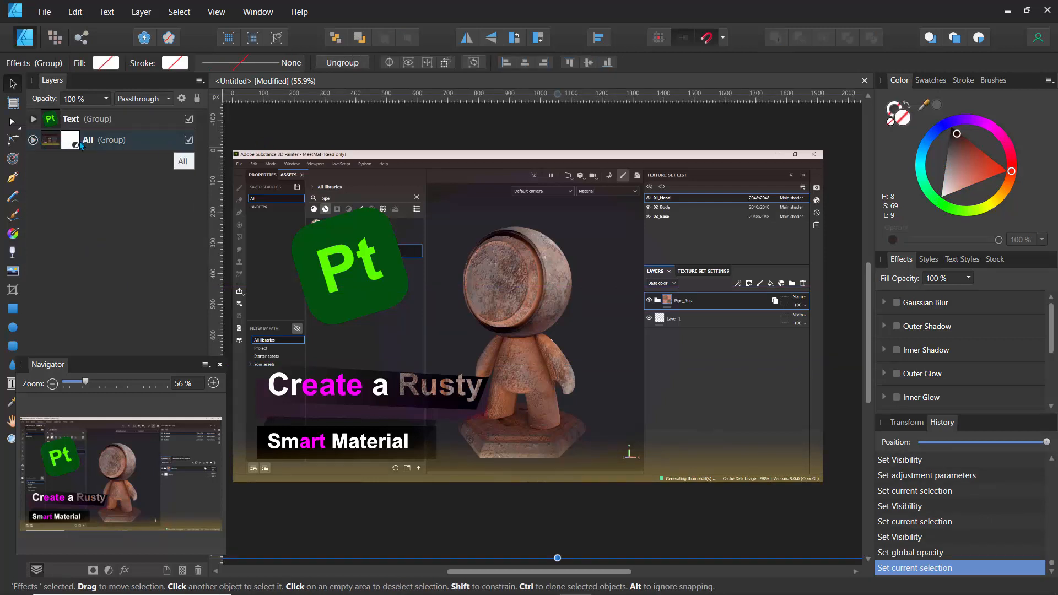
left_click(33, 140)
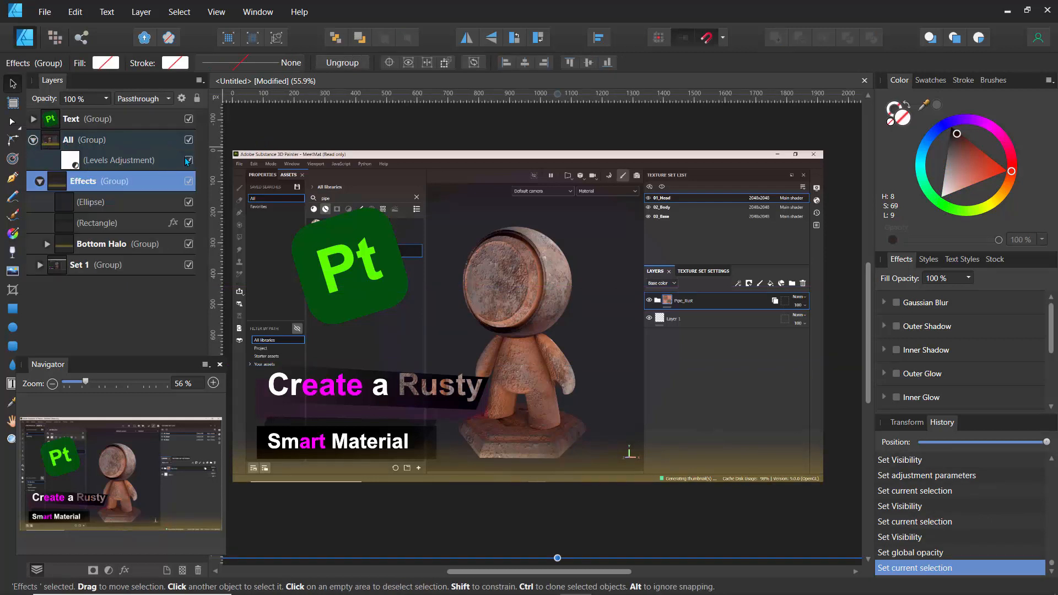
left_click(189, 160)
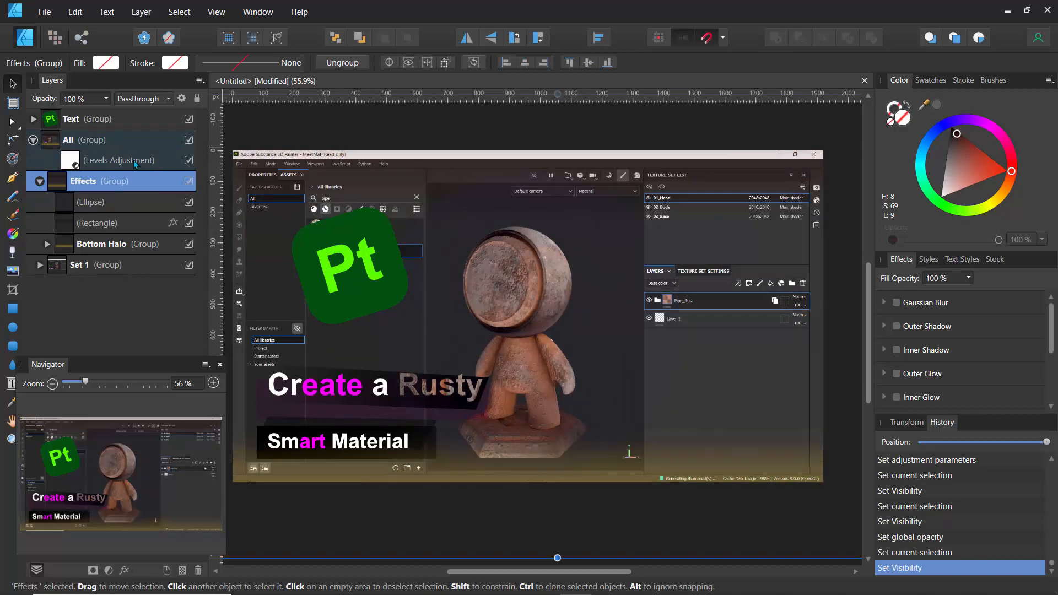
left_click(189, 160)
left_click(189, 161)
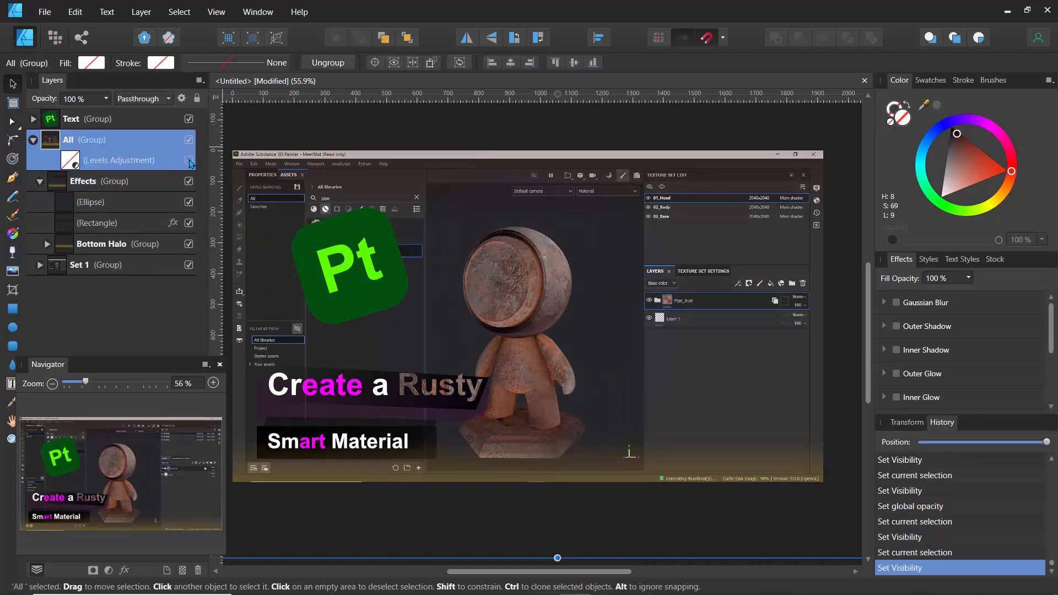
left_click(33, 140)
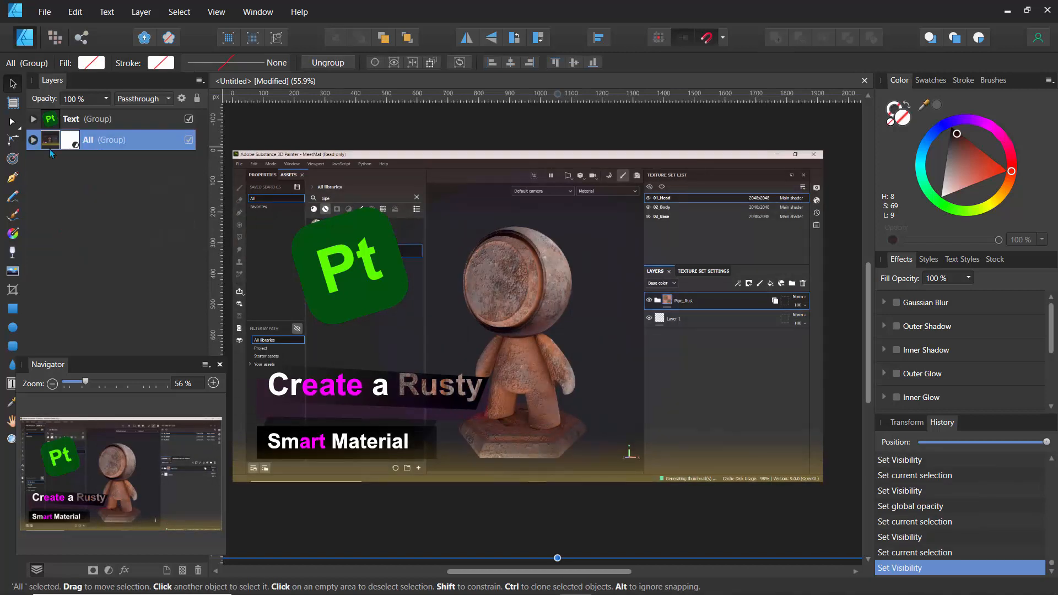
Step: Move the Text group with the Pt badge into the All group, beneath the Levels adjustment
left_click(188, 119)
left_click(188, 119)
left_click(188, 119)
left_click(188, 119)
left_click_drag(73, 121, 74, 148)
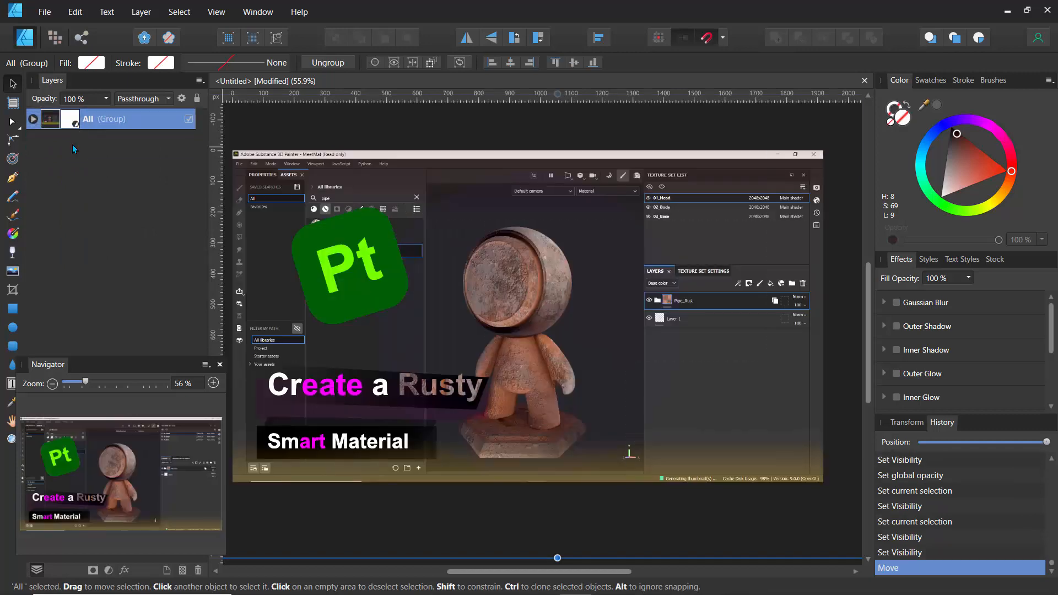
left_click(33, 119)
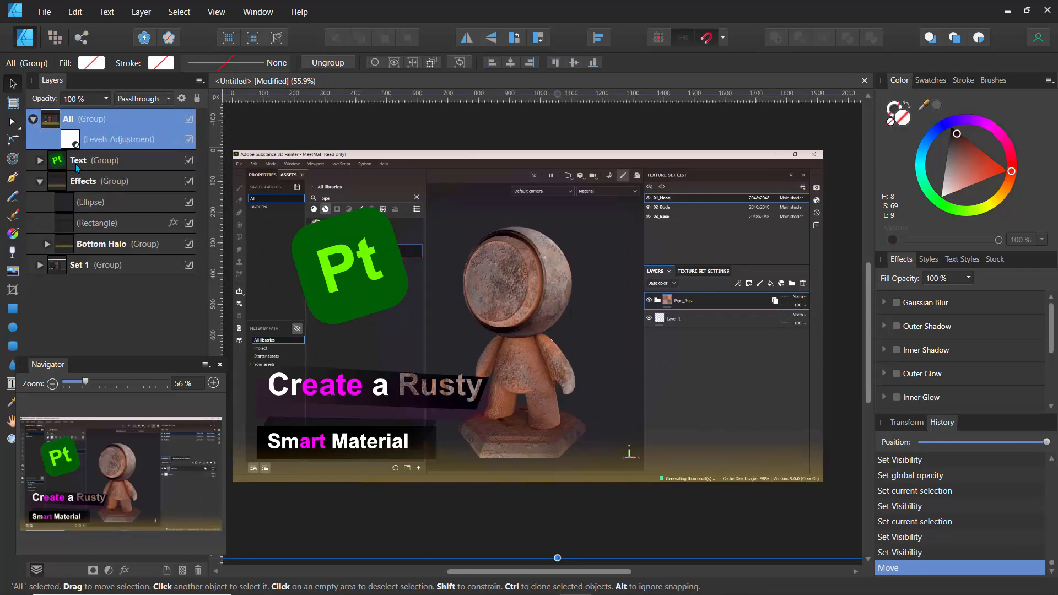
Step: Toggle the Levels adjustment's visibility to check its effect on the Pt badge, leaving it on, and collapse the All group
left_click(188, 142)
left_click(189, 143)
left_click(189, 141)
left_click(188, 141)
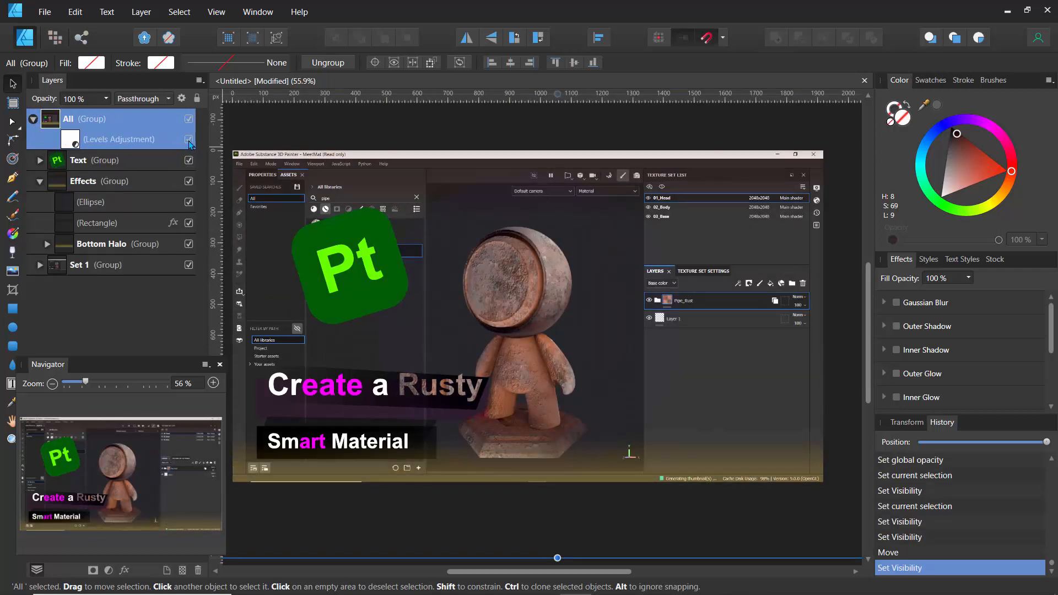
left_click(33, 119)
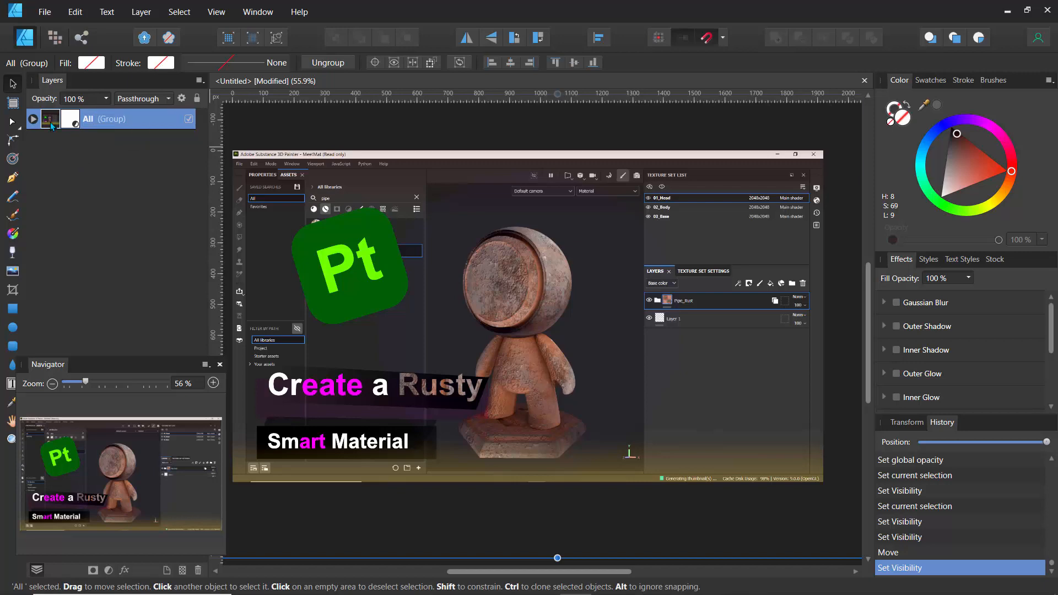
Step: Save the document as Rust 2 Youtube Thumbnail in the Rust 2 folder
left_click(45, 12)
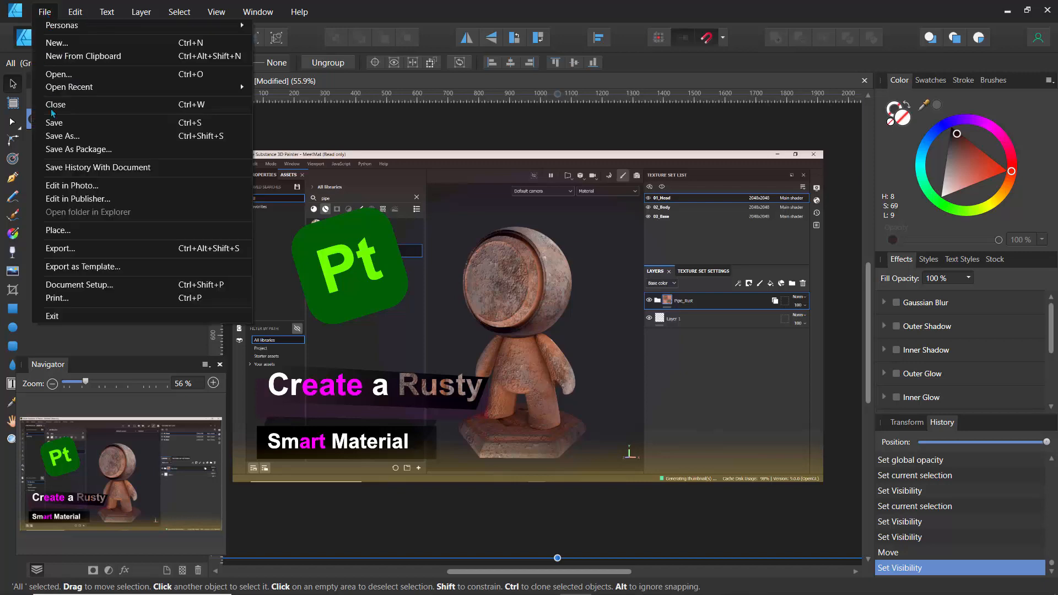
left_click(55, 122)
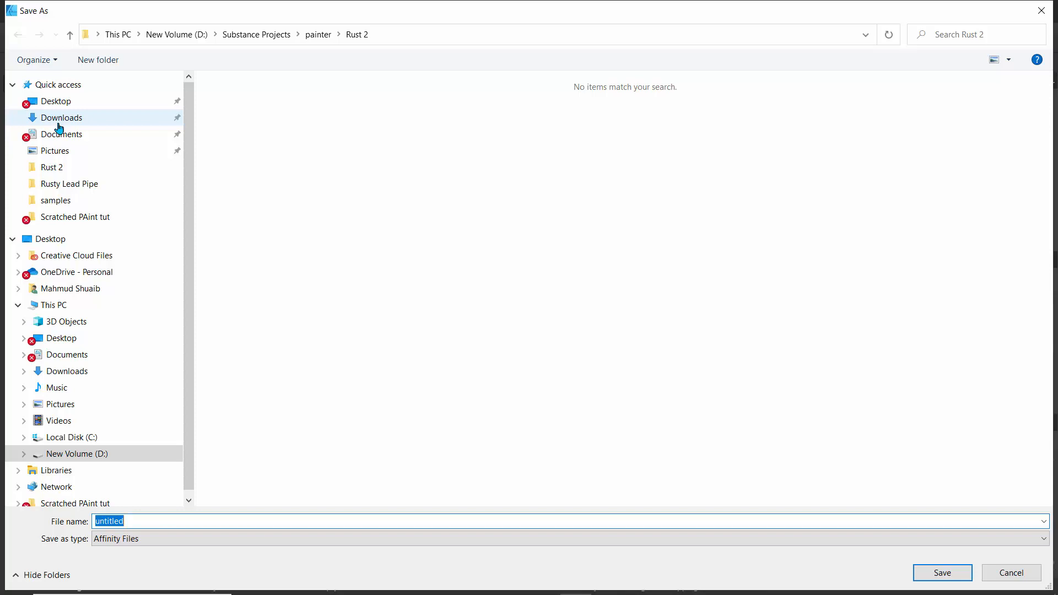
type("Rust 2 Youtube Thumbna")
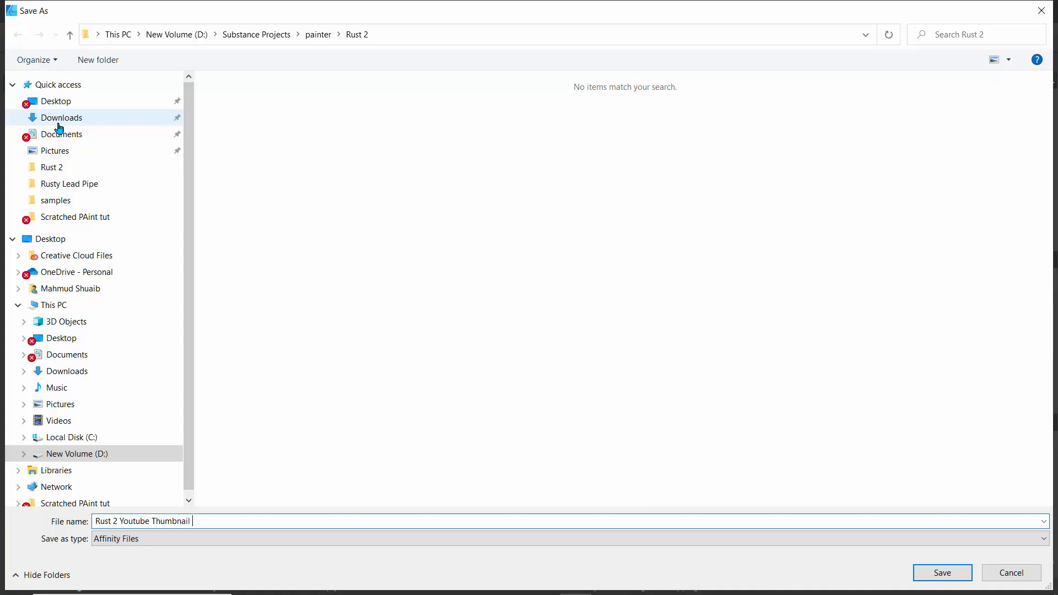
key("Return")
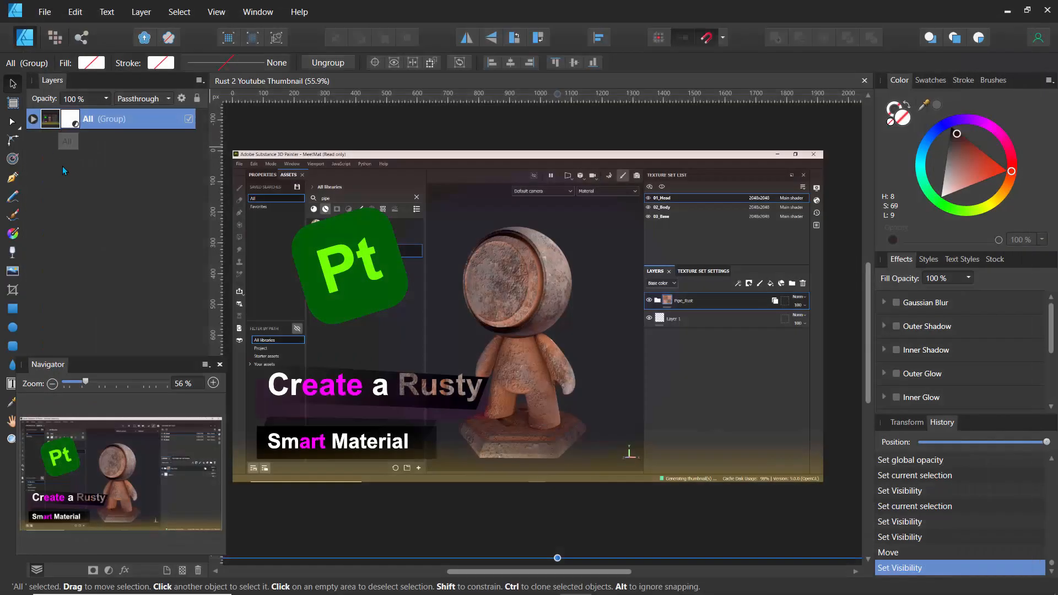
Step: Export the whole document as a 1920 x 1080 px PNG named Rust 2 Youtube Thumbnail in the Rust 2 folder
left_click(49, 13)
left_click(71, 250)
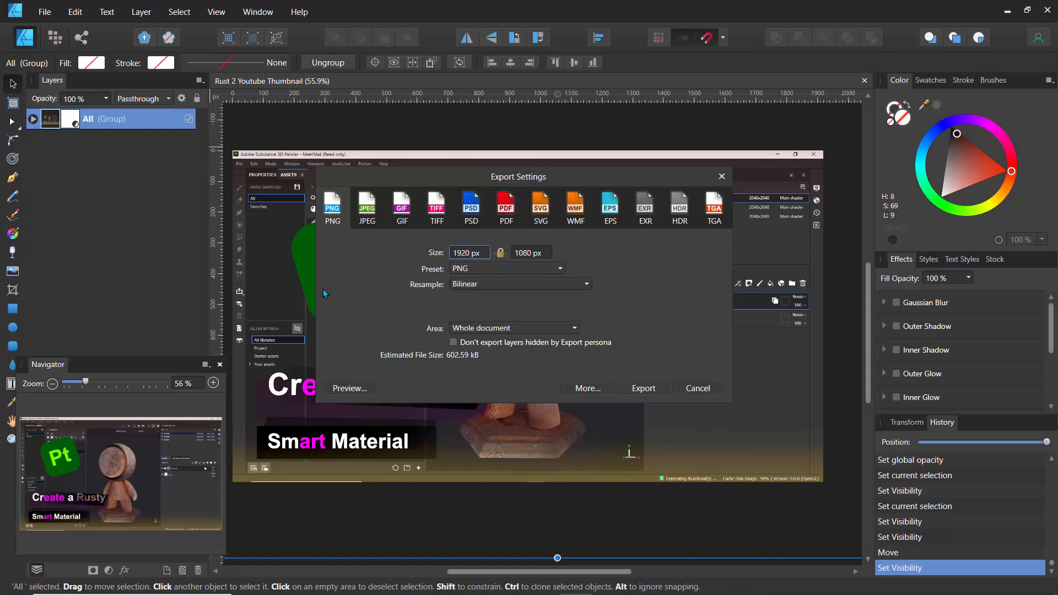
left_click(494, 327)
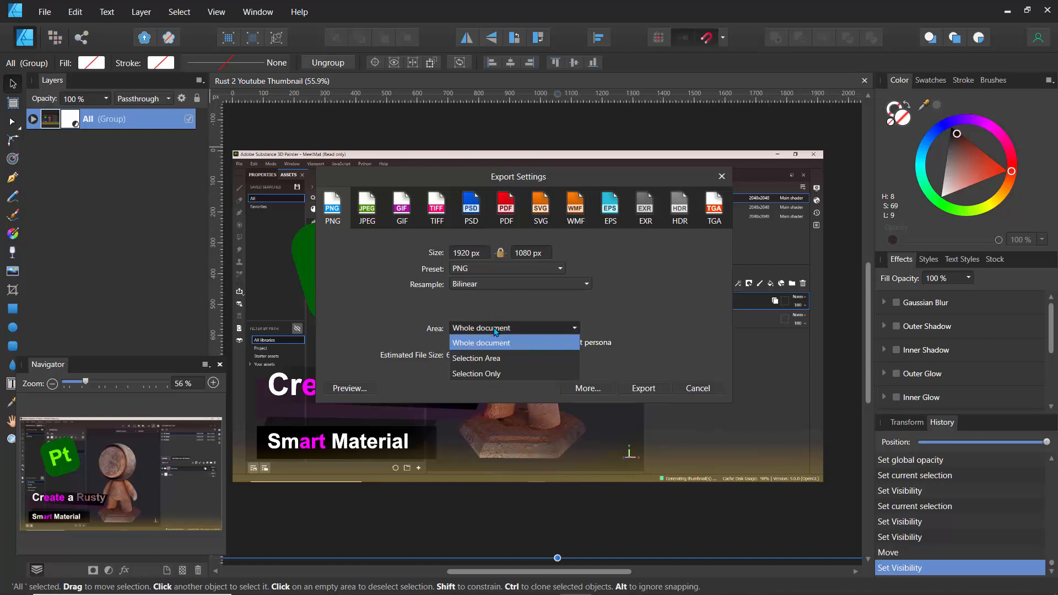
left_click(425, 301)
left_click(494, 327)
left_click(405, 310)
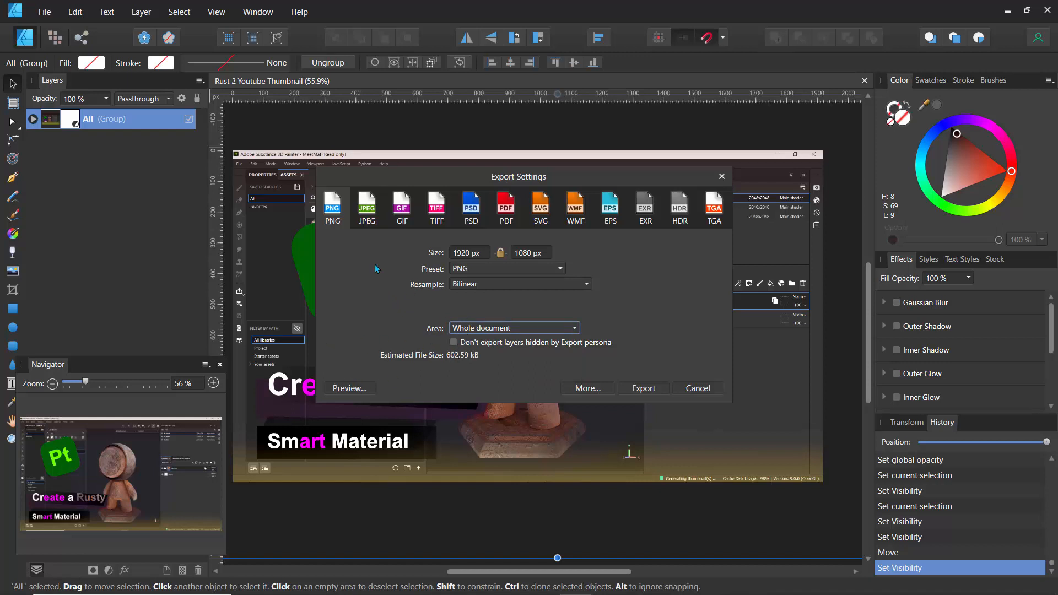
left_click(633, 389)
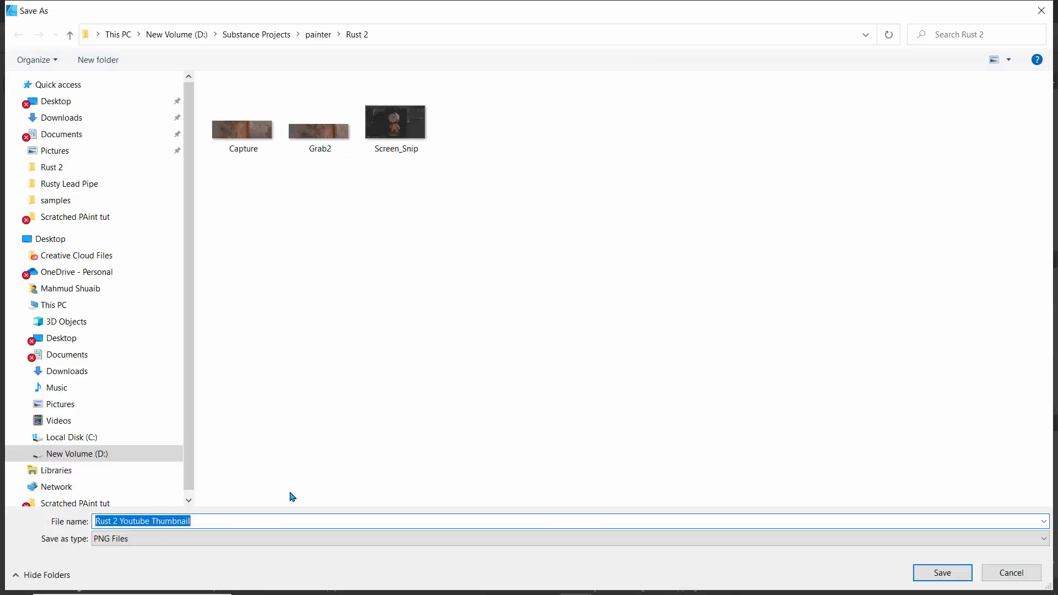
left_click(960, 568)
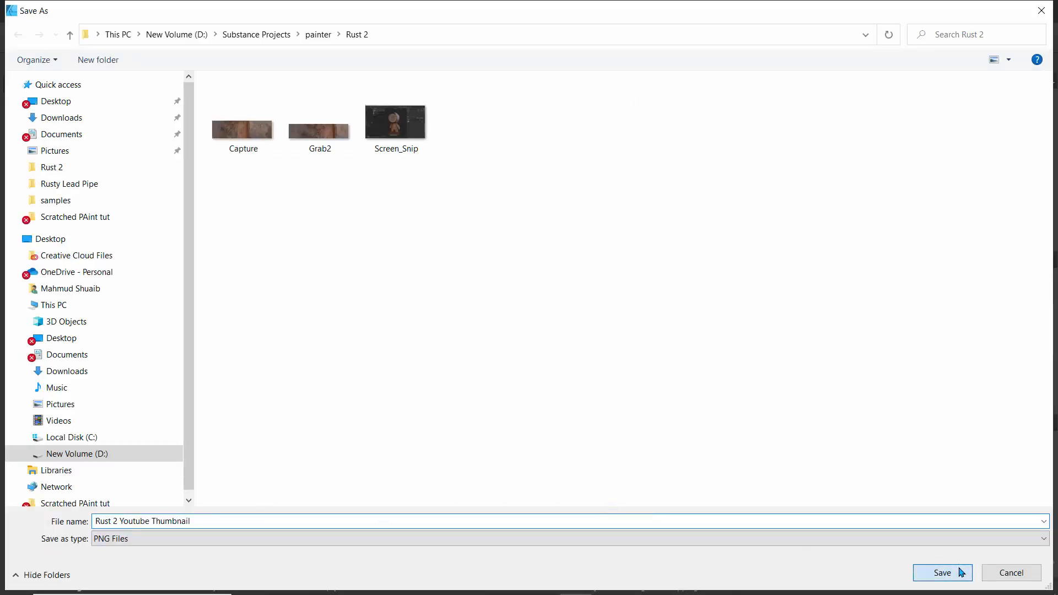
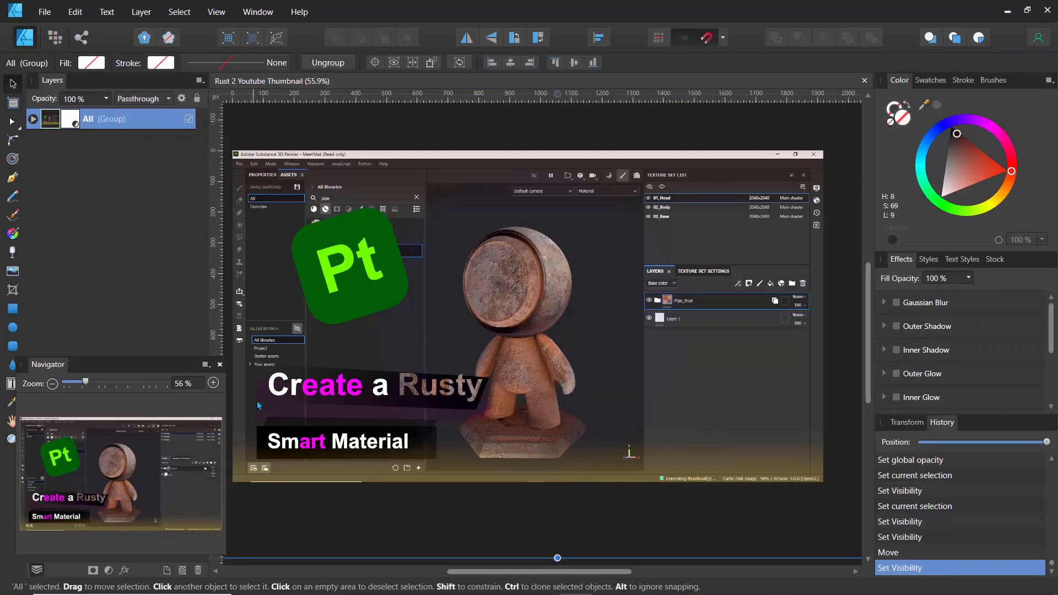
Step: Hide the Set 1 and Effects groups inside All, and reset the Pt badge's rotation so it stands upright
left_click(33, 119)
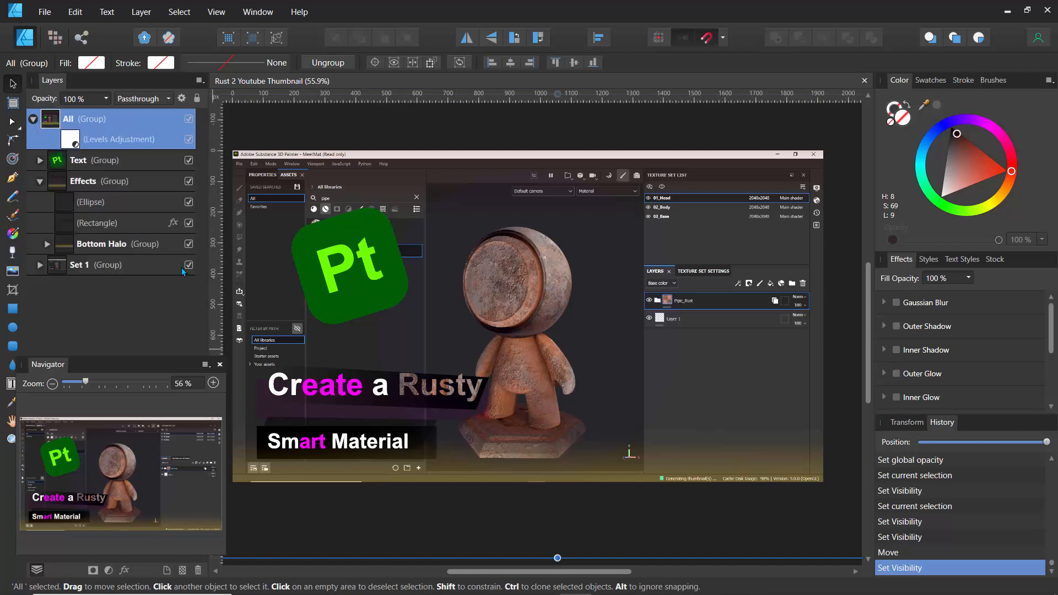
left_click(40, 180)
left_click(40, 181)
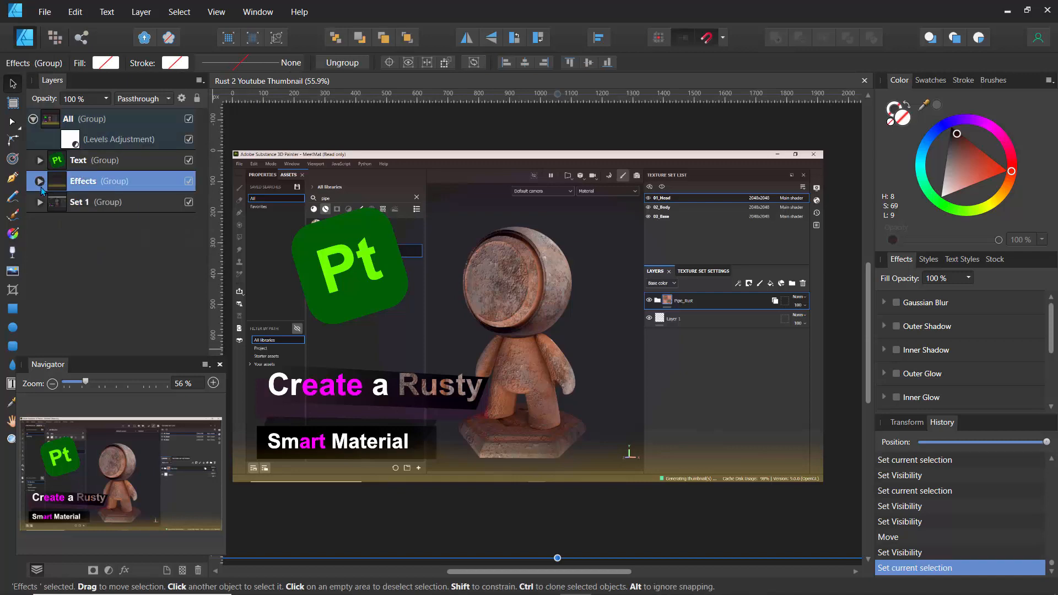
left_click(188, 203)
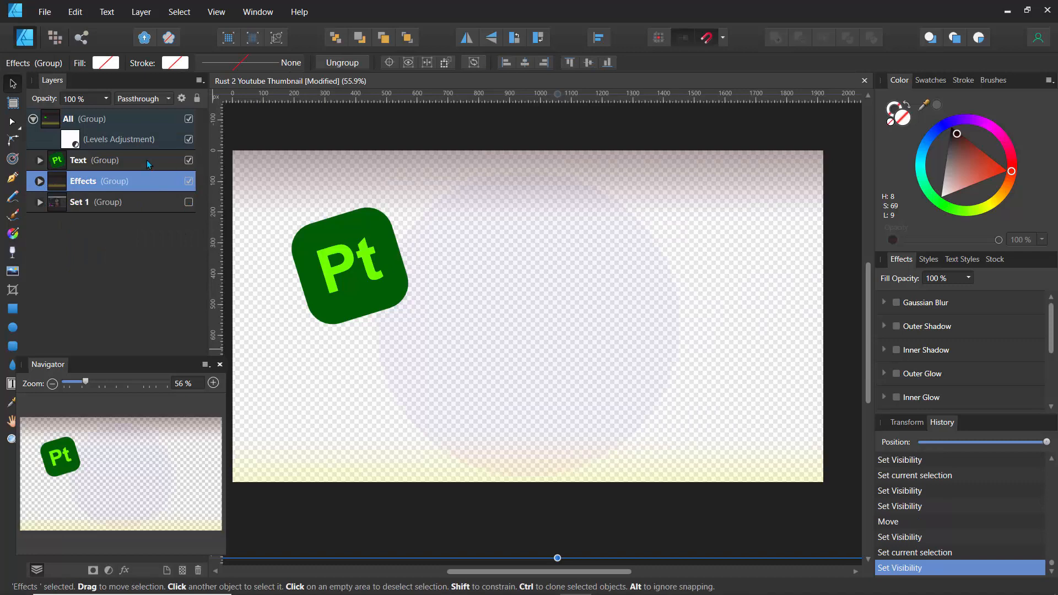
left_click(136, 161)
left_click(188, 181)
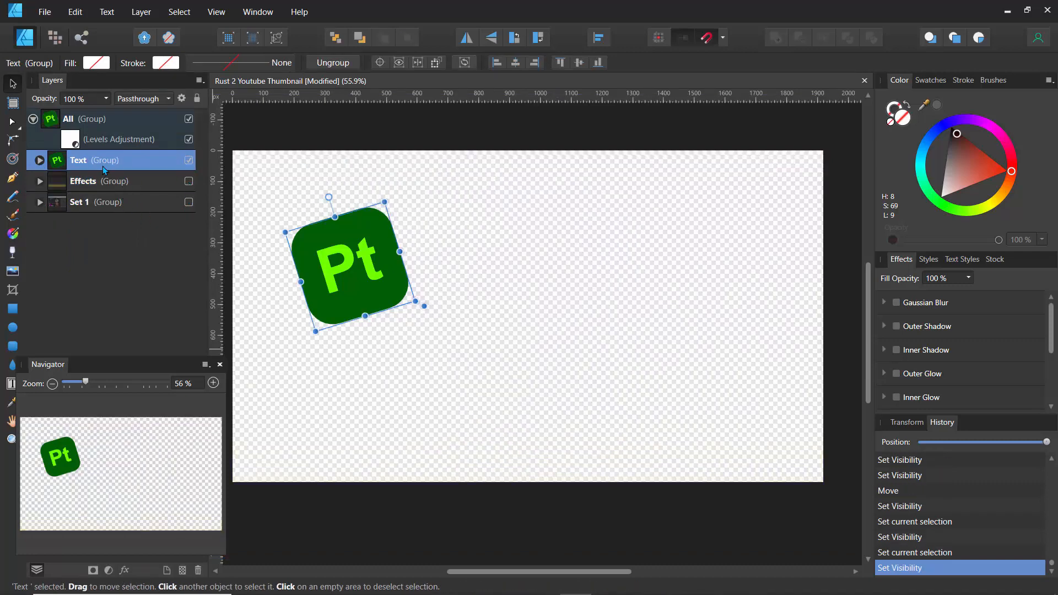
double_click(330, 195)
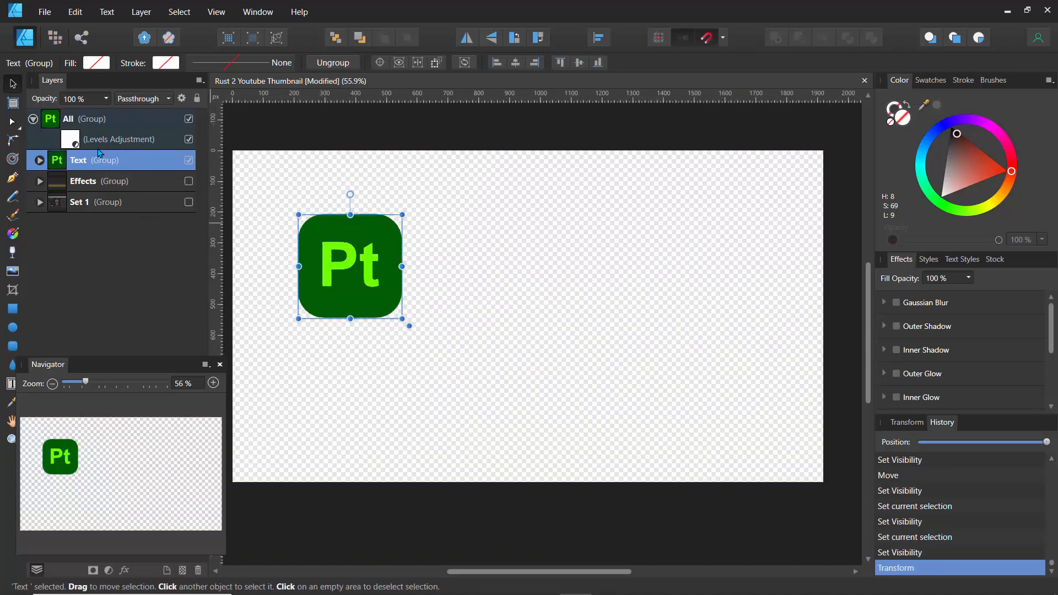
Step: Export only the selected Pt badge as a PNG named Painter_Logo in the Rust 2 folder
left_click(45, 11)
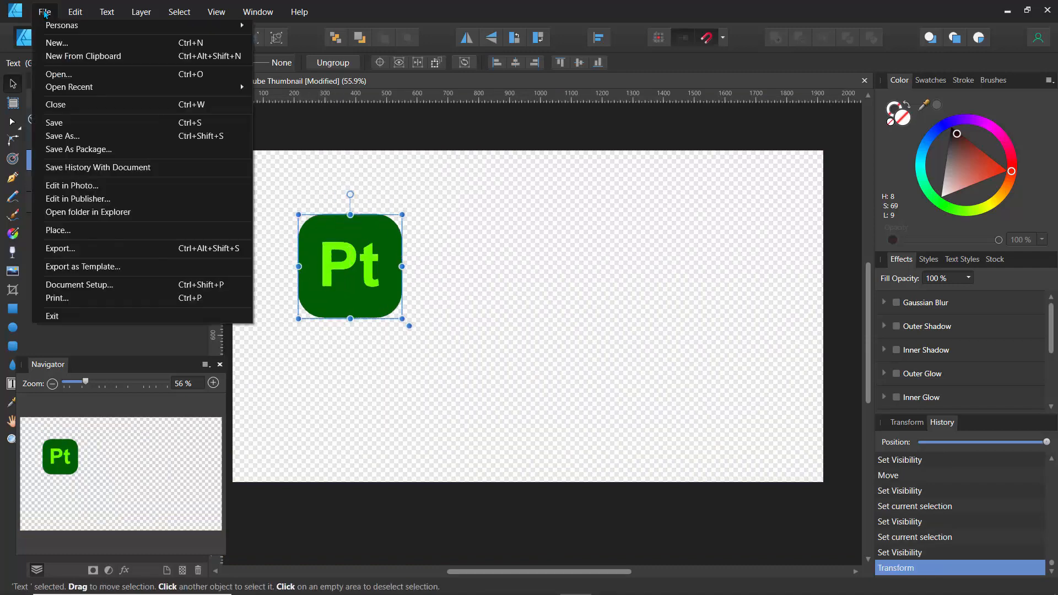
left_click(80, 248)
left_click(494, 329)
left_click(481, 373)
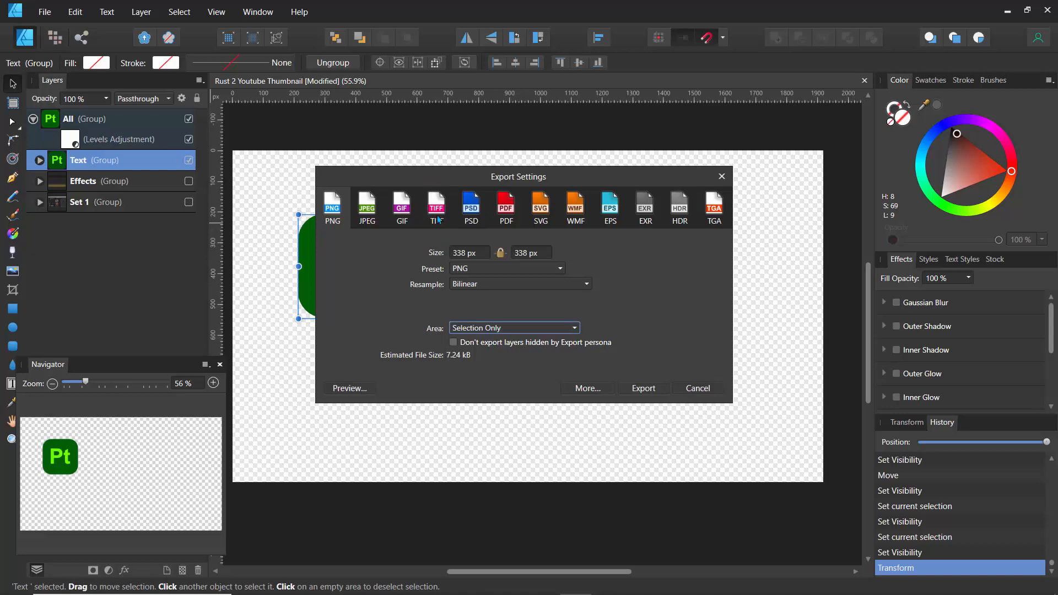
left_click_drag(404, 174, 416, 144)
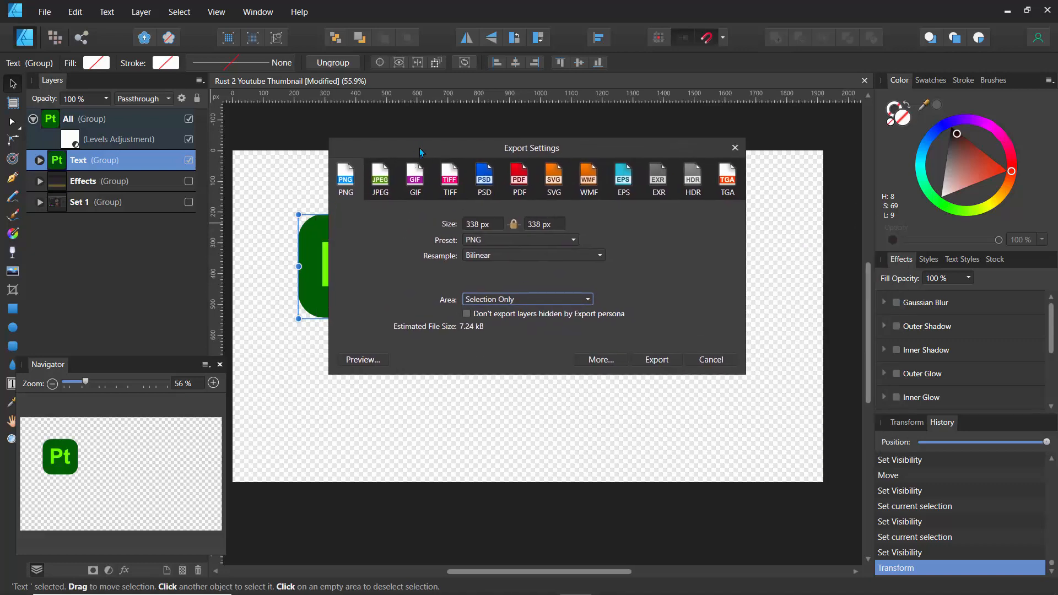
left_click(640, 356)
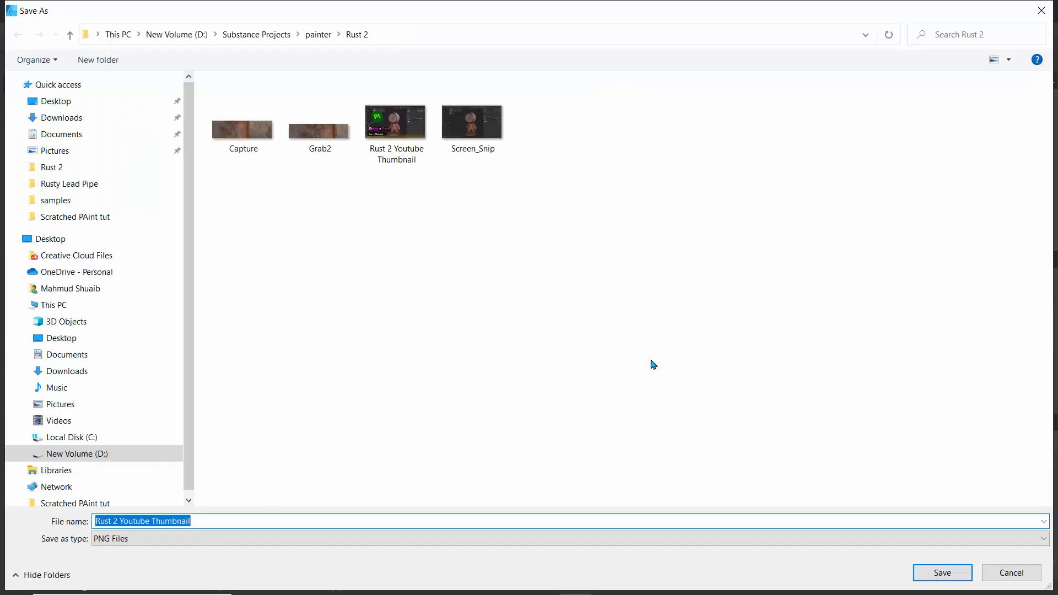
type("Painter_Logo")
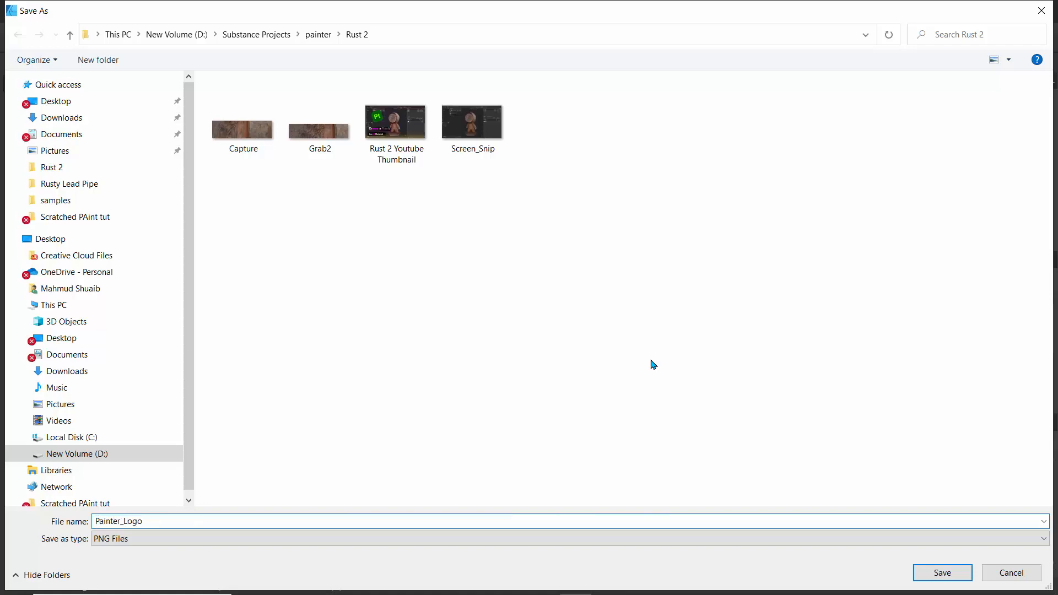
key("Return")
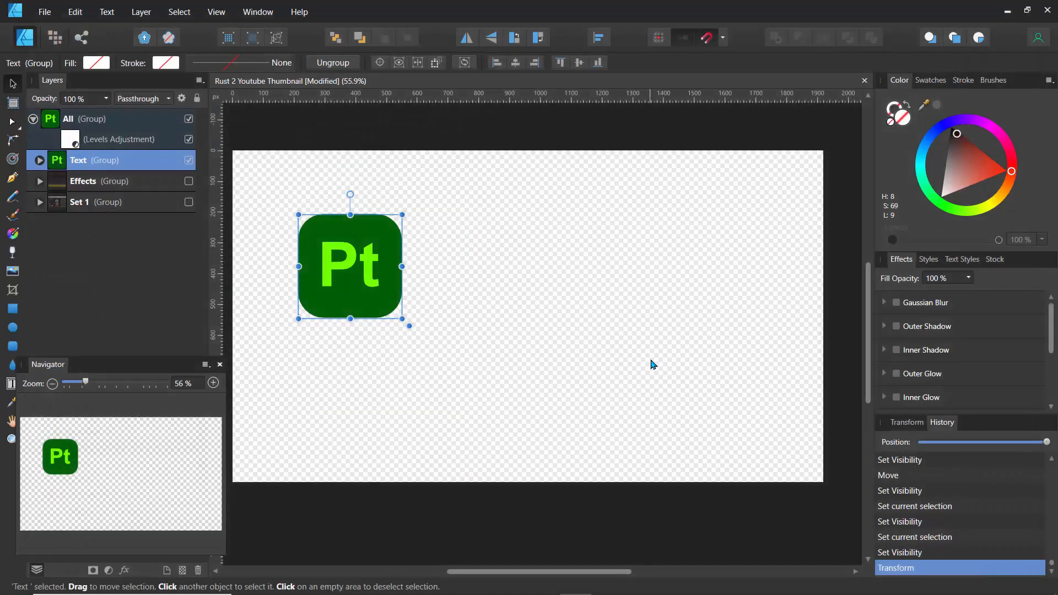
Step: Isolate the title artwork by hiding the Text group and Screen_Snip.PNG and showing Set 1, and select the Text and BG group
left_click(188, 162)
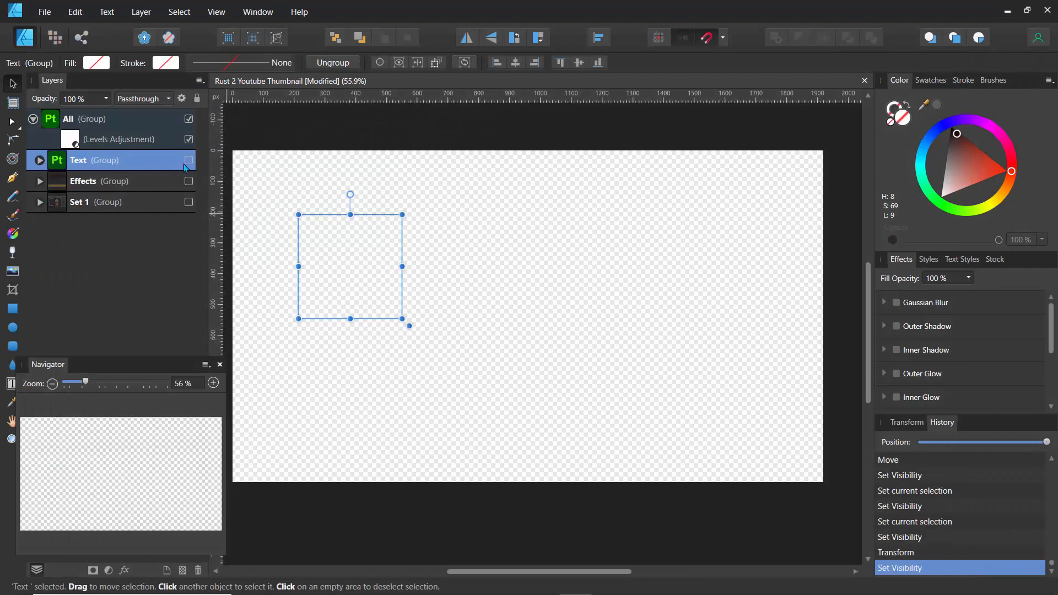
left_click(188, 202)
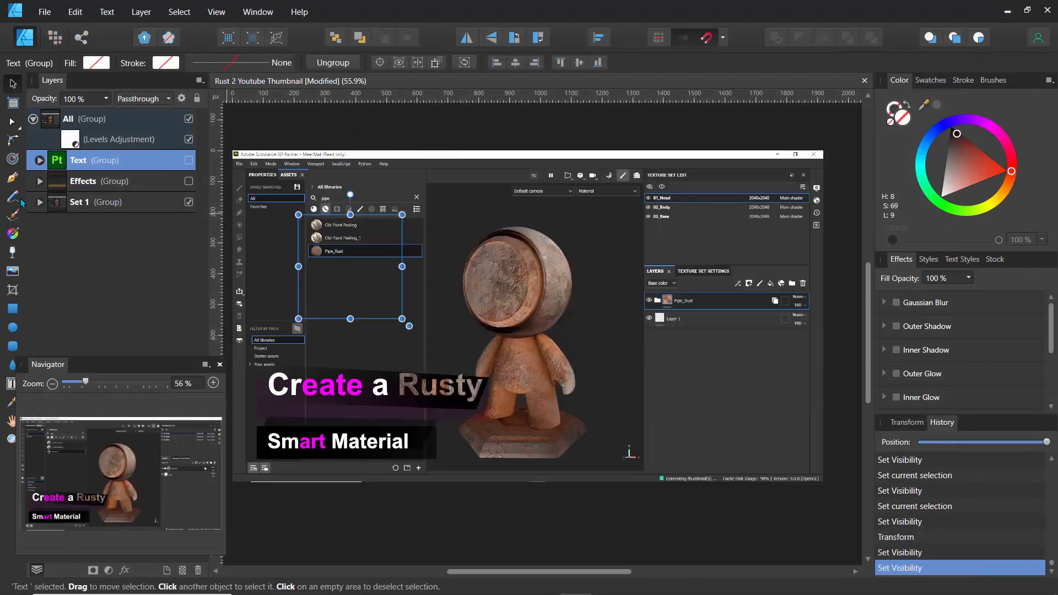
left_click(39, 202)
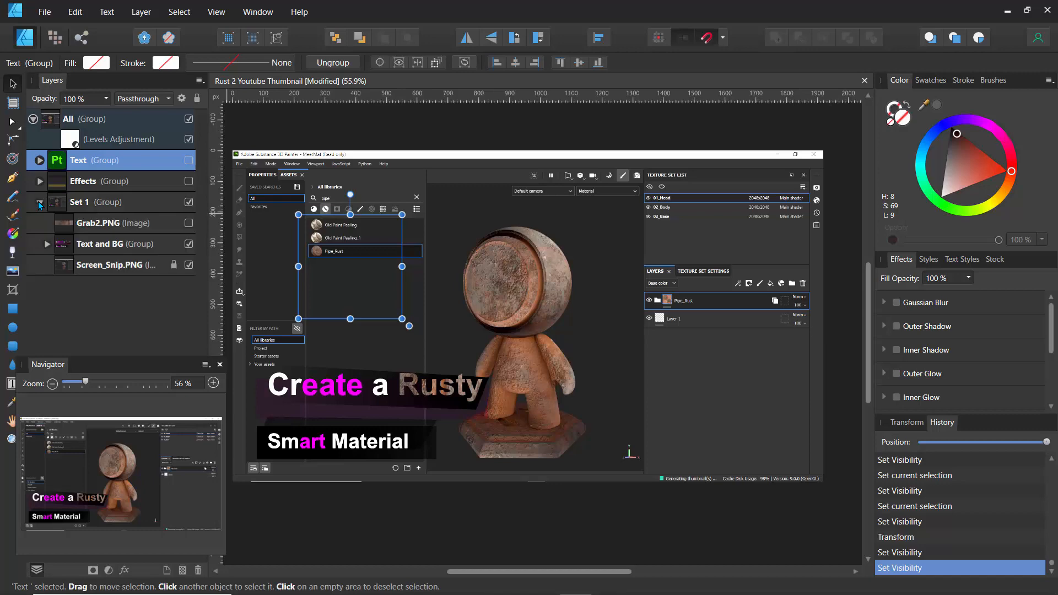
left_click(188, 265)
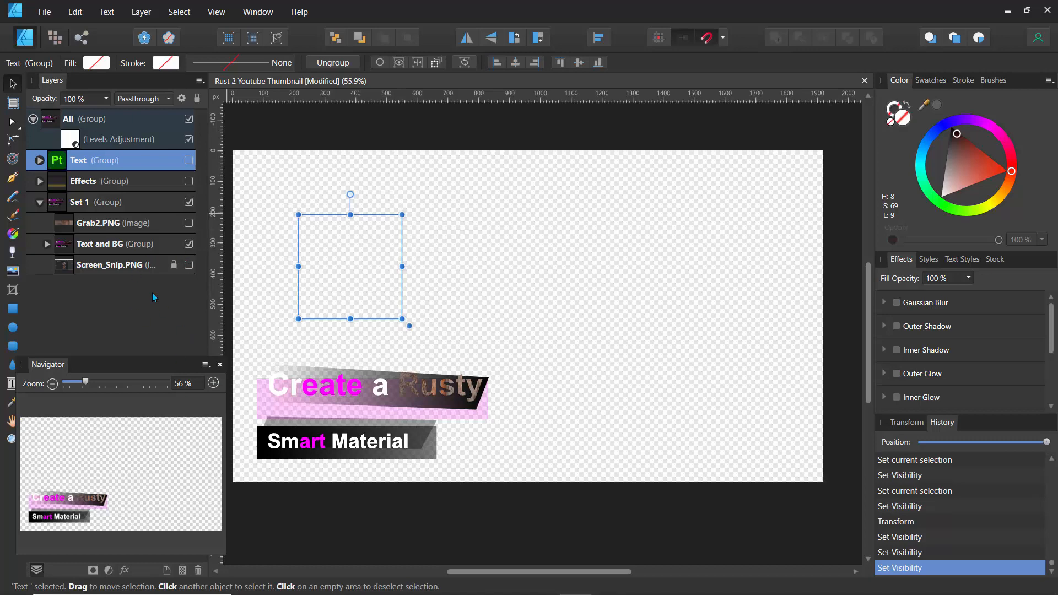
left_click(188, 223)
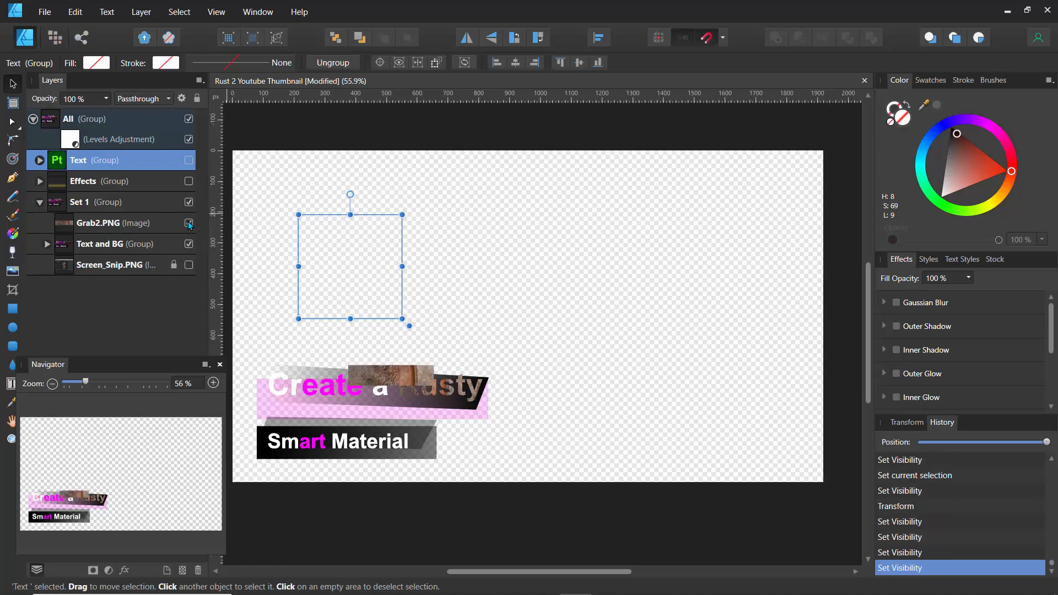
left_click(188, 223)
left_click(89, 245)
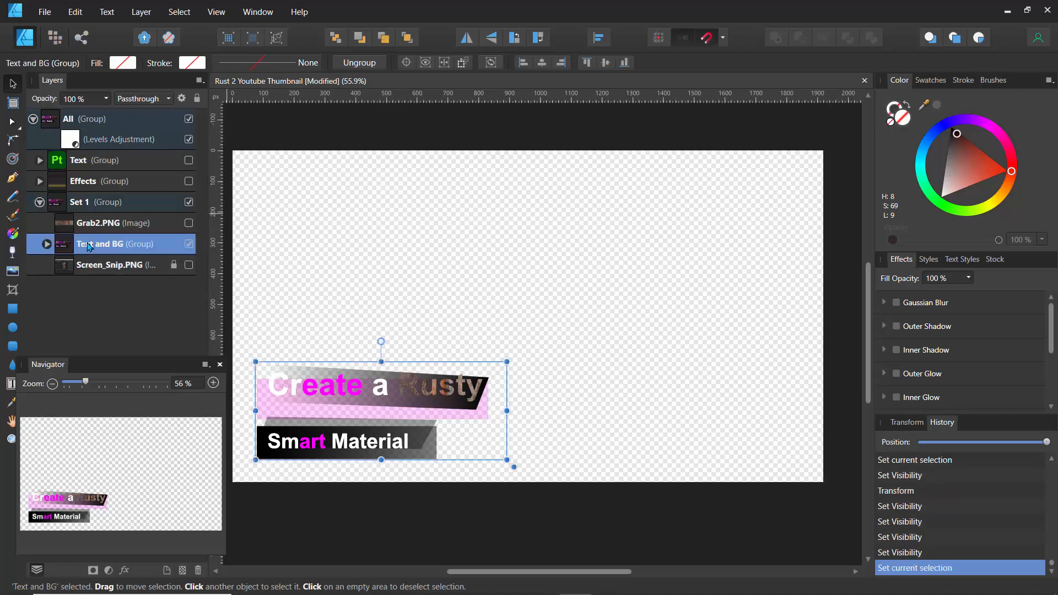
Step: Toggle Screen_Snip.PNG's visibility to compare the titles with and without the screenshot behind them, leaving it hidden
left_click(40, 182)
left_click(40, 181)
left_click(189, 265)
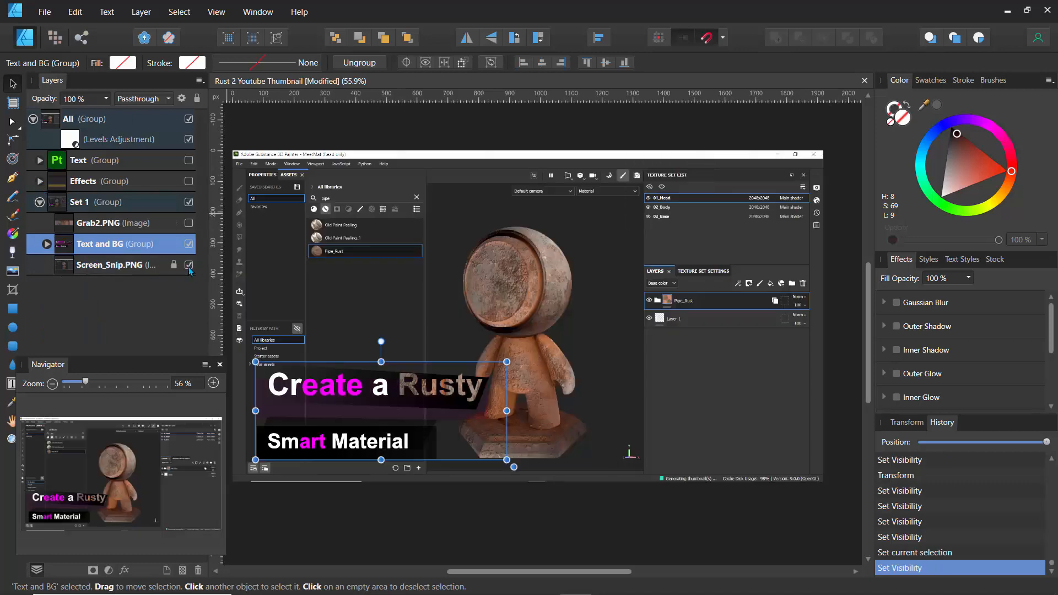
left_click(188, 265)
left_click(188, 264)
left_click(189, 265)
left_click(188, 265)
left_click(189, 265)
left_click(188, 265)
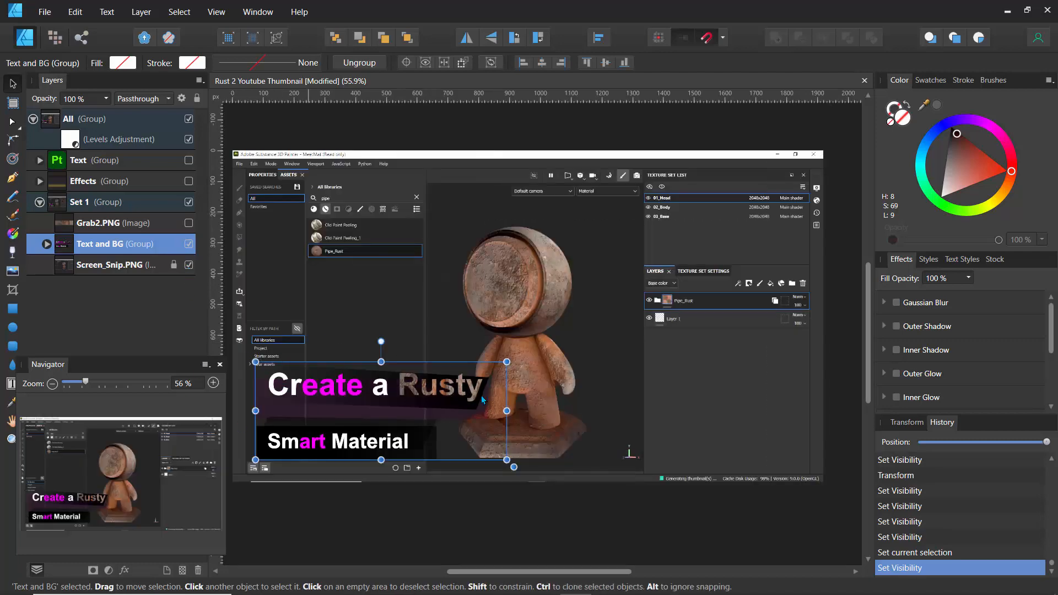
left_click(188, 265)
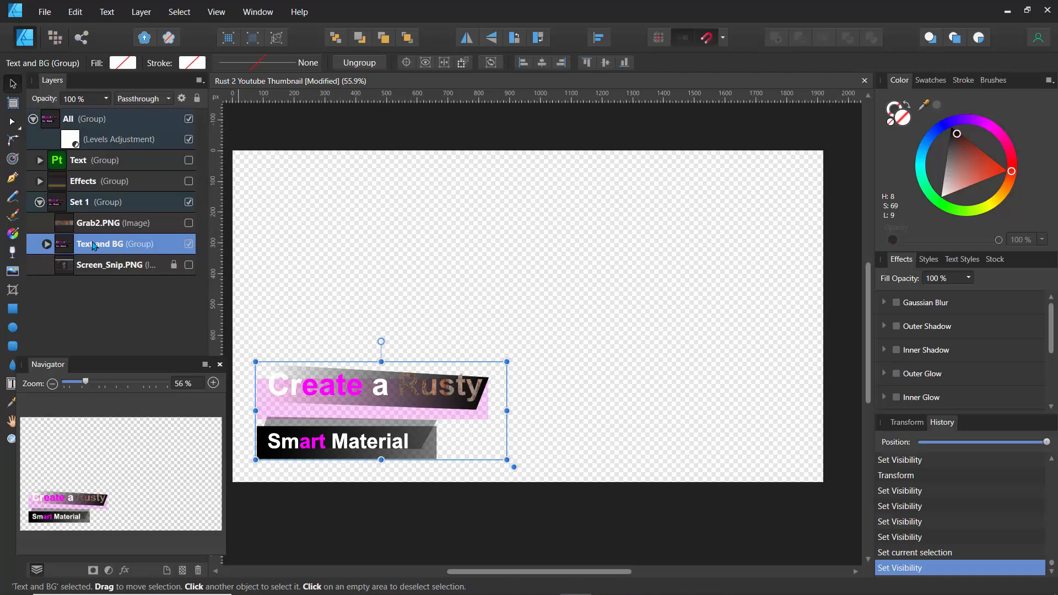
Step: Export only the selected Text and BG group as a PNG named Text in the Rust 2 folder
left_click(44, 12)
left_click(72, 241)
left_click(464, 333)
left_click(467, 368)
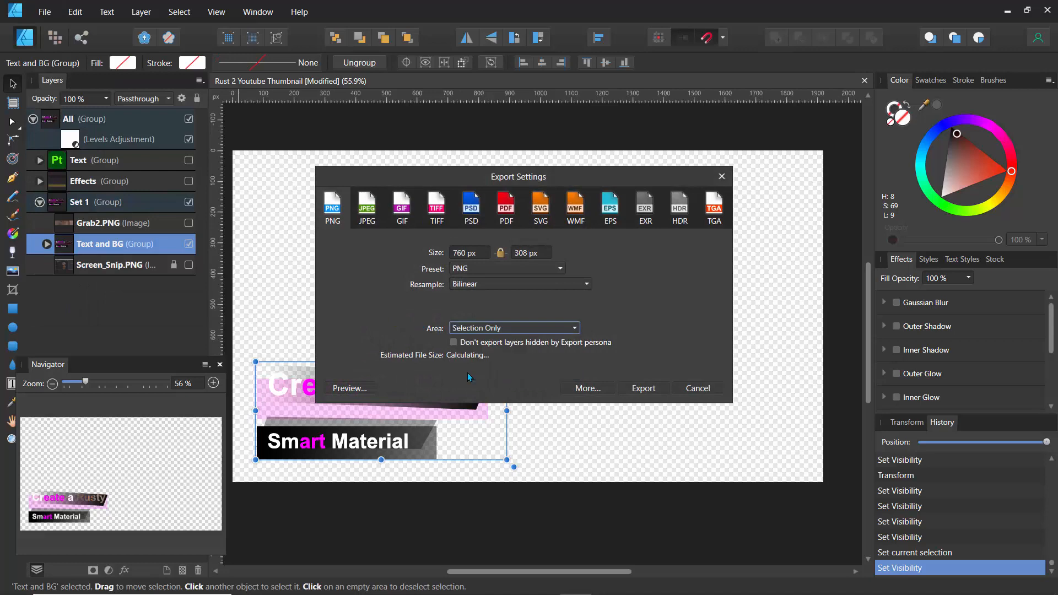
left_click(639, 389)
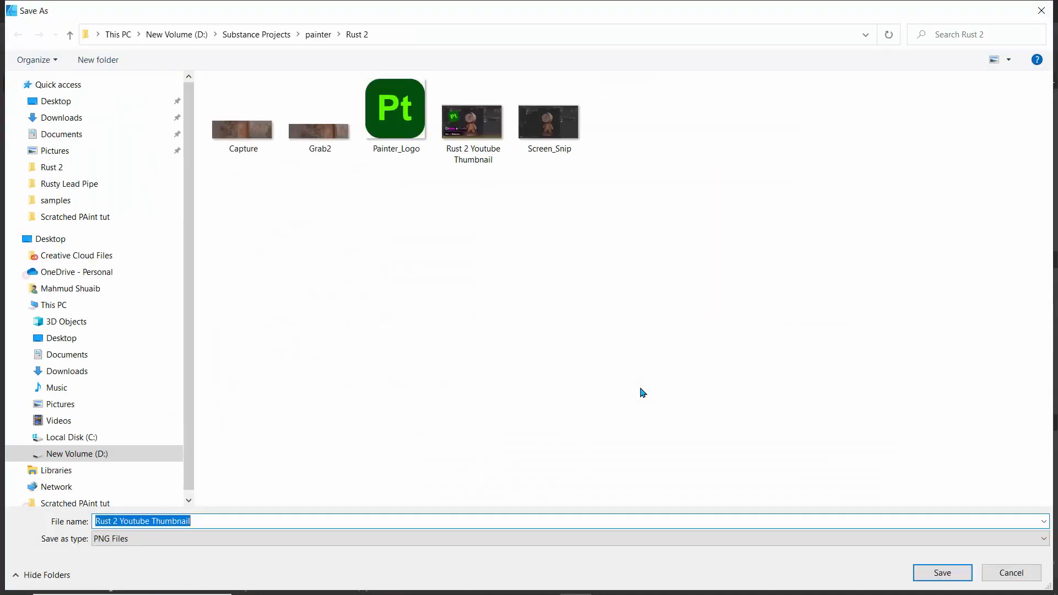
type("Text")
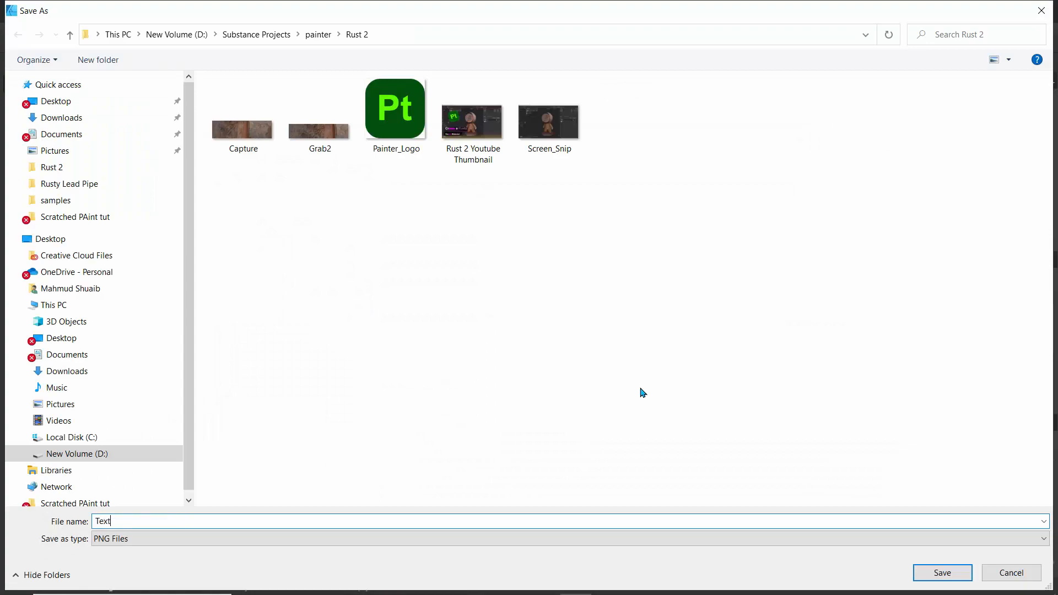
key("Return")
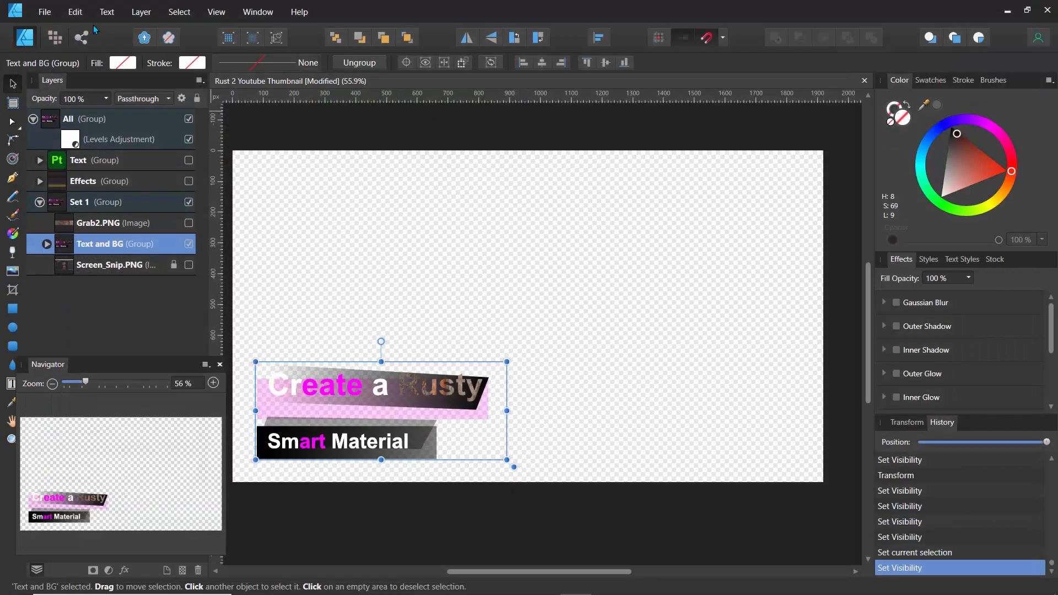
Step: Make Screen_Snip.PNG, Grab2.PNG, the Effects group and the Text group visible again to restore the full thumbnail
left_click(188, 265)
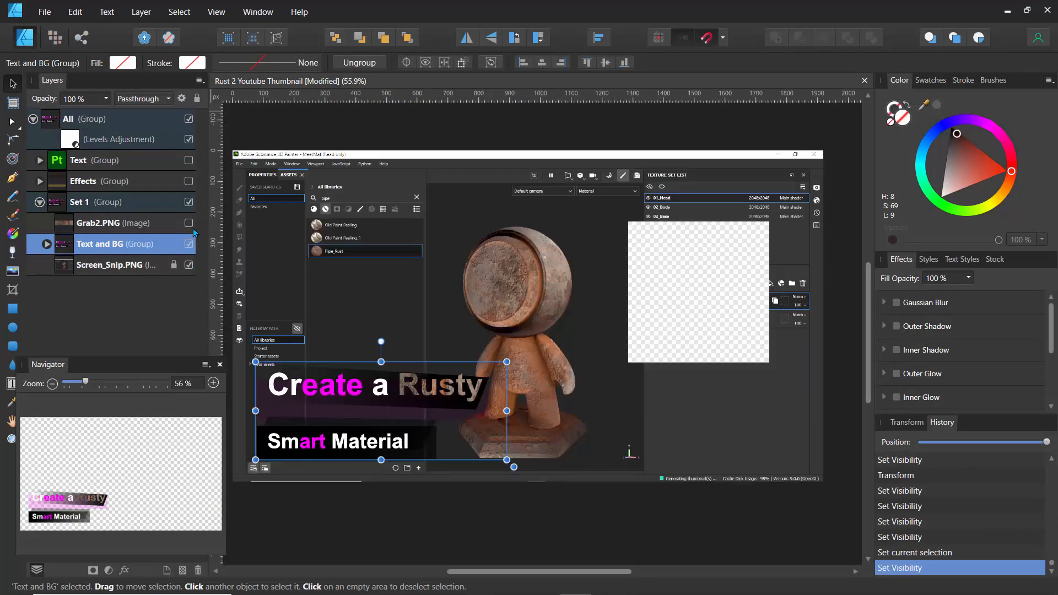
left_click(188, 223)
left_click(188, 161)
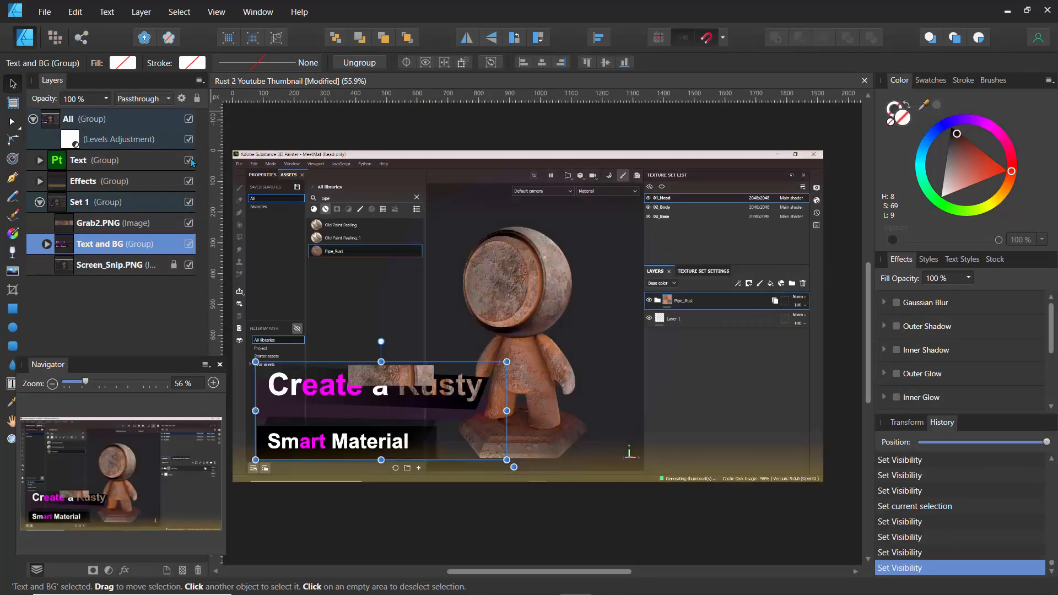
left_click(33, 119)
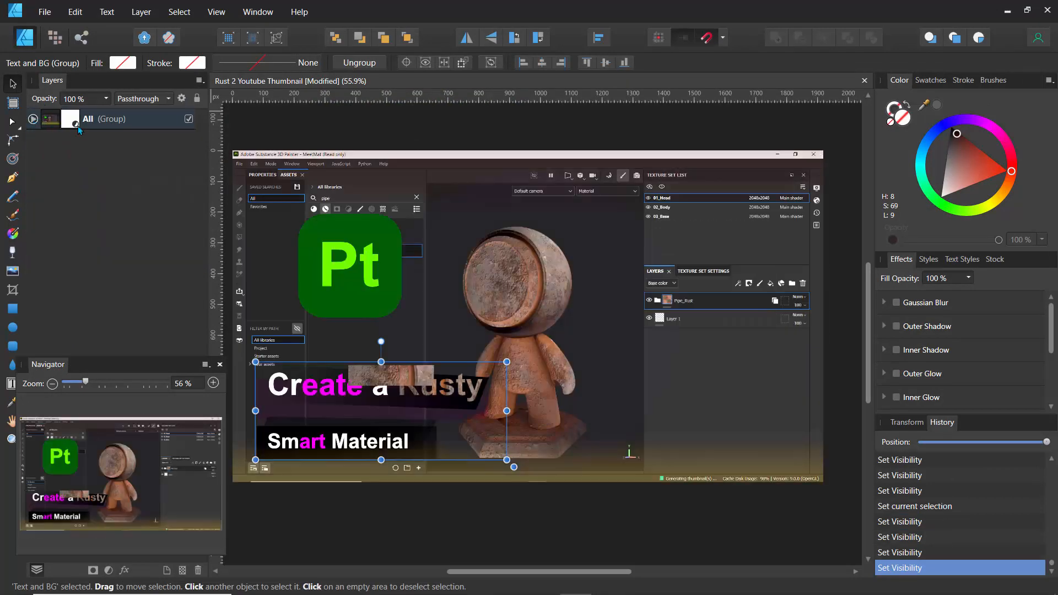
left_click(127, 116)
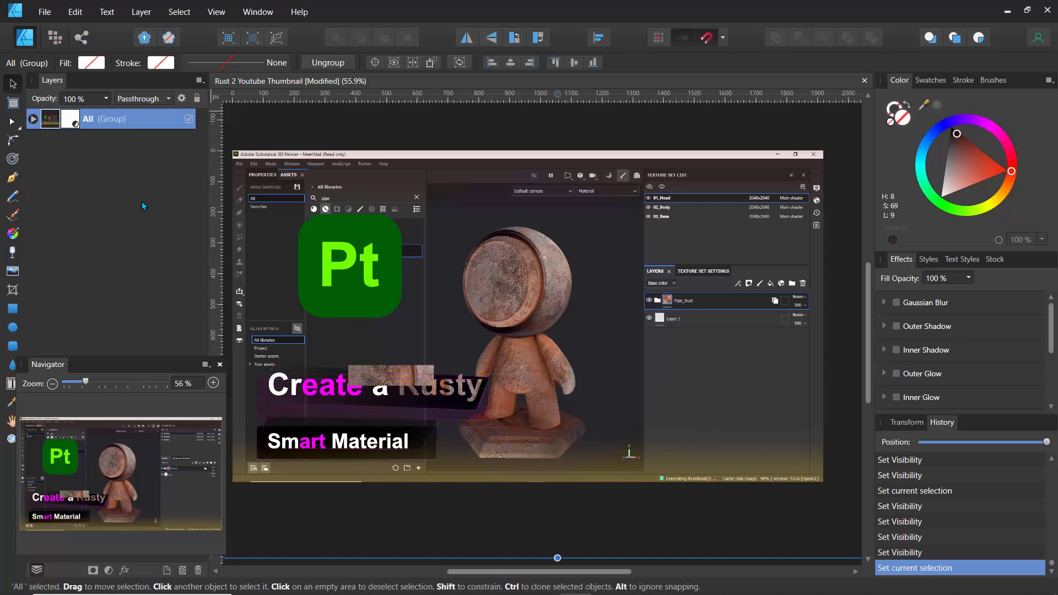
left_click(33, 119)
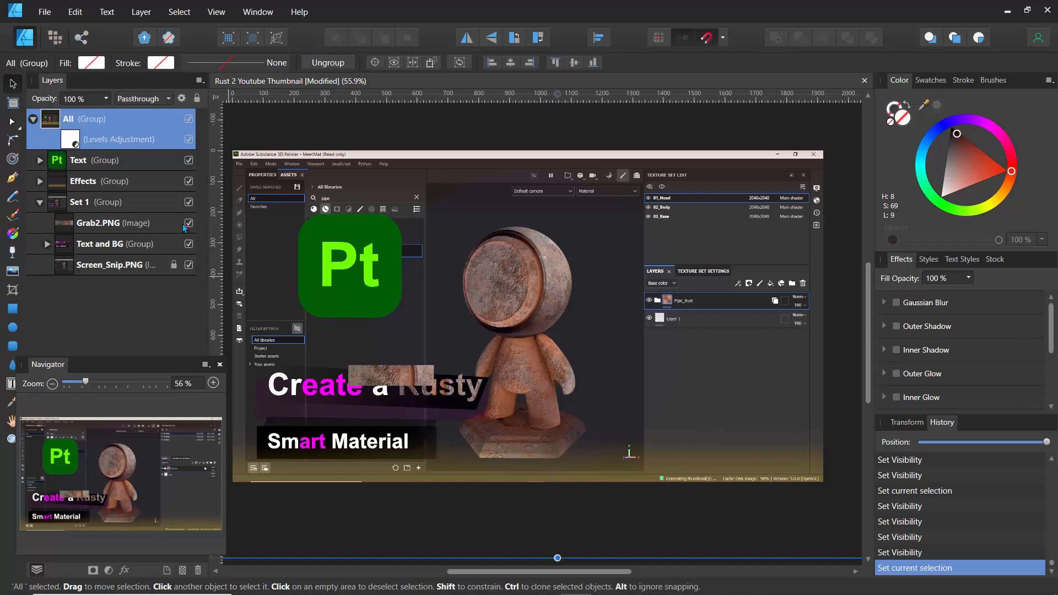
Step: Delete the Grab2.PNG image from Set 1, collapse the Set 1 and All groups, and save the document
left_click(98, 225)
key("Delete")
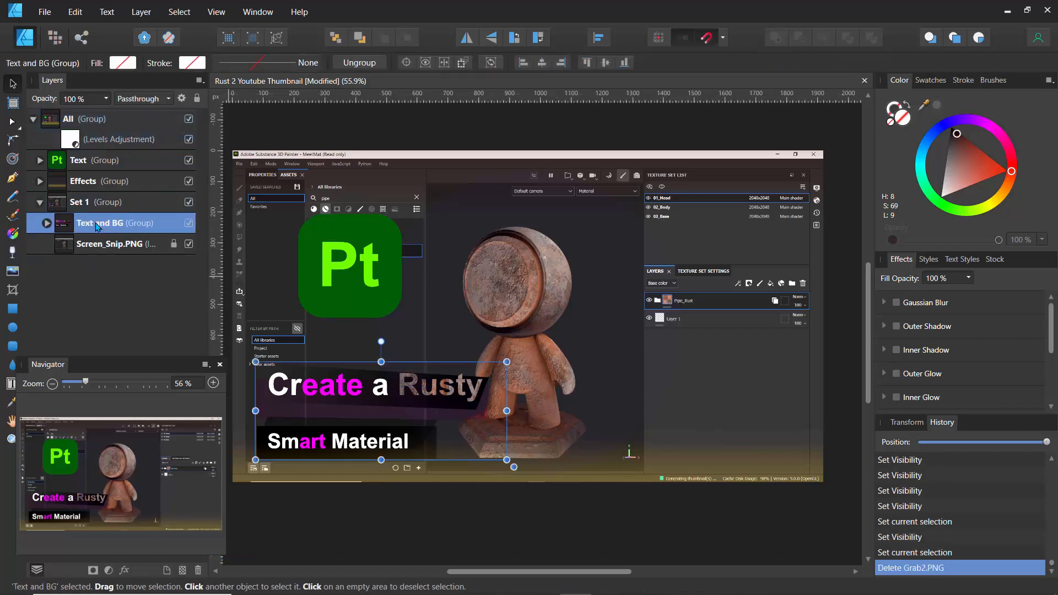
left_click(41, 202)
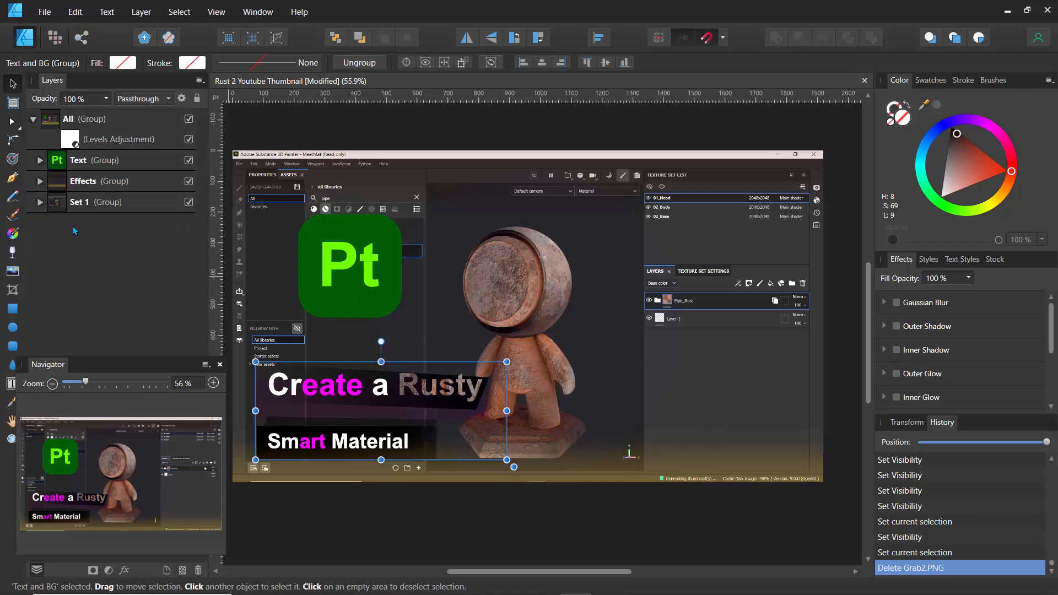
left_click(33, 119)
left_click(44, 12)
left_click(66, 122)
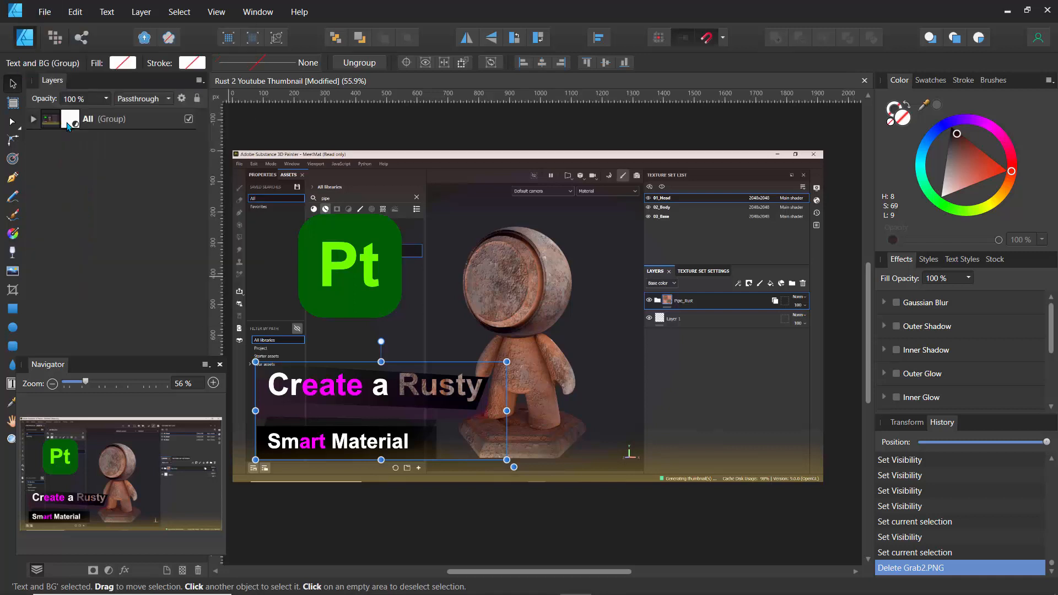
Step: Switch to Camtasia Studio and import the Text image from D:, Substance Projects, painter, Rust 2
left_click(1007, 12)
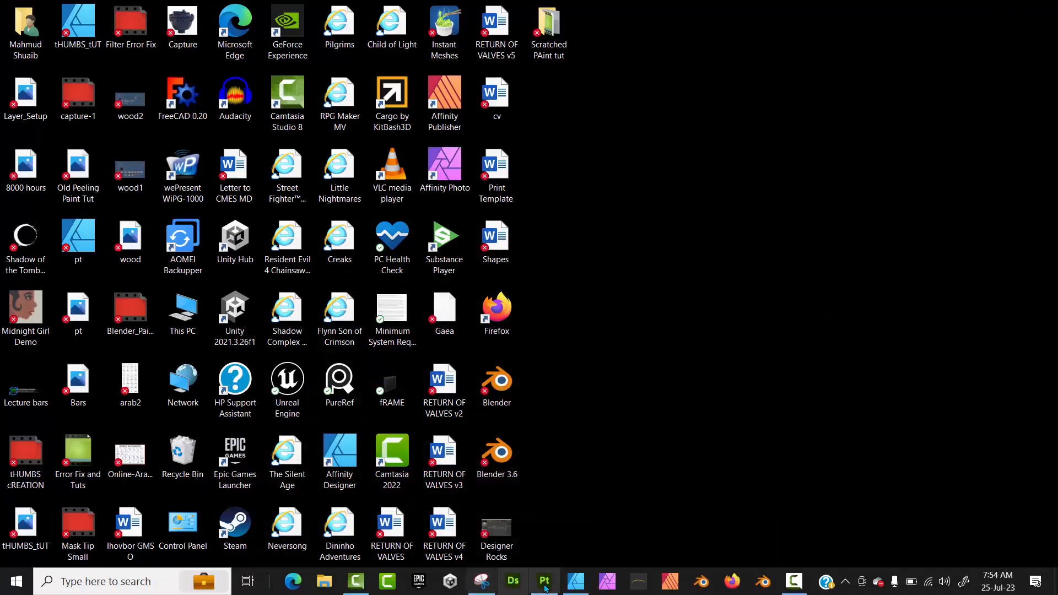
left_click(355, 581)
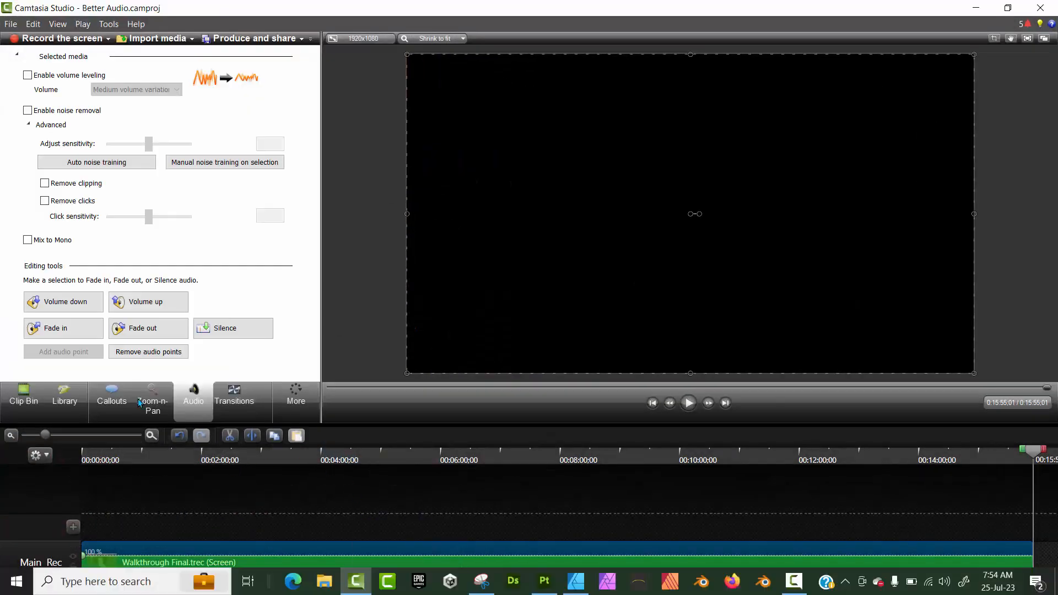
left_click(150, 39)
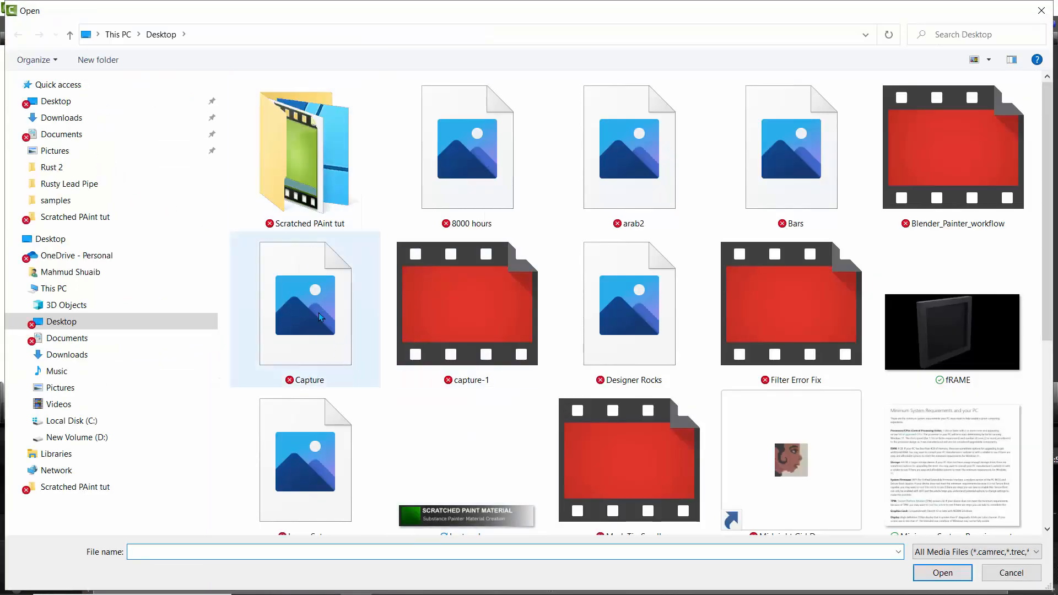
scroll(457, 339, "down", 2)
scroll(457, 338, "up", 2)
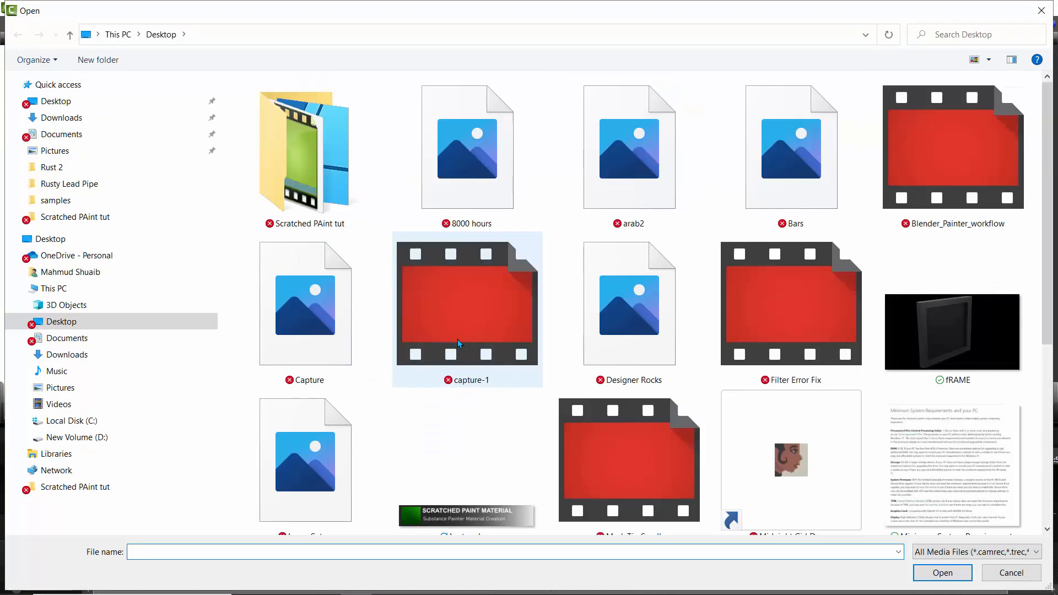
left_click(83, 439)
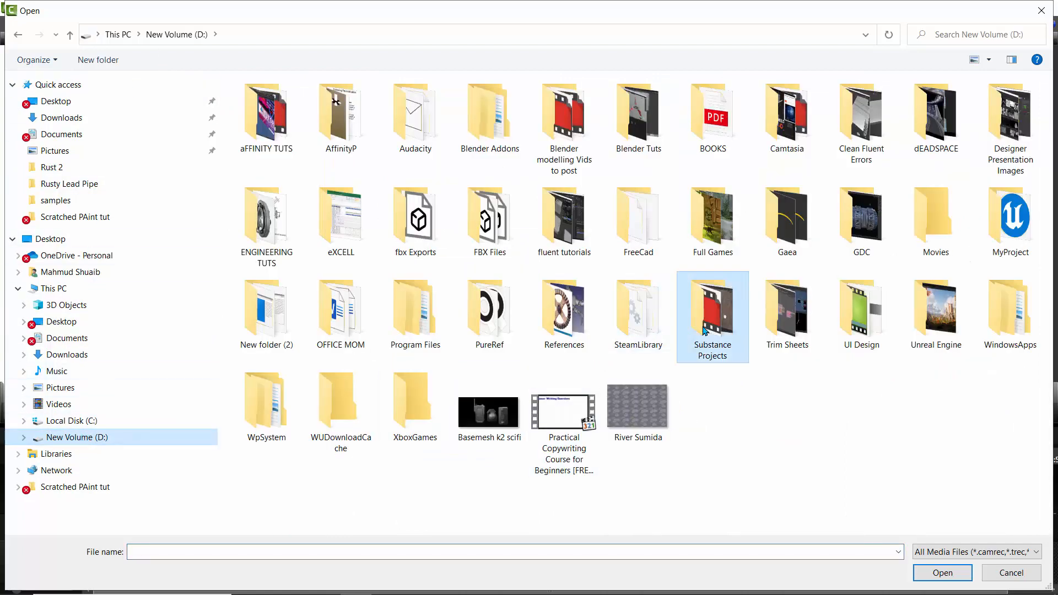
double_click(704, 330)
double_click(627, 168)
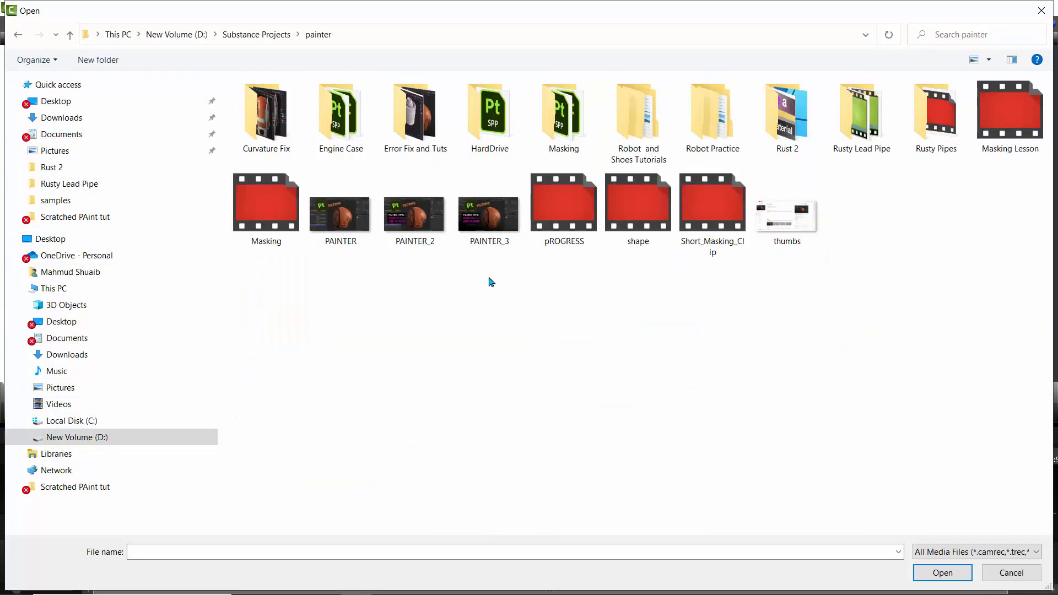
double_click(795, 135)
left_click(649, 139)
left_click(940, 573)
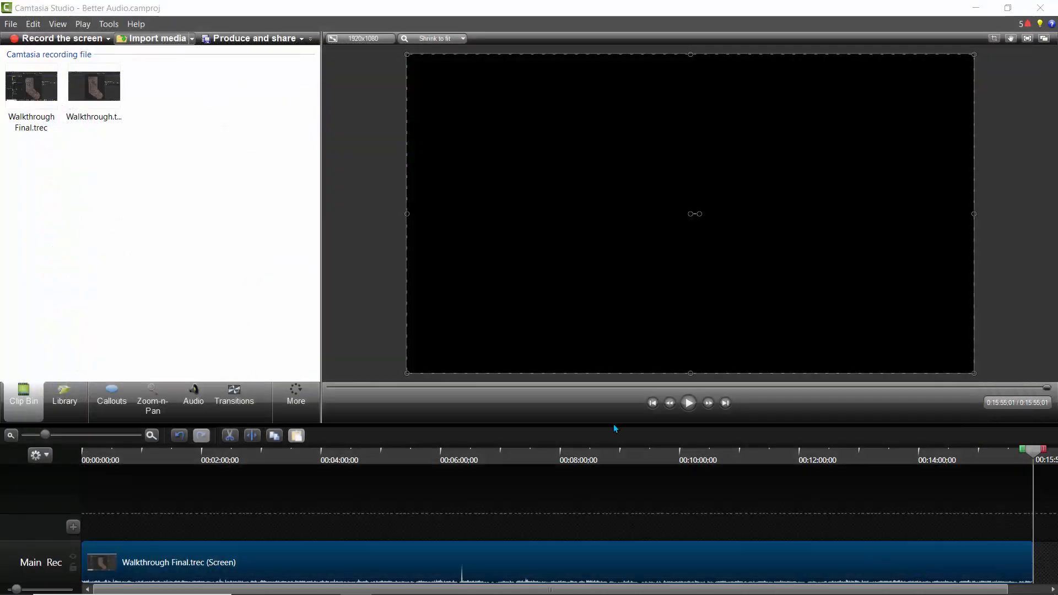
Step: Place Text.png on Track 2 at the very start of the timeline and position it over the lower-left area of the video
mouse_move(40, 180)
left_mouse_down()
mouse_move(134, 405)
mouse_move(147, 526)
left_mouse_up()
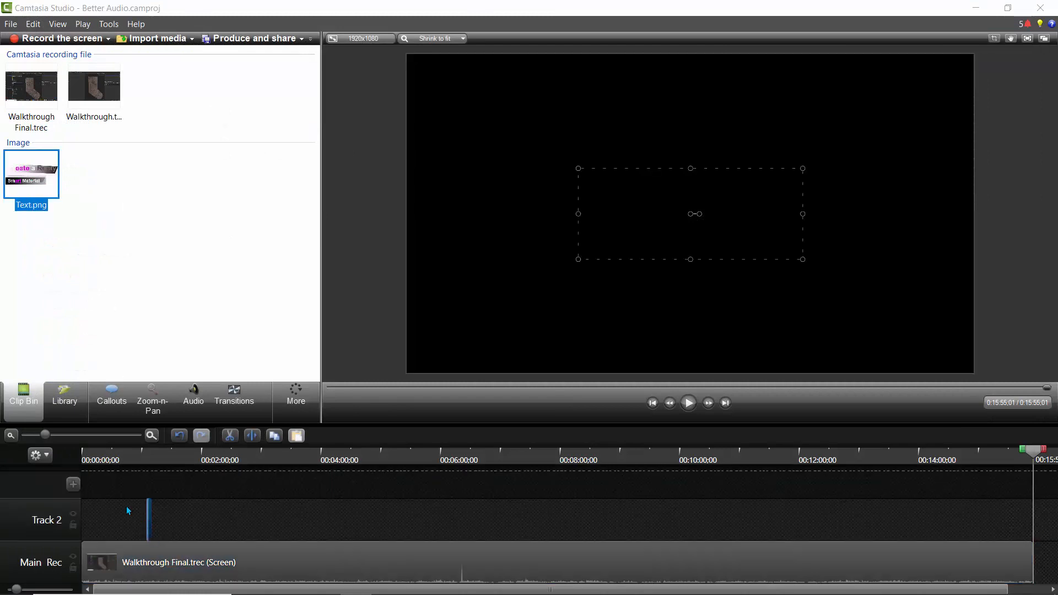
left_click(152, 435)
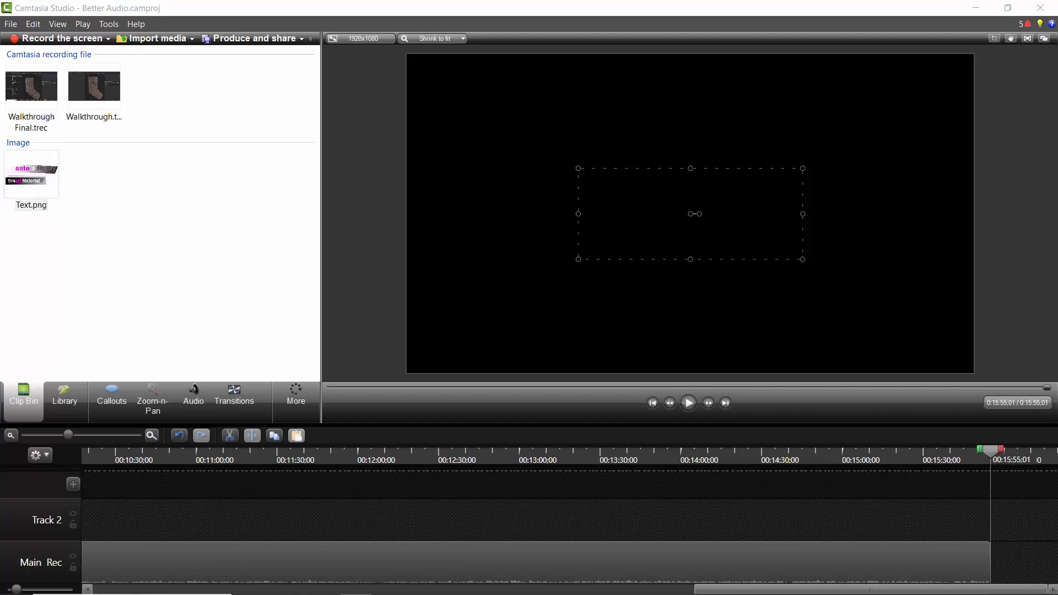
left_click_drag(766, 592, 130, 580)
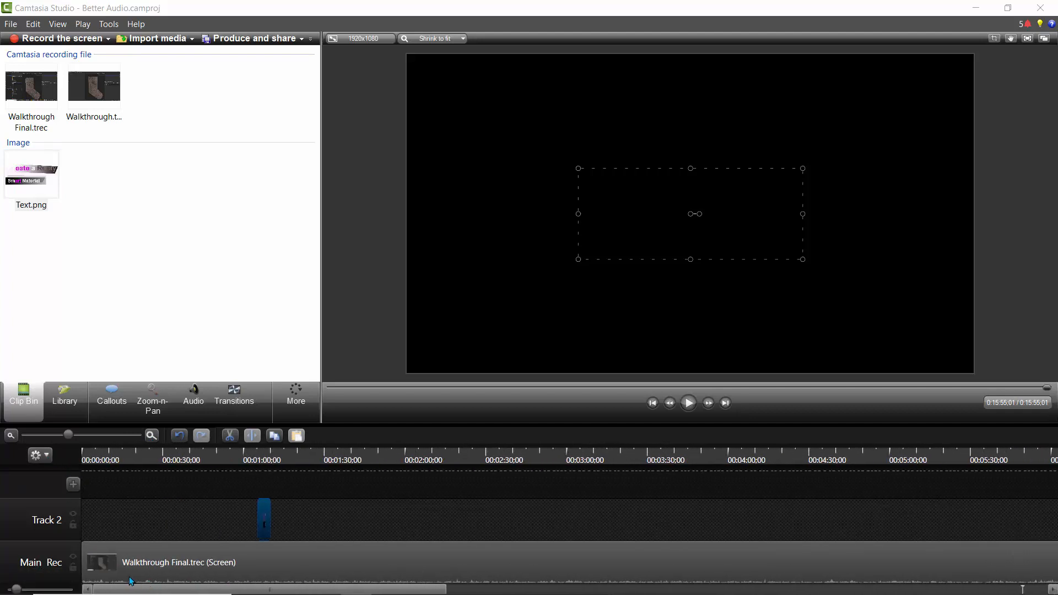
left_click_drag(265, 520, 63, 516)
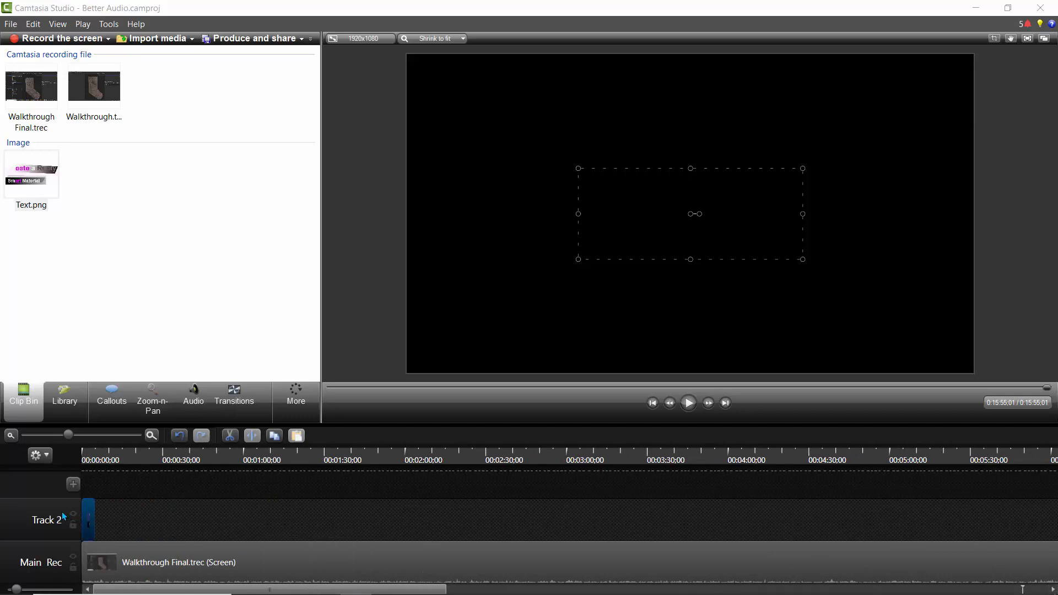
left_click(652, 403)
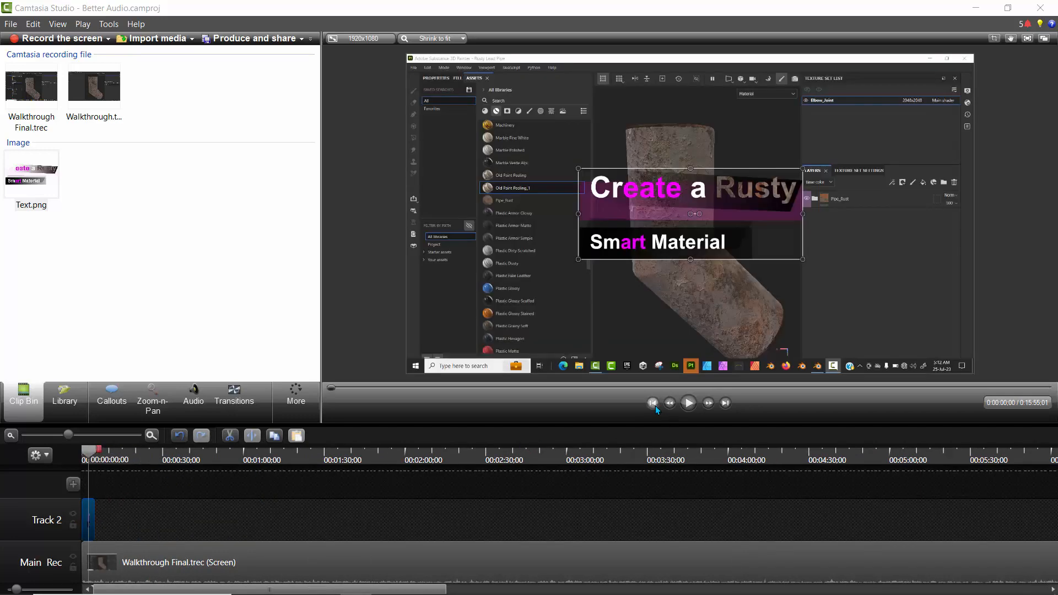
left_click_drag(639, 225, 489, 315)
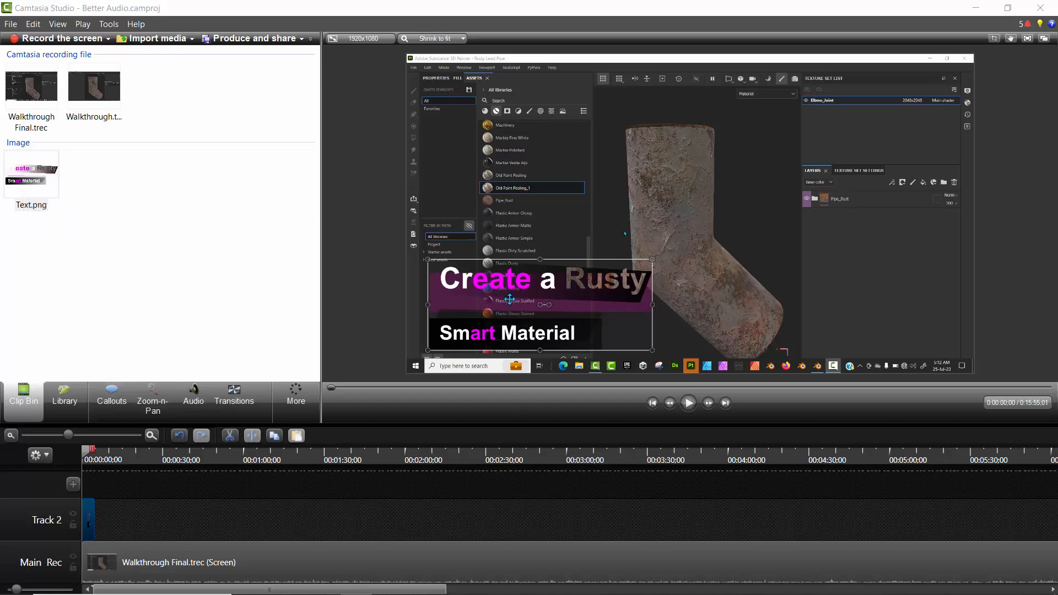
left_click(237, 395)
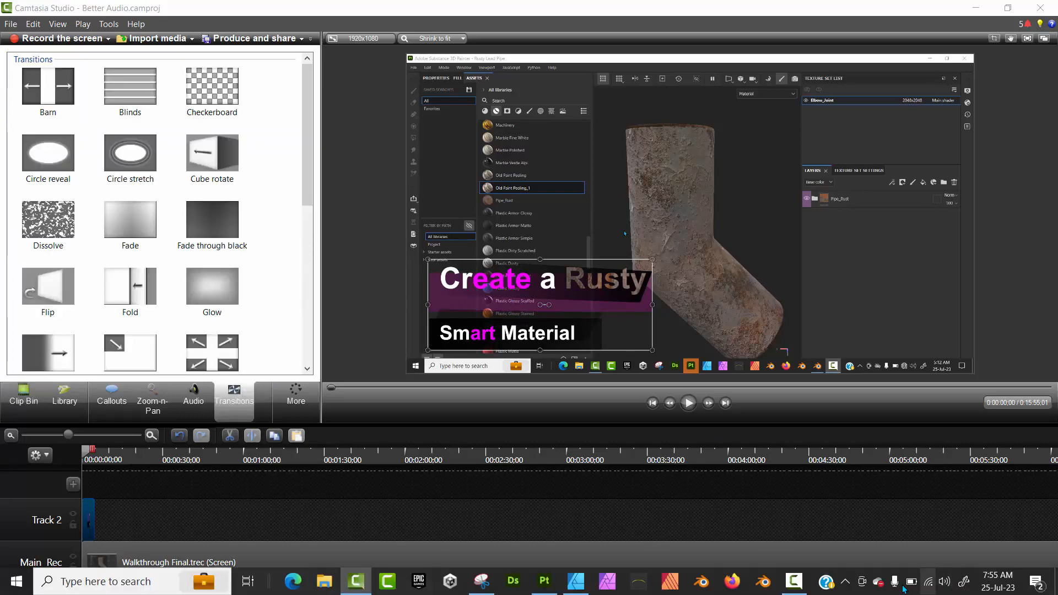
left_click(791, 585)
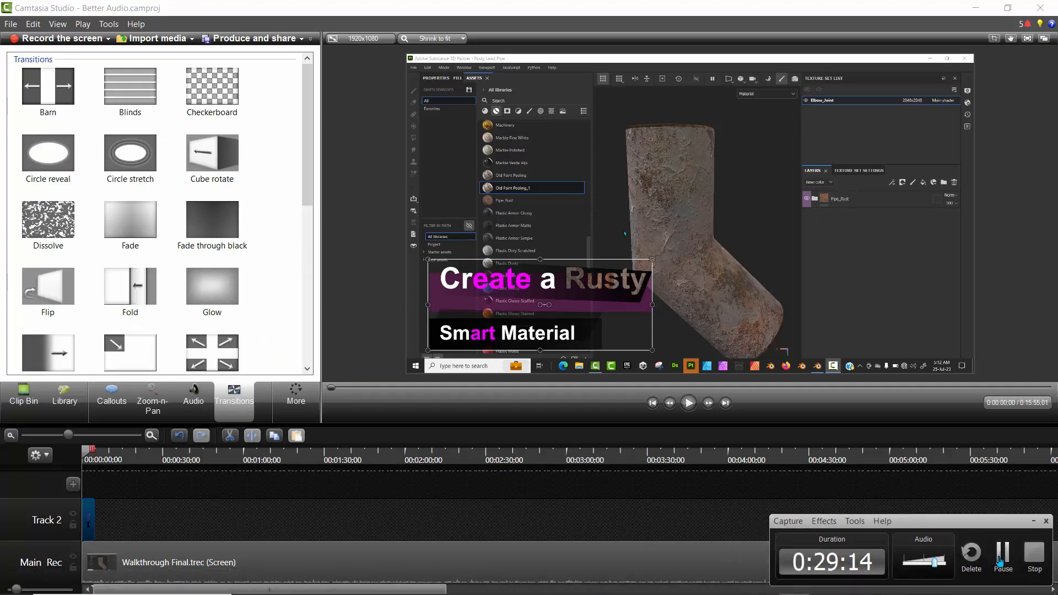
left_click(1034, 521)
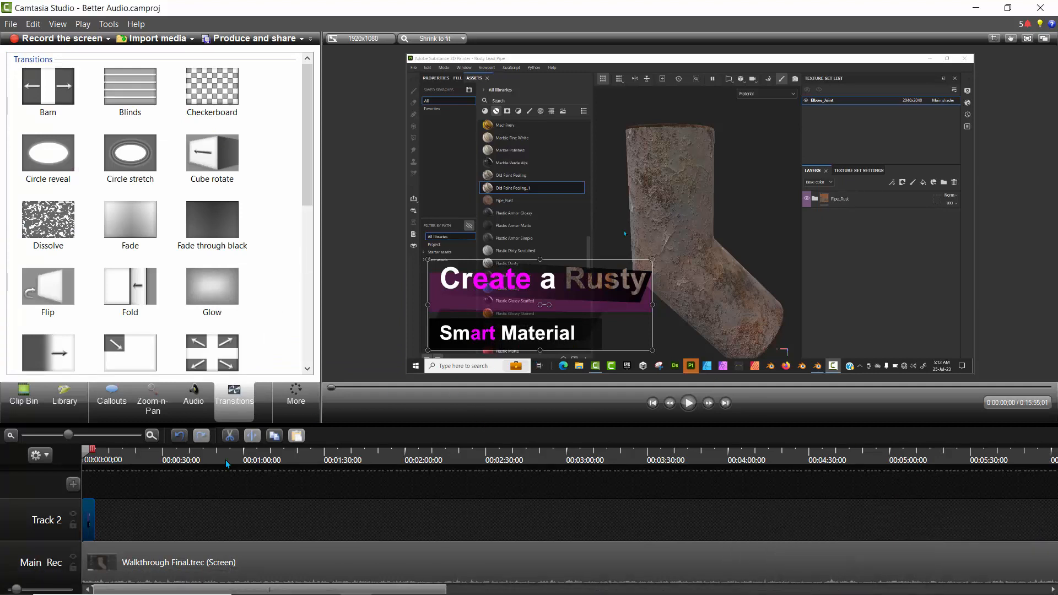
Step: Silence the audio of the Walkthrough Final.trec clip
left_click(163, 562)
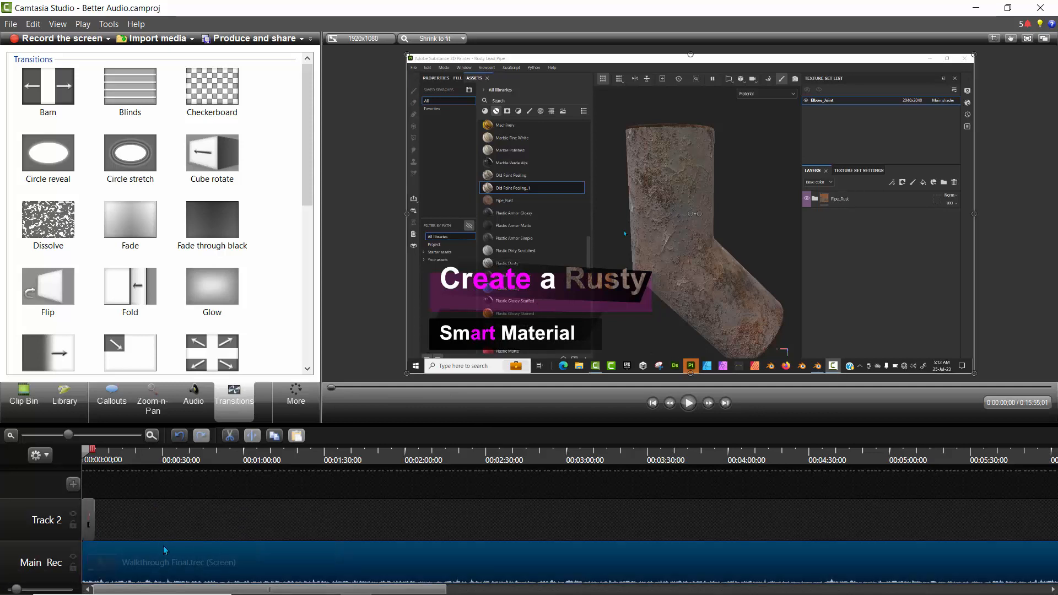
left_click(204, 400)
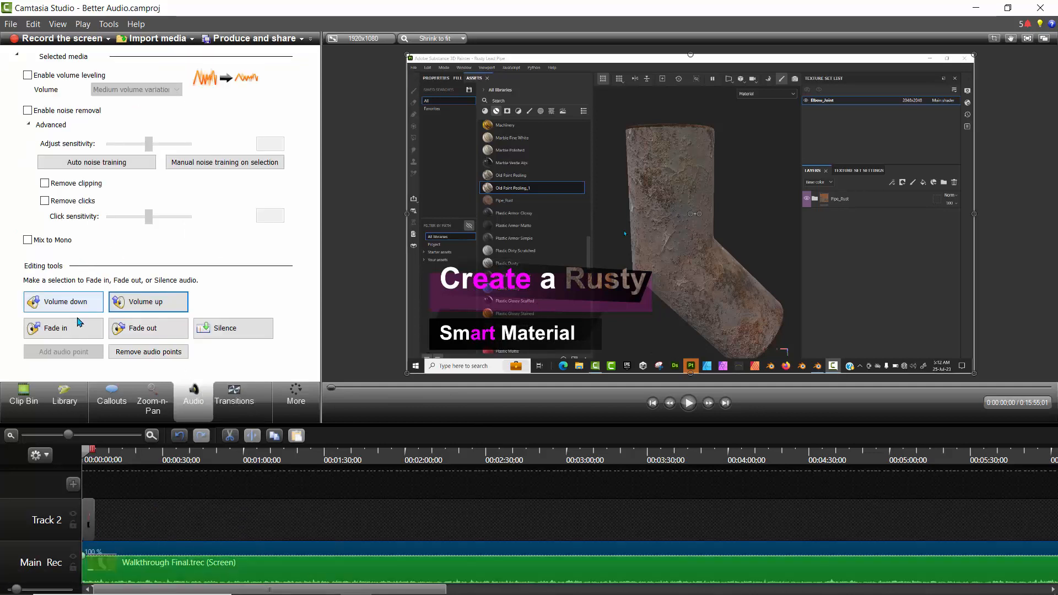
left_click(201, 330)
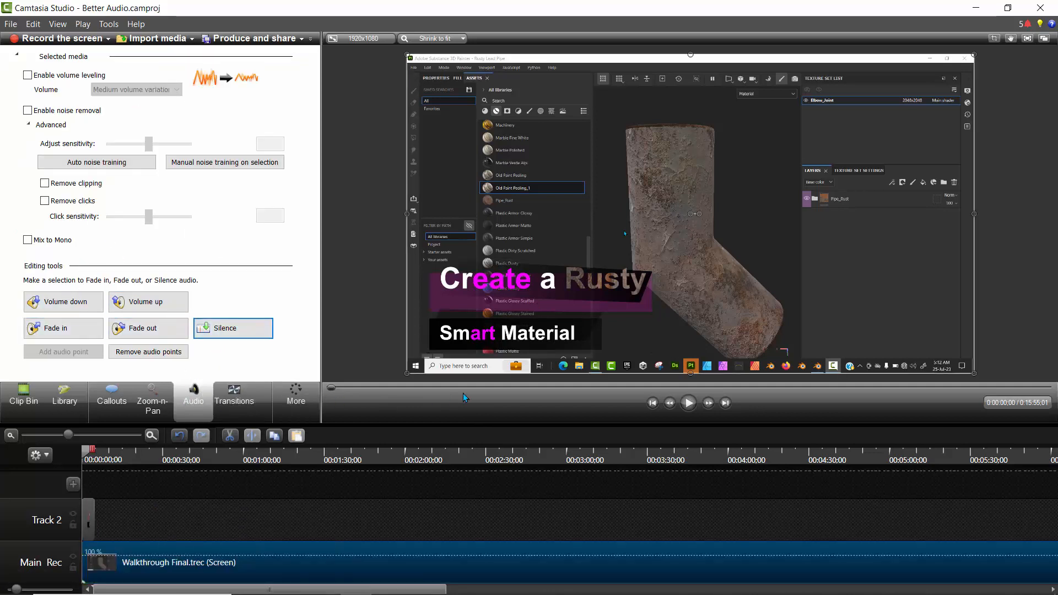
Step: Apply the Slide right transition to the beginning of the Text.png clip on Track 2
left_click(149, 482)
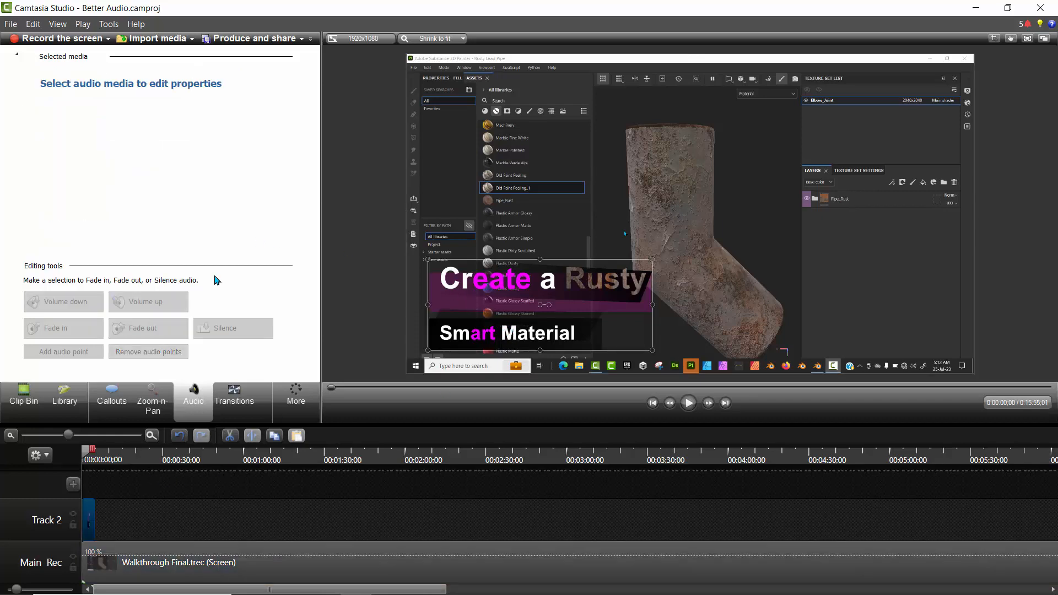
left_click(223, 409)
left_click_drag(306, 178, 306, 329)
left_click_drag(55, 262, 89, 521)
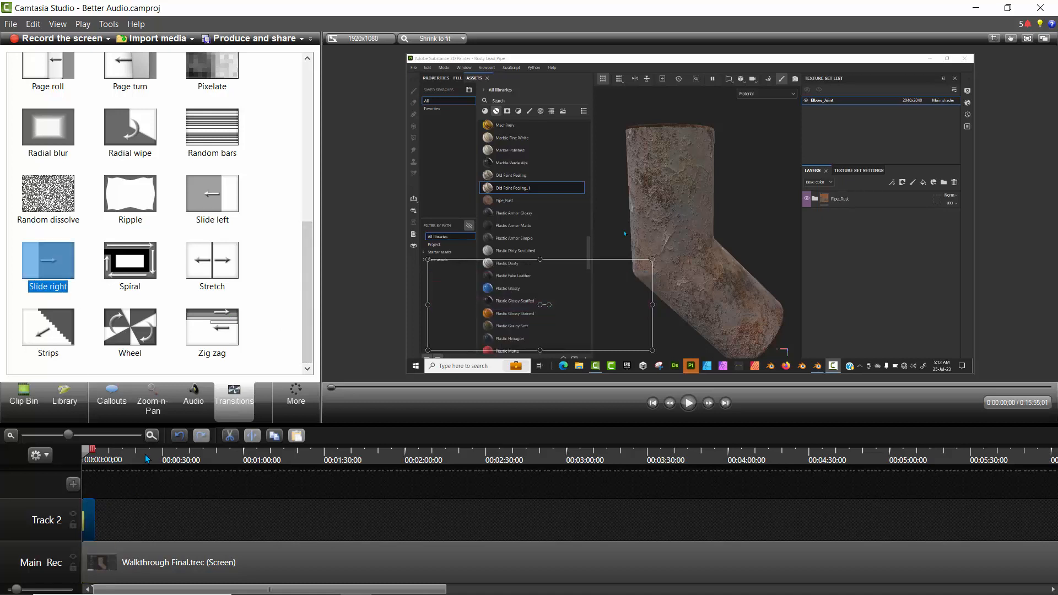
Step: Apply the Slide left transition to the end of the Text.png clip on Track 2
left_click(152, 435)
left_click(152, 436)
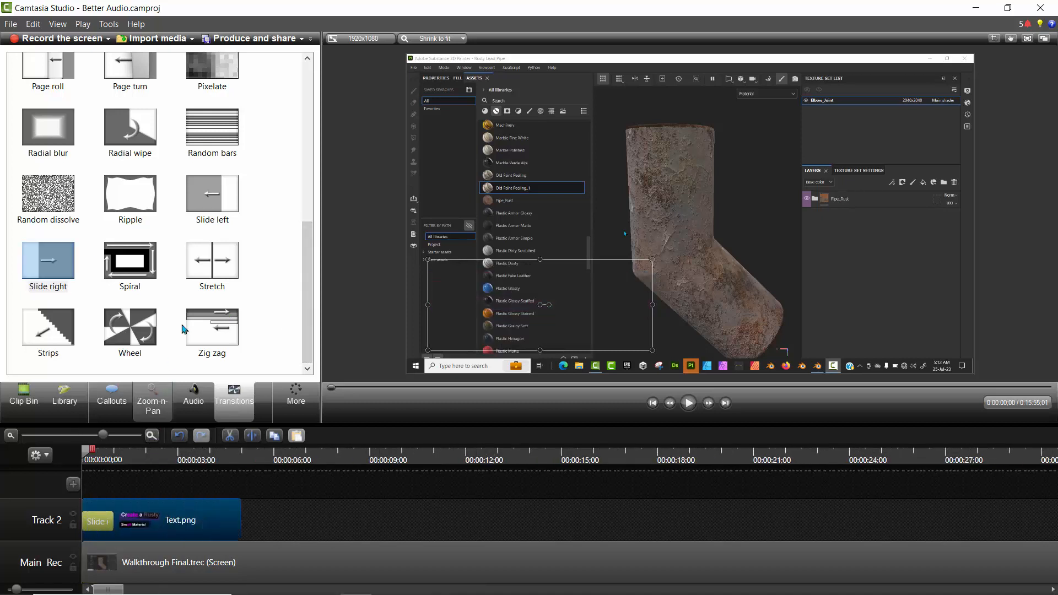
left_click_drag(213, 204, 231, 526)
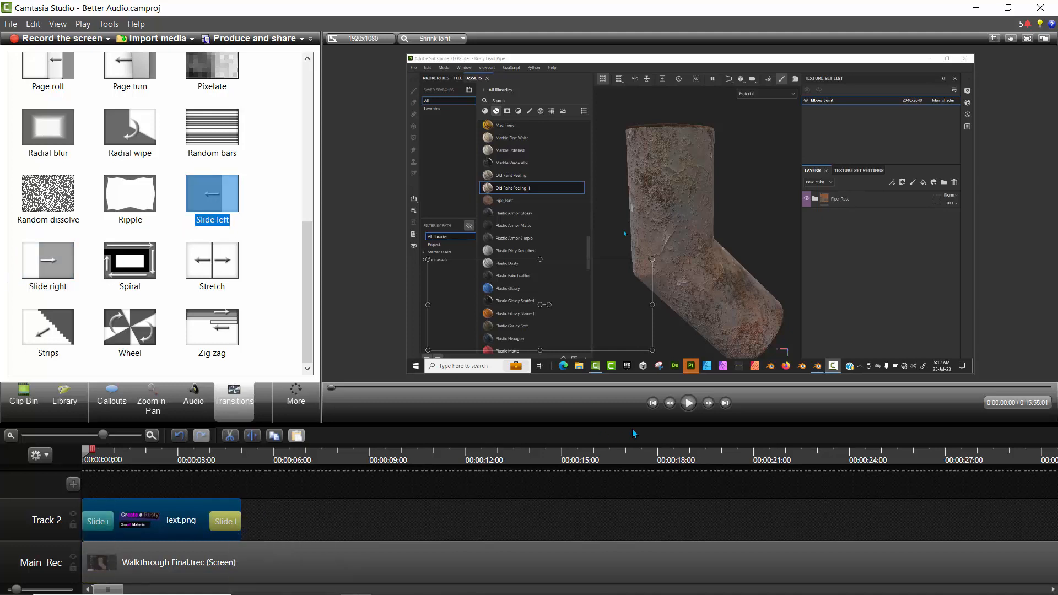
Step: Play back the title's entrance and exit transitions, and move the playhead back to the start of the exit transition
left_click(685, 406)
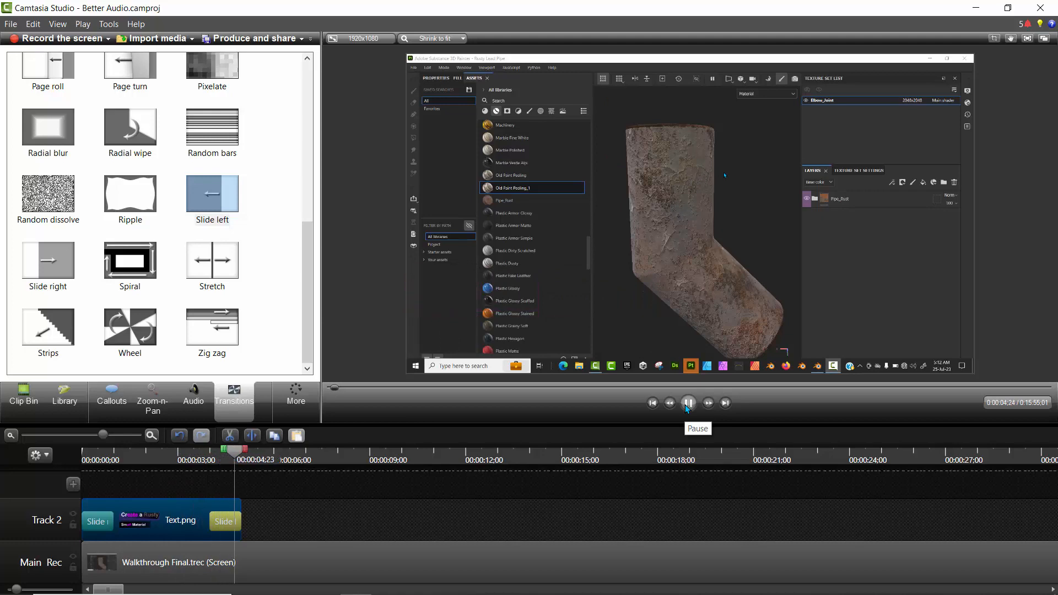
left_click(688, 402)
left_click(652, 403)
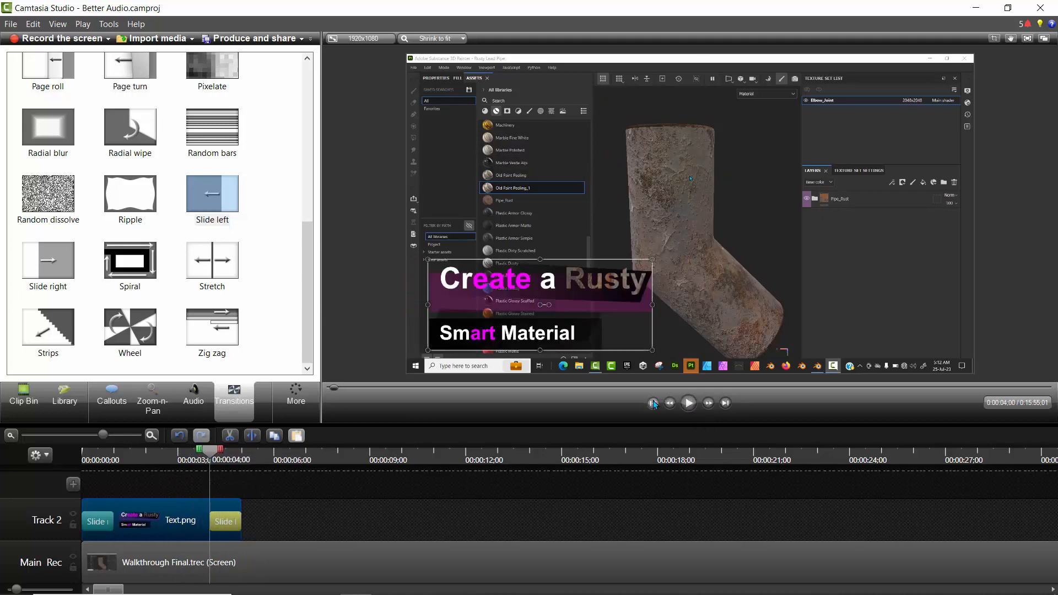
Step: Import the Painter_Logo image from the Rust 2 folder into the project's media
left_click(138, 38)
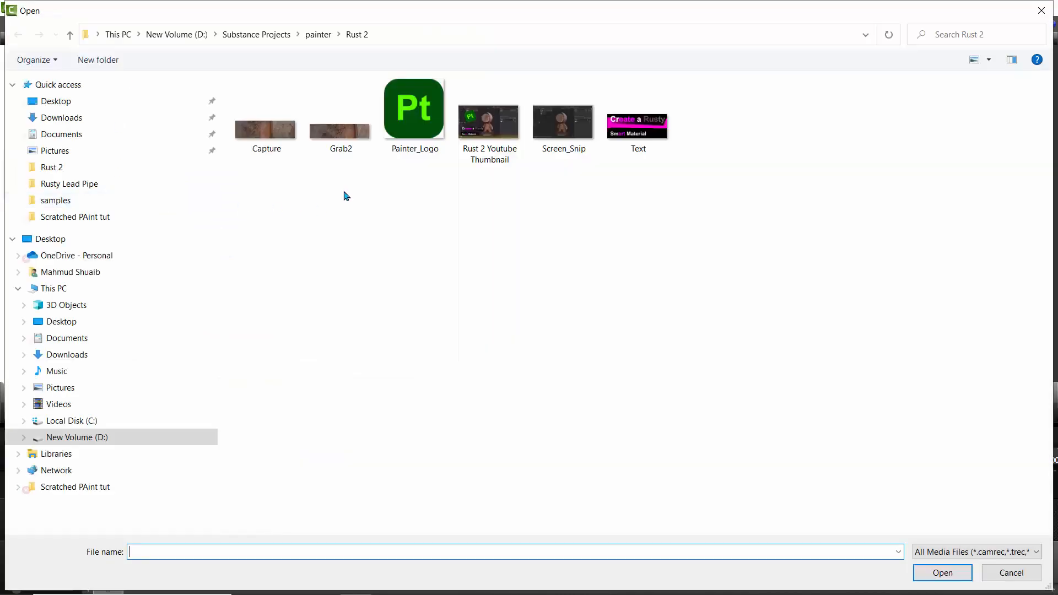
left_click(413, 113)
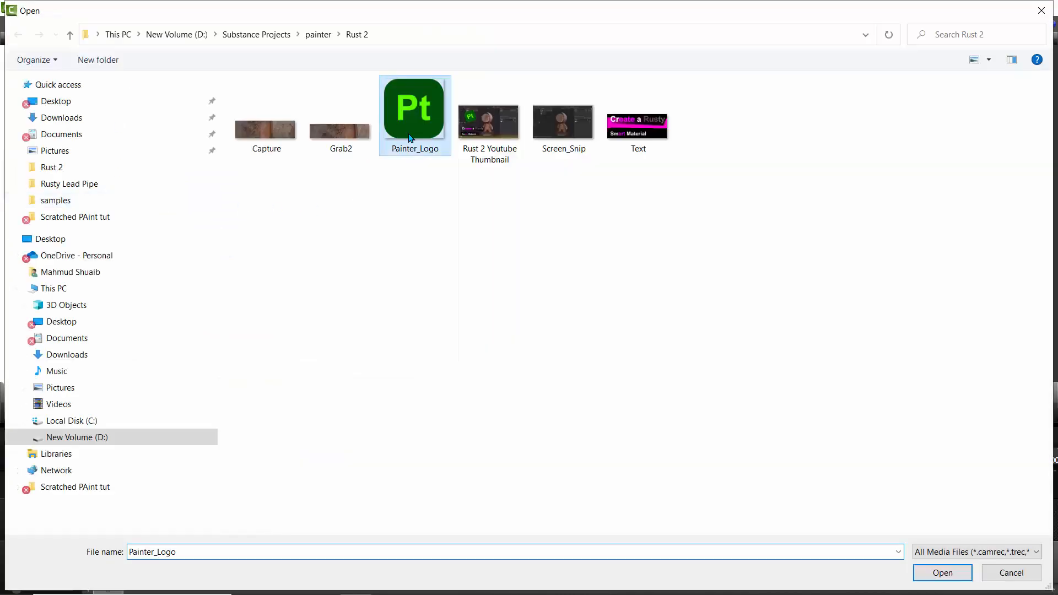
left_click(939, 572)
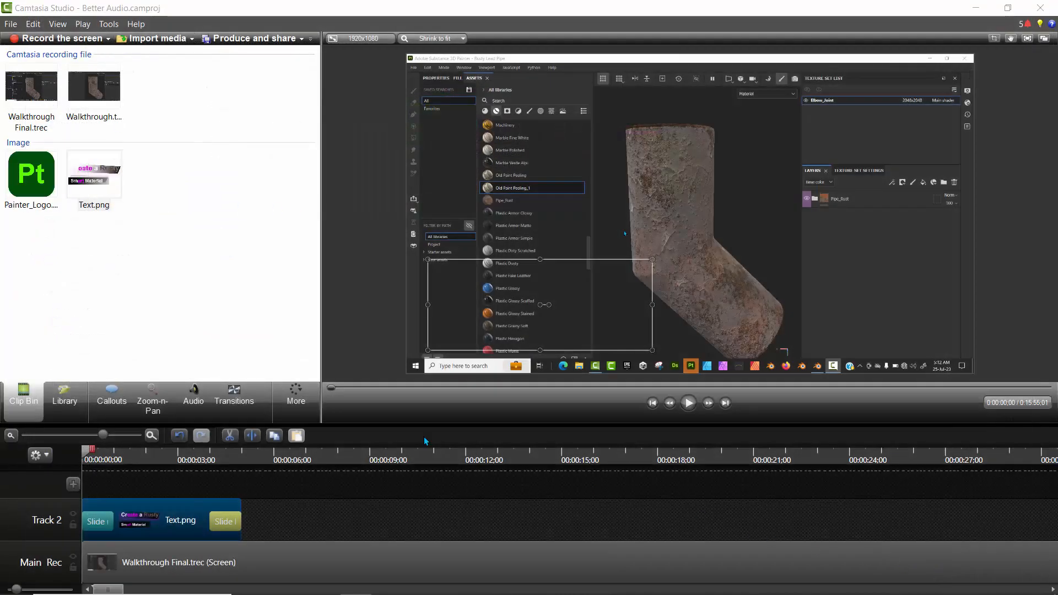
Step: Add Painter_Logo.png to Track 3 at the start of the timeline and place the logo over the left part of the video frame, above the title area
left_click_drag(31, 174, 164, 484)
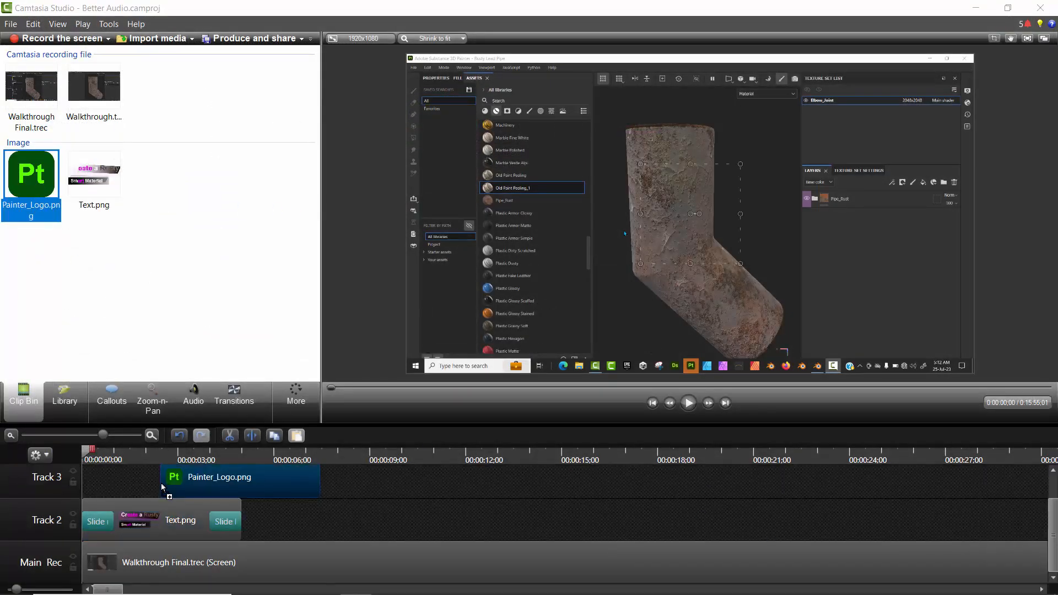
left_click(123, 483)
left_click_drag(660, 185, 472, 230)
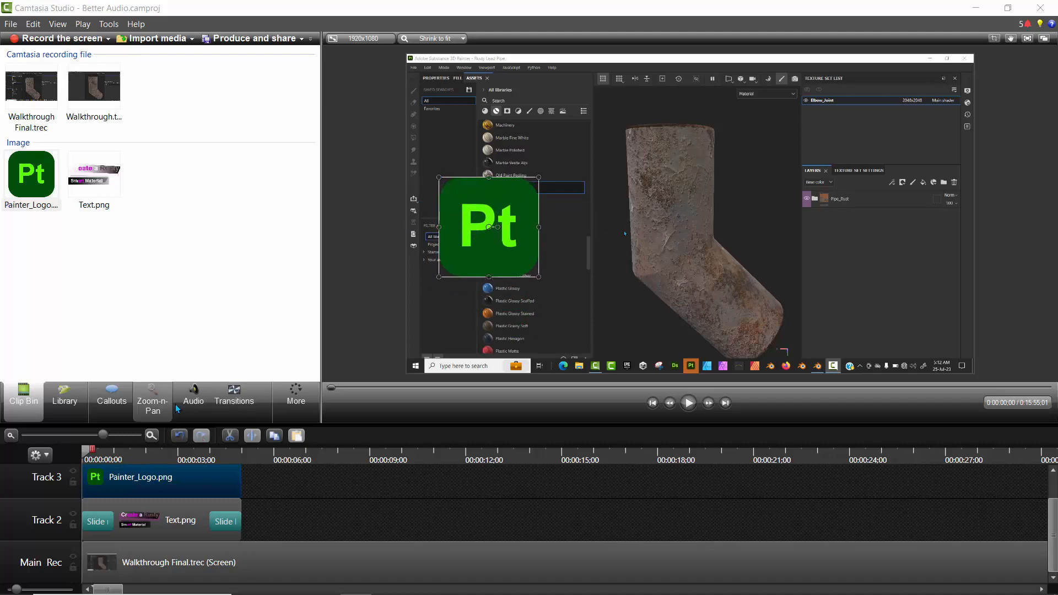
Step: Apply the Ripple transition to the beginning of the Painter_Logo.png clip on Track 3
left_click(38, 171)
left_click(234, 396)
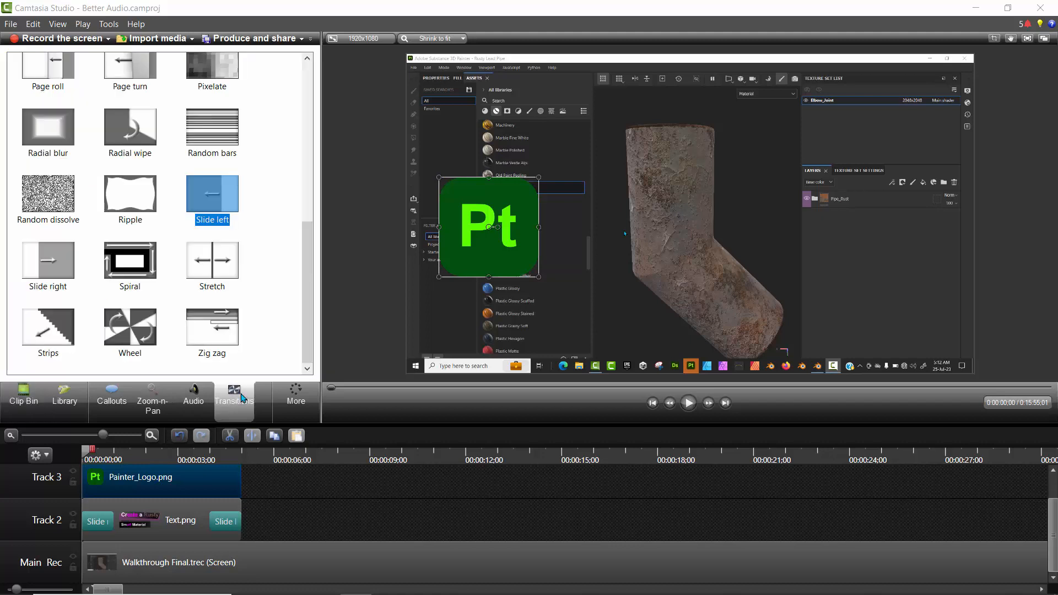
left_click_drag(138, 208, 155, 489)
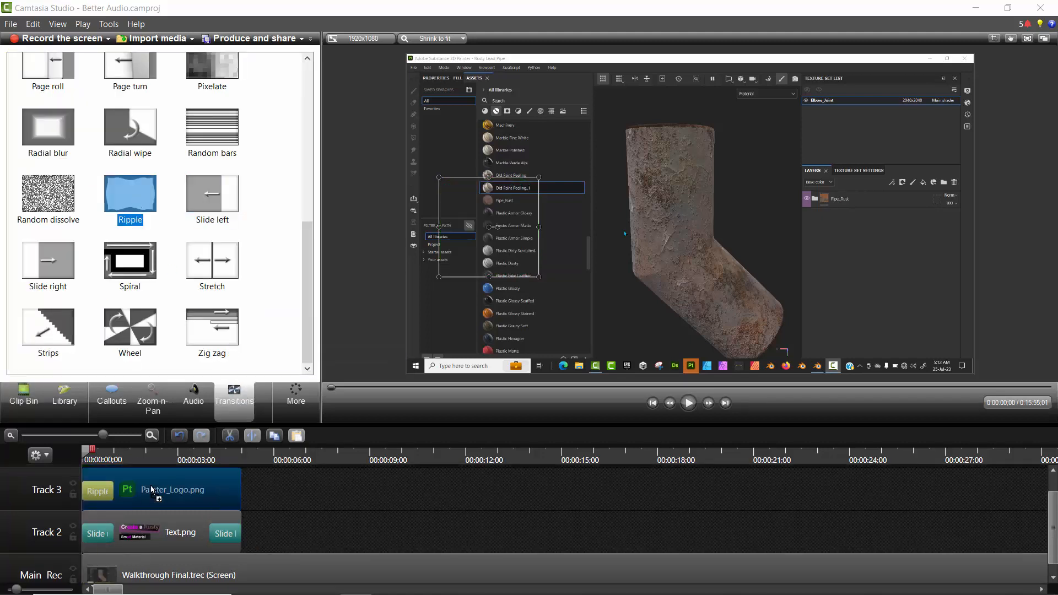
Step: Play back the logo's entrance, and move the Pt logo slightly up in the frame so it clears the title text
left_click(684, 408)
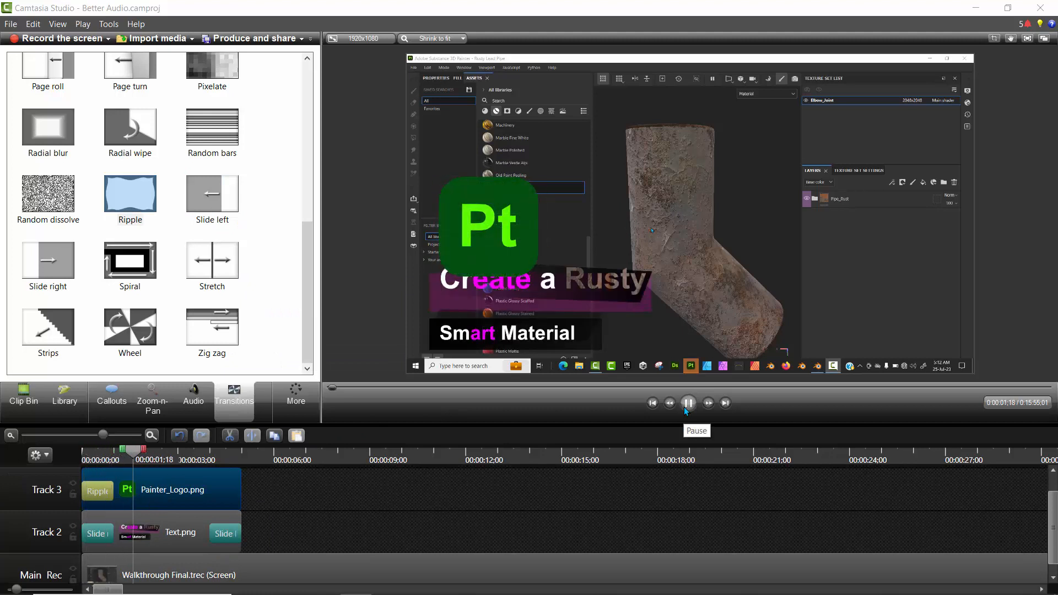
left_click(691, 411)
left_click(487, 210)
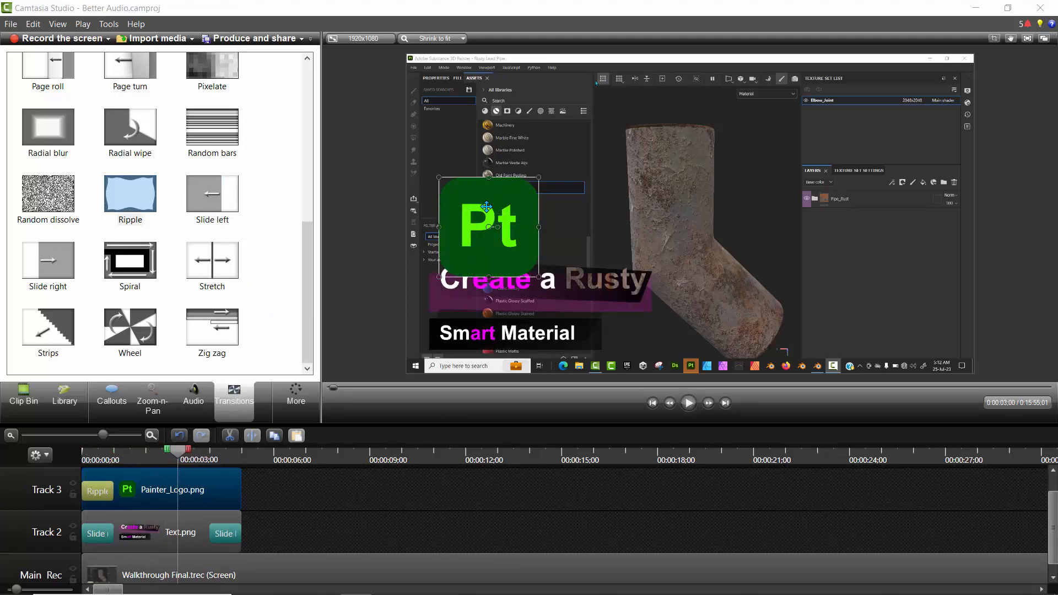
left_click_drag(486, 200, 484, 184)
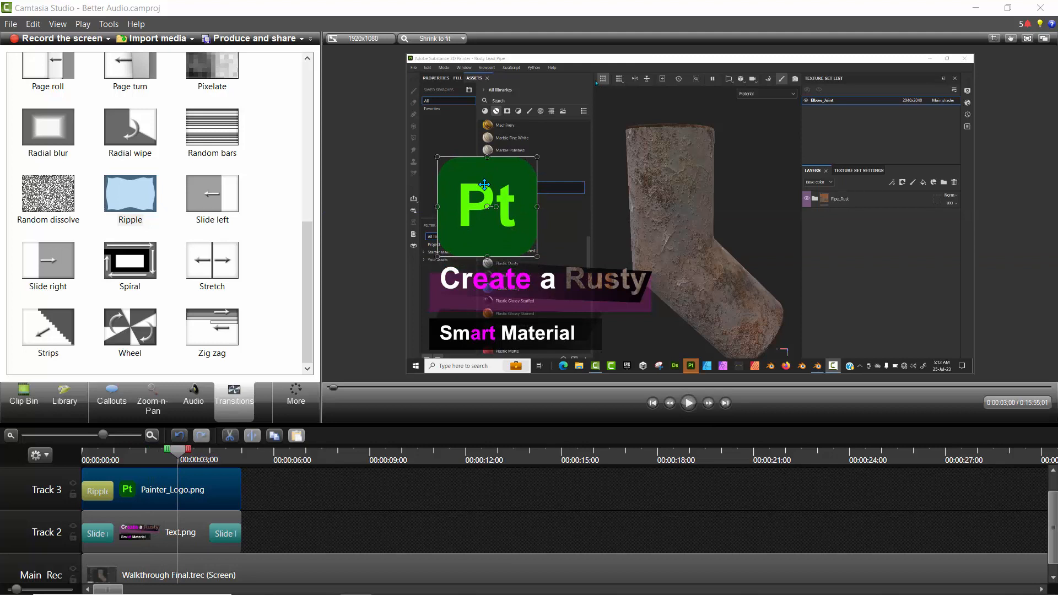
Step: Replay the logo and title overlays, and apply the Ripple transition to the end of the Painter_Logo.png clip on Track 3
left_click(651, 403)
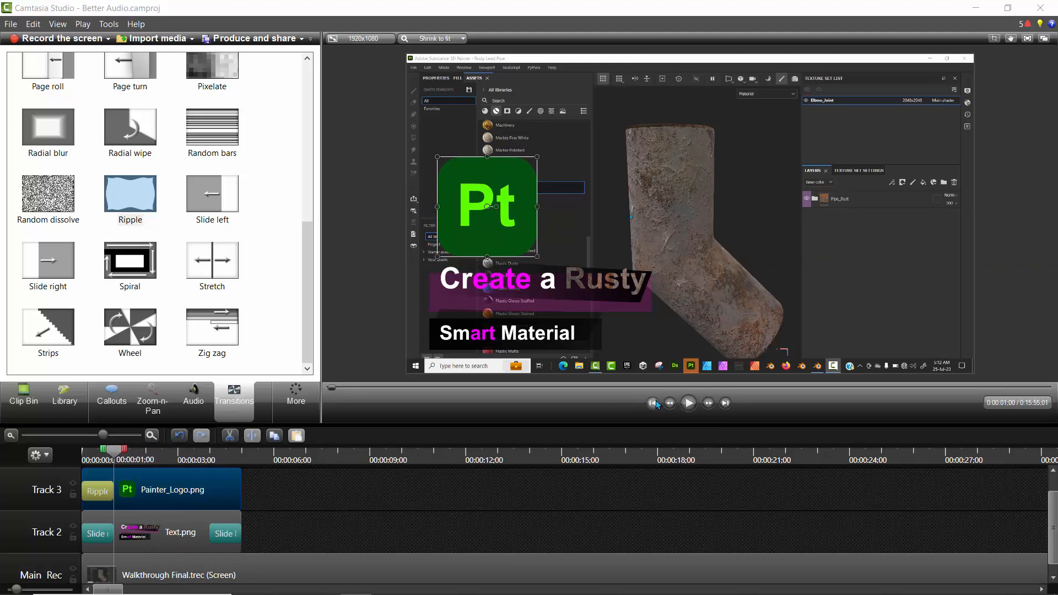
left_click(689, 404)
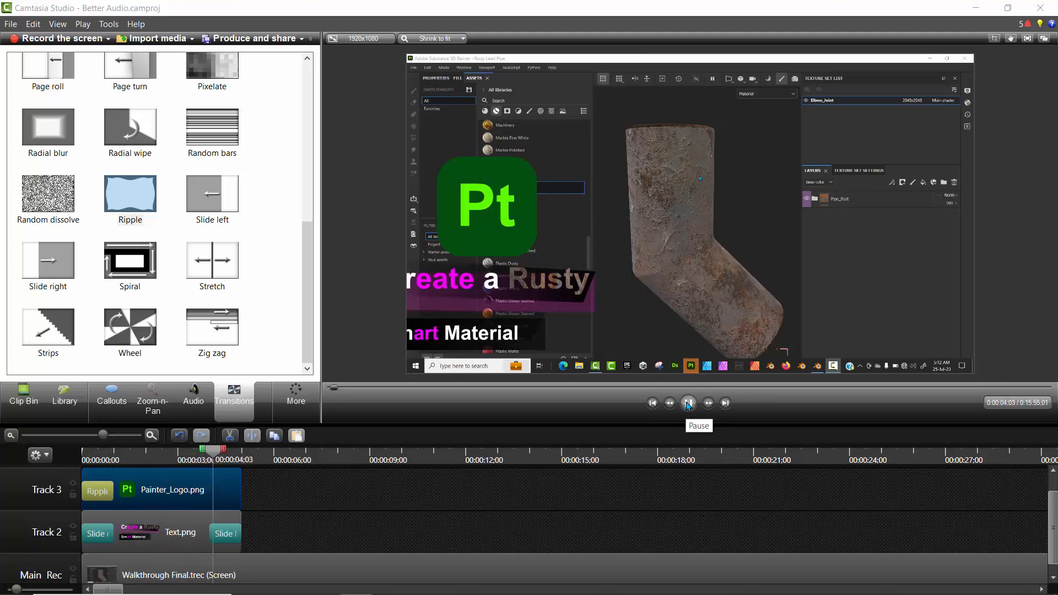
key("space")
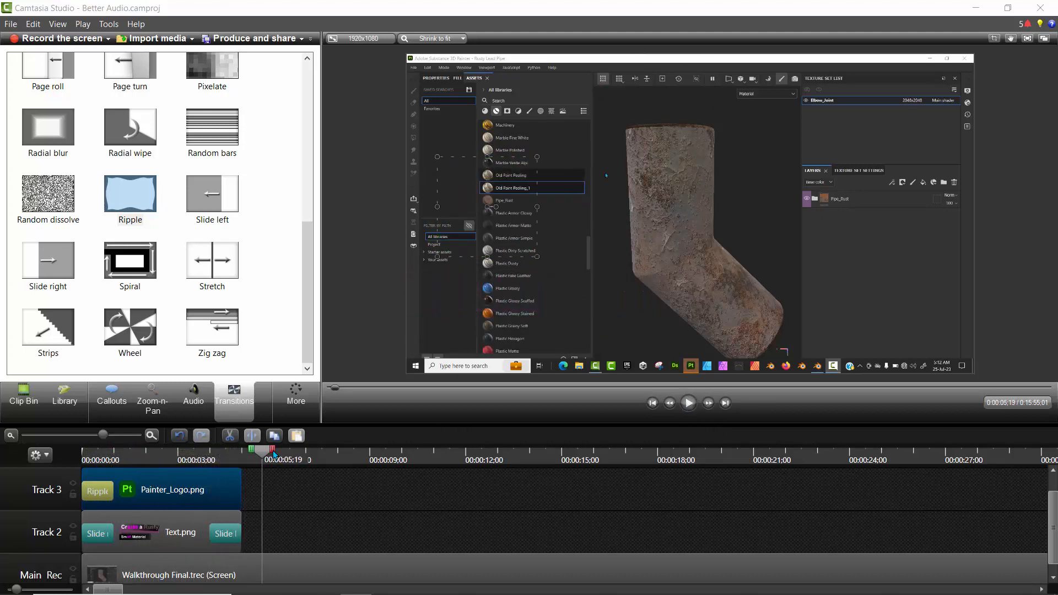
left_click_drag(259, 453, 242, 452)
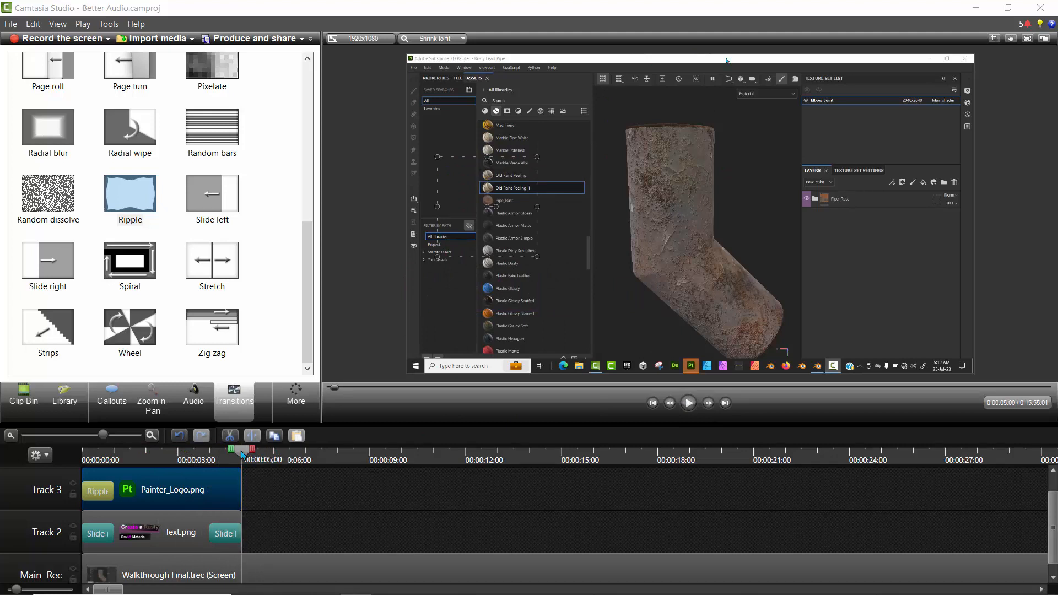
mouse_move(128, 204)
left_mouse_down()
mouse_move(209, 473)
mouse_move(240, 481)
left_mouse_up()
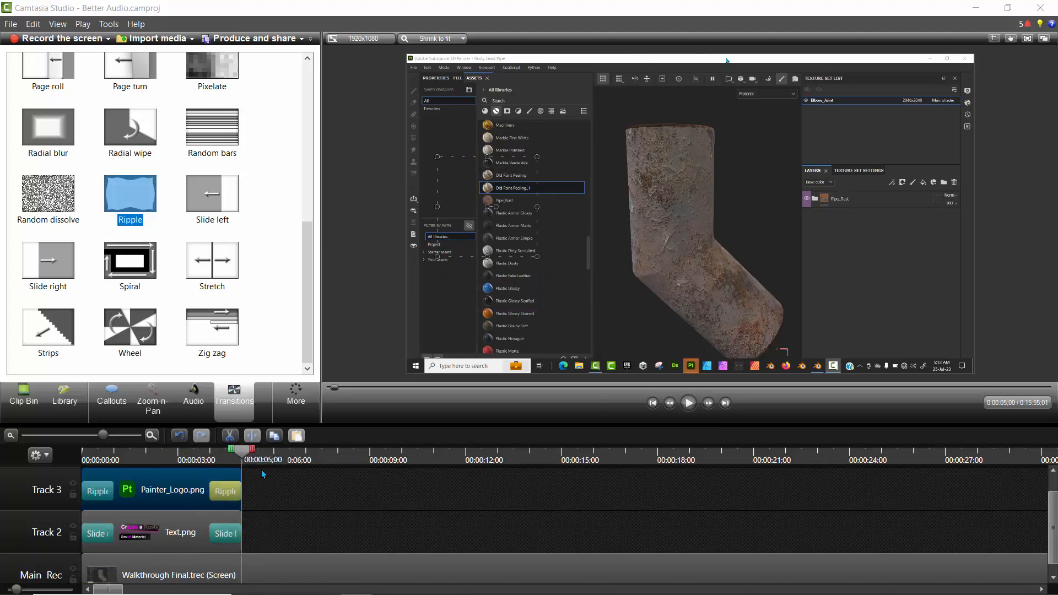
Step: Play back the logo and title animations from the start of the timeline through their exit transitions
left_click(669, 403)
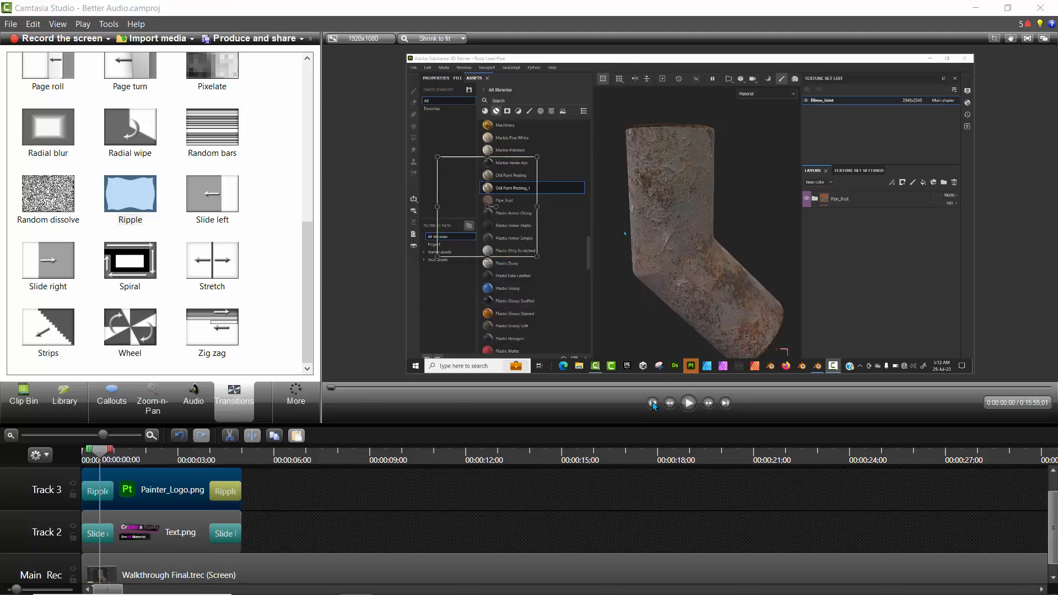
left_click(688, 403)
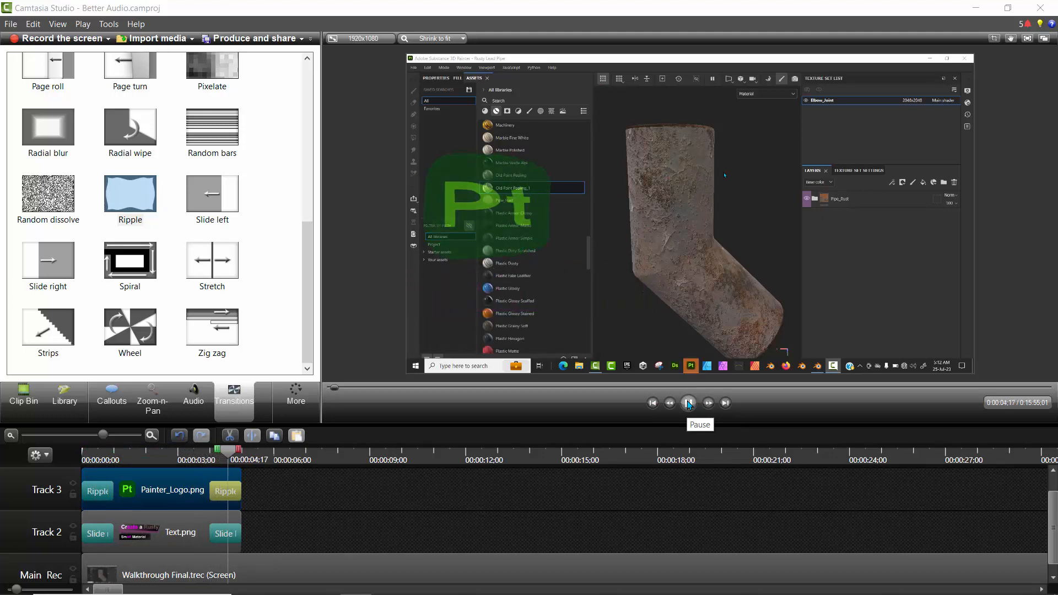
left_click(689, 403)
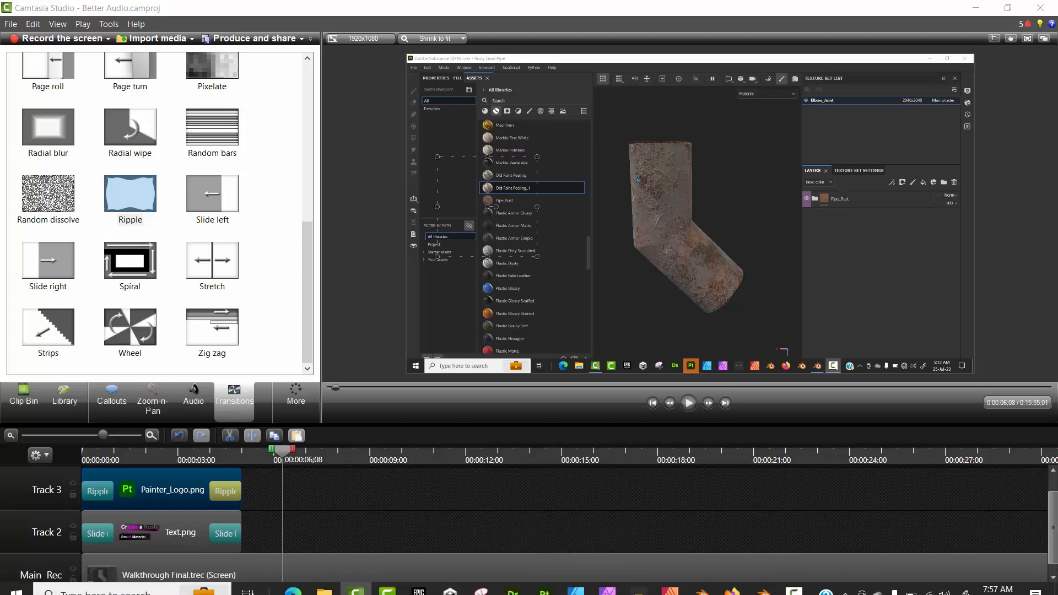
Step: Switch to the Rust 2 Youtube Thumbnail document in Affinity Designer
left_click(576, 583)
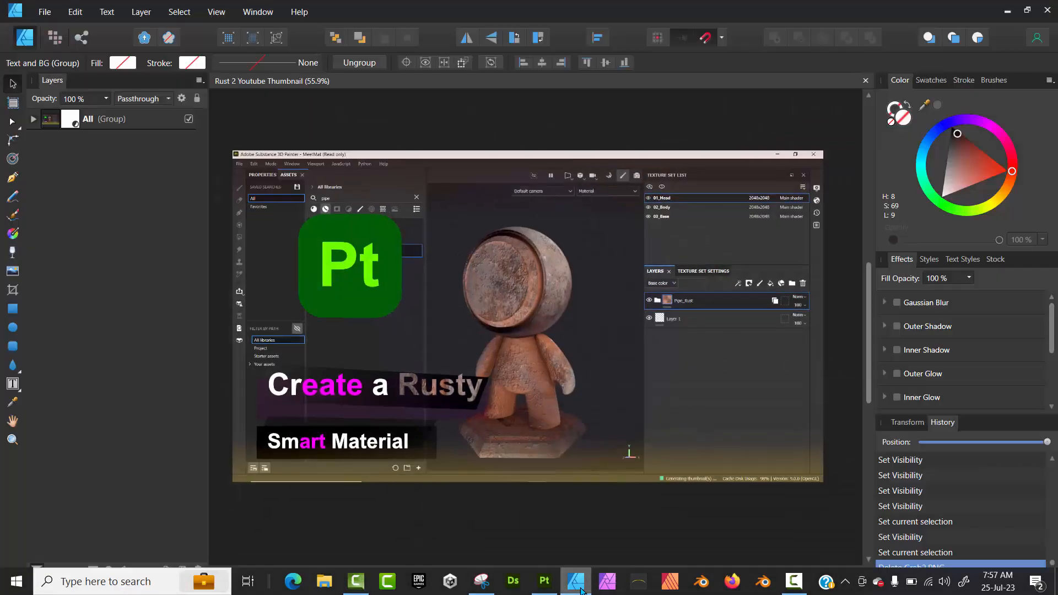